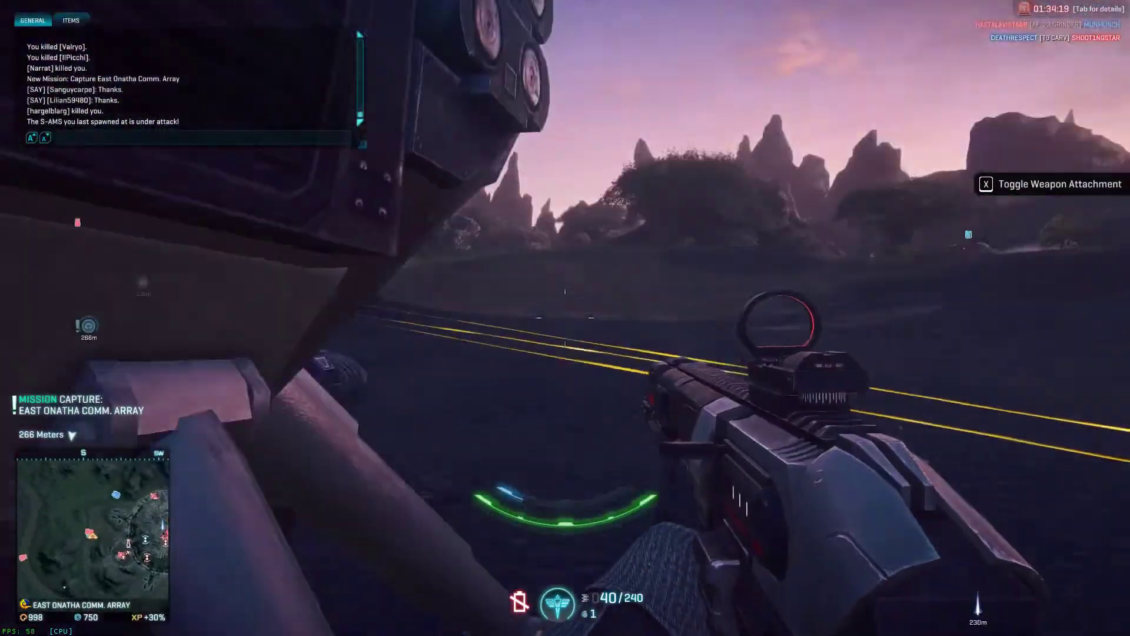
right_click(565, 318)
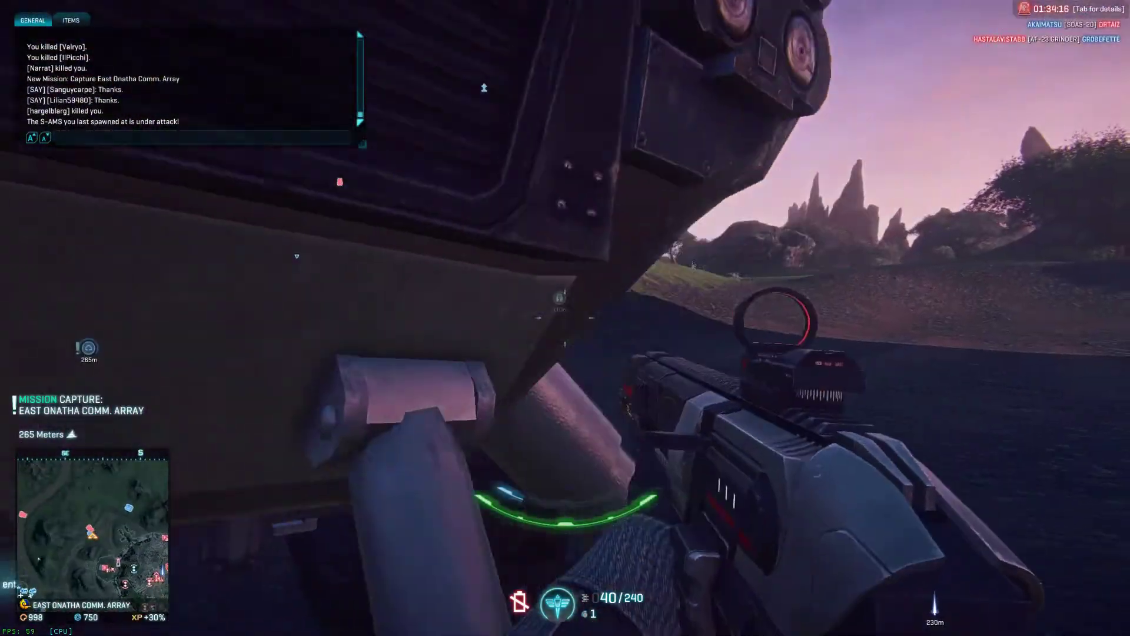
right_click(565, 318)
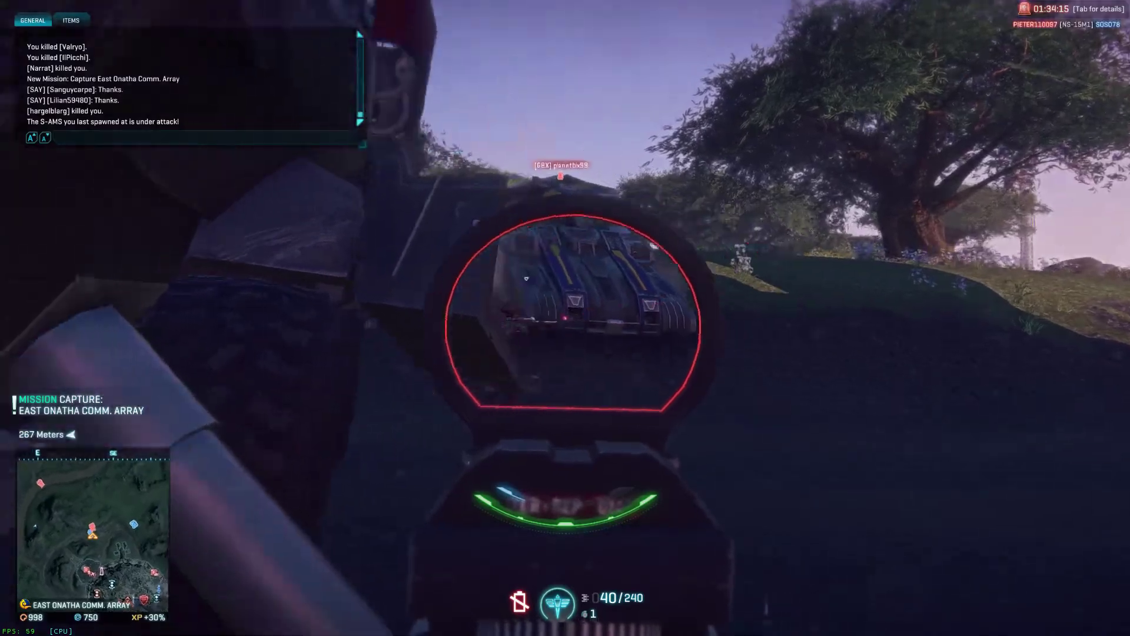
right_click(565, 318)
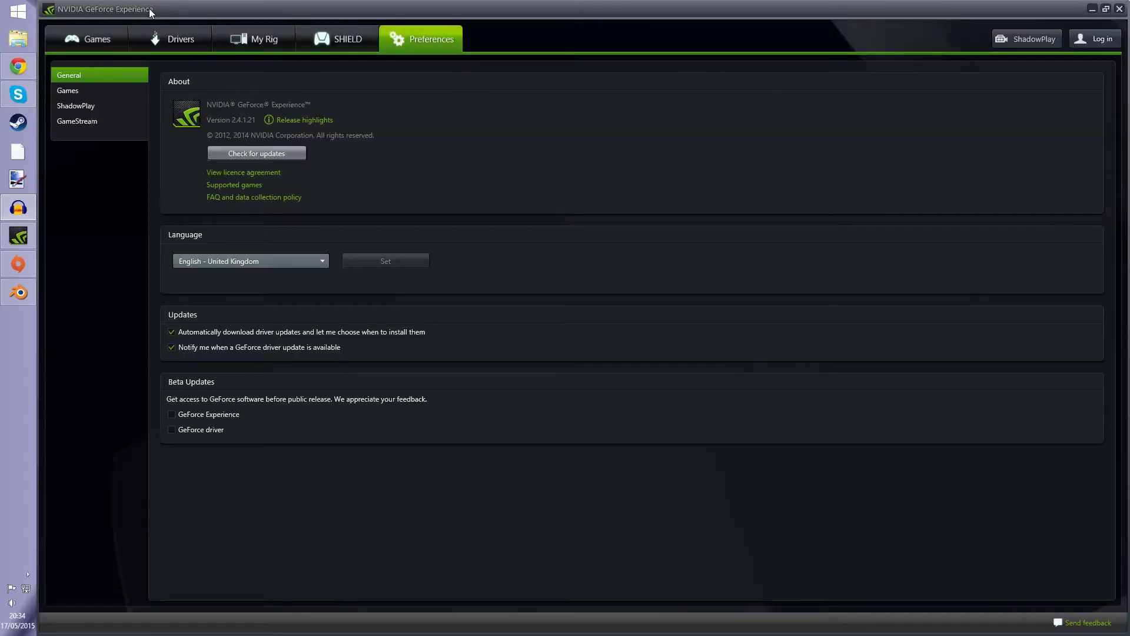
- Review the PC's hardware specifications and the current ShadowPlay recording setup in GeForce Experience
click(246, 40)
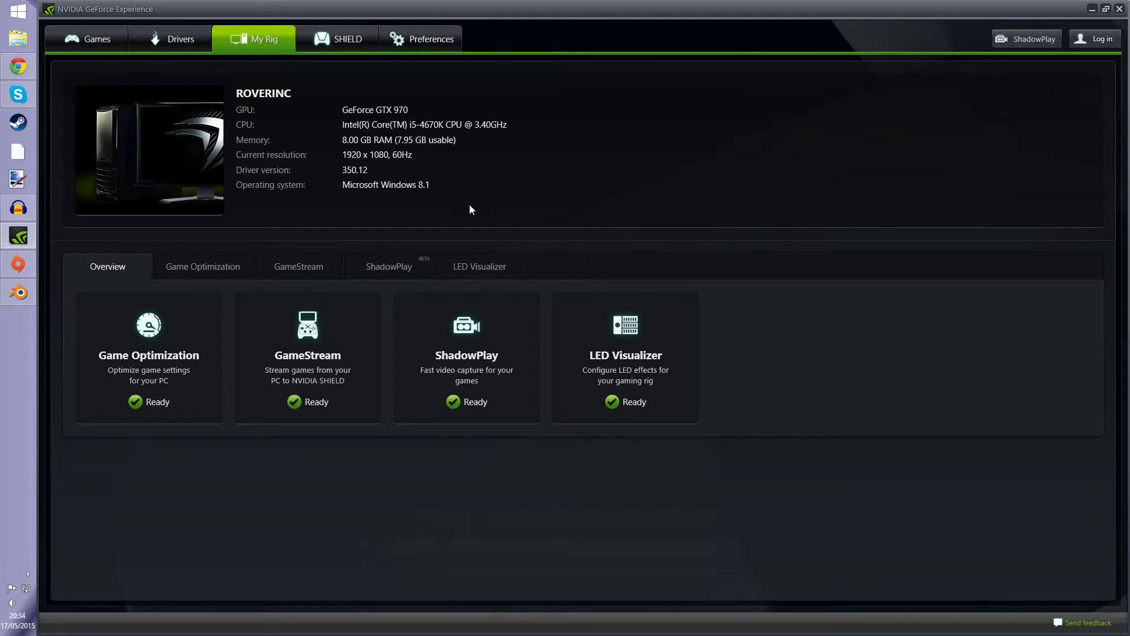
click(1025, 39)
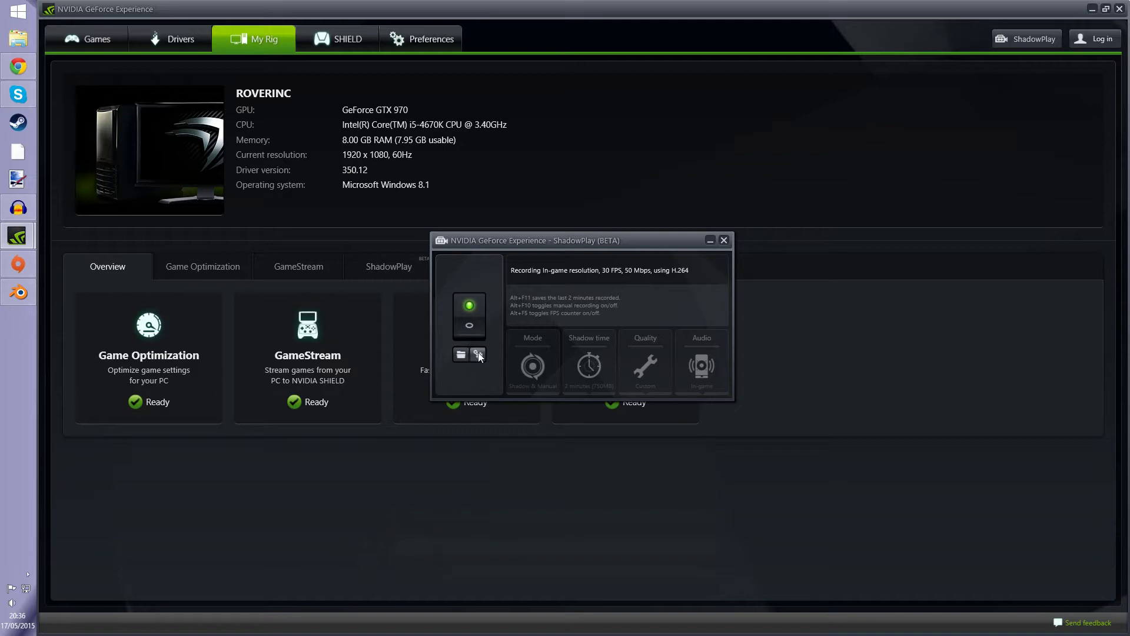
click(724, 240)
- Show the ShadowPlay section of the GeForce Experience preferences
click(406, 40)
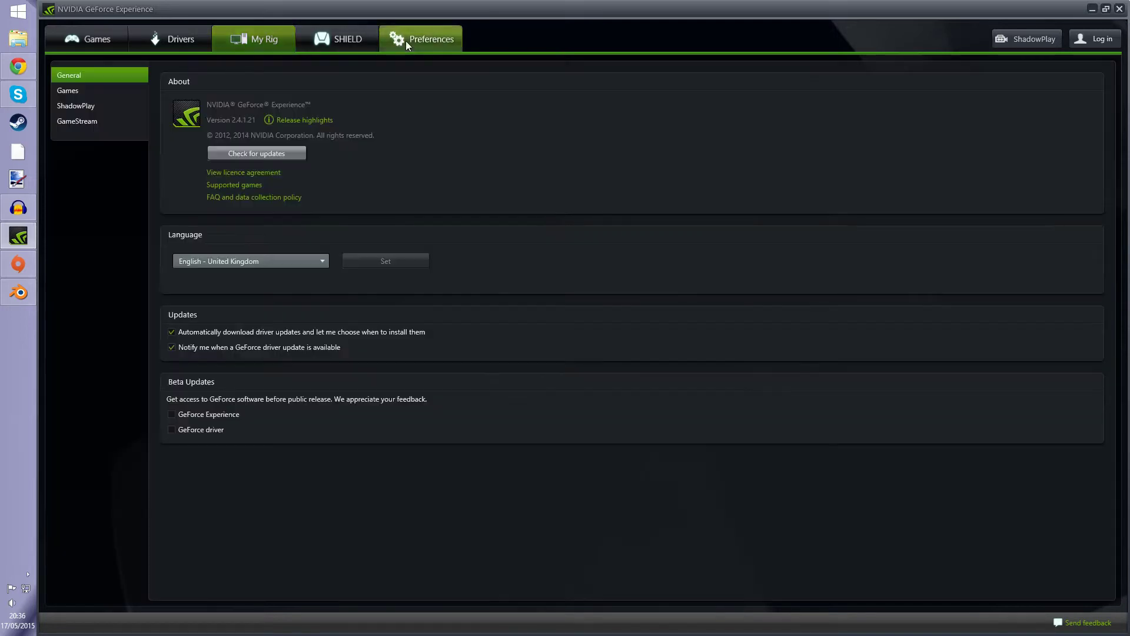
click(82, 106)
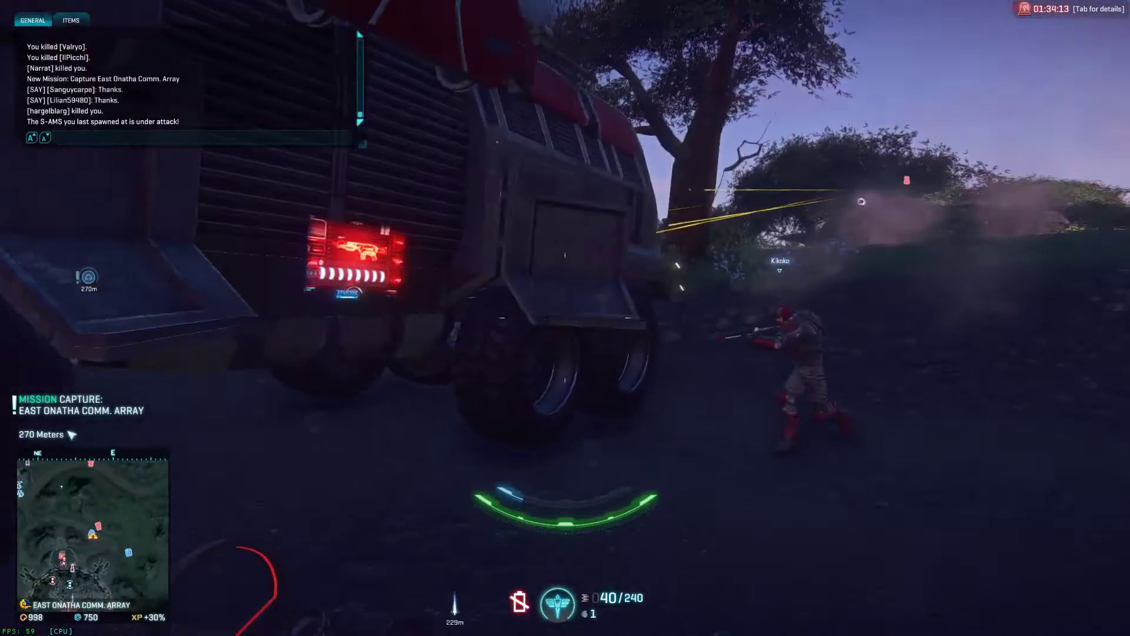
key(e)
key(Escape)
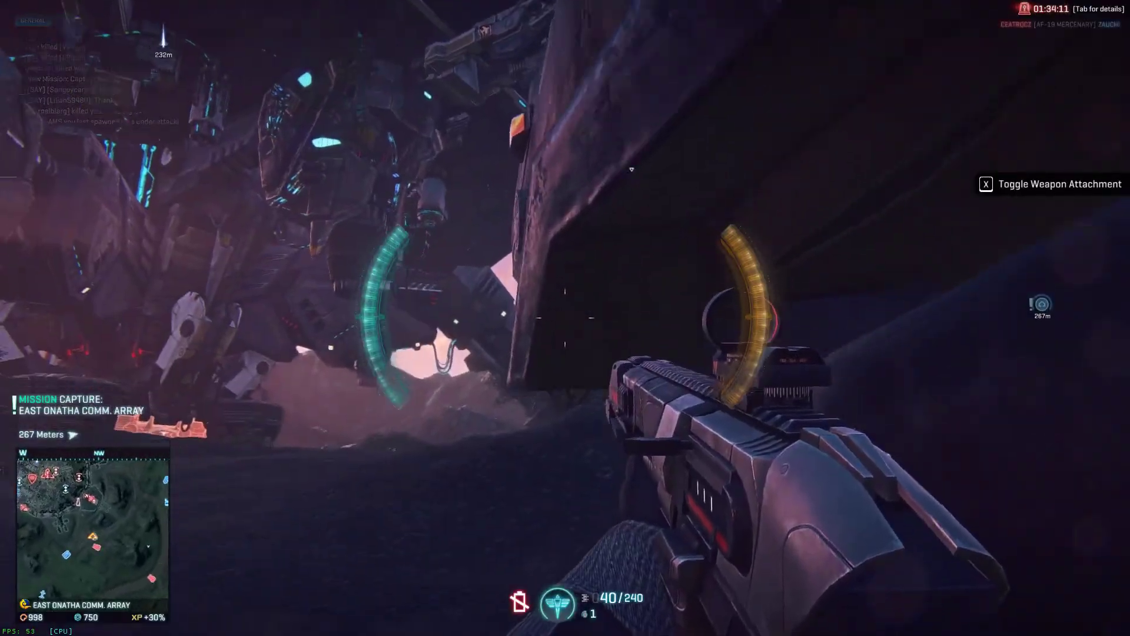
key(e)
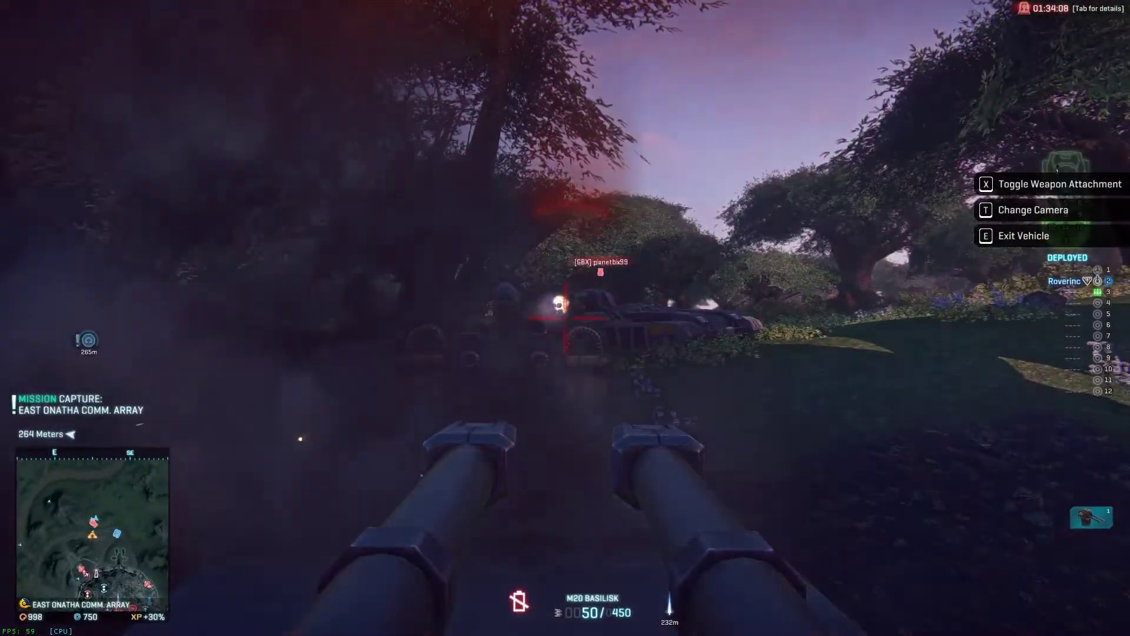
click(565, 318)
click(565, 318)
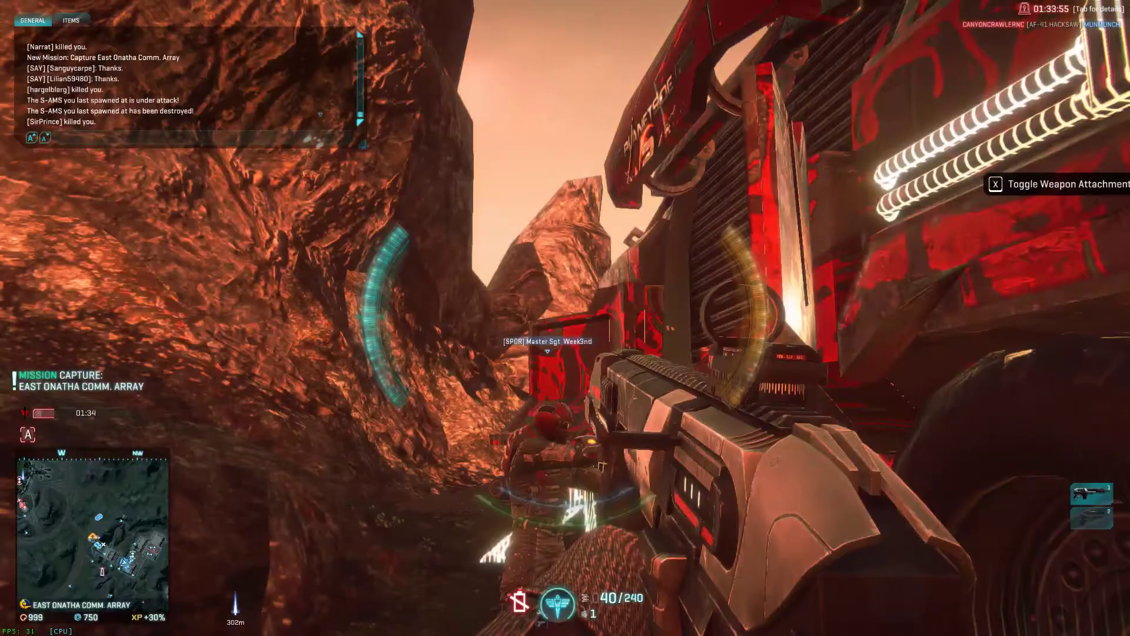
key(w)
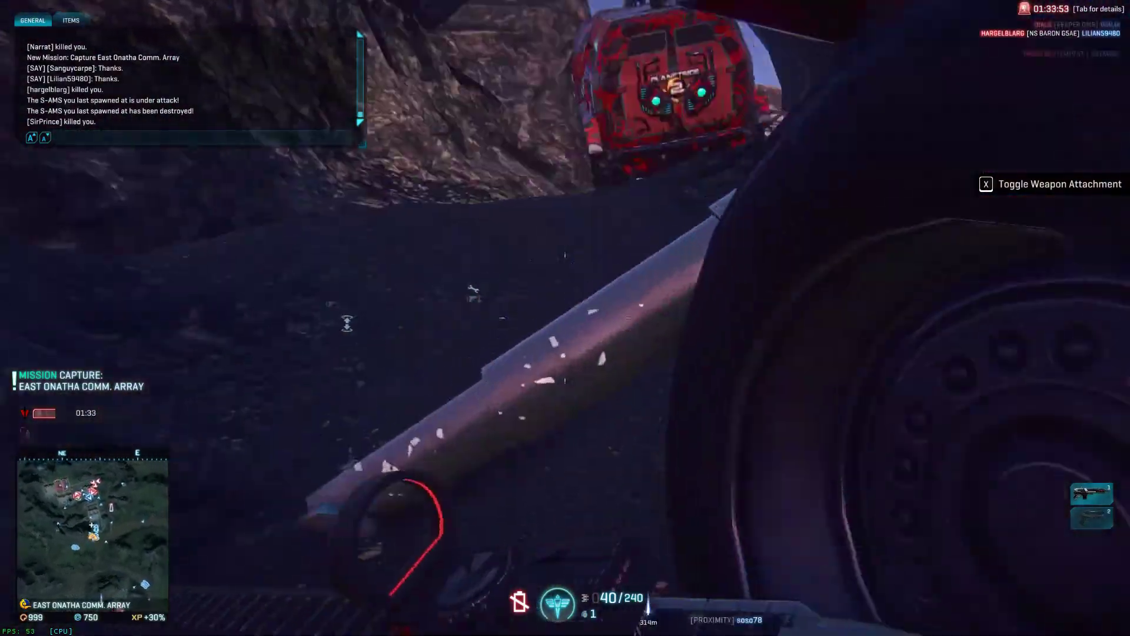
key(w)
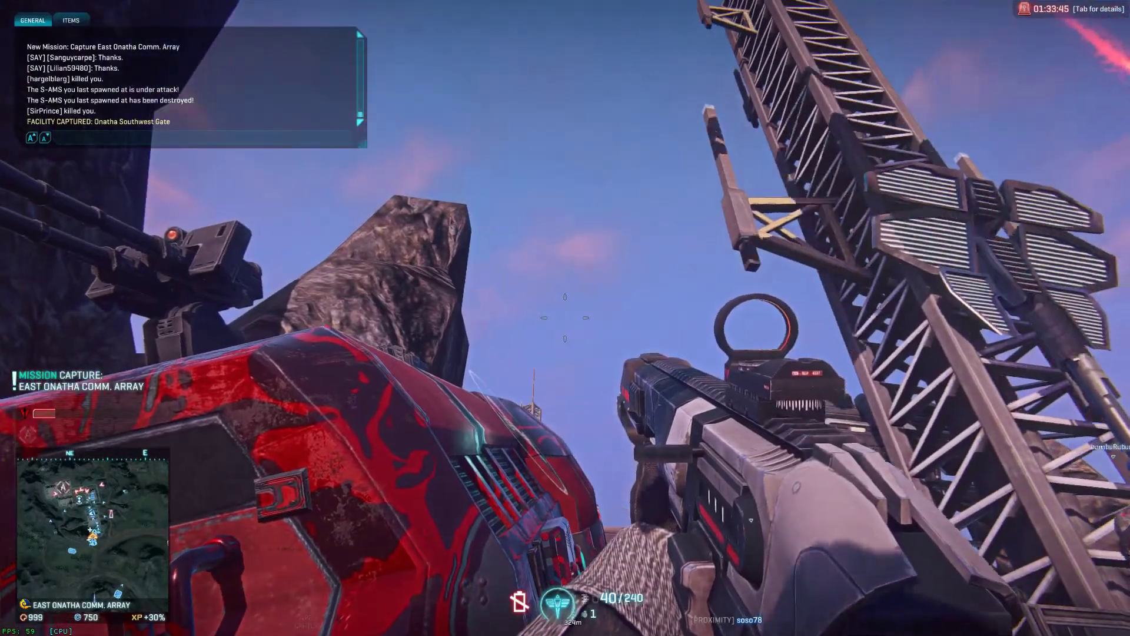
key(shift+w)
key(w)
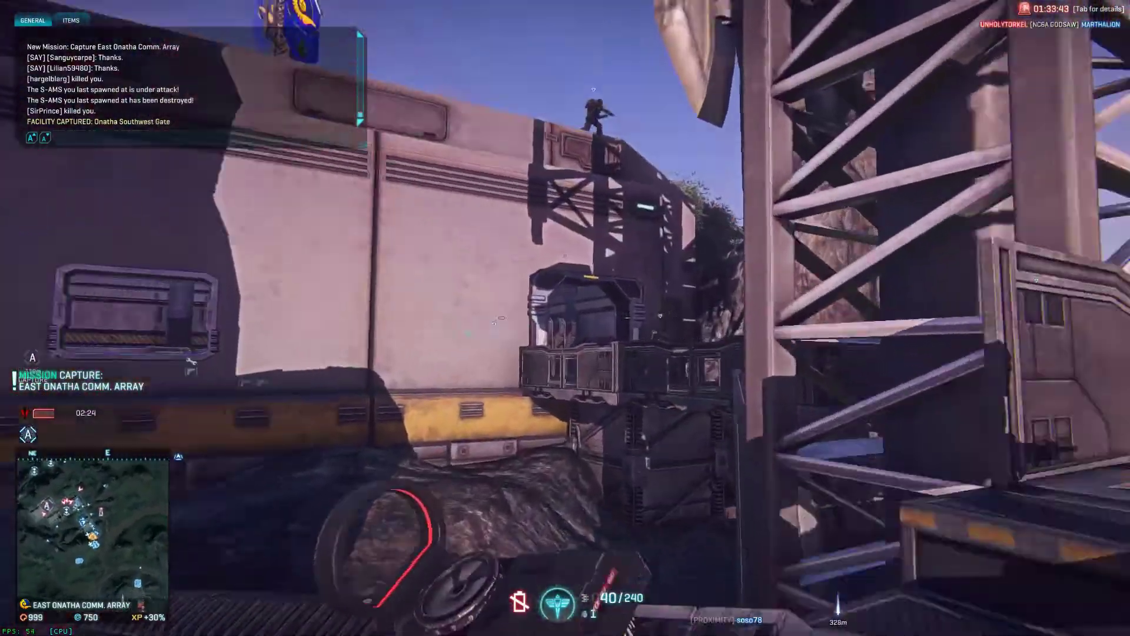
key(space)
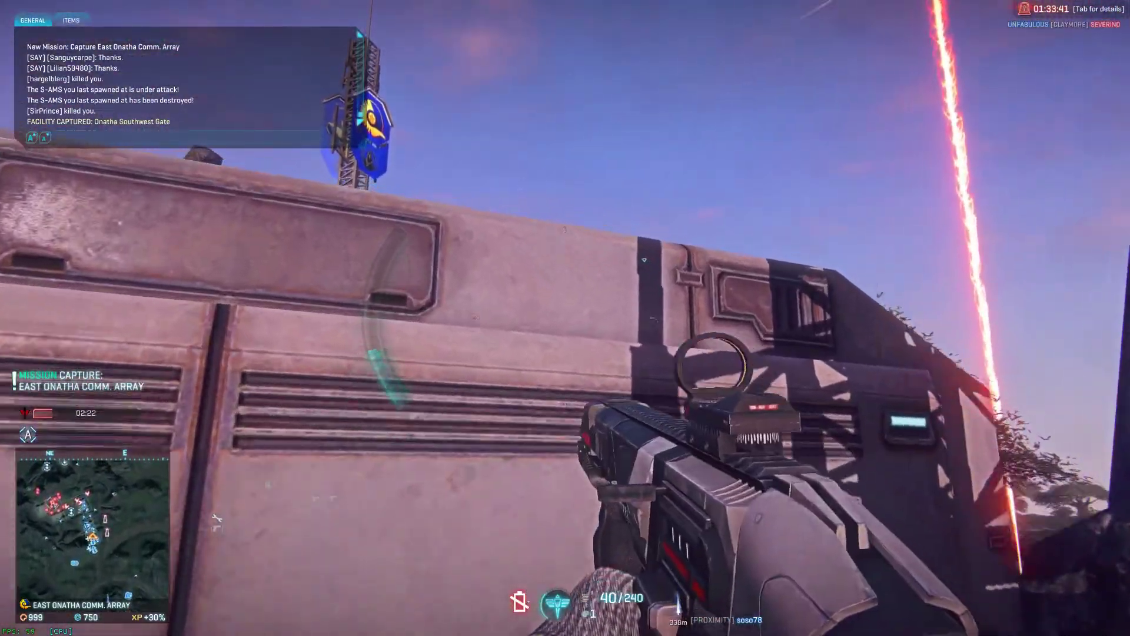
key(w)
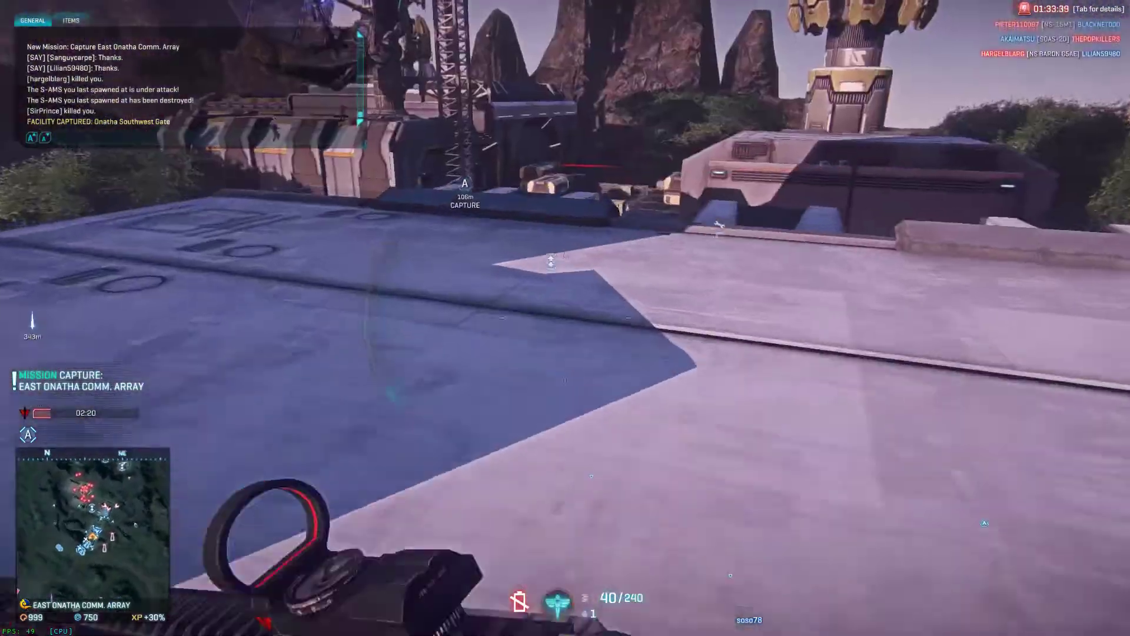
key(w)
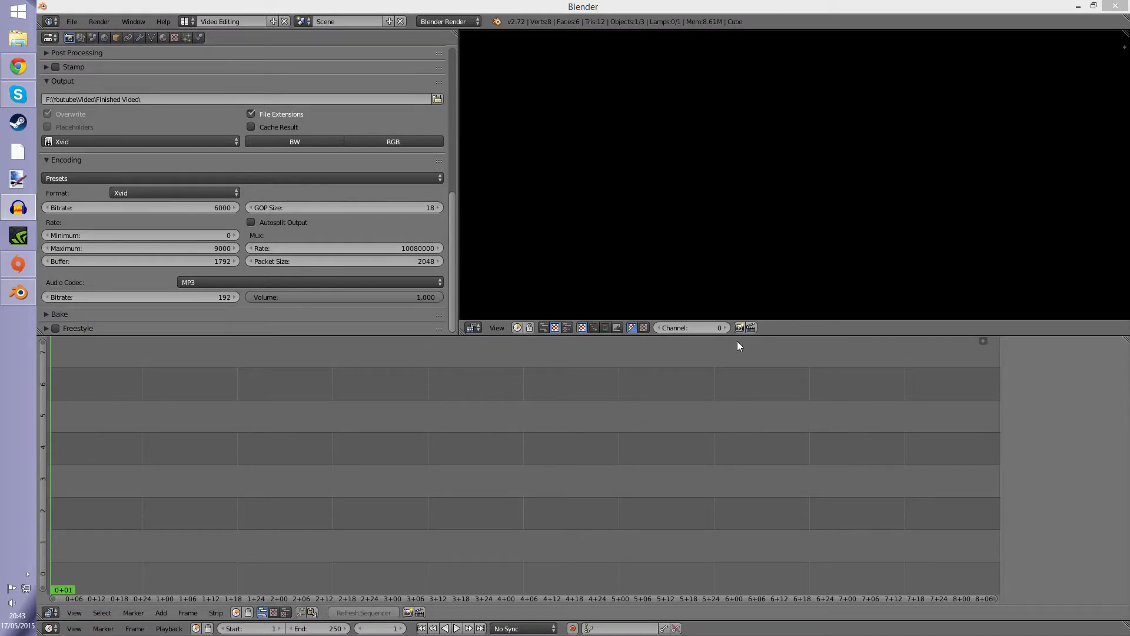
- In Blender, look through the Compositing, Animation and Default screen layouts and return to the Video Editing layout
click(160, 613)
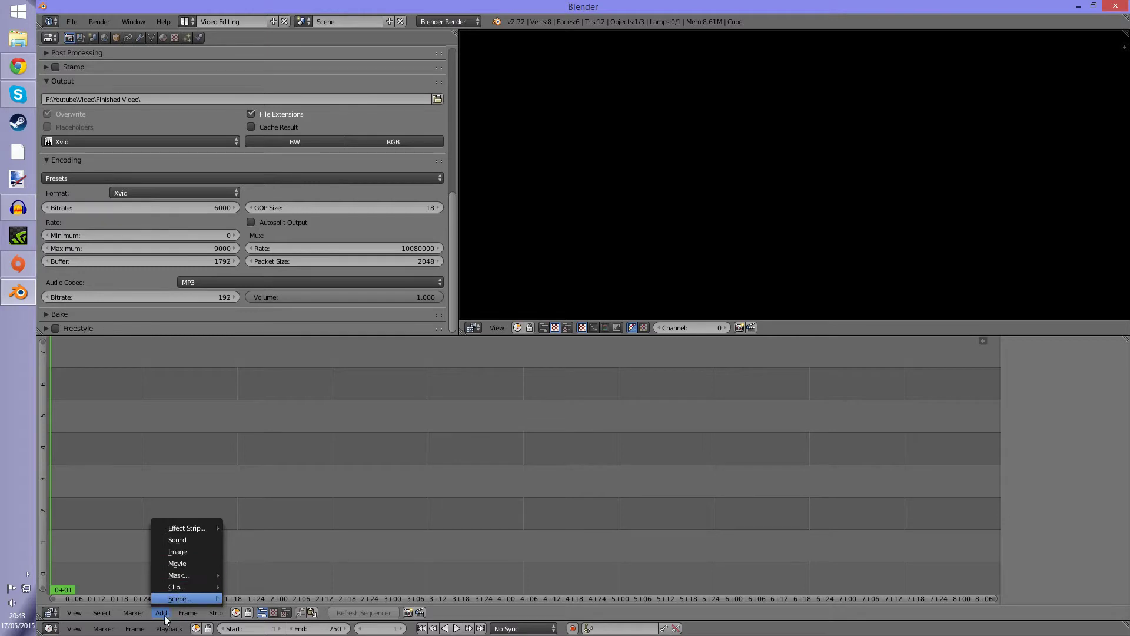
click(185, 22)
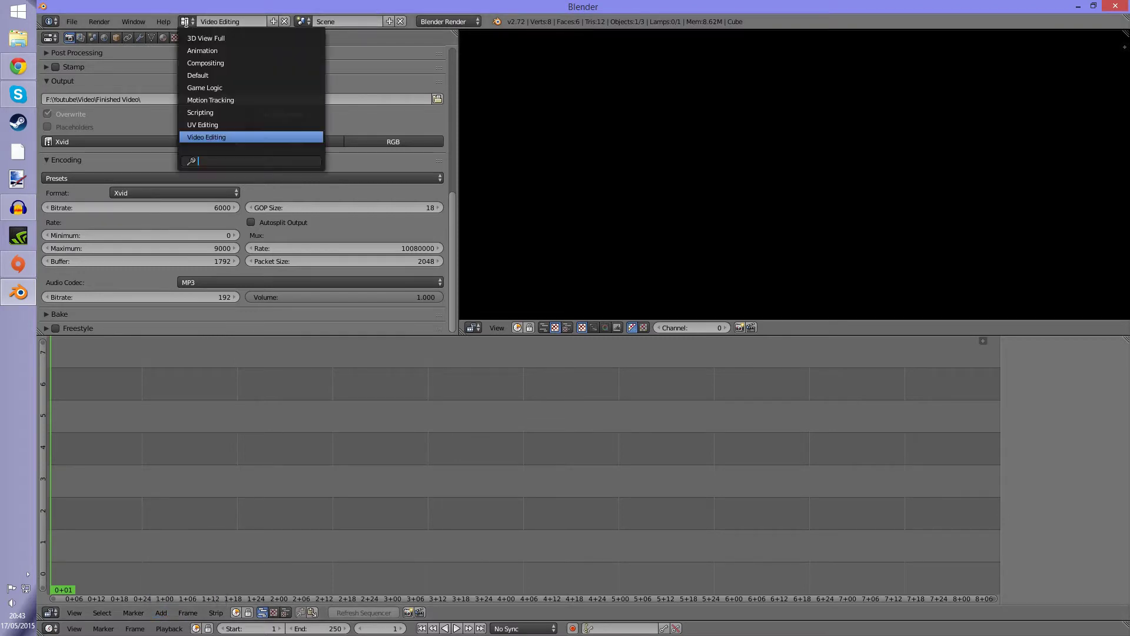
click(246, 51)
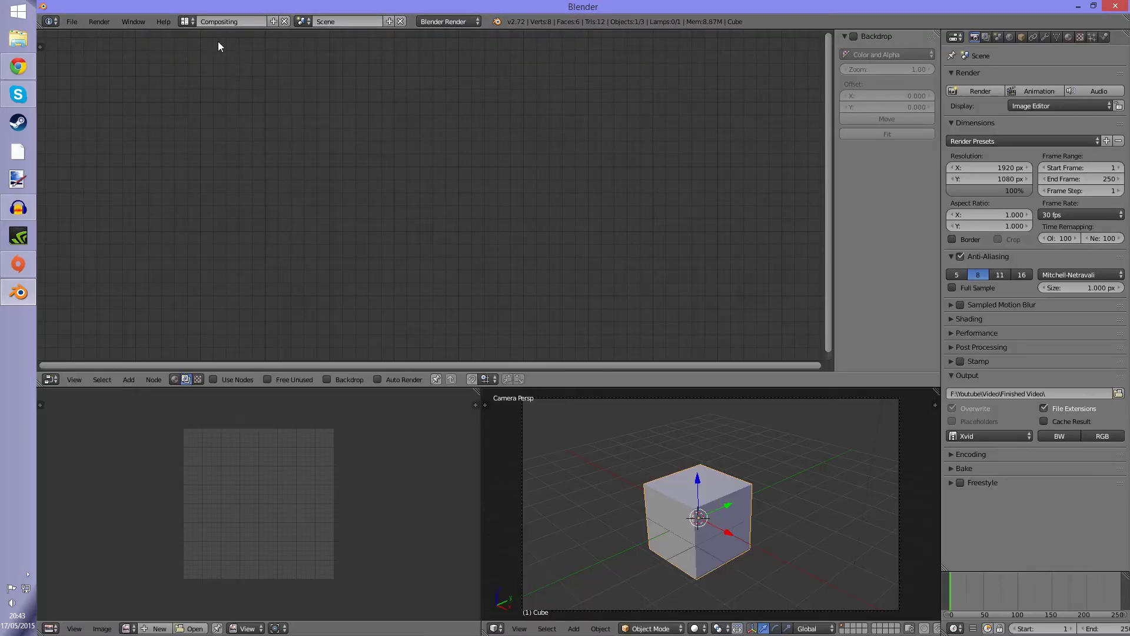
click(185, 22)
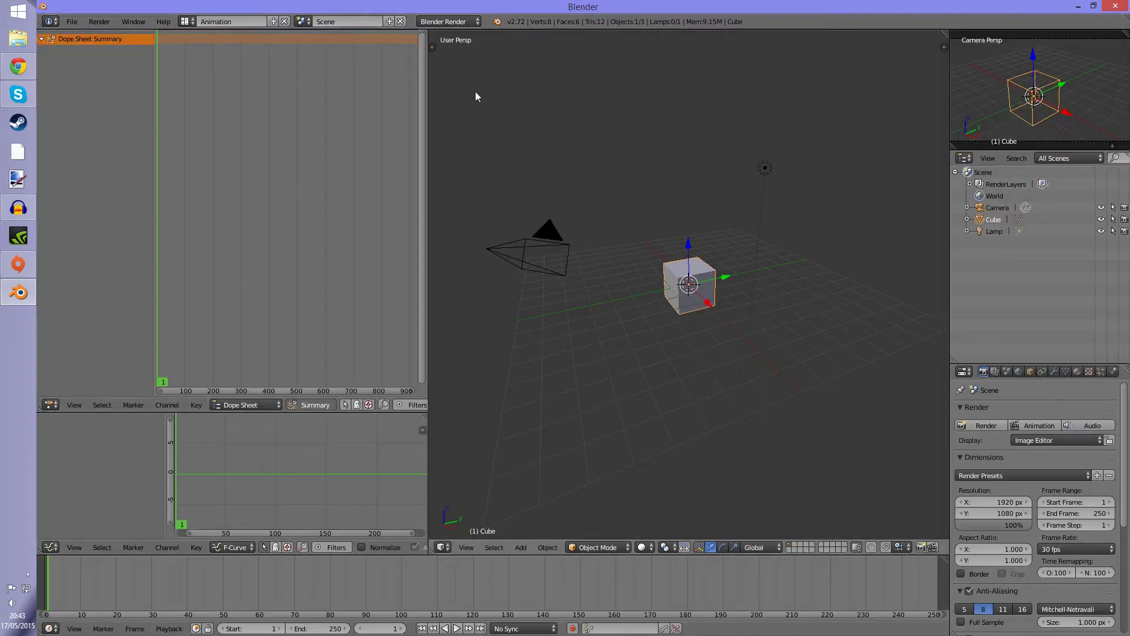
click(188, 22)
click(306, 74)
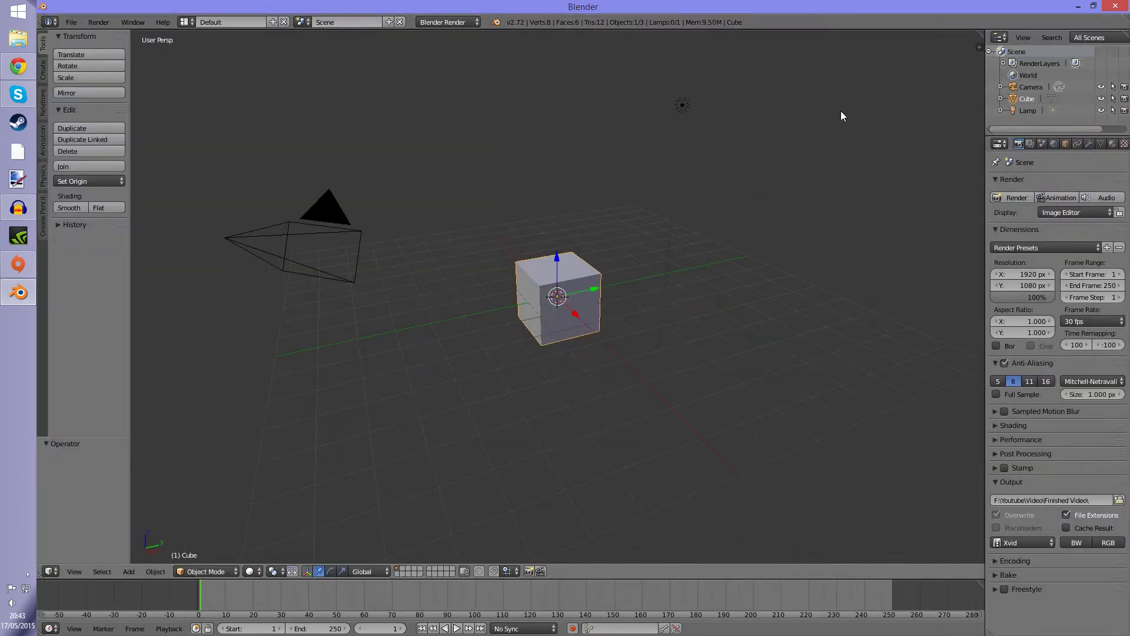
middle_drag(669, 368, 187, 98)
click(184, 22)
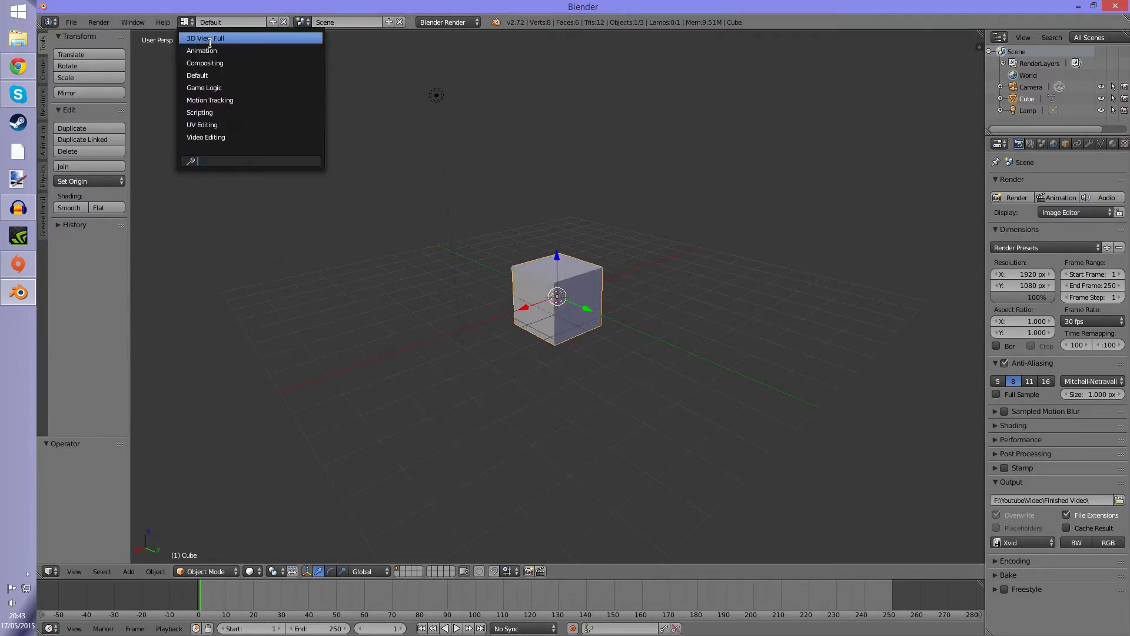
click(213, 138)
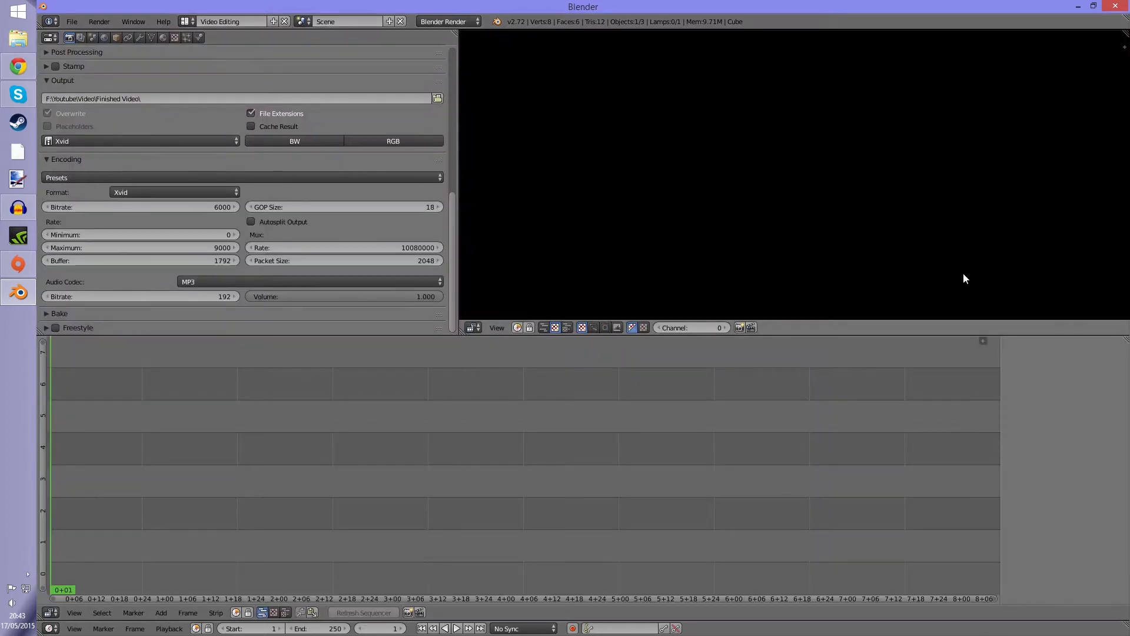
click(73, 21)
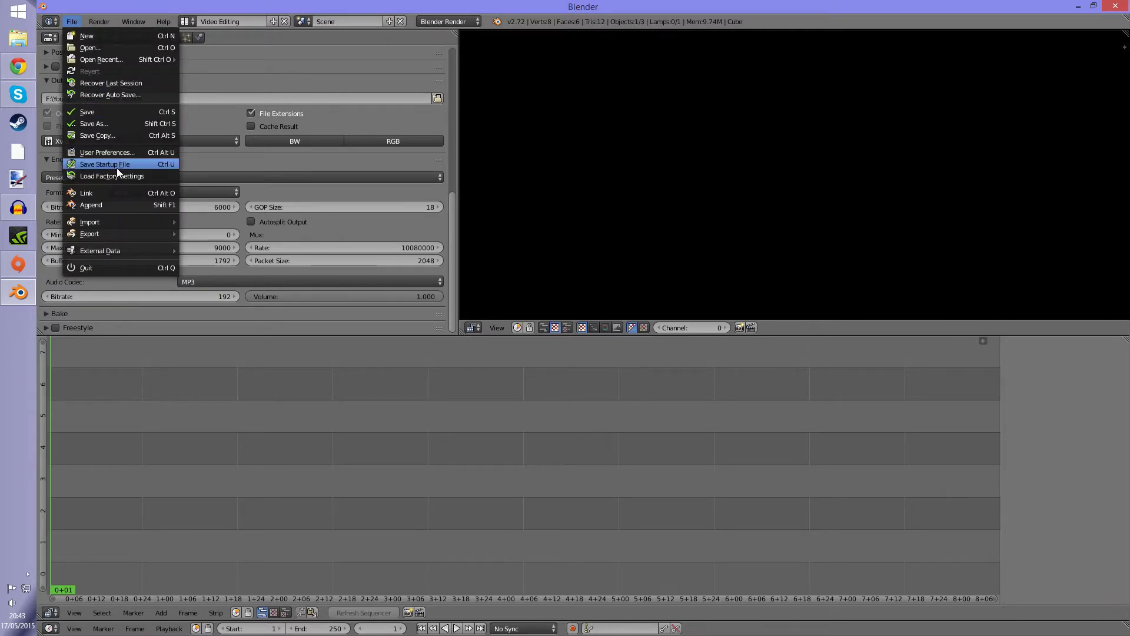
click(70, 17)
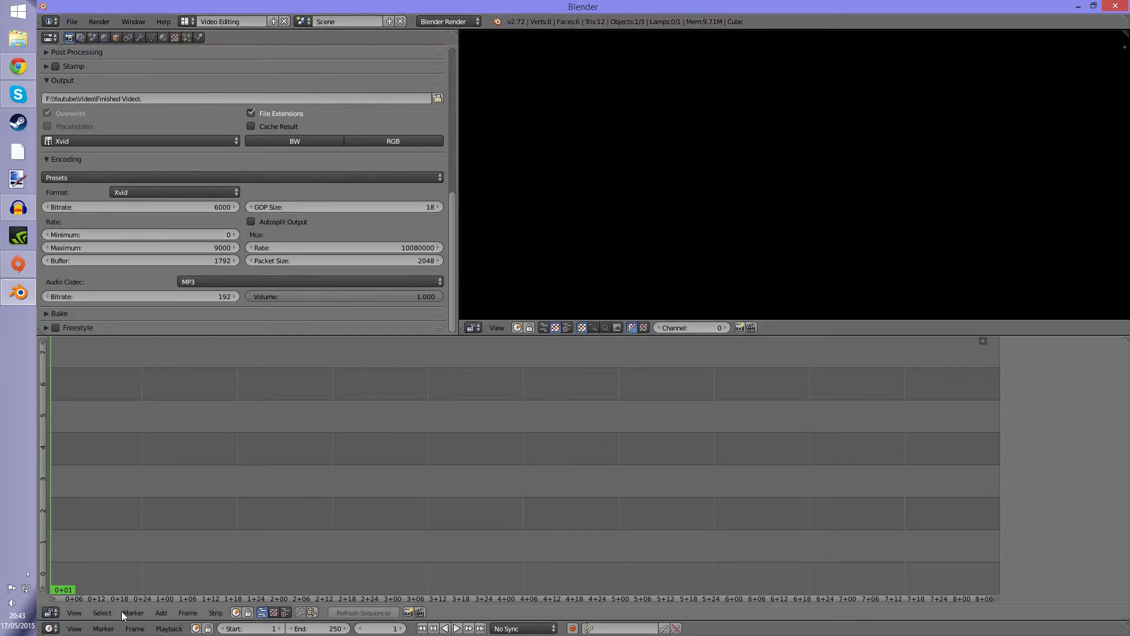
click(161, 613)
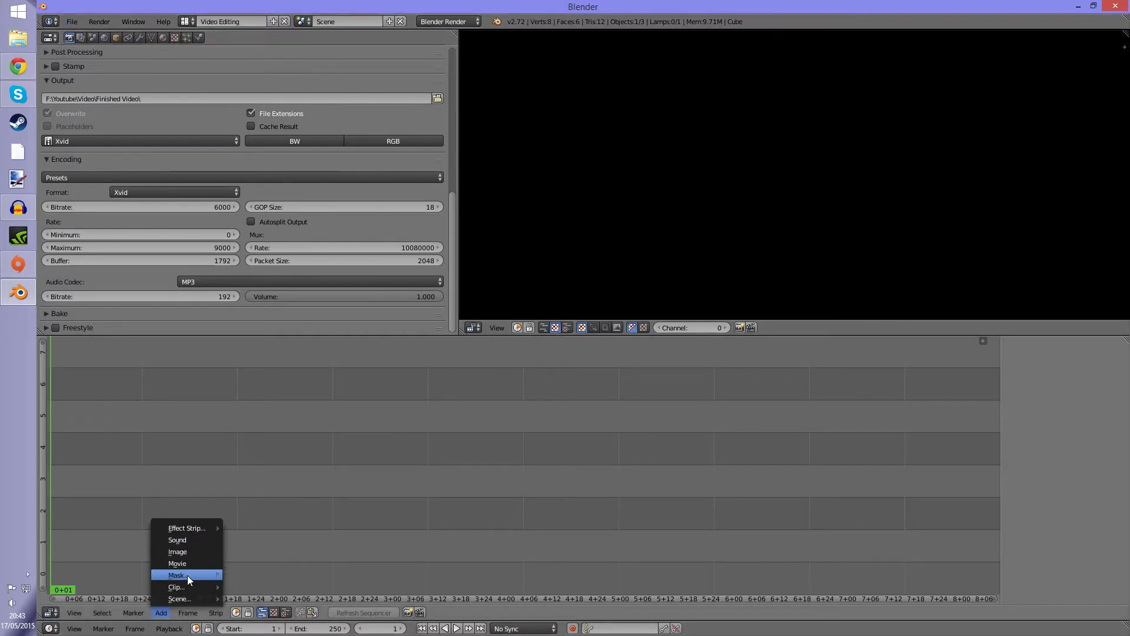
click(189, 564)
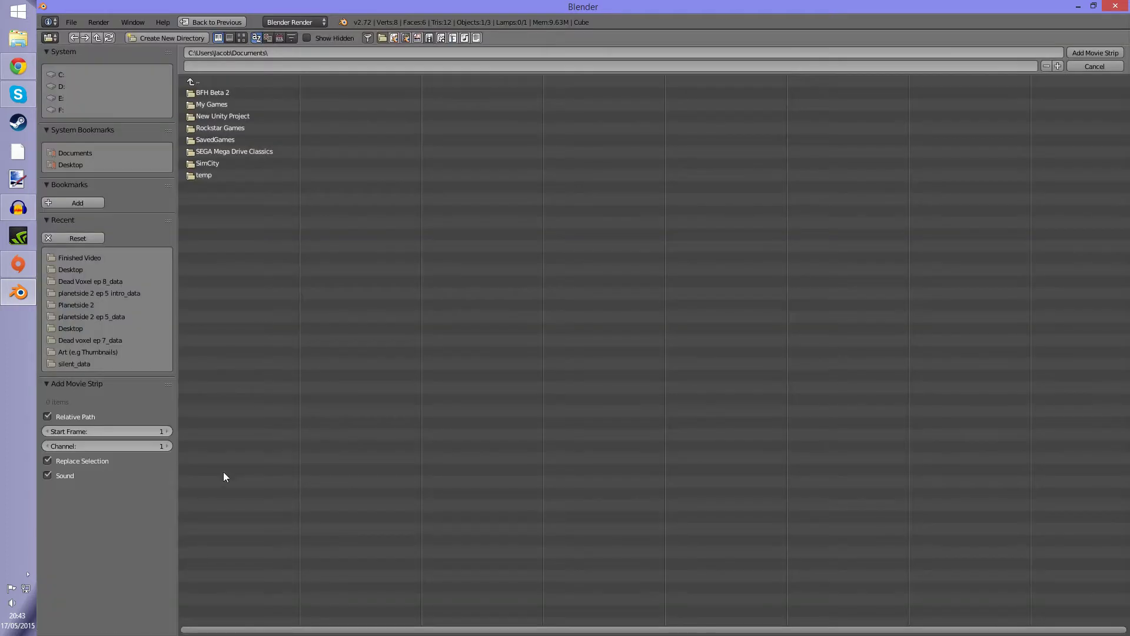
click(74, 111)
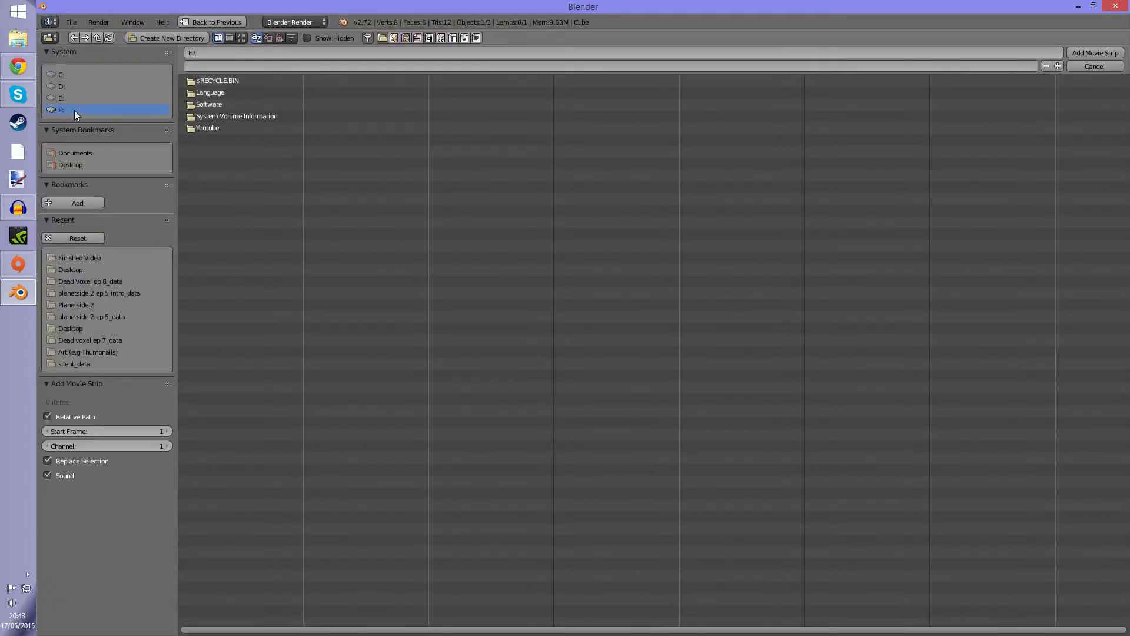
click(1094, 67)
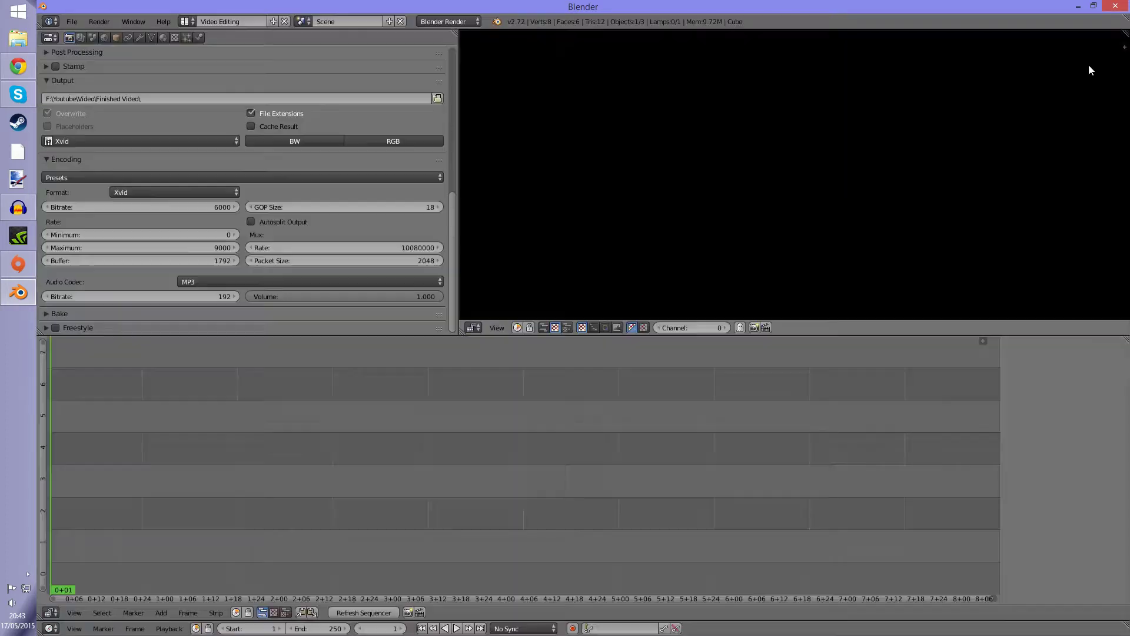
- Add Audio Track.ogg from F:\Youtube\Audio\Audacity\Audio\Minecraft Minigames ep 2 intro_data to the sequencer as a sound strip
click(163, 613)
click(183, 538)
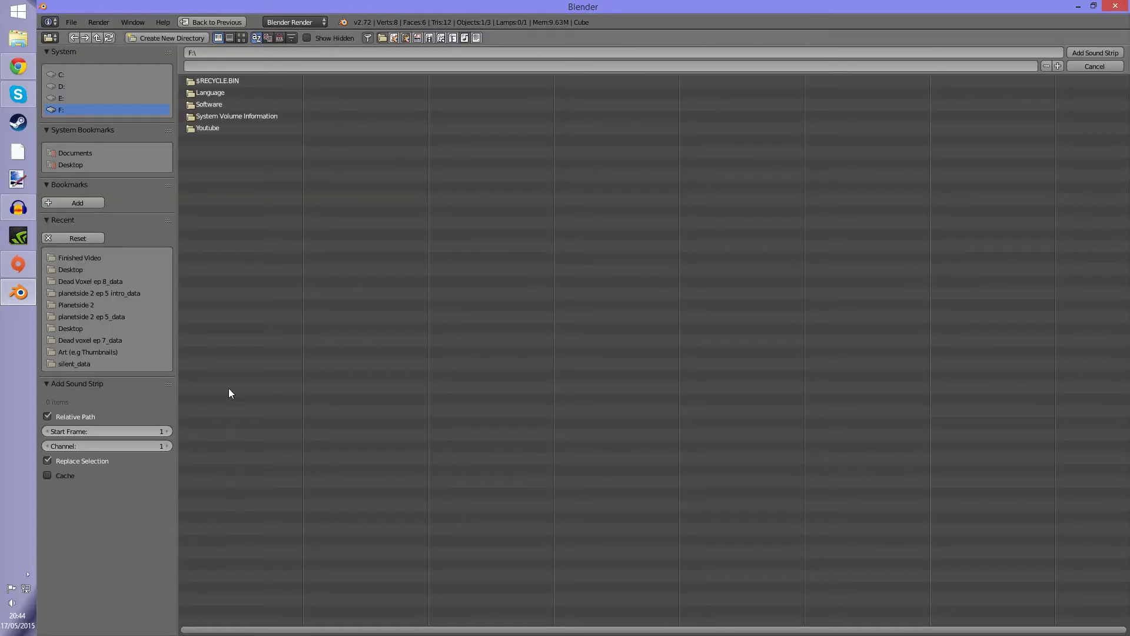
click(234, 128)
click(231, 103)
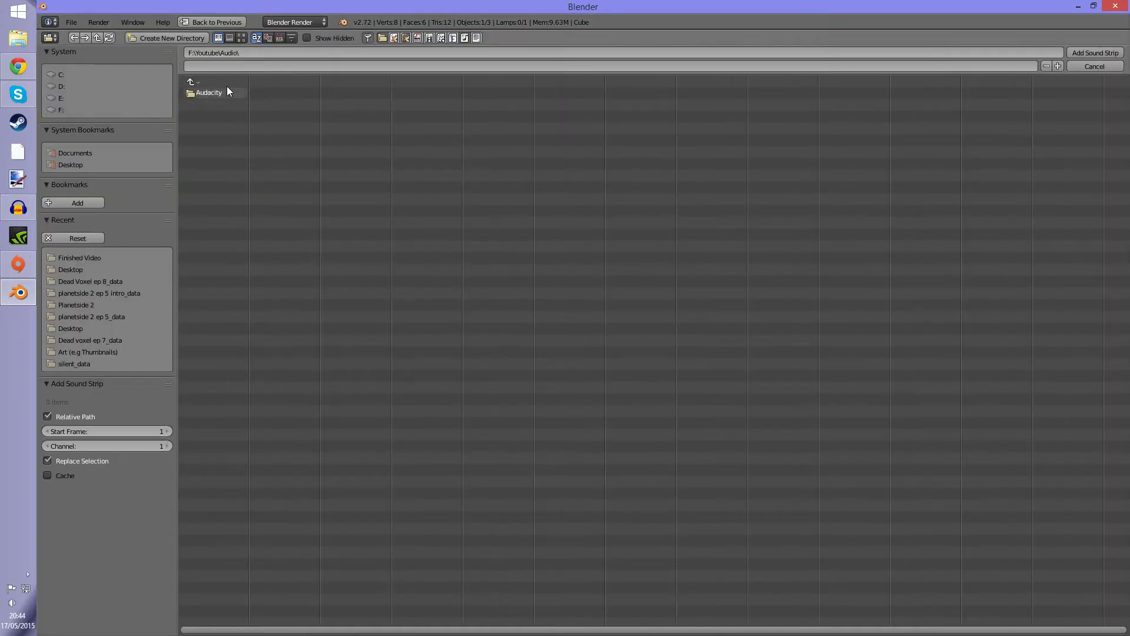
click(228, 89)
click(228, 92)
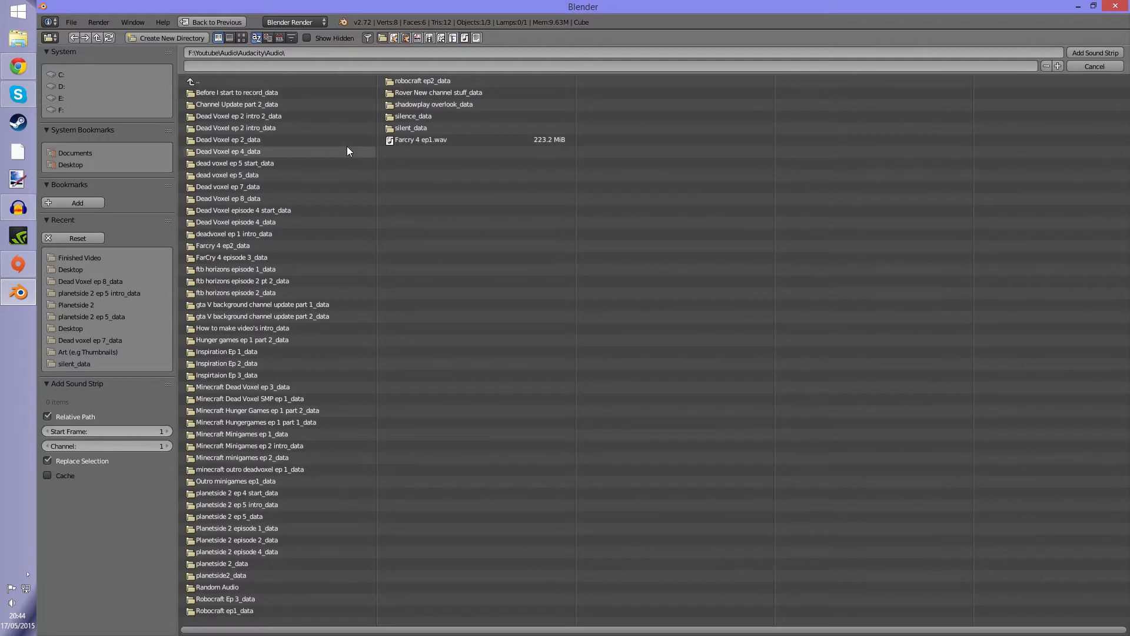
click(288, 446)
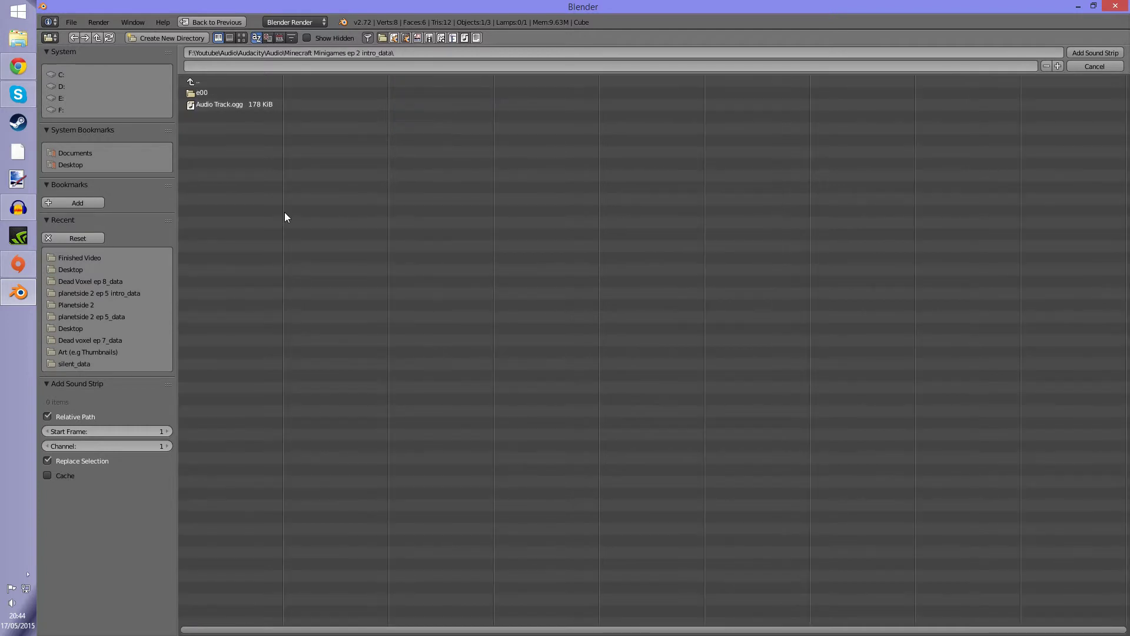
double_click(252, 105)
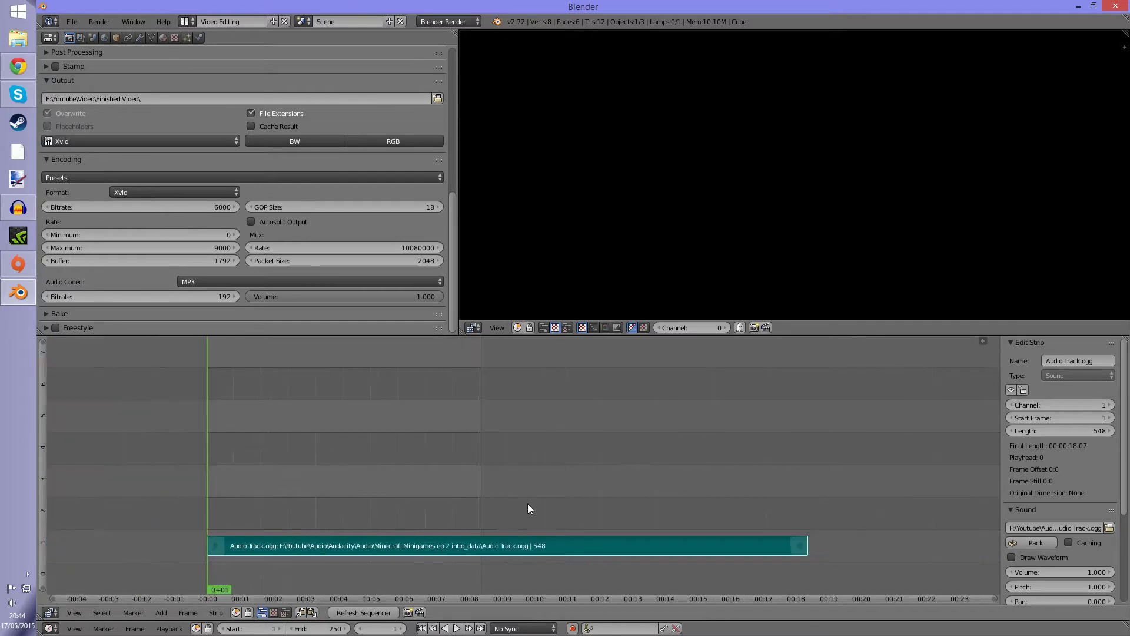
- Set the scene's end frame to 300000
scroll(527, 503, down, 3)
click(317, 628)
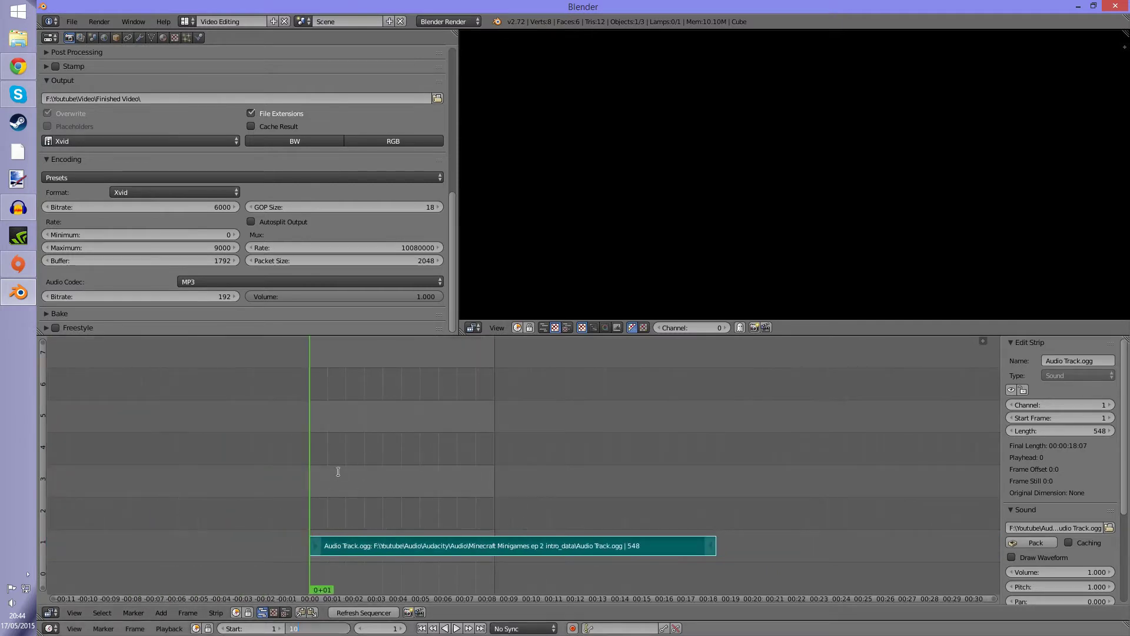
text(1000000)
key(Return)
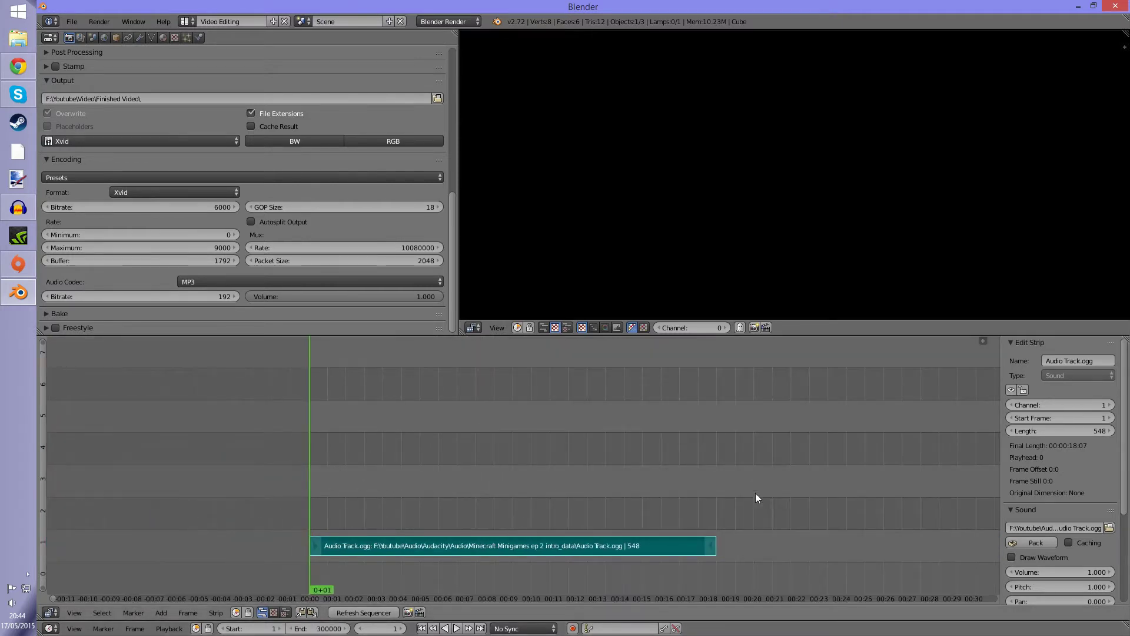
- Move the playhead to frame 549, exactly at the end of the intro audio strip
scroll(757, 497, up, 1)
middle_drag(757, 497, 476, 430)
drag(421, 557, 419, 557)
scroll(419, 557, up, 2)
scroll(419, 554, up, 3)
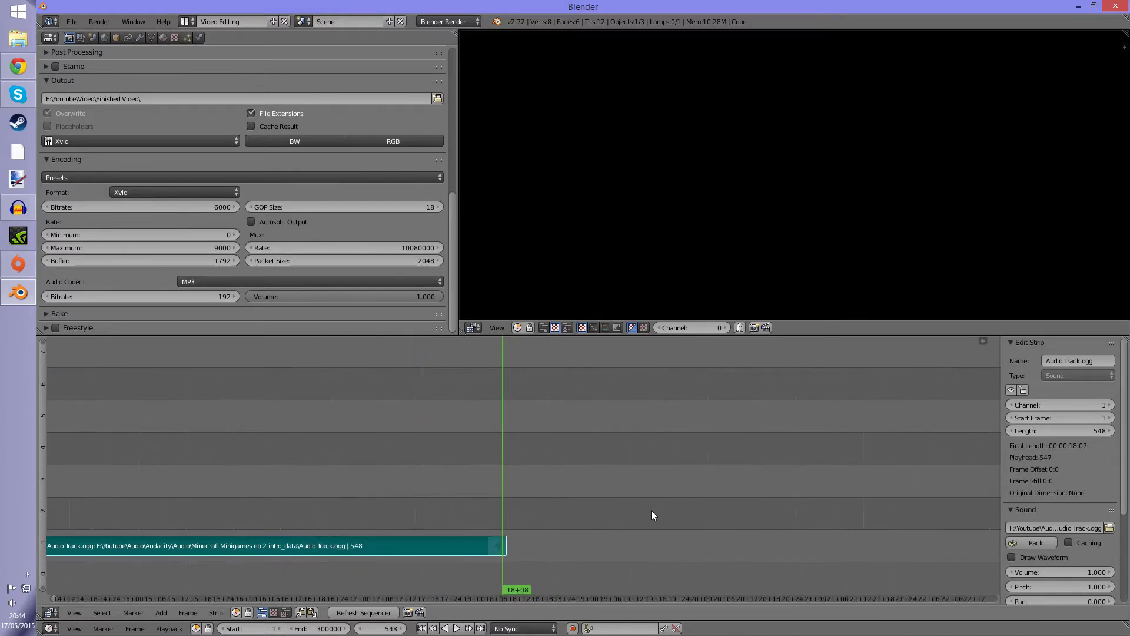
scroll(518, 521, down, 3)
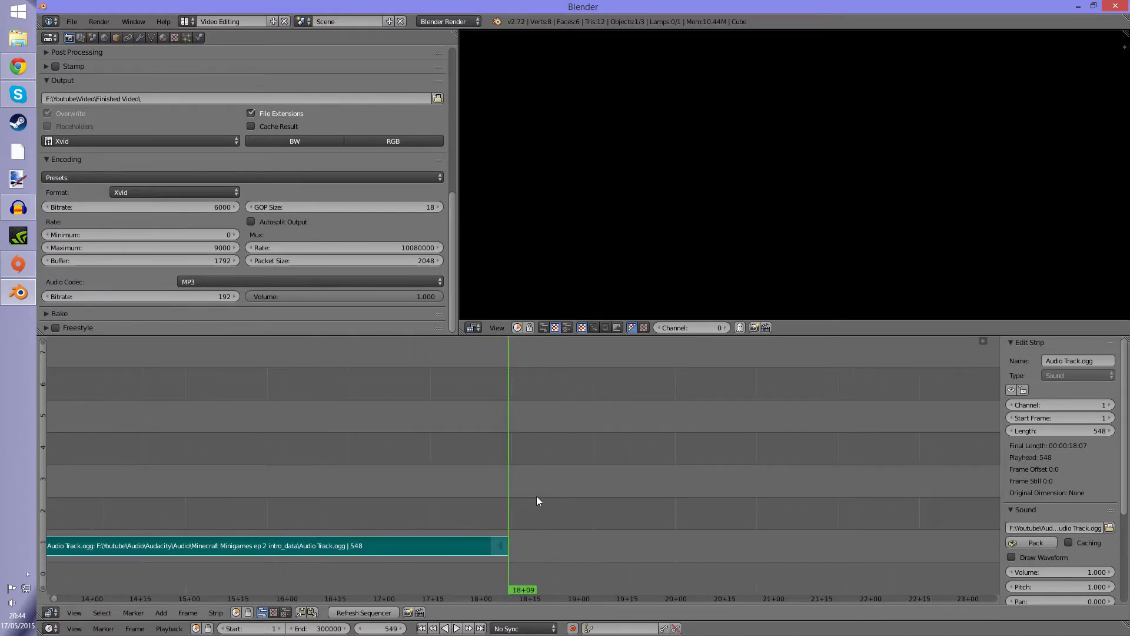
- Add Audio Track.ogg from F:\Youtube\Audio\Audacity\Audio\Minecraft minigames ep 2_data as a sound strip starting at frame 549
click(169, 612)
click(188, 542)
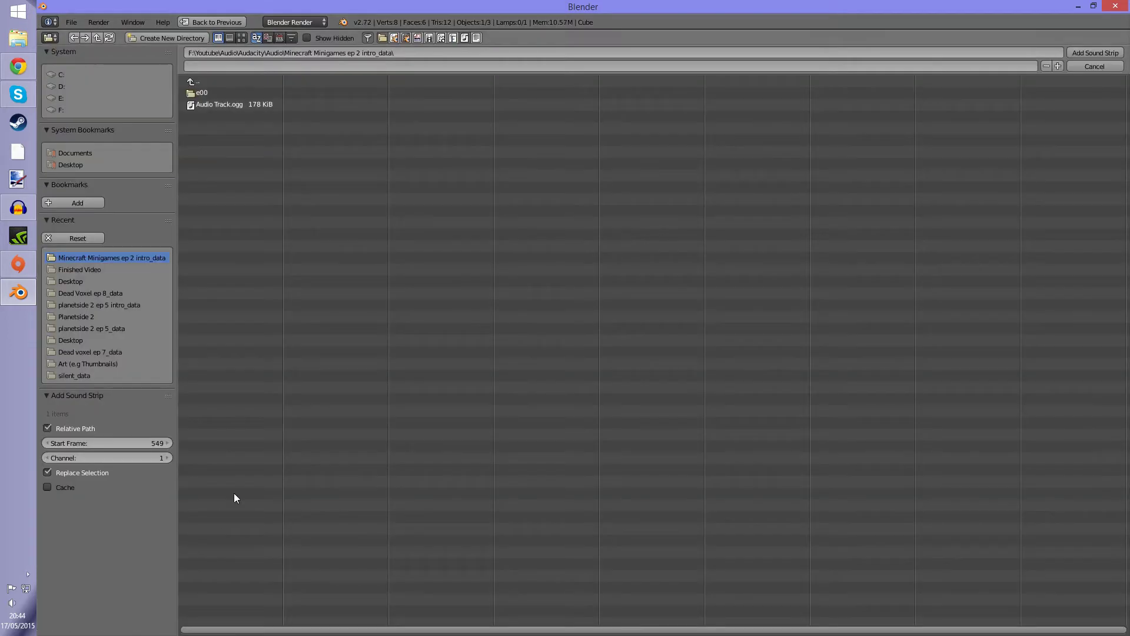
click(197, 81)
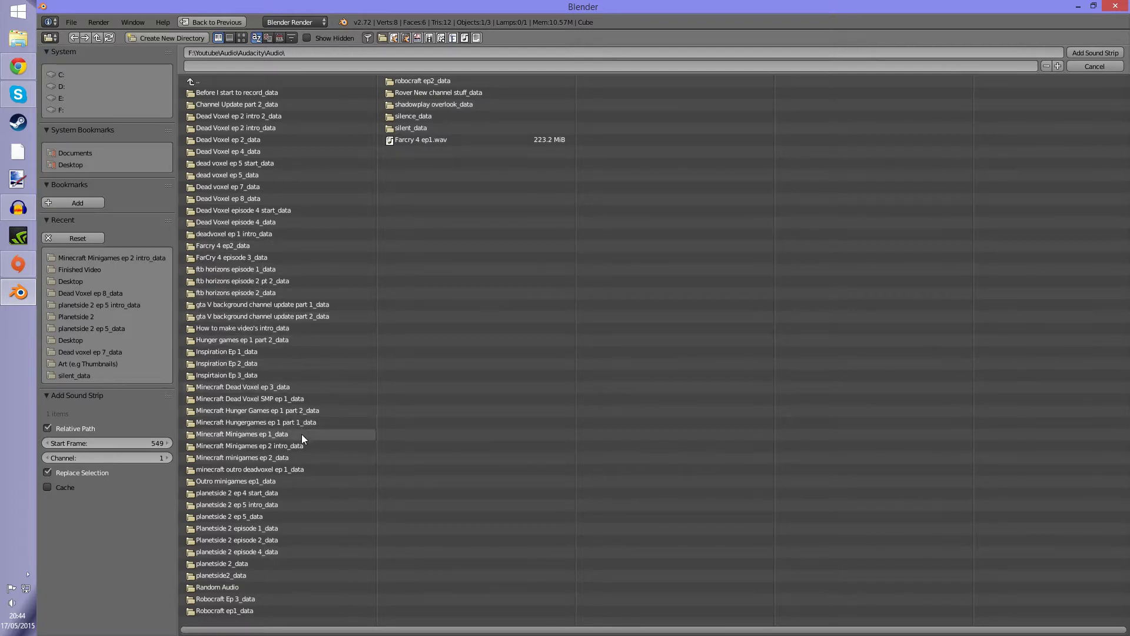
click(296, 457)
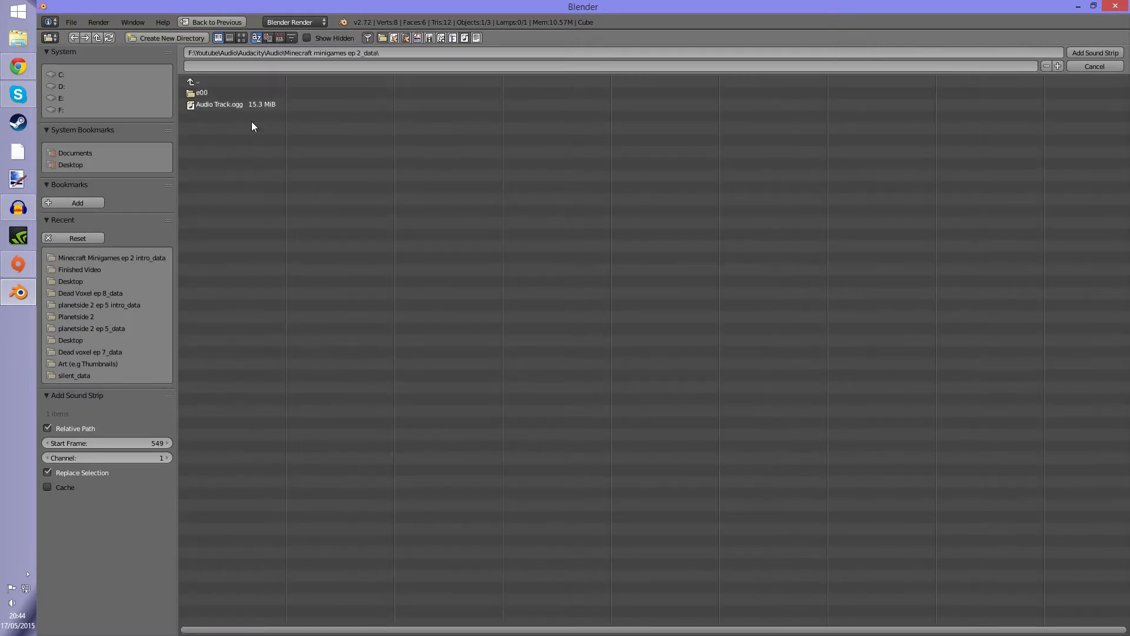
double_click(244, 101)
scroll(544, 379, down, 15)
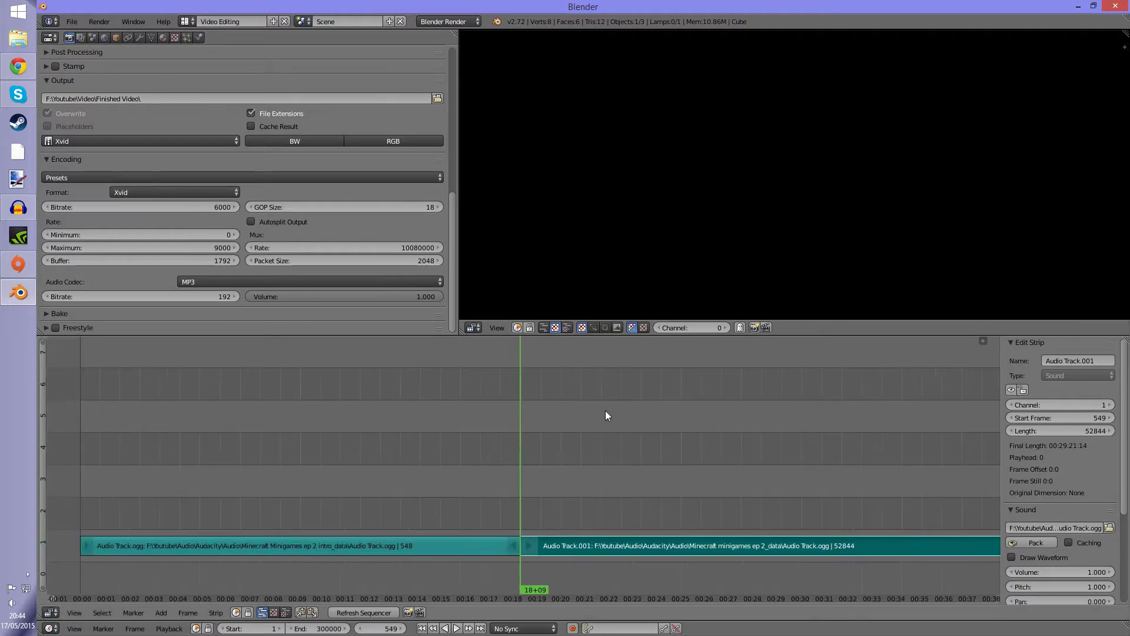
scroll(646, 468, down, 2)
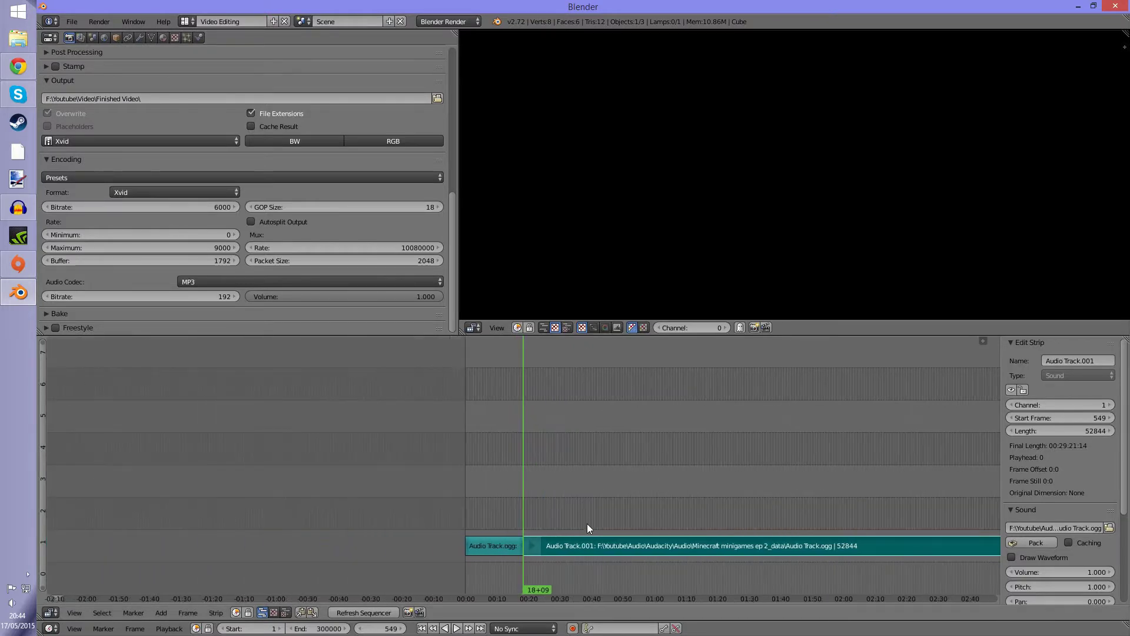
click(161, 612)
mouse_move(193, 525)
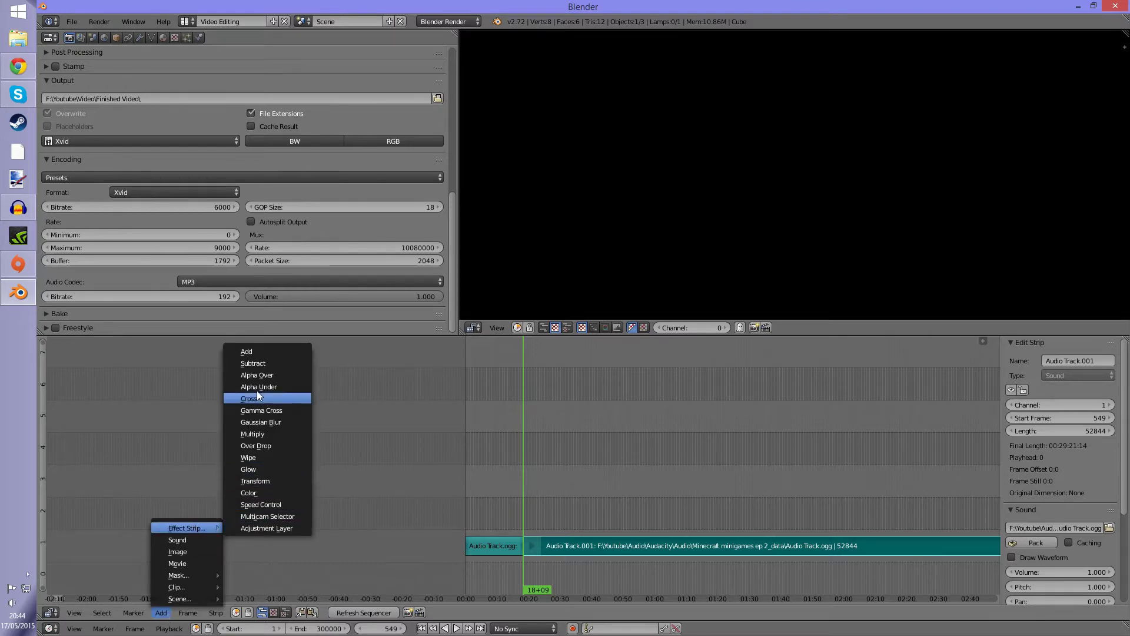
click(195, 540)
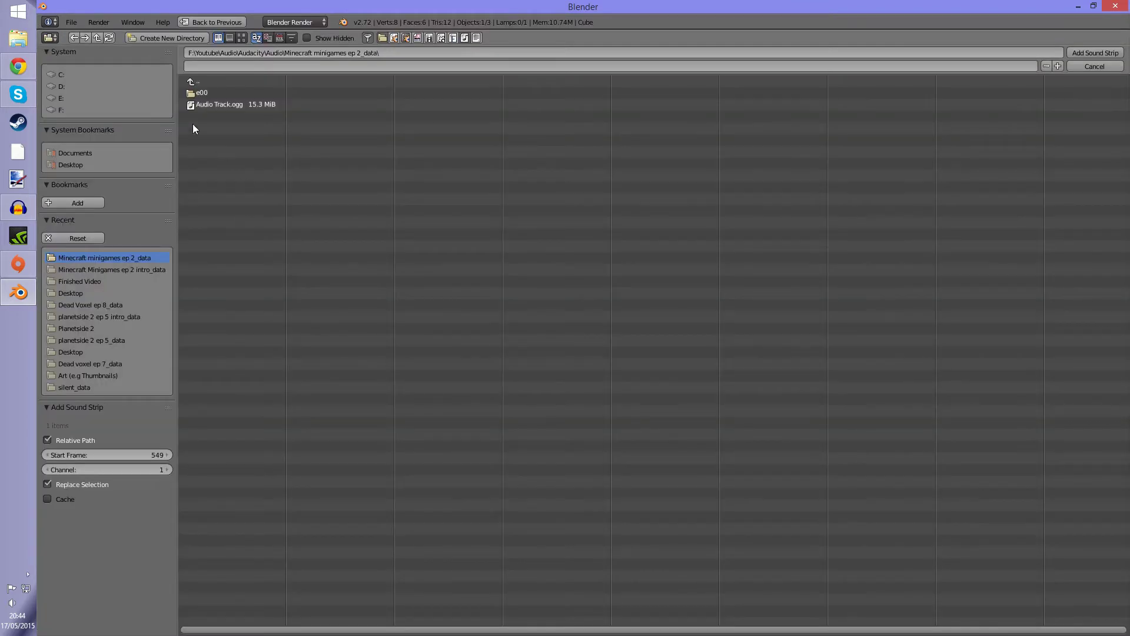
click(198, 81)
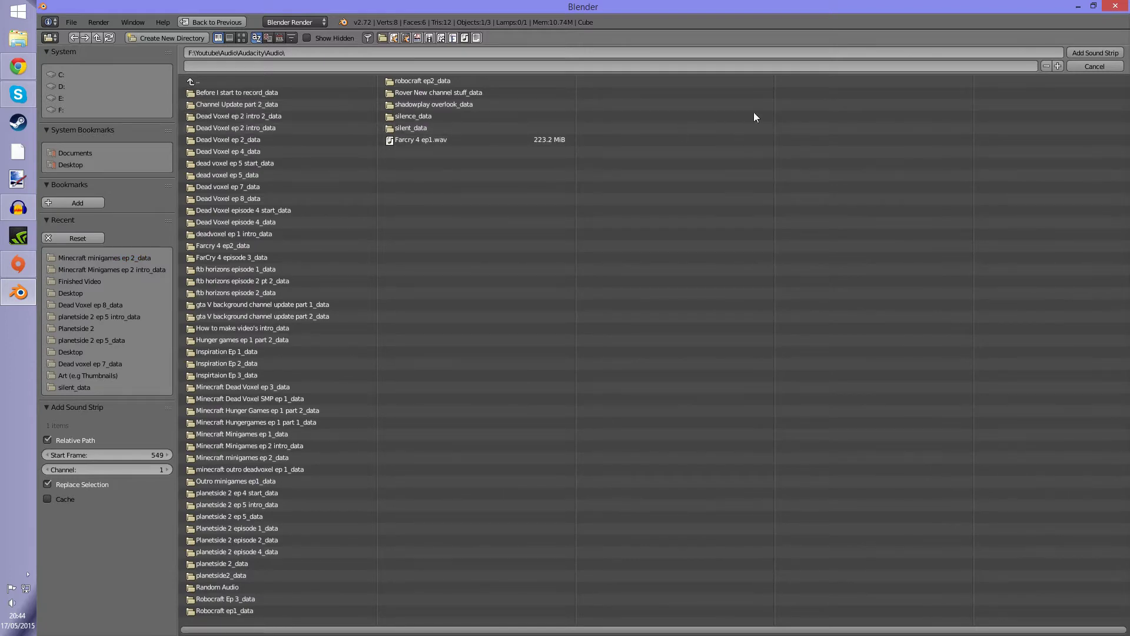
click(1074, 66)
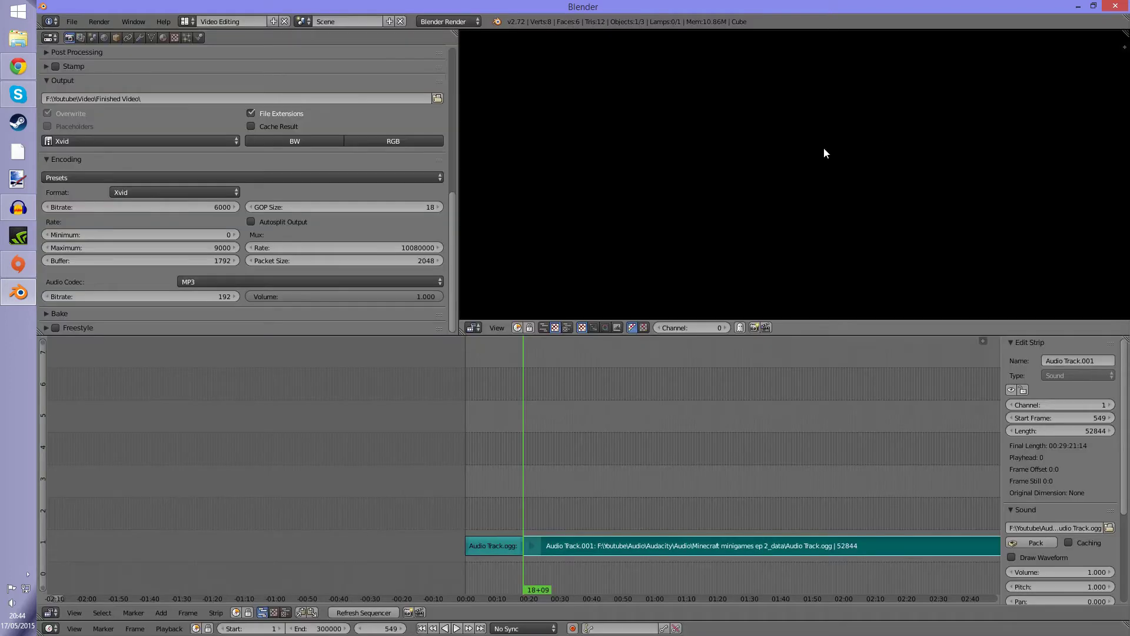
- Start adding a movie strip and browse to the folder F:\Youtube\Video\Video Clips\Desktop
click(178, 612)
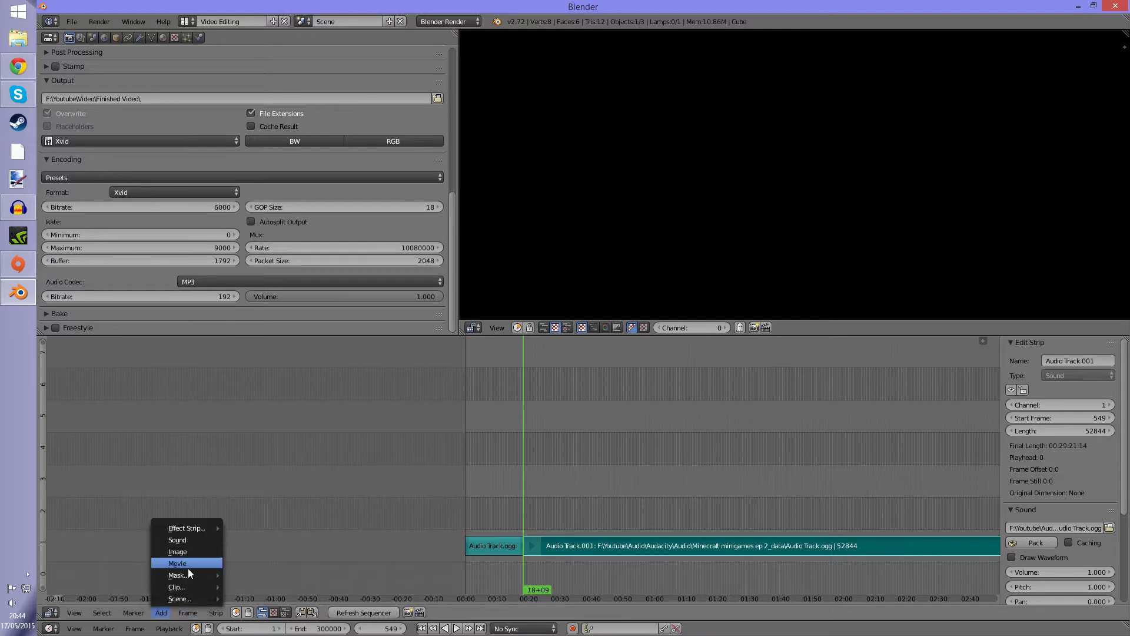
click(188, 565)
click(191, 81)
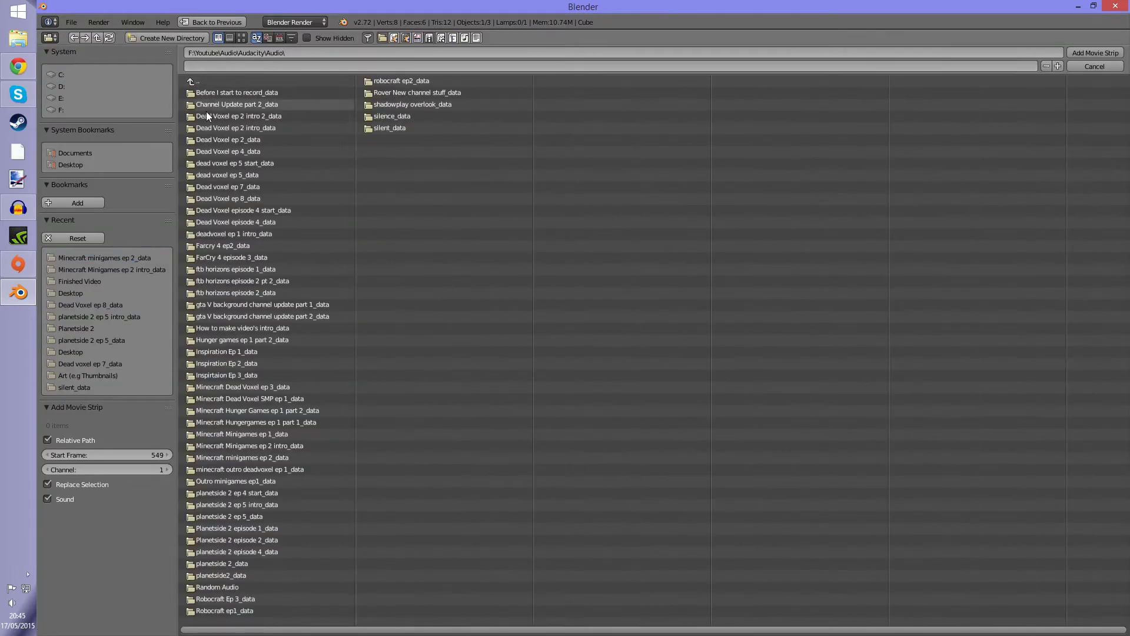
click(144, 110)
click(203, 129)
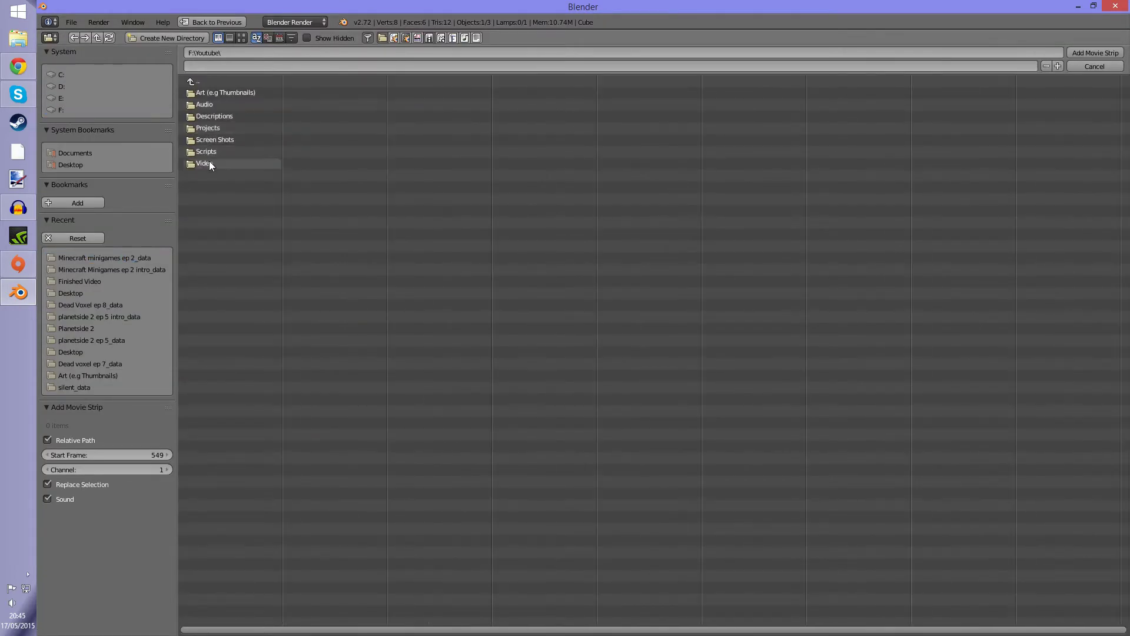
click(209, 161)
click(222, 105)
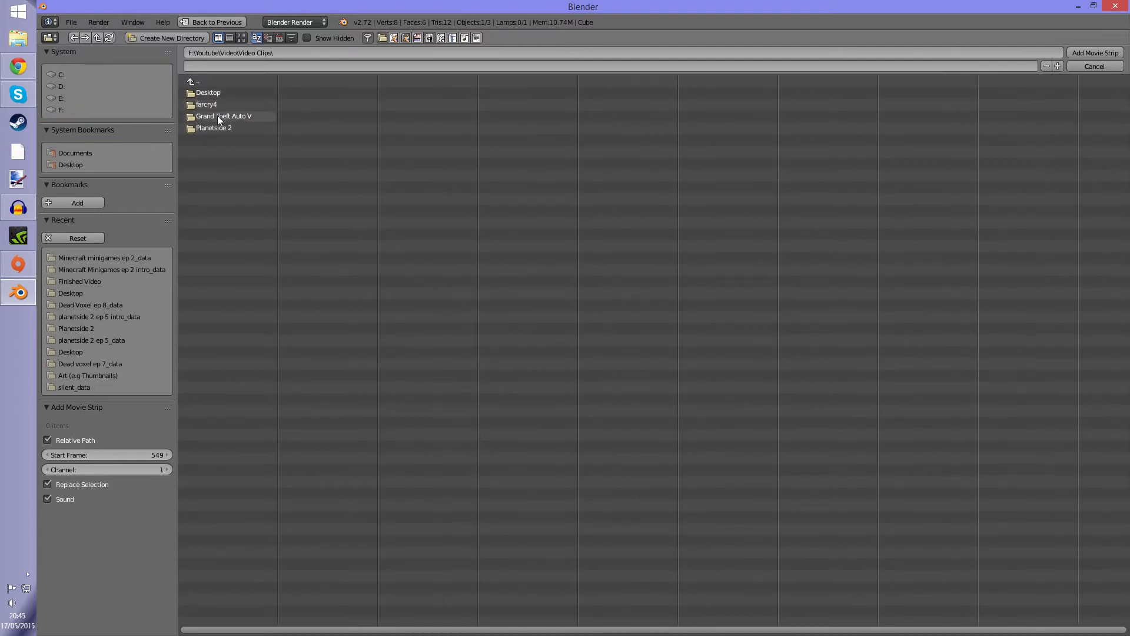
click(214, 92)
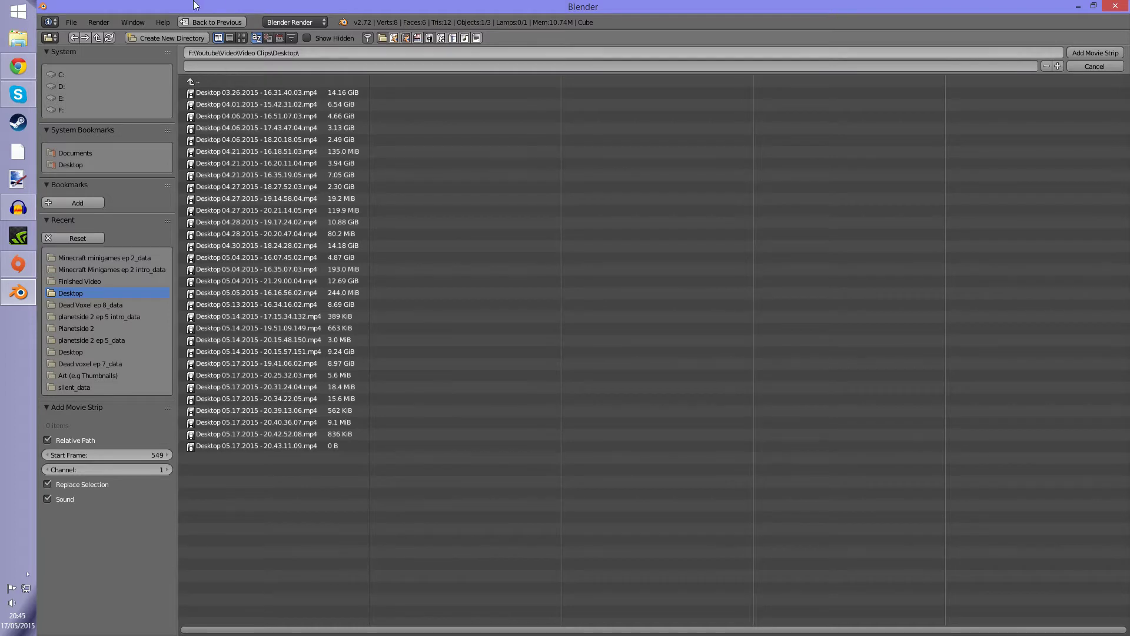
- Switch to File Explorer and open F:\Youtube\Video\Video Clips\Desktop to see the recorded clips' thumbnails
click(17, 38)
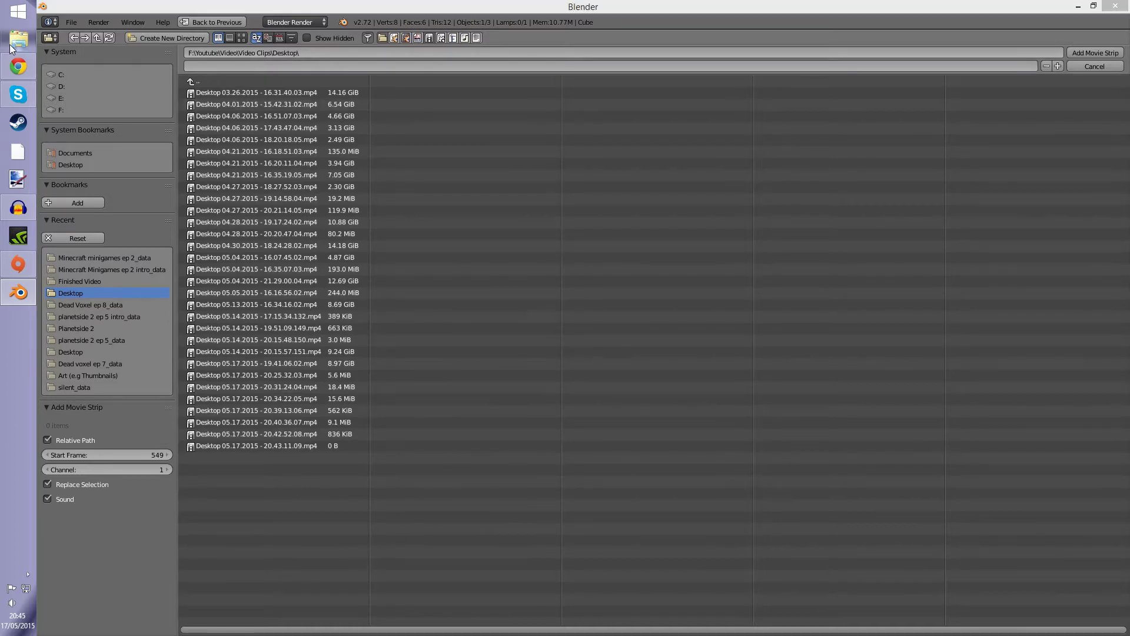
double_click(586, 263)
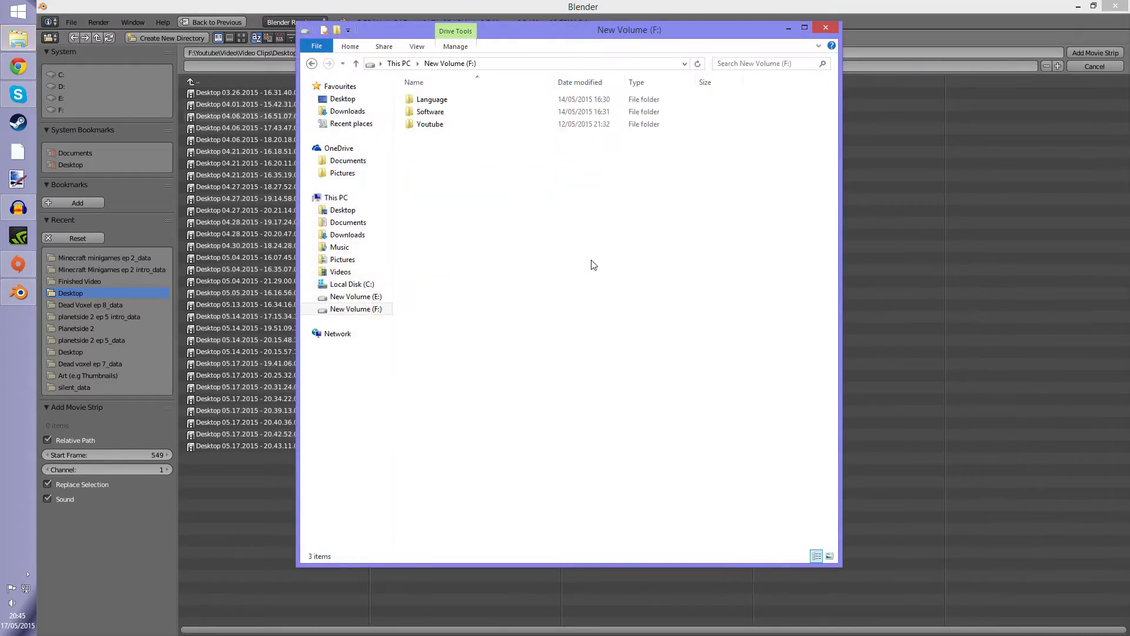
double_click(457, 124)
click(448, 174)
double_click(448, 174)
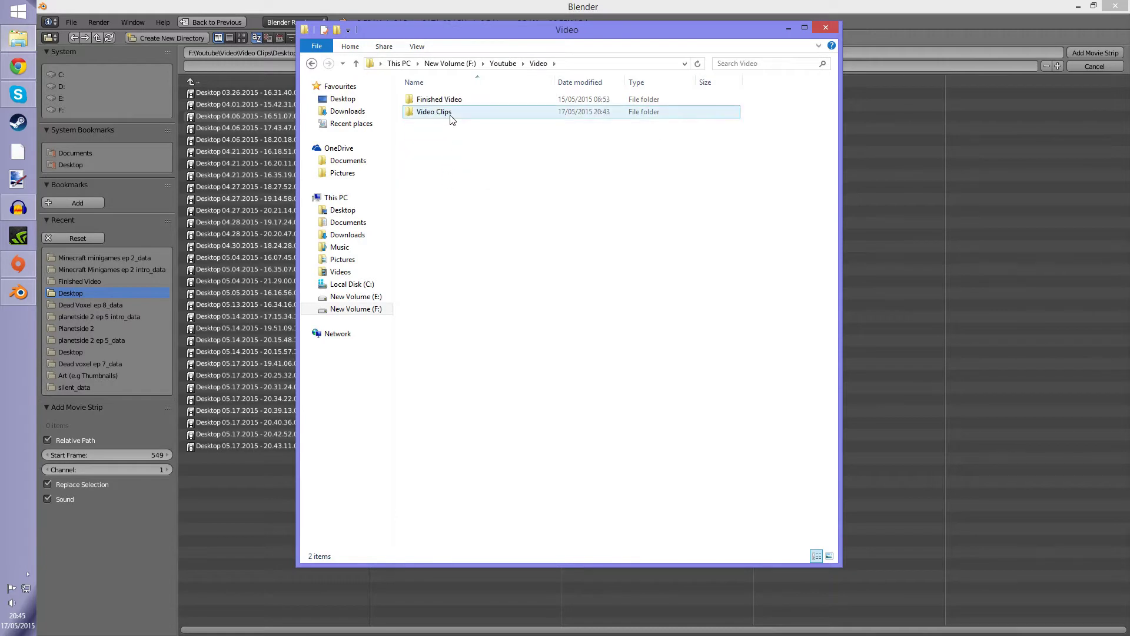
double_click(449, 112)
double_click(451, 105)
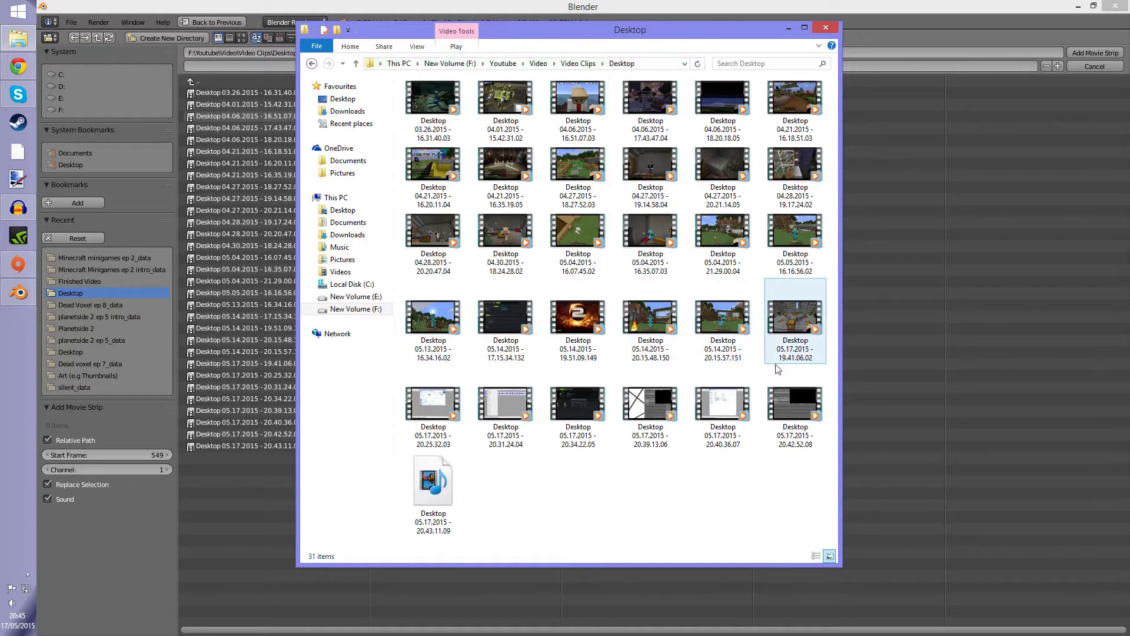
- Preview the clip Desktop 05.17.2015 - 19.41.06.02 by skipping through it, and close the player and the folder window
double_click(805, 320)
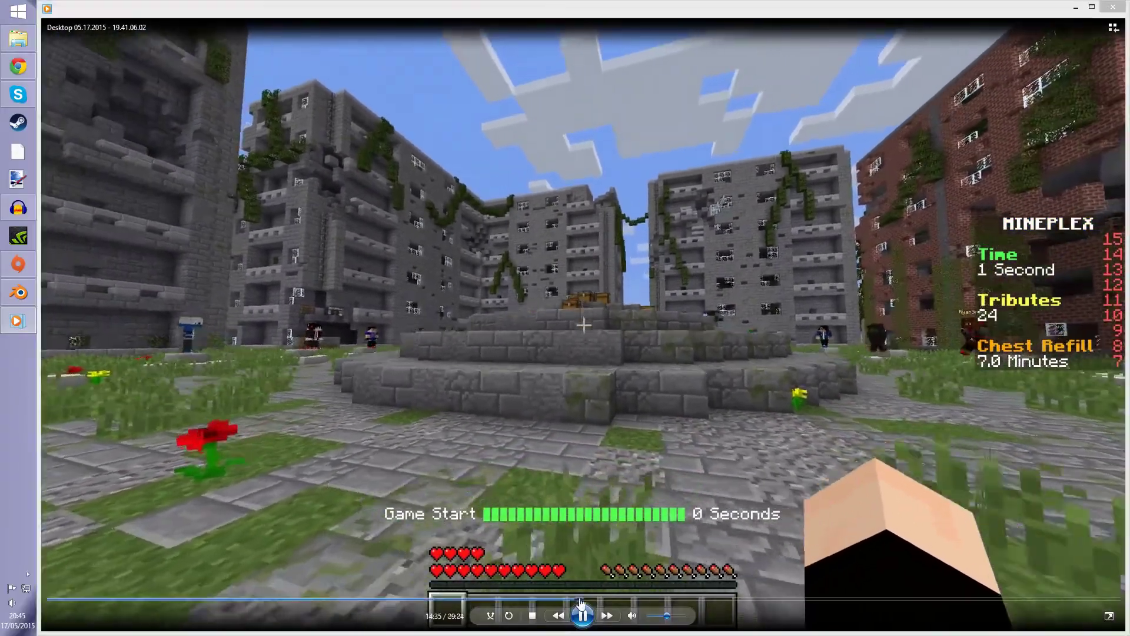
click(581, 598)
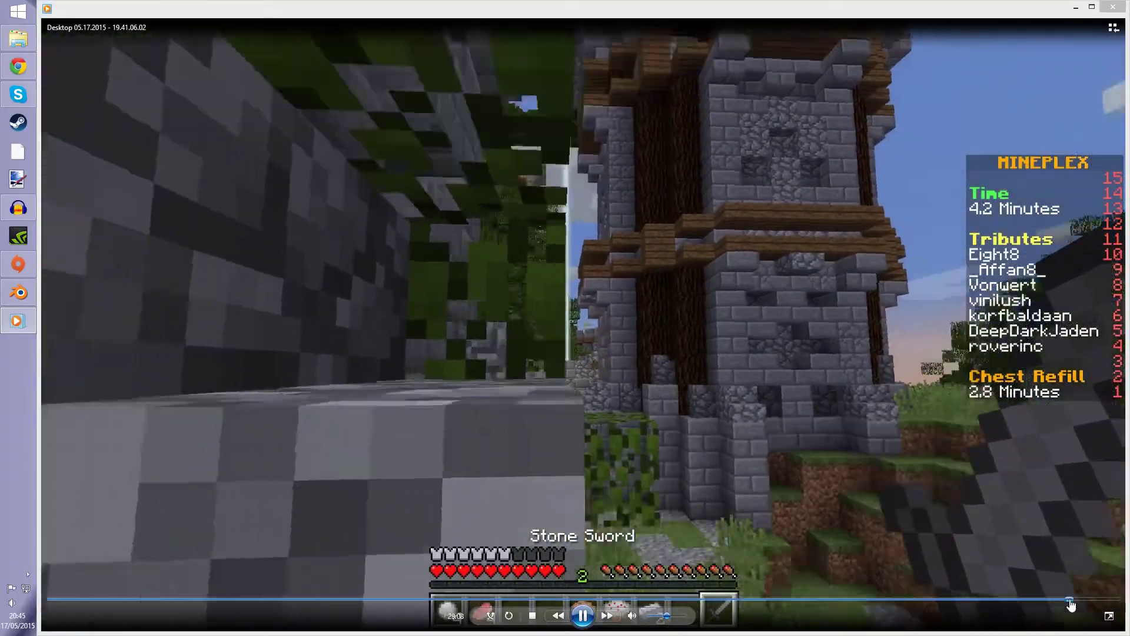
click(1073, 598)
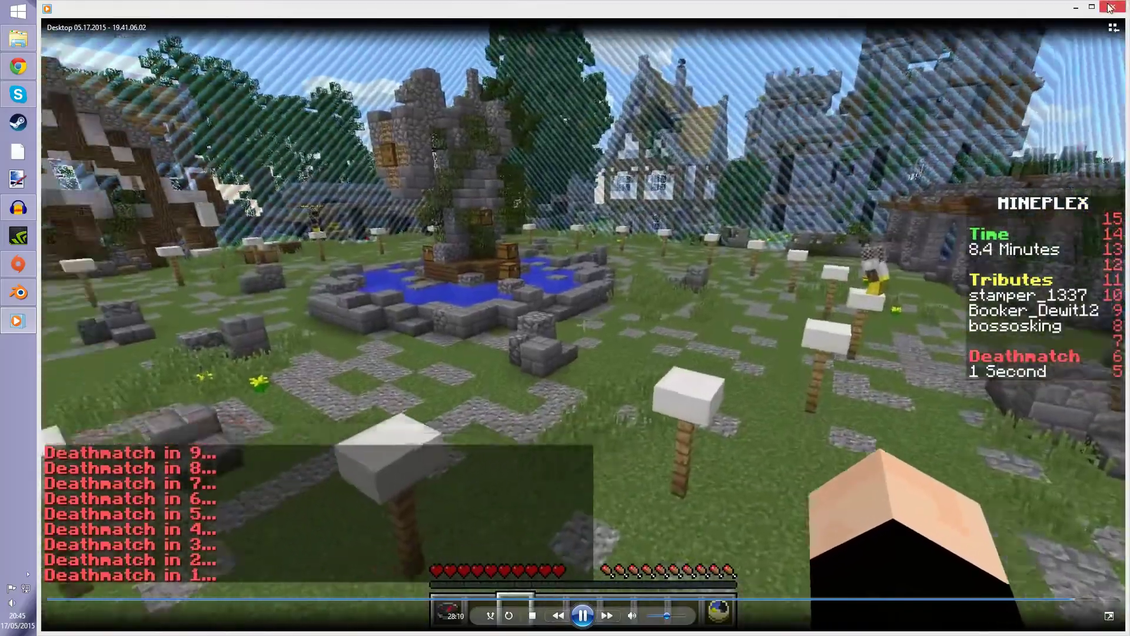
click(1112, 7)
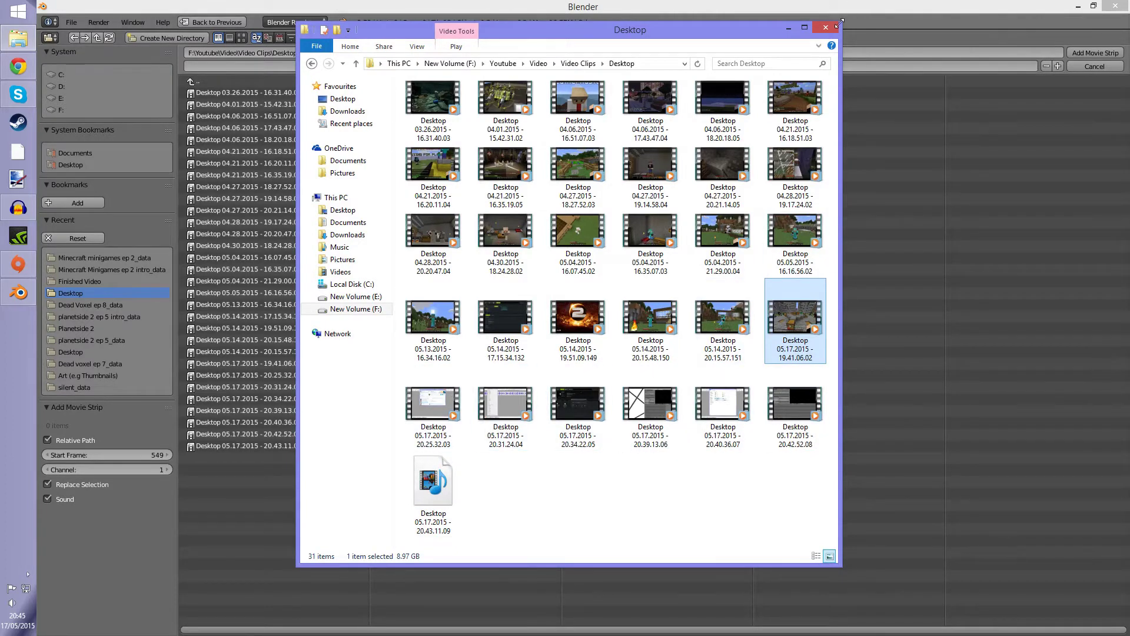
click(835, 27)
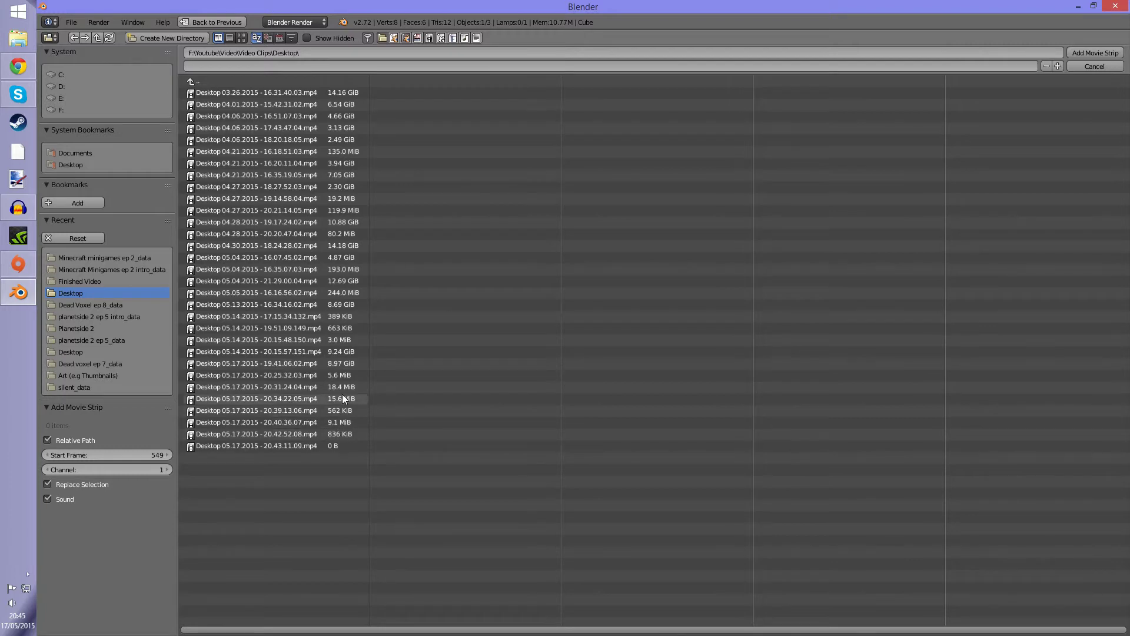
- Add Desktop 05.17.2015 - 19.41.06.02.mp4 as a movie strip with sound, starting at frame 549 above the audio track
double_click(342, 363)
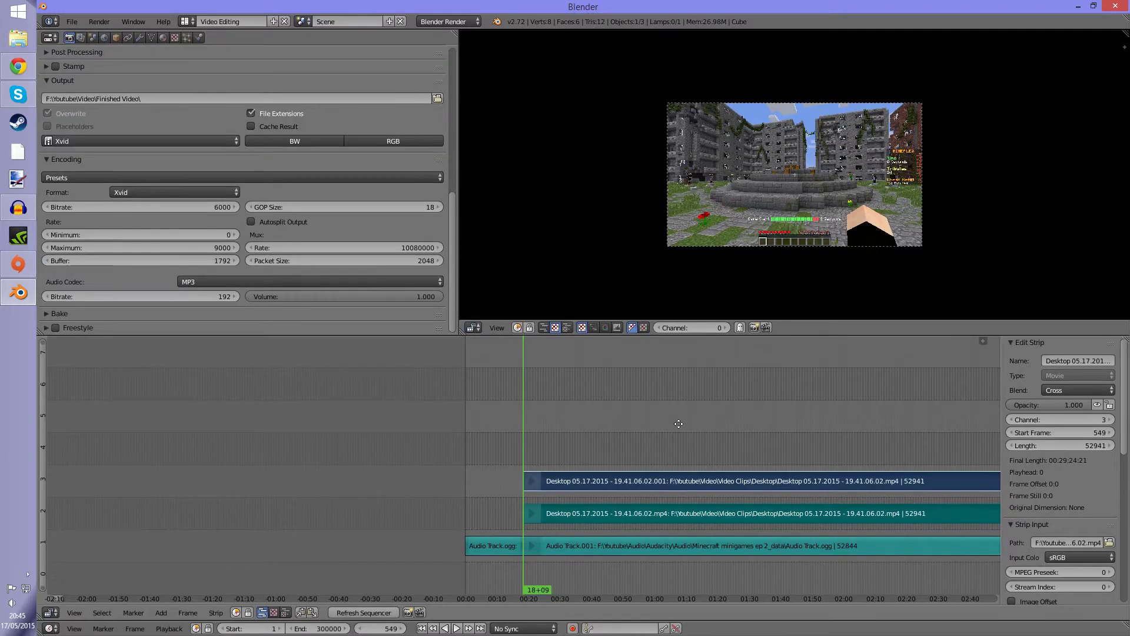
click(679, 423)
scroll(553, 425, down, 3)
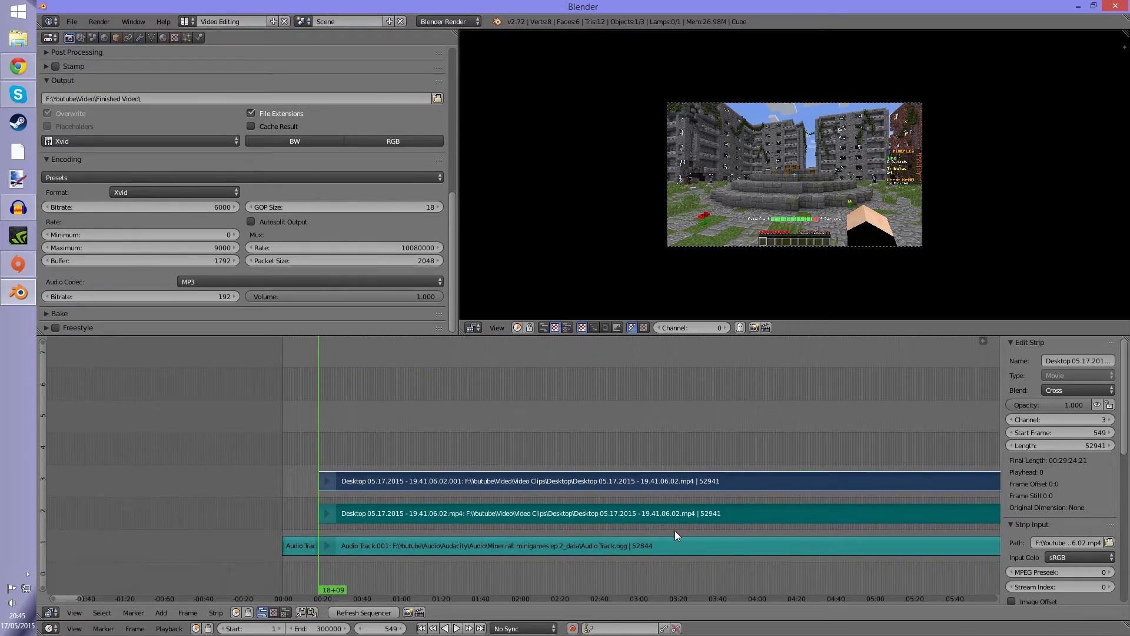
ctrl+middle_drag(675, 535, 582, 499)
scroll(500, 465, up, 2)
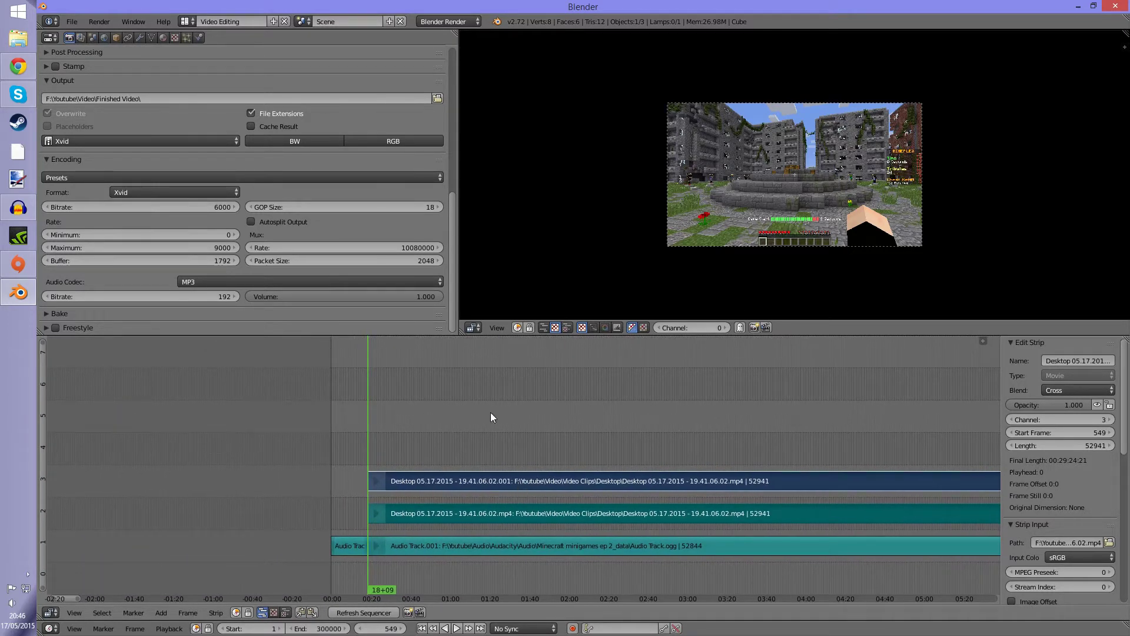
ctrl+middle_drag(521, 446, 380, 464)
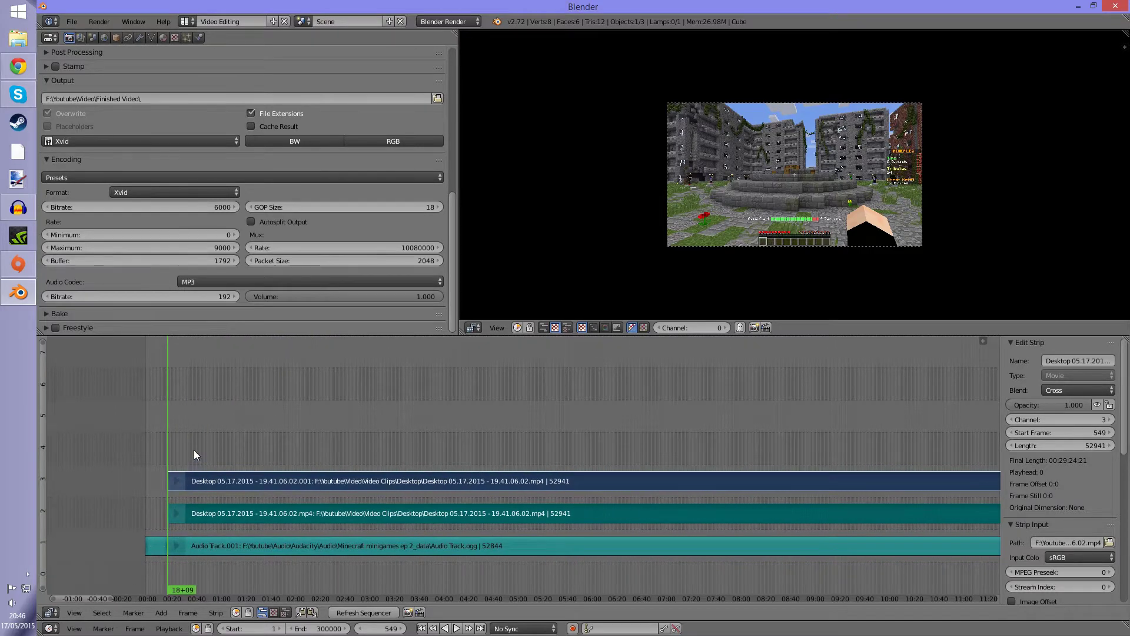
- Scrub the playhead through the movie strip to frame 16270 and play back the footage from there
drag(194, 453, 820, 555)
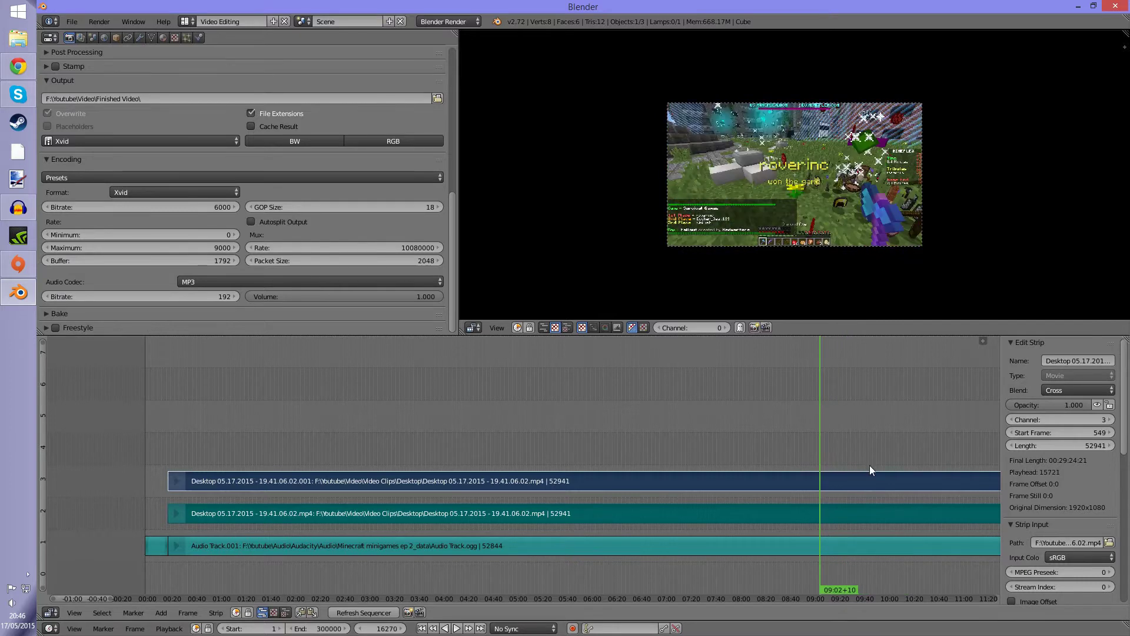
middle_drag(870, 469, 543, 488)
click(456, 628)
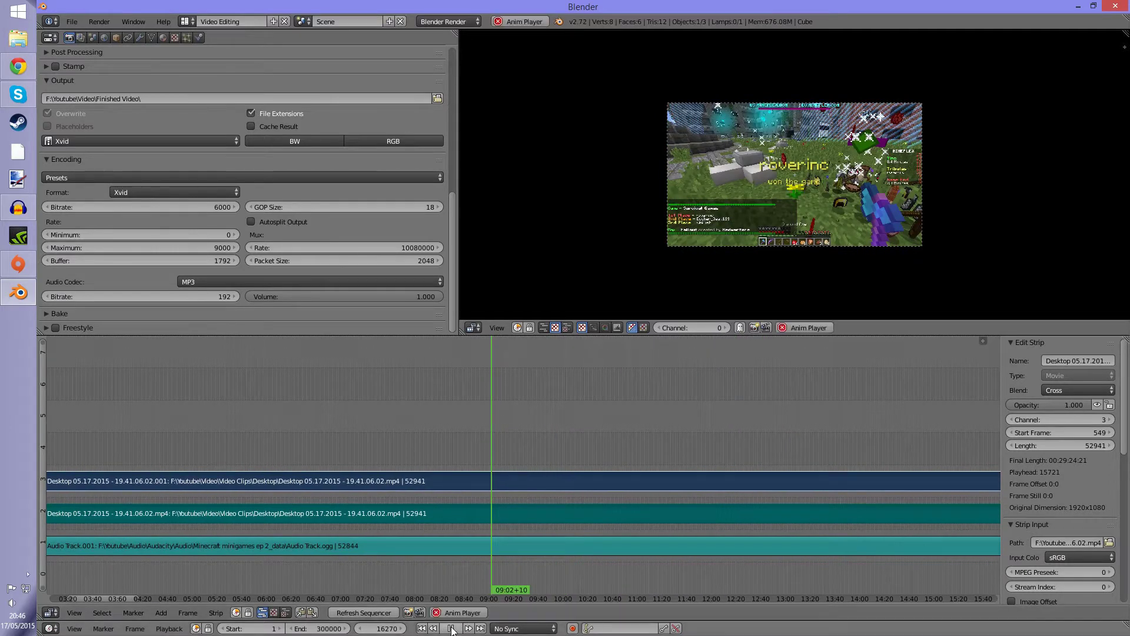
click(451, 628)
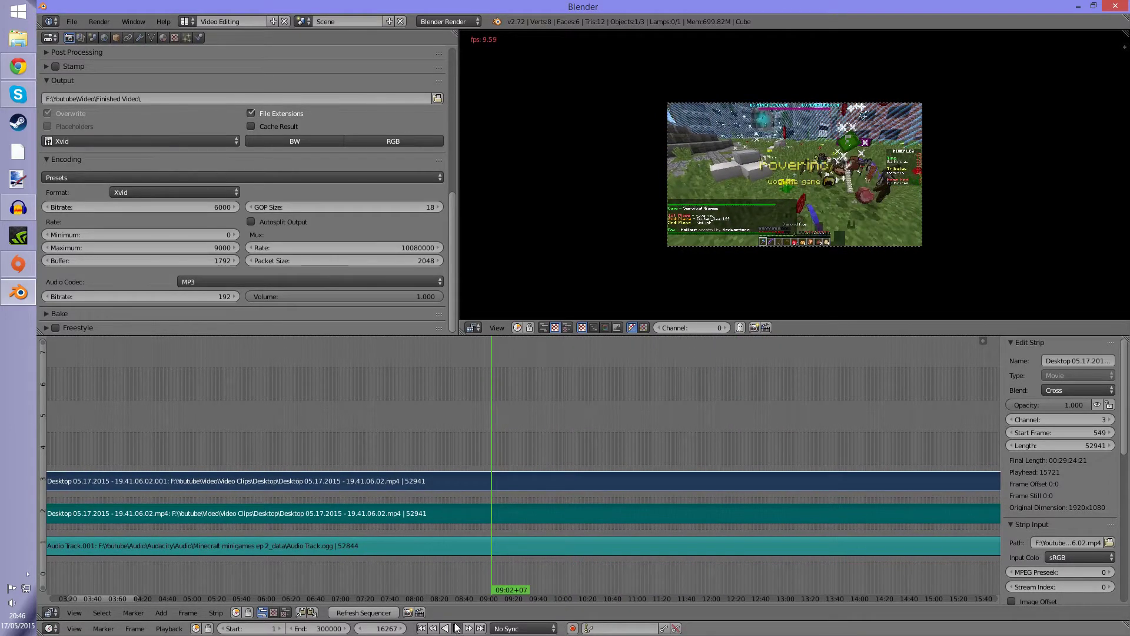
click(457, 628)
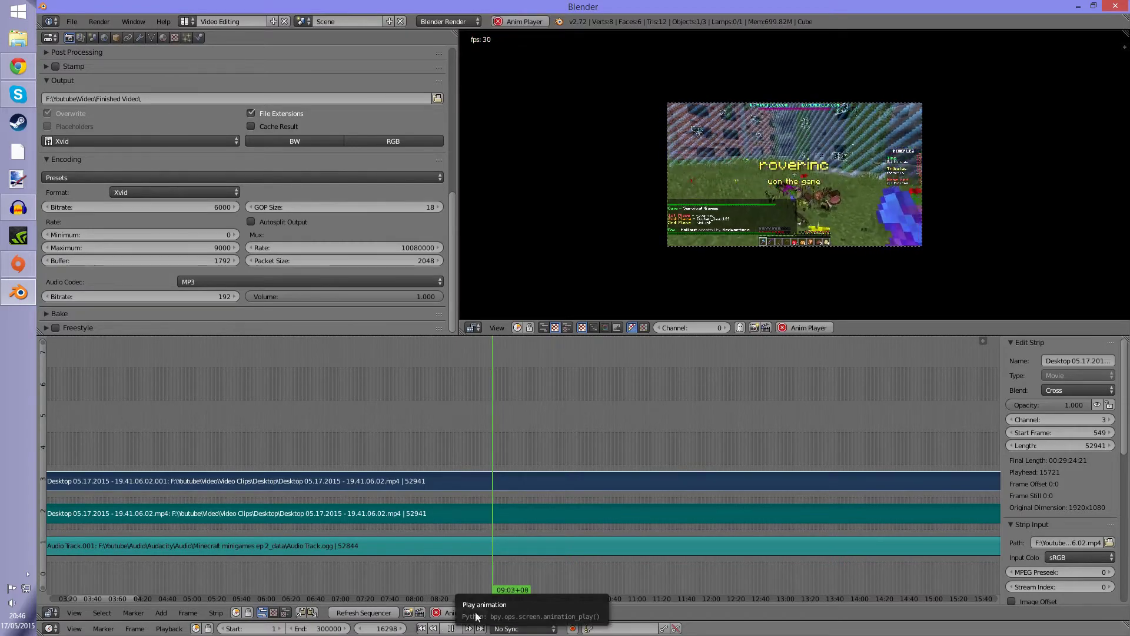
- Play on to frame 16640 and cut the audio track, clip sound and movie strips at that frame
scroll(693, 232, up, 2)
scroll(693, 227, up, 1)
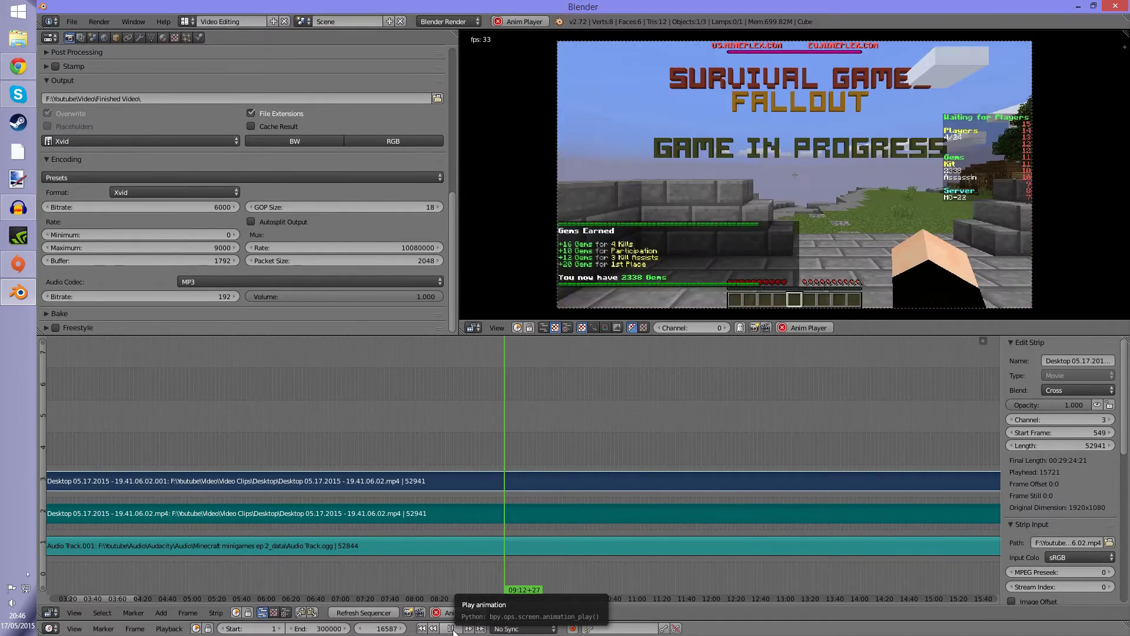
click(452, 628)
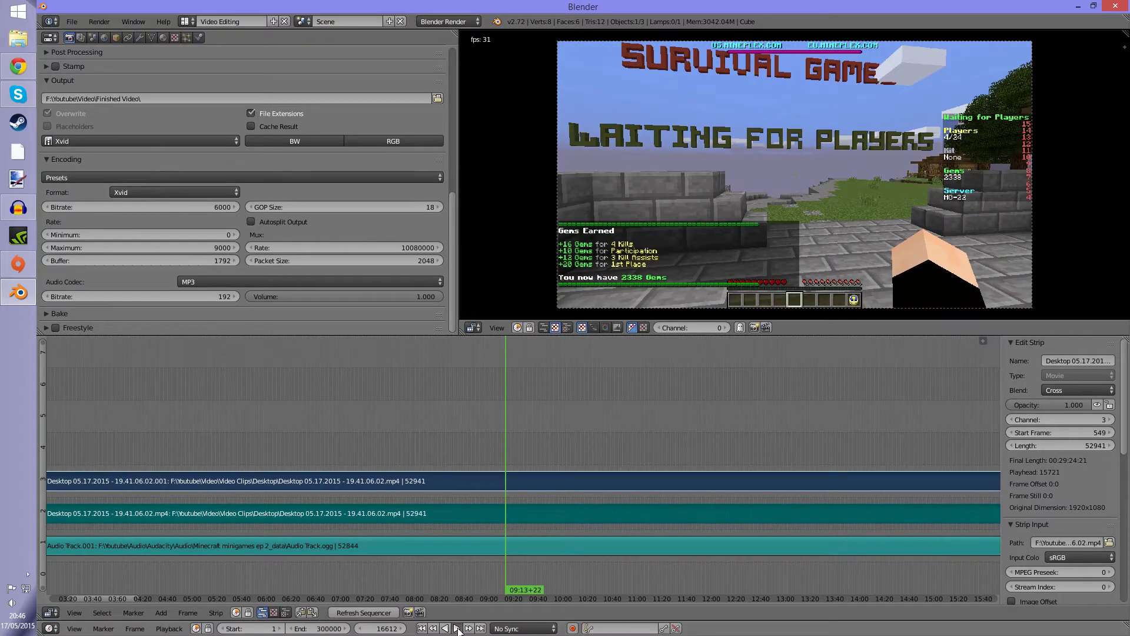
click(457, 628)
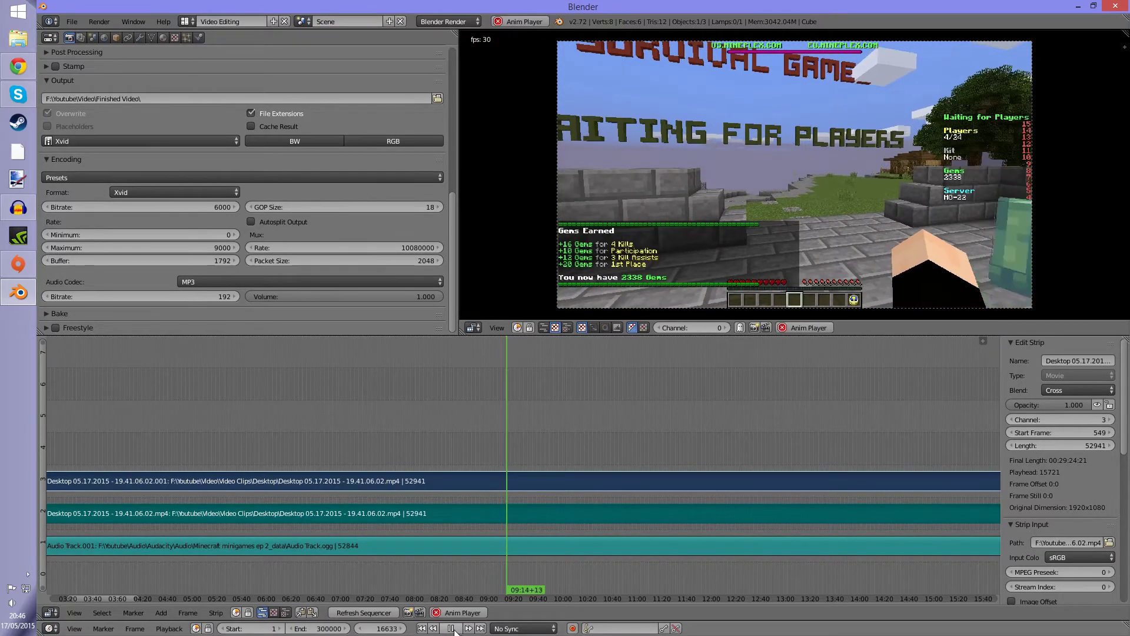
click(456, 629)
click(505, 549)
key(k)
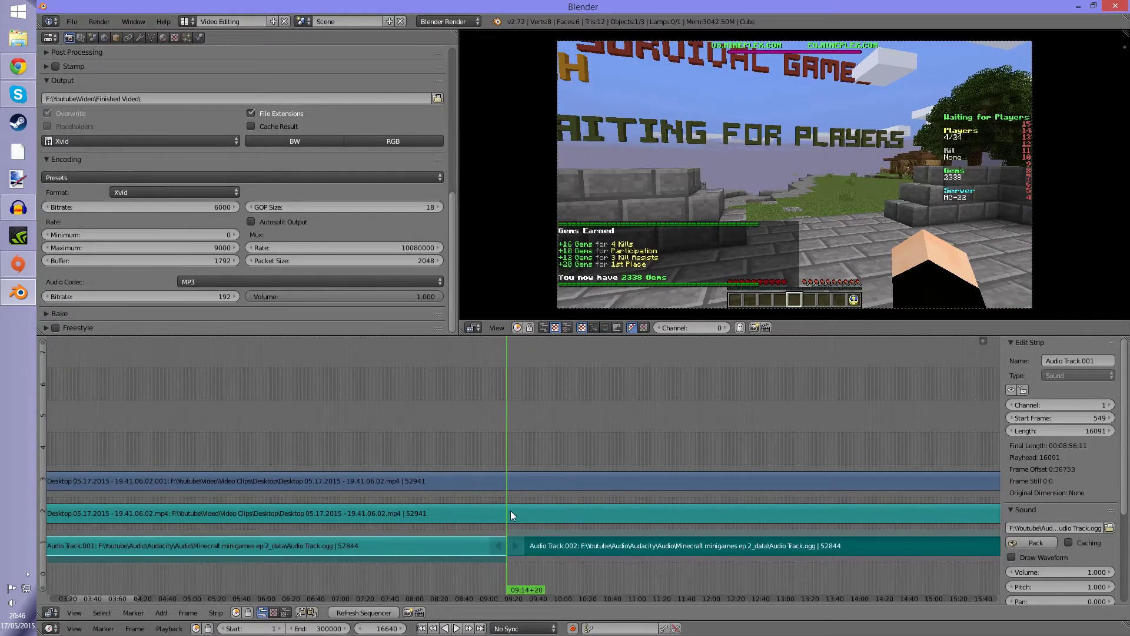
right_click(511, 510)
key(k)
right_click(518, 475)
key(k)
- Move the playhead to the next round's start countdown at frame 18992 and cut all three strips there
scroll(532, 453, down, 2)
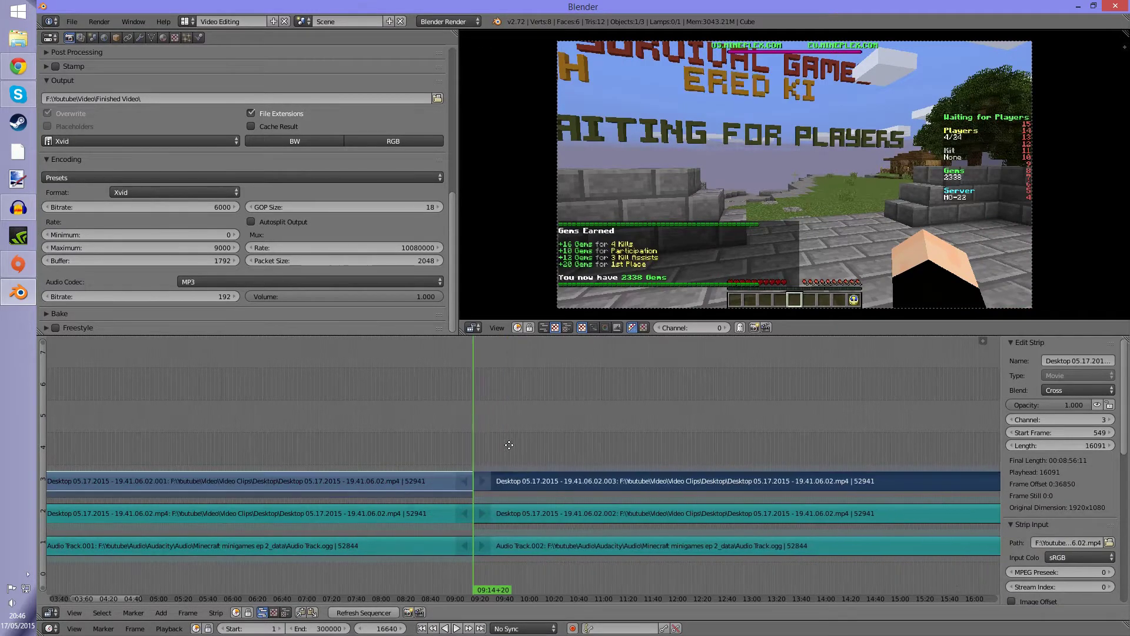
click(499, 450)
drag(500, 450, 506, 507)
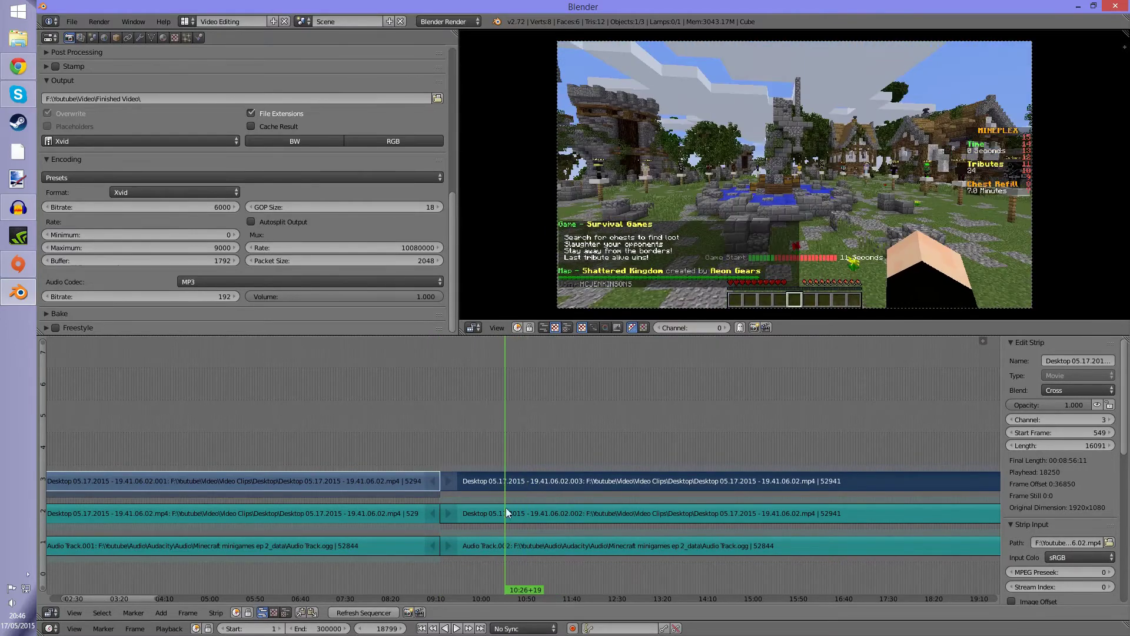
click(457, 628)
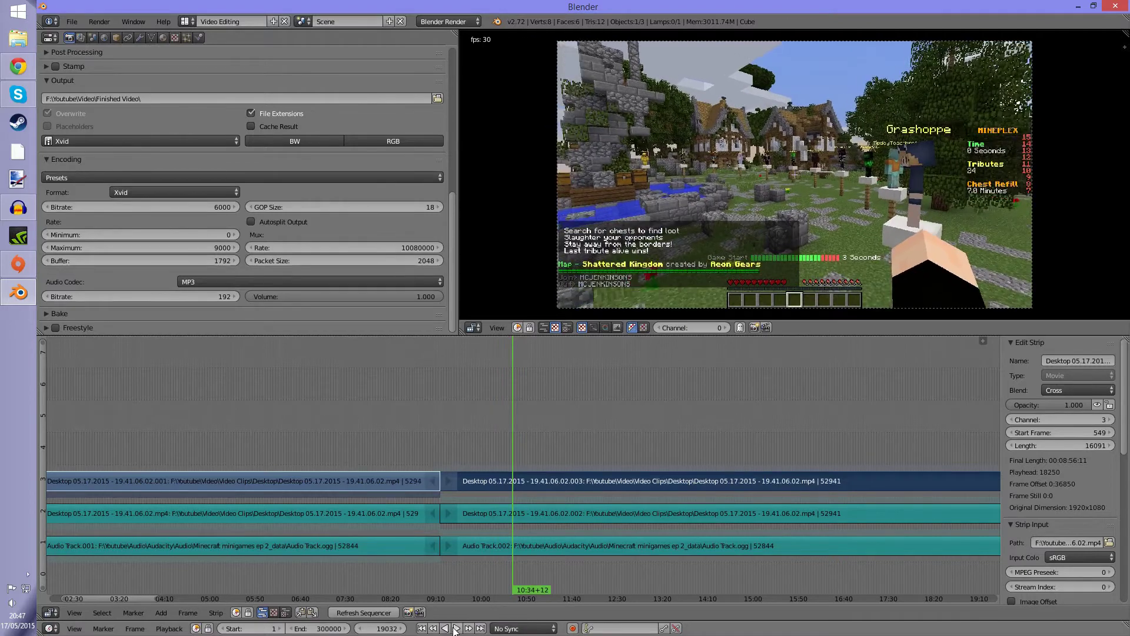
click(450, 628)
click(446, 628)
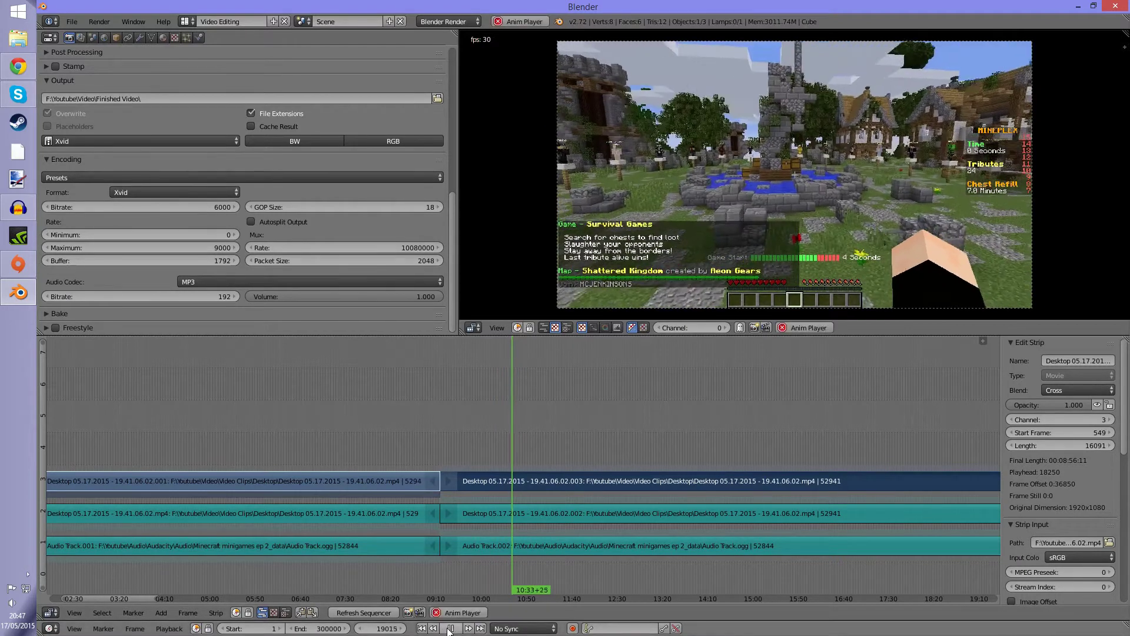
click(445, 628)
click(502, 545)
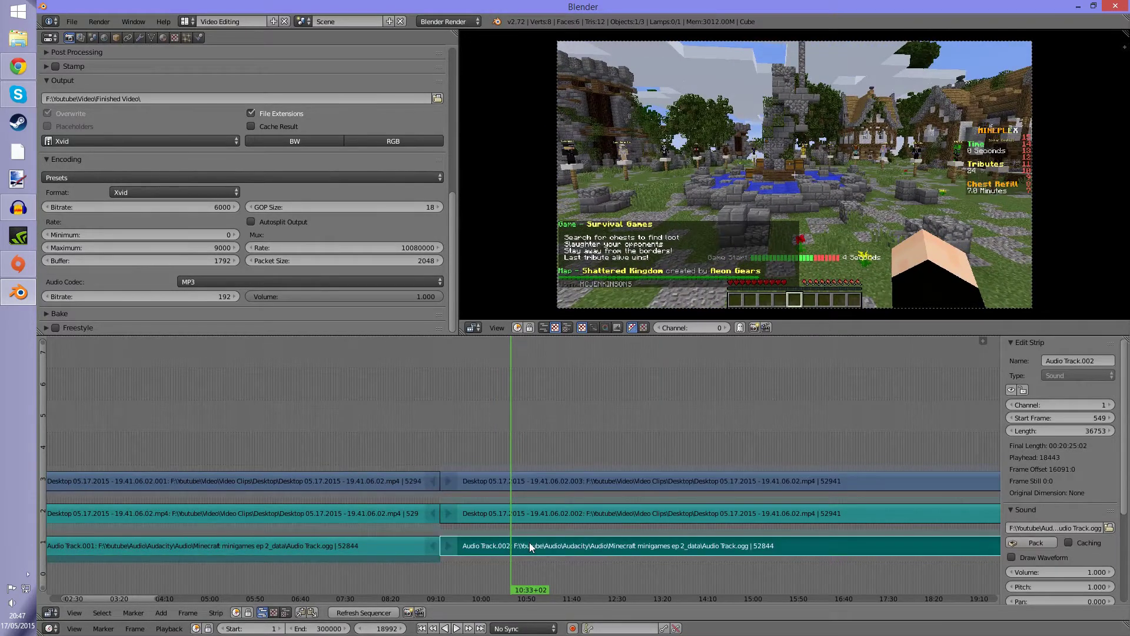
key(k)
click(501, 479)
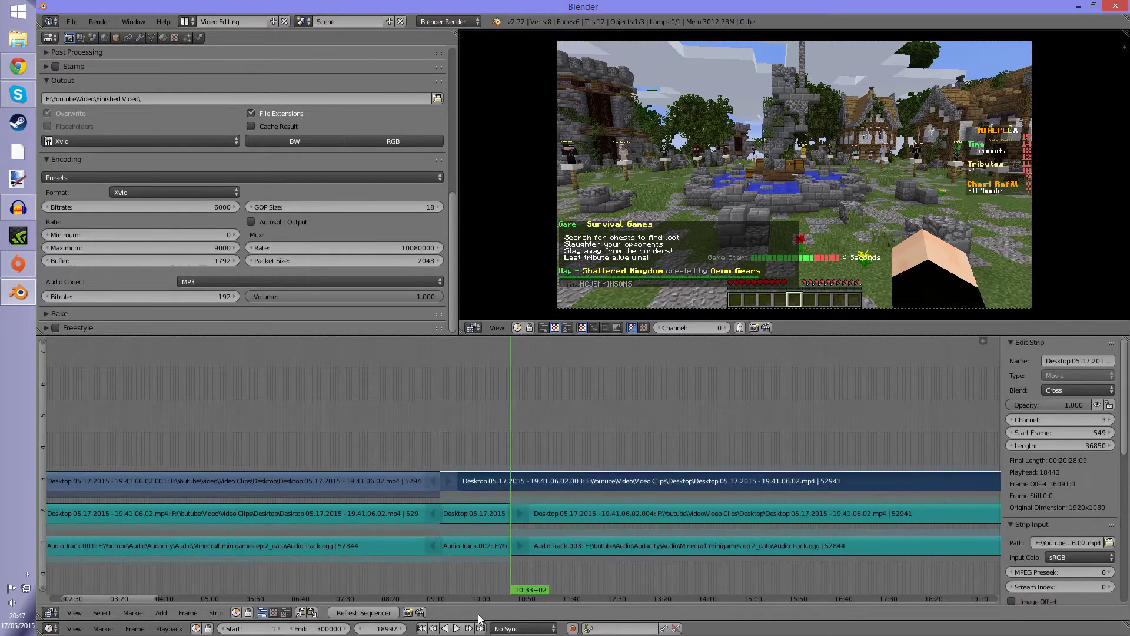
key(k)
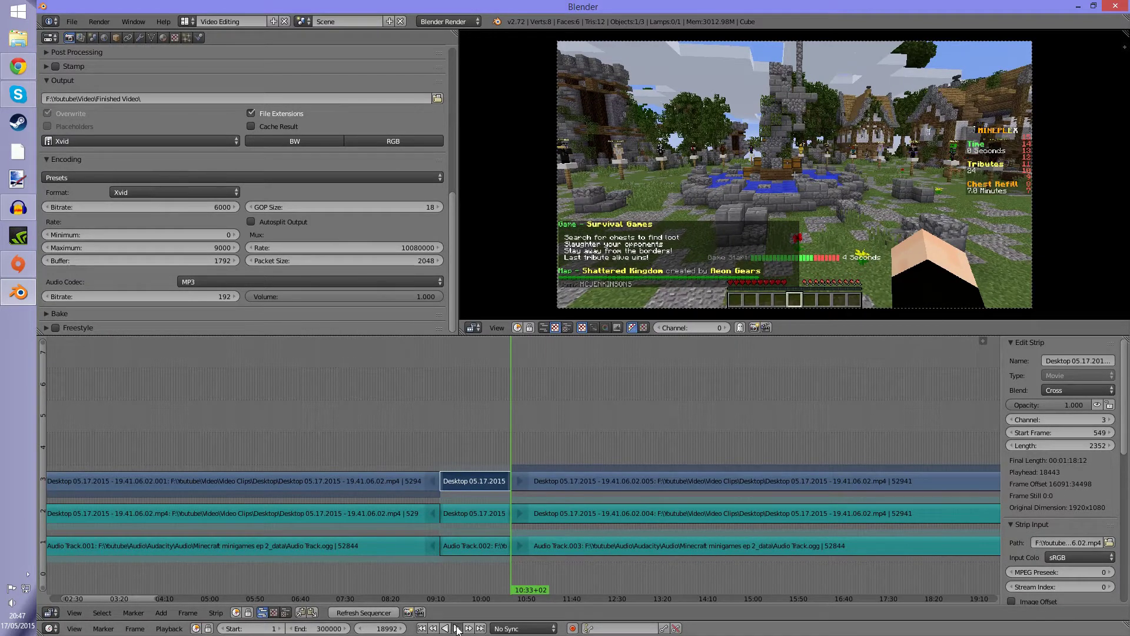
- Play on to frame 19076 and cut the movie, clip sound and audio track strips at that frame
click(458, 629)
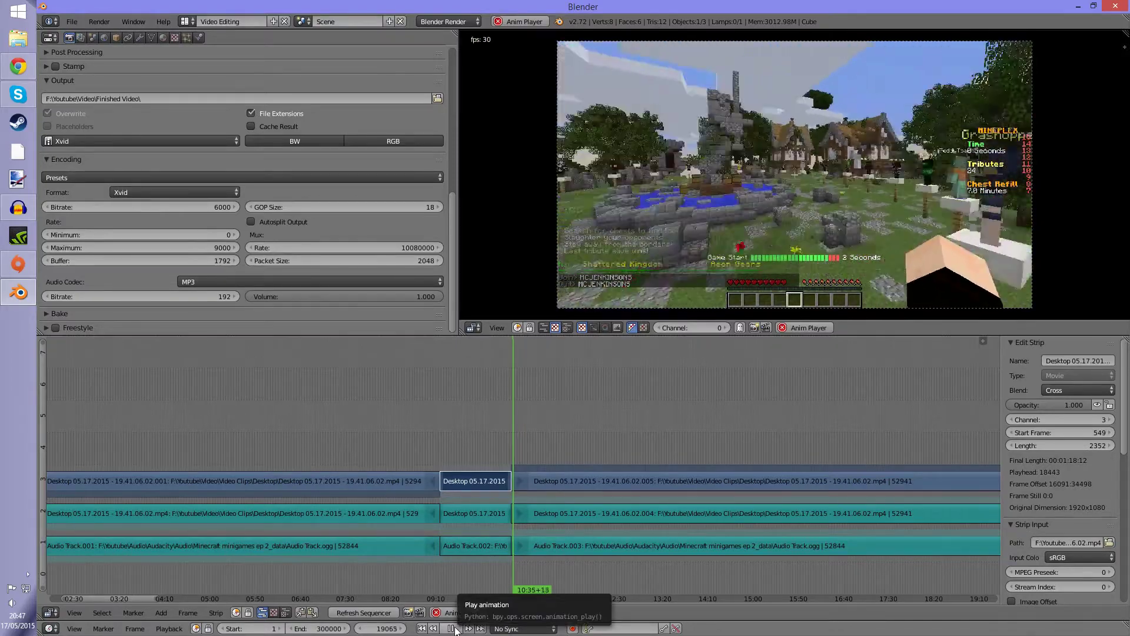
click(452, 628)
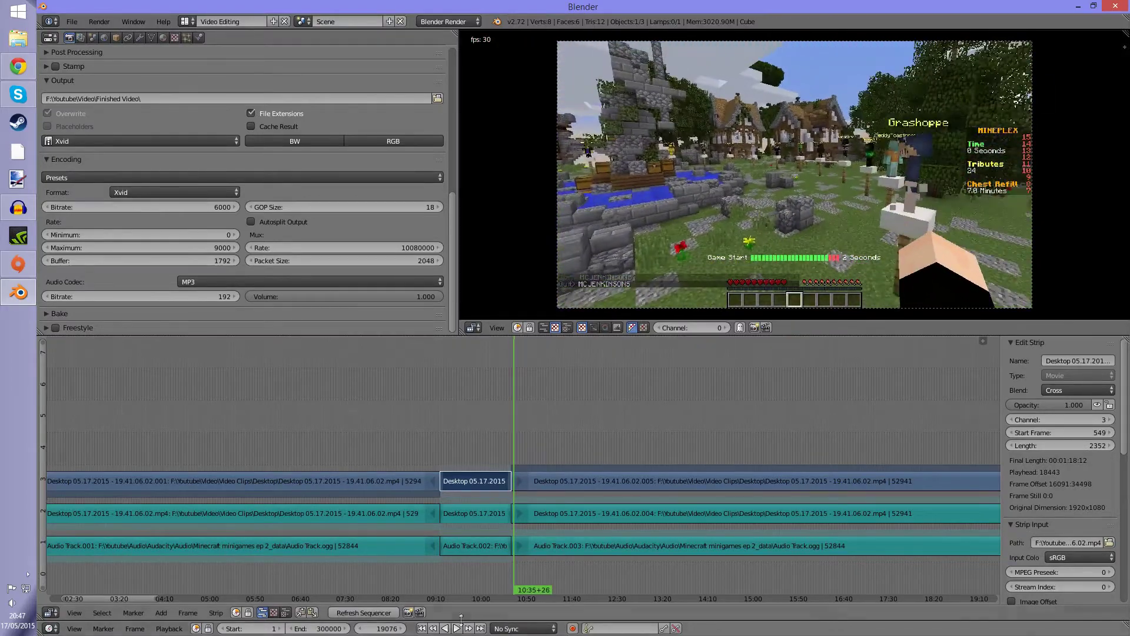
ctrl+middle_drag(483, 565, 675, 481)
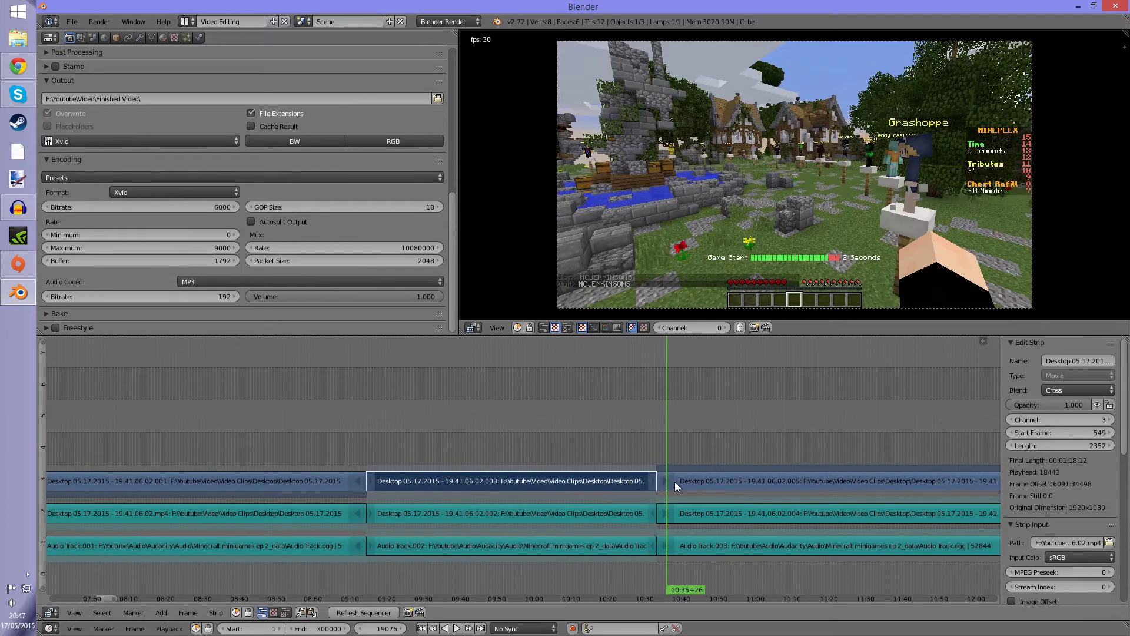
right_drag(665, 479, 660, 489)
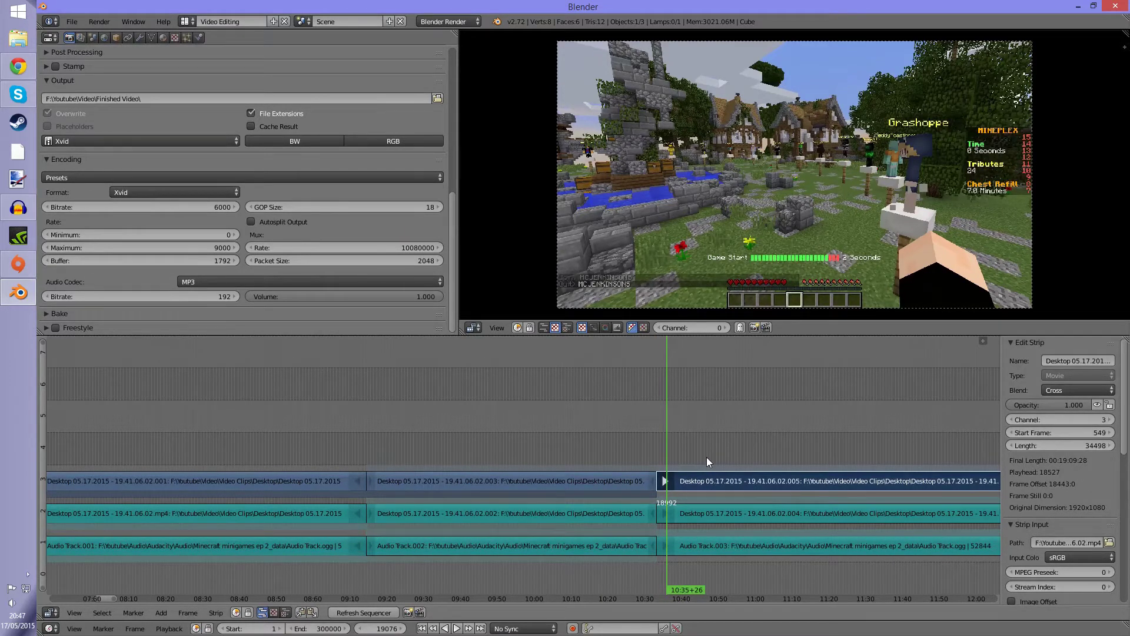
key(k)
right_click(664, 513)
key(k)
right_click(664, 544)
key(k)
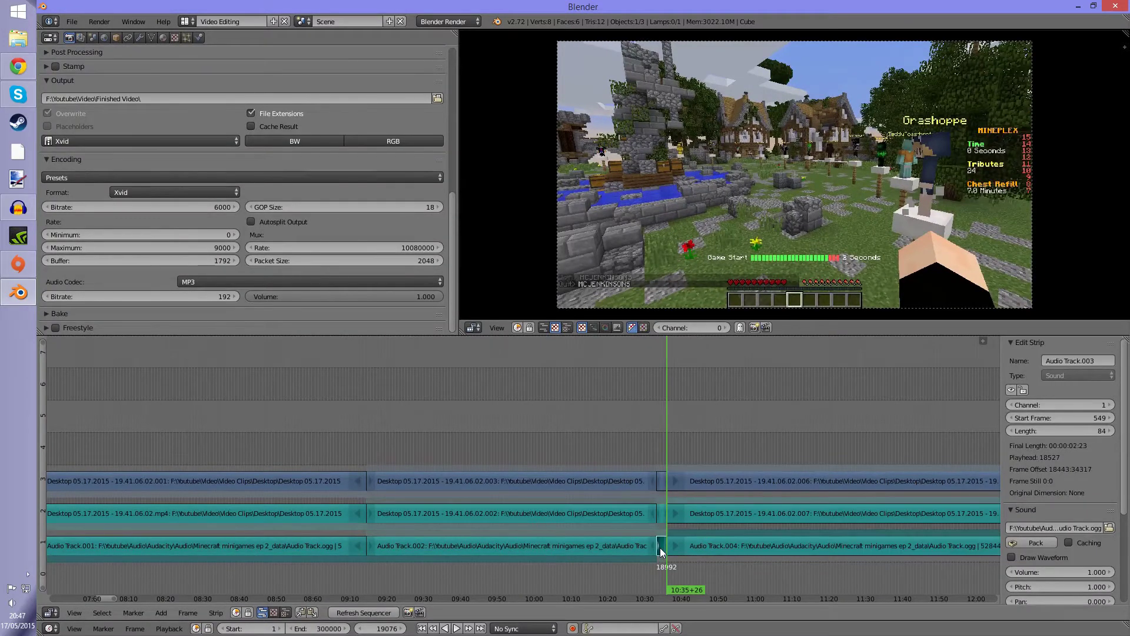
- Play on to frame 19156, and erase the short pieces between frames 18992 and 19076 in all three channels
click(457, 628)
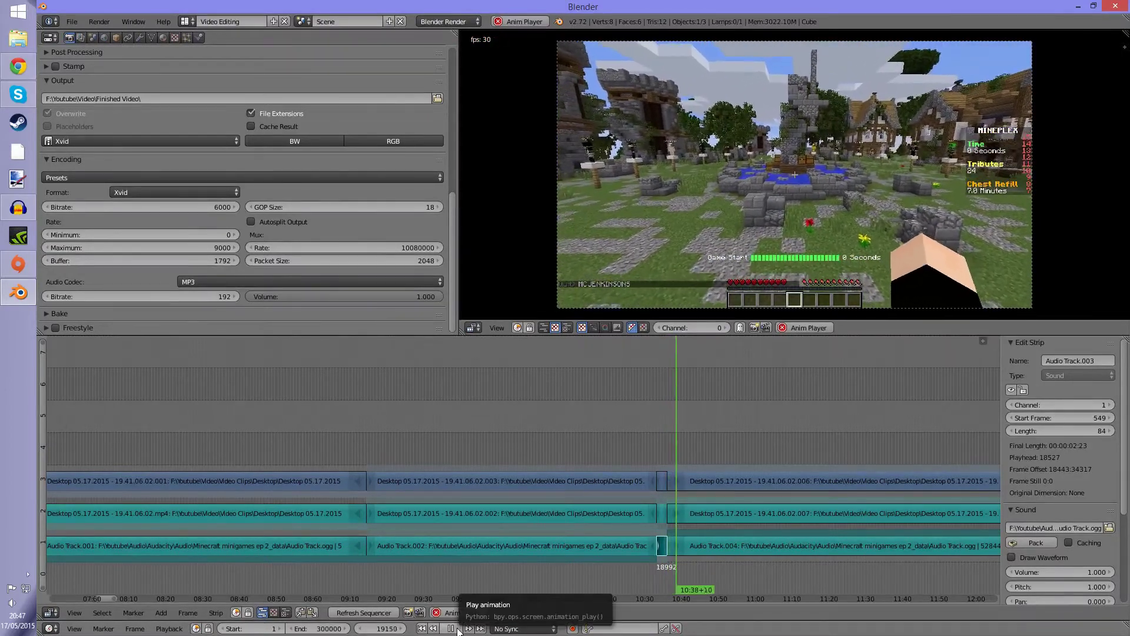
click(457, 628)
scroll(709, 548, up, 2)
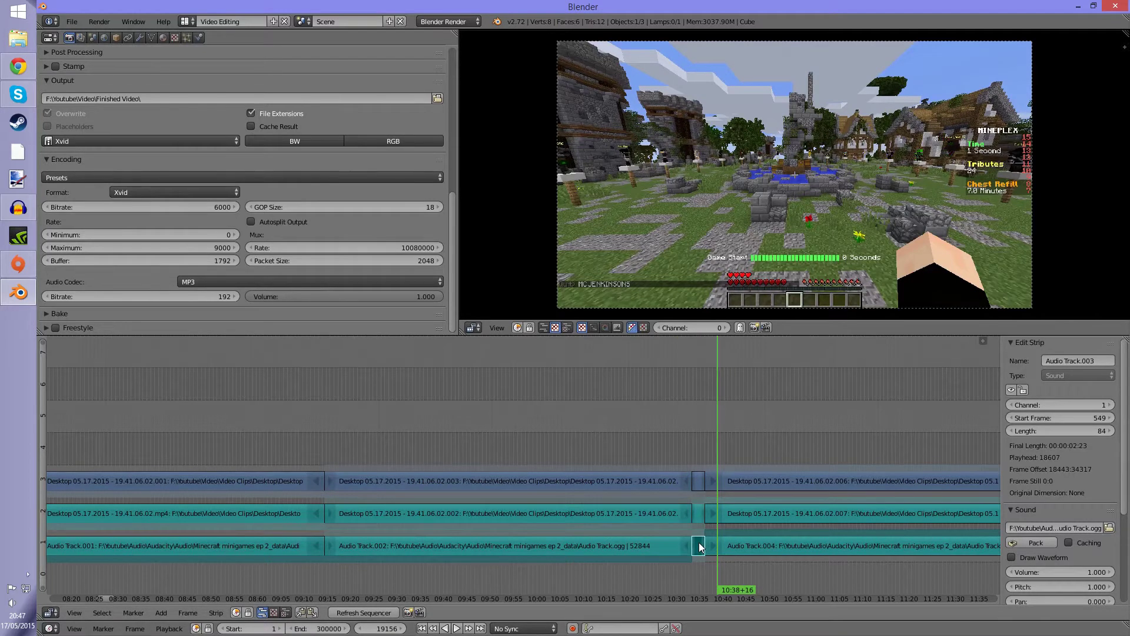
key(x)
click(698, 539)
right_click(694, 514)
key(Delete)
right_click(696, 480)
key(x)
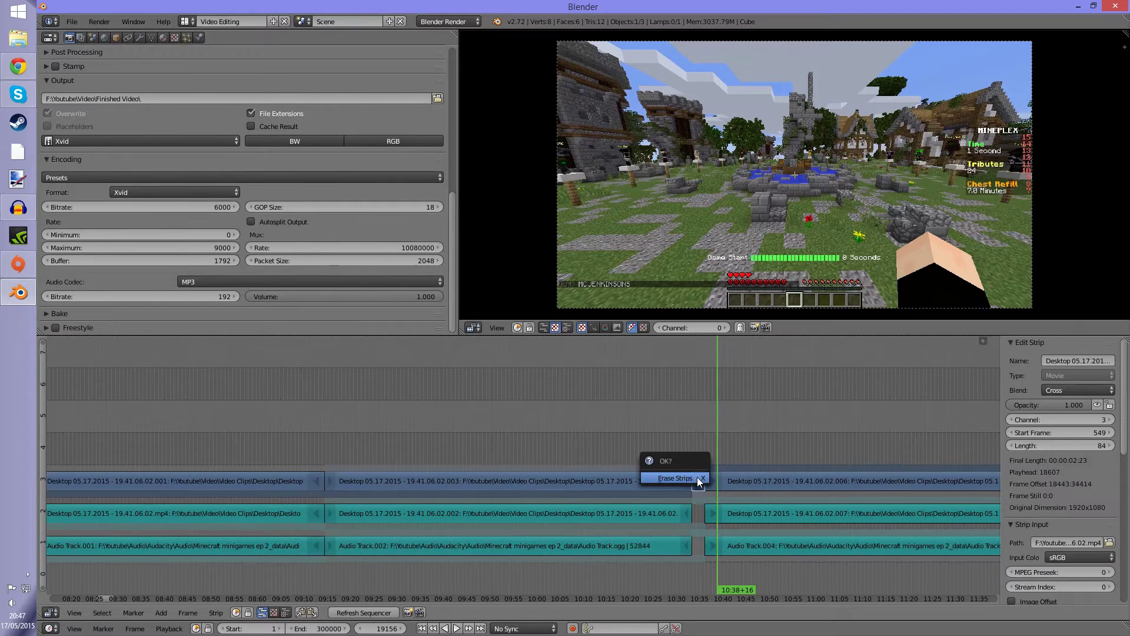
click(697, 478)
- Erase the movie, clip sound and audio track pieces between frames 16640 and 18992
right_click(644, 478)
key(x)
click(644, 477)
right_click(643, 512)
key(x)
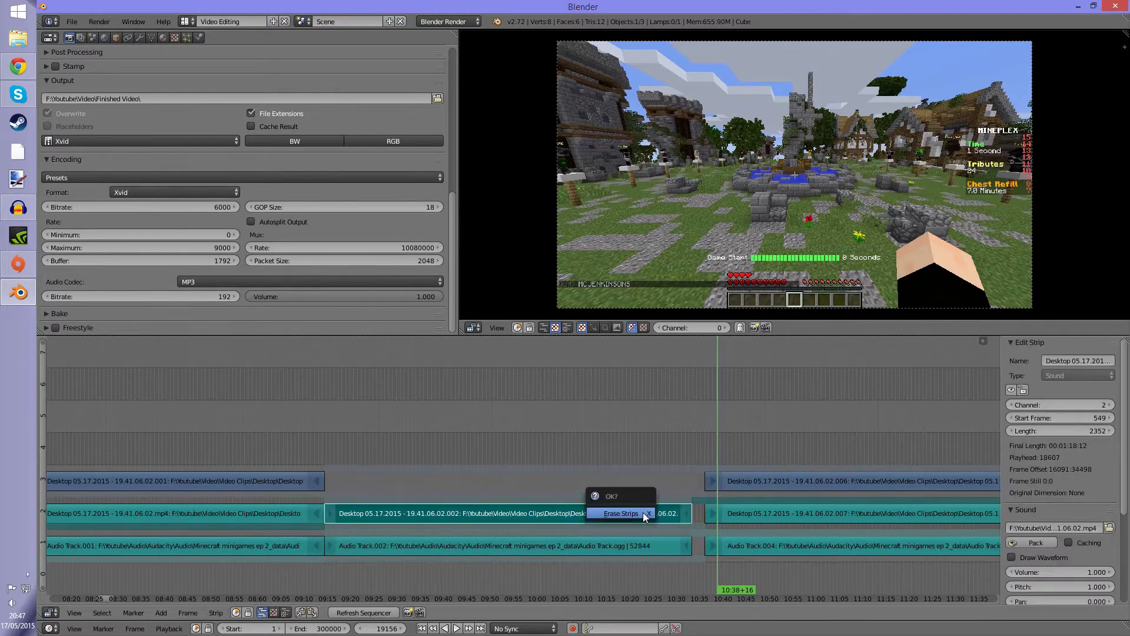
click(643, 512)
right_click(624, 550)
key(x)
click(622, 550)
- Move the remaining audio track, clip sound and movie strips back to start at frame 16640, directly after the first pieces
right_drag(761, 546, 393, 536)
right_drag(706, 514, 407, 515)
right_drag(783, 479, 351, 489)
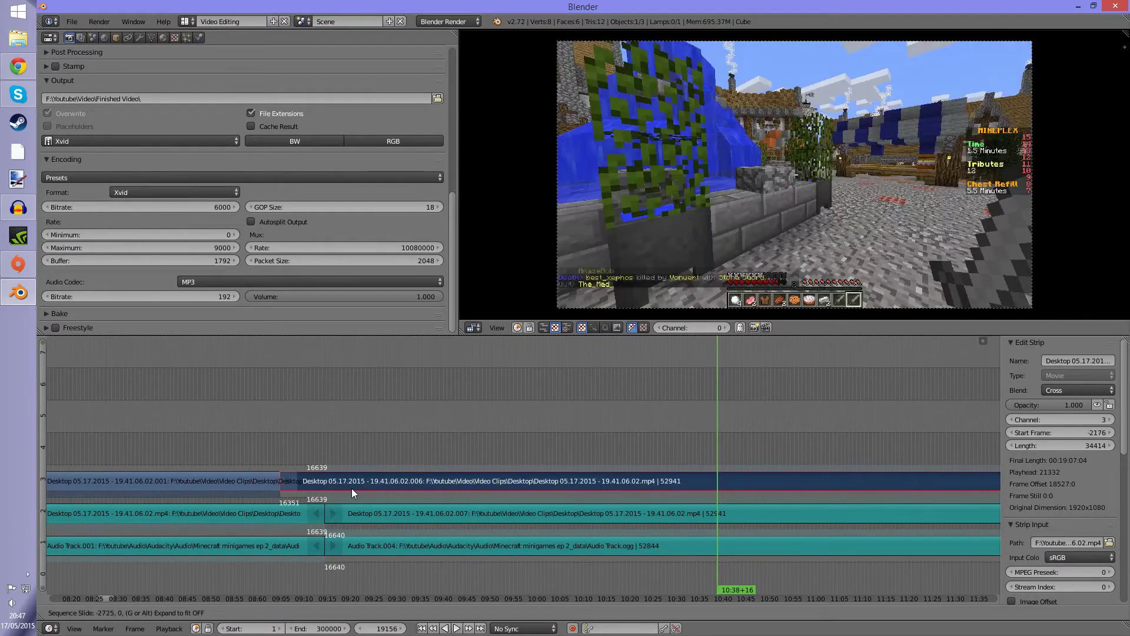
- Scrub through the joined strips to frame 24433 and play back the footage from there
scroll(712, 489, down, 3)
scroll(502, 471, down, 6)
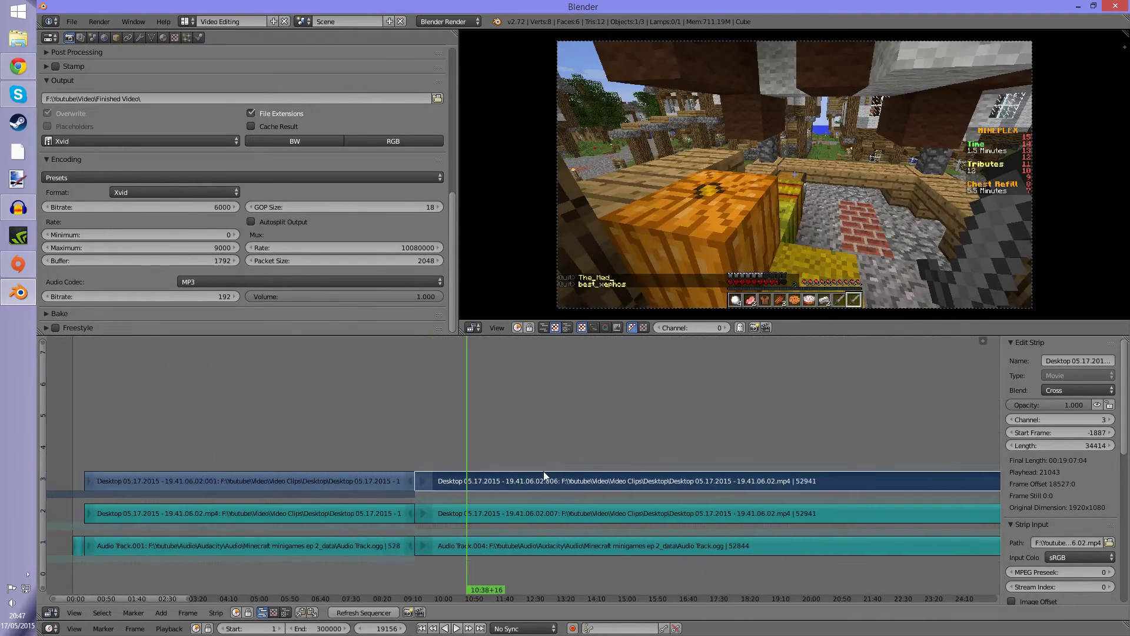
drag(483, 457, 556, 482)
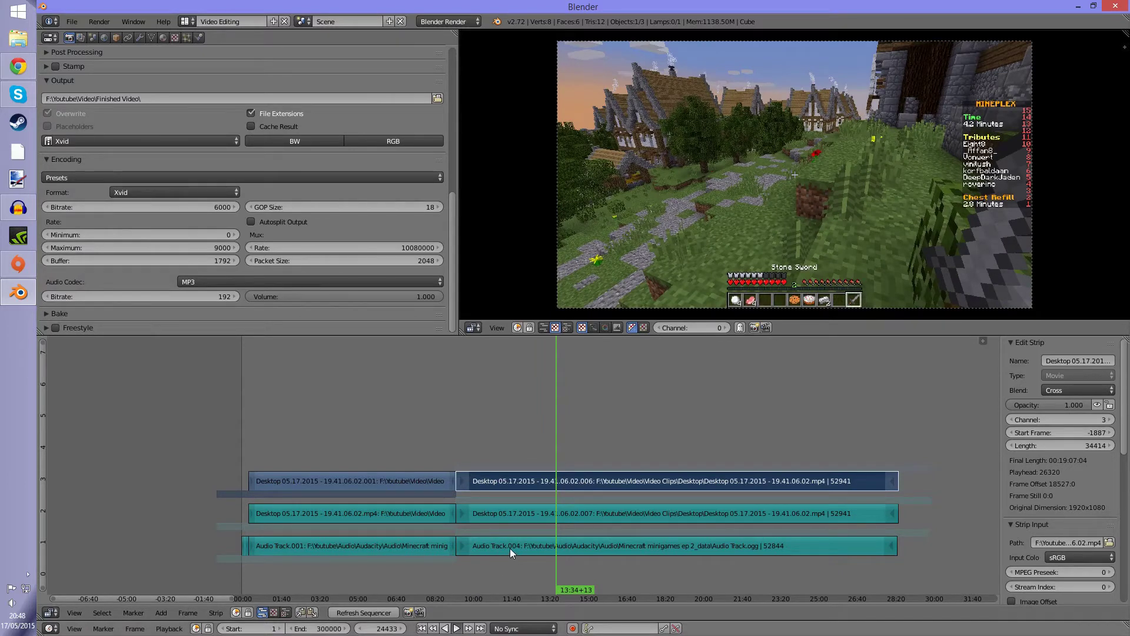
key(alt+a)
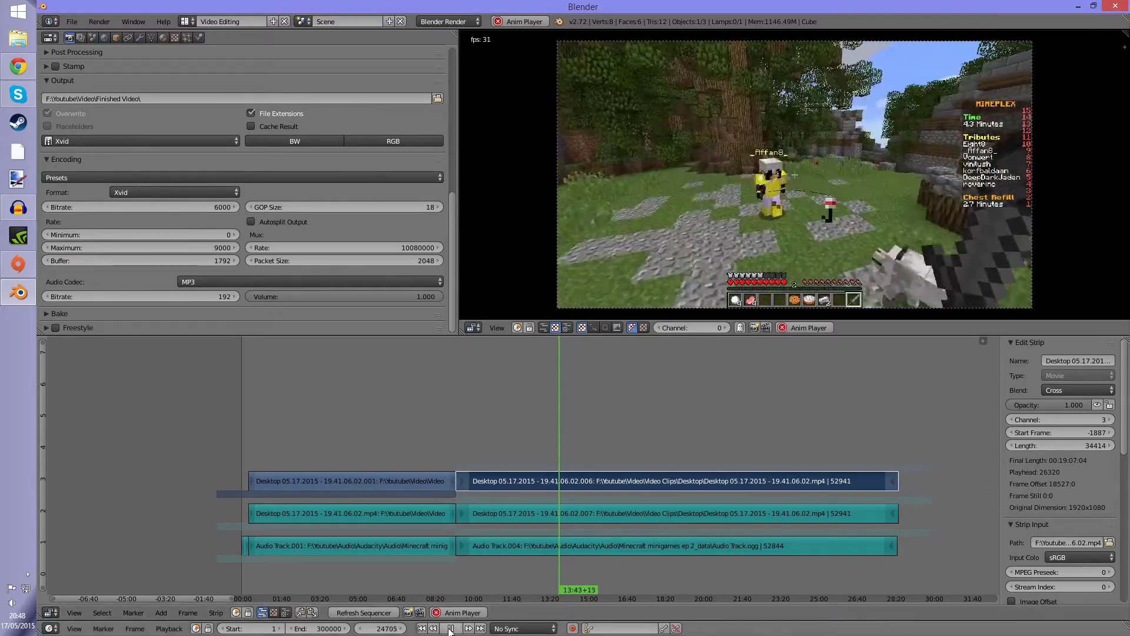
key(alt+a)
- Skip ahead to the end of the round at frame 25848 and cut the audio track, clip sound and movie strips there
click(561, 568)
drag(562, 569, 573, 569)
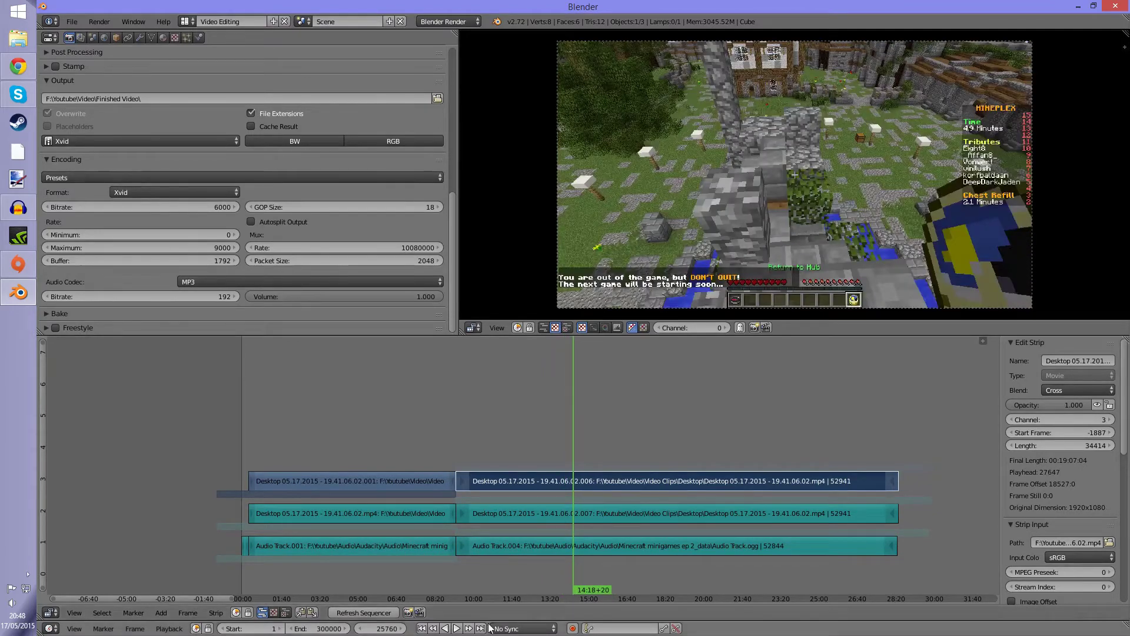
click(457, 628)
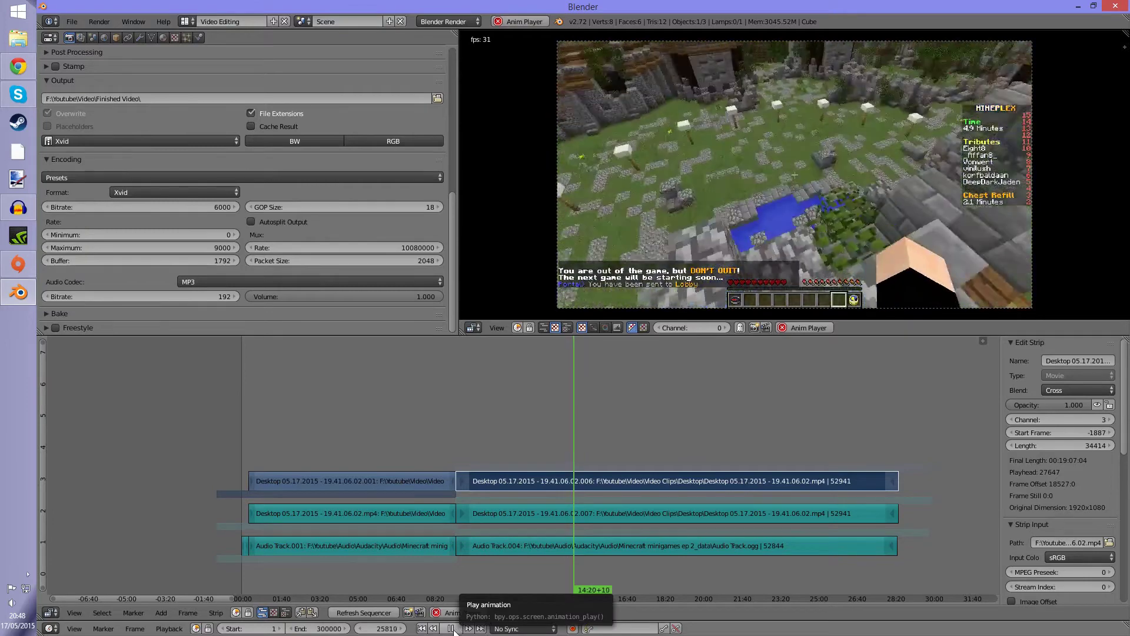
click(450, 629)
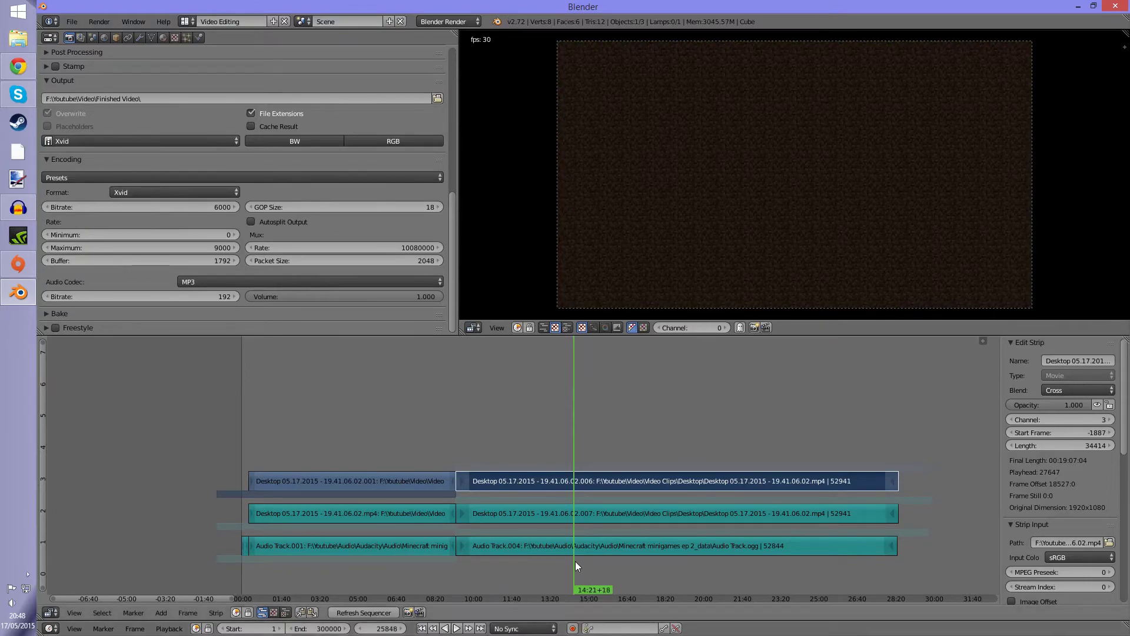
click(574, 544)
key(k)
right_click(556, 513)
key(k)
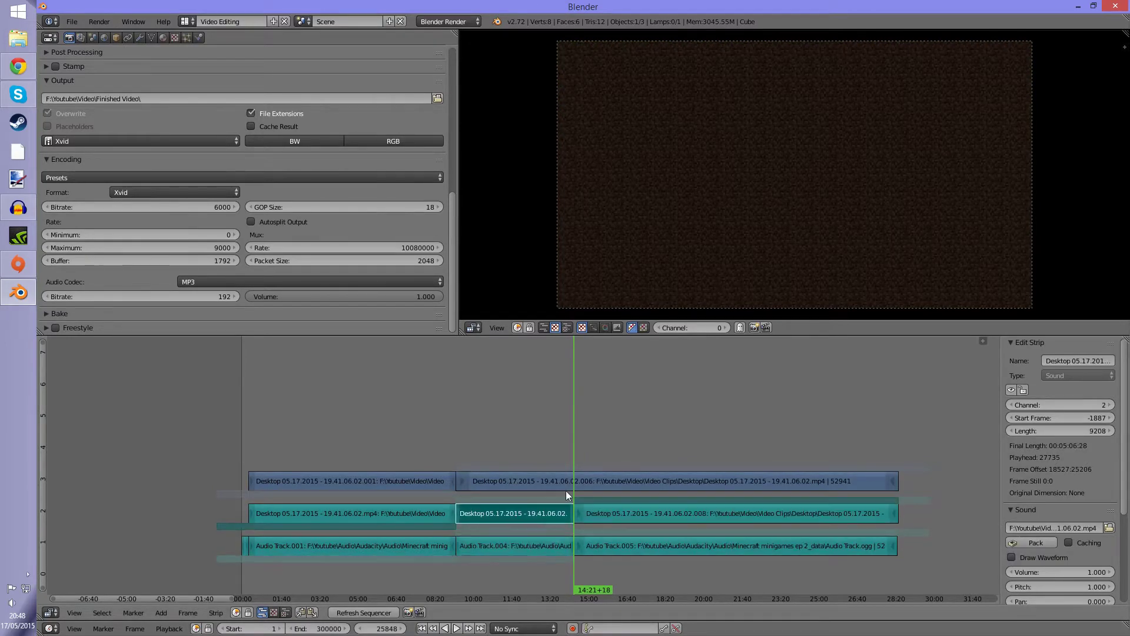
right_click(567, 485)
key(k)
- Scrub past the last cut and play back the footage to find the next round's start, stopping at frame 27834
scroll(574, 500, up, 2)
middle_drag(579, 510, 363, 470)
drag(429, 452, 441, 453)
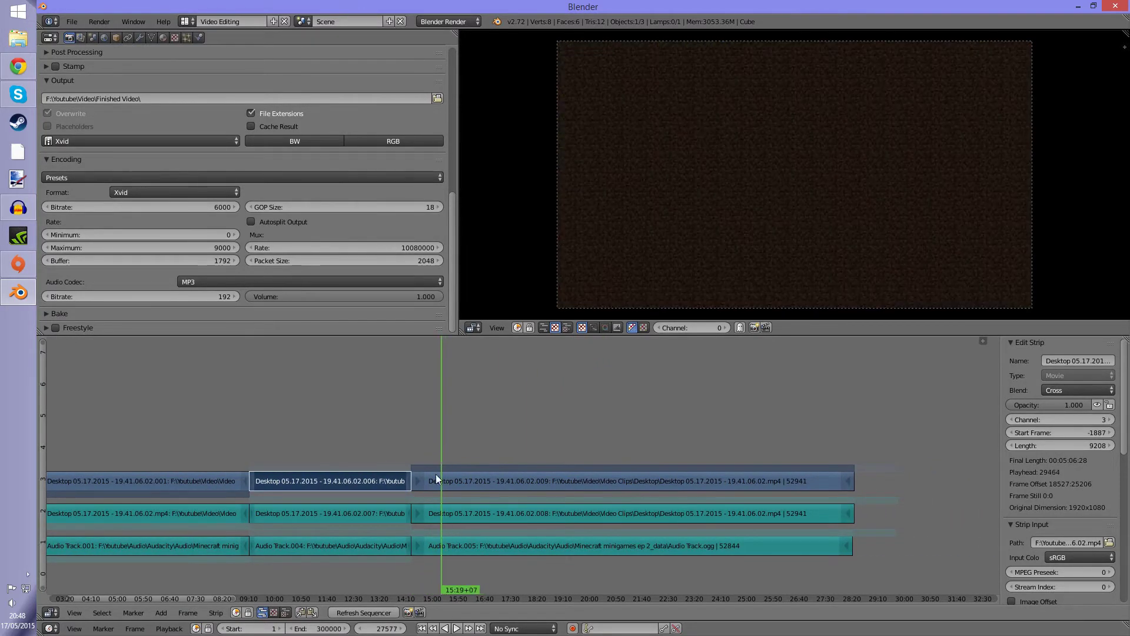
click(454, 629)
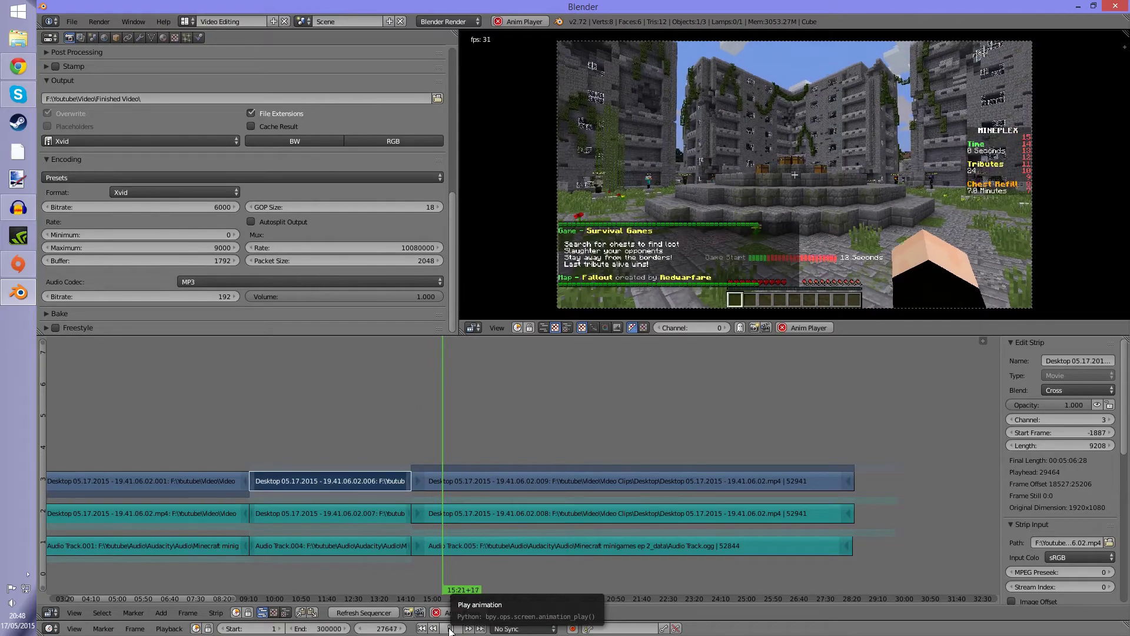
scroll(471, 550, up, 3)
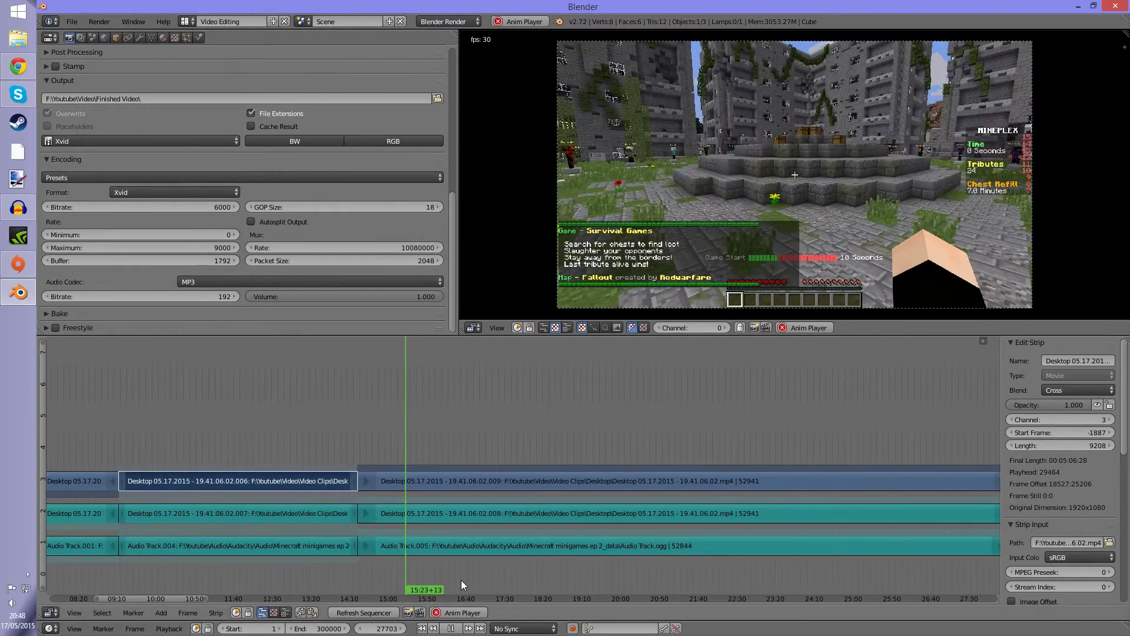
scroll(461, 581, up, 2)
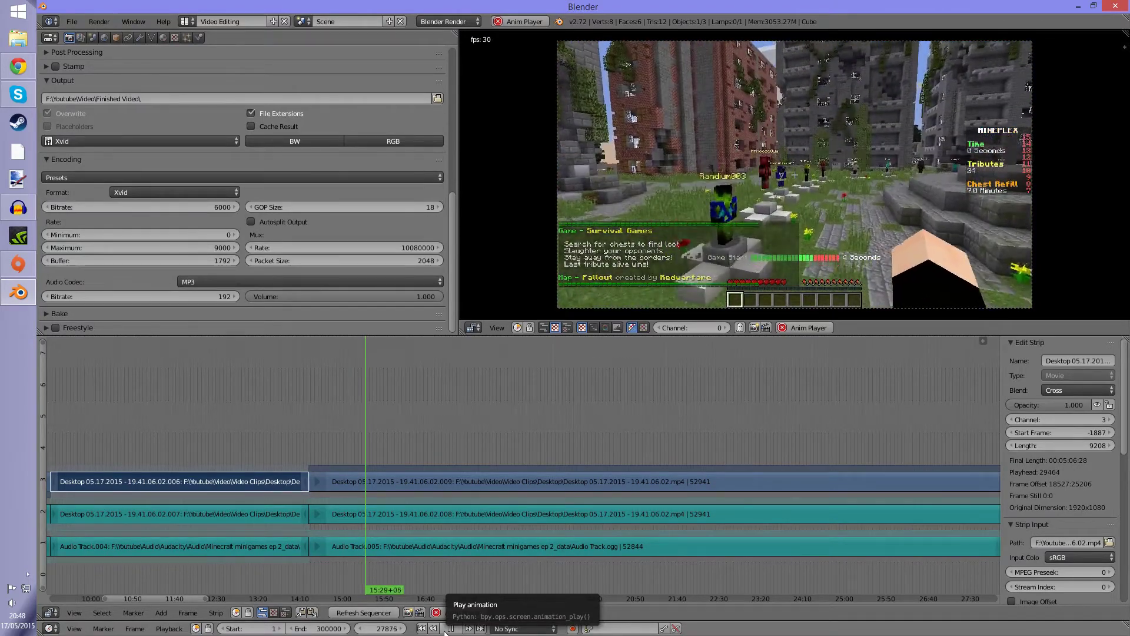
click(445, 629)
click(448, 628)
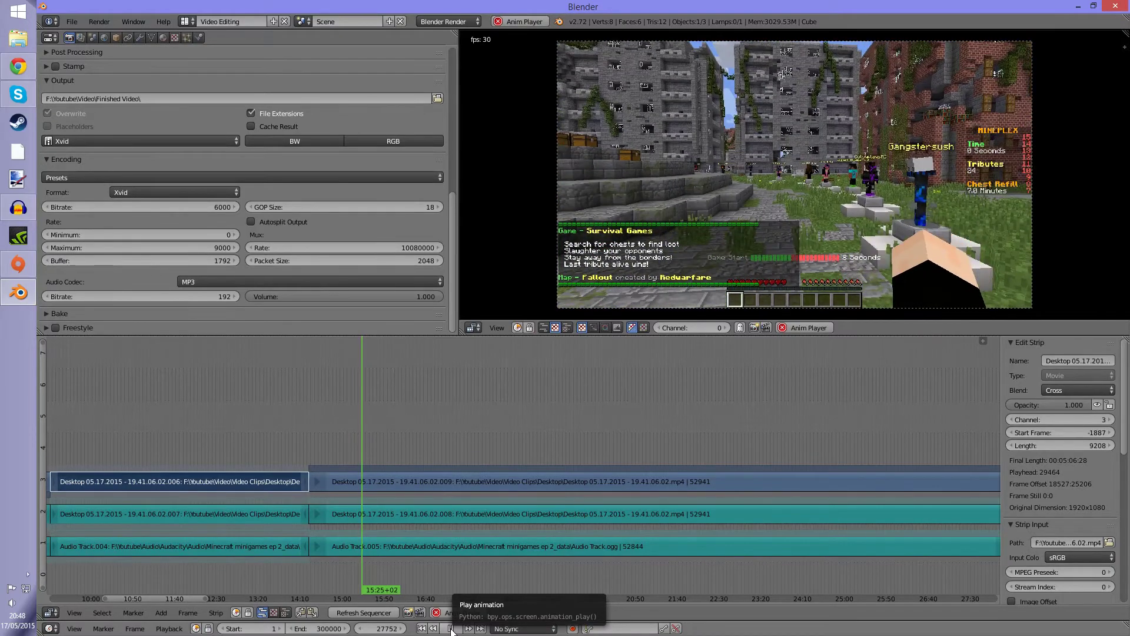
click(451, 628)
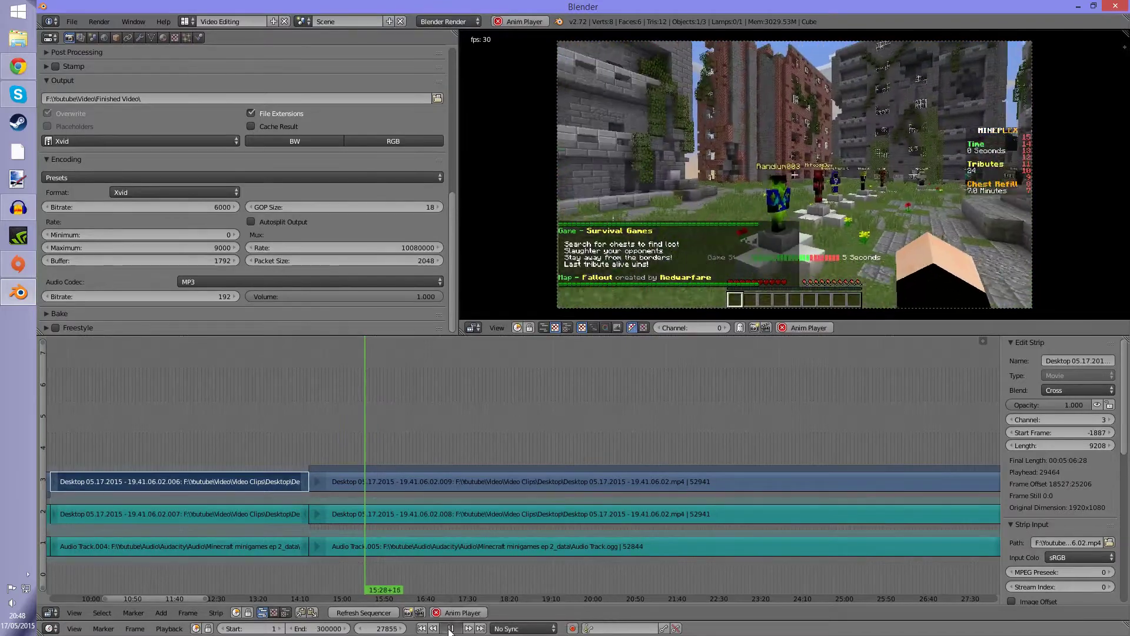
click(447, 628)
- Cut the audio track, clip sound and movie strips at frame 27834
right_click(328, 545)
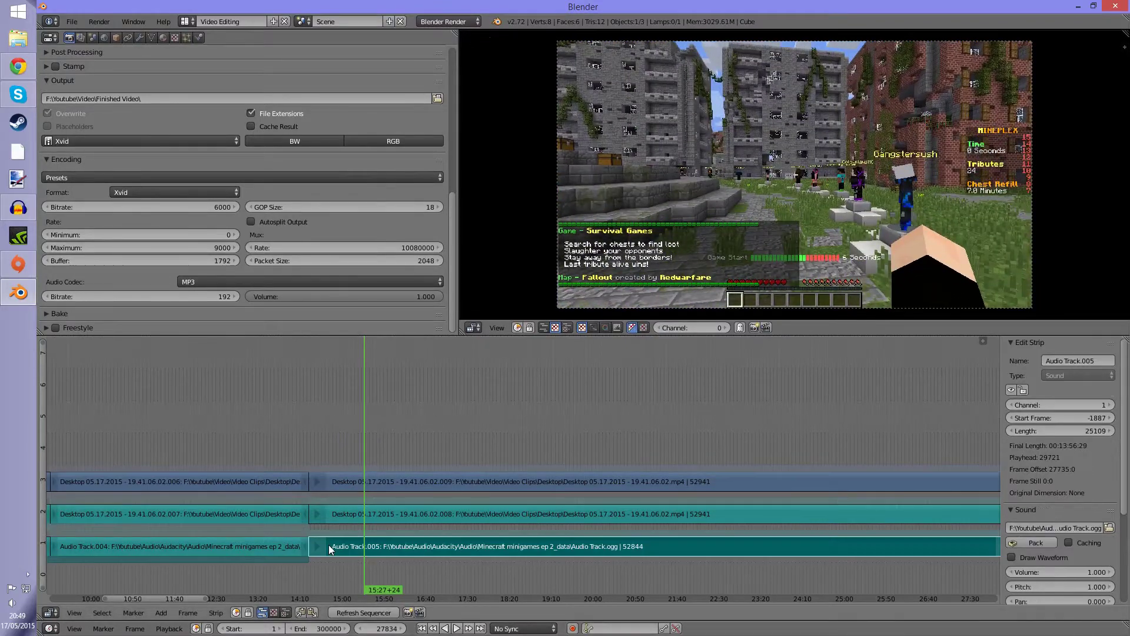
key(k)
right_click(344, 514)
key(k)
right_click(349, 472)
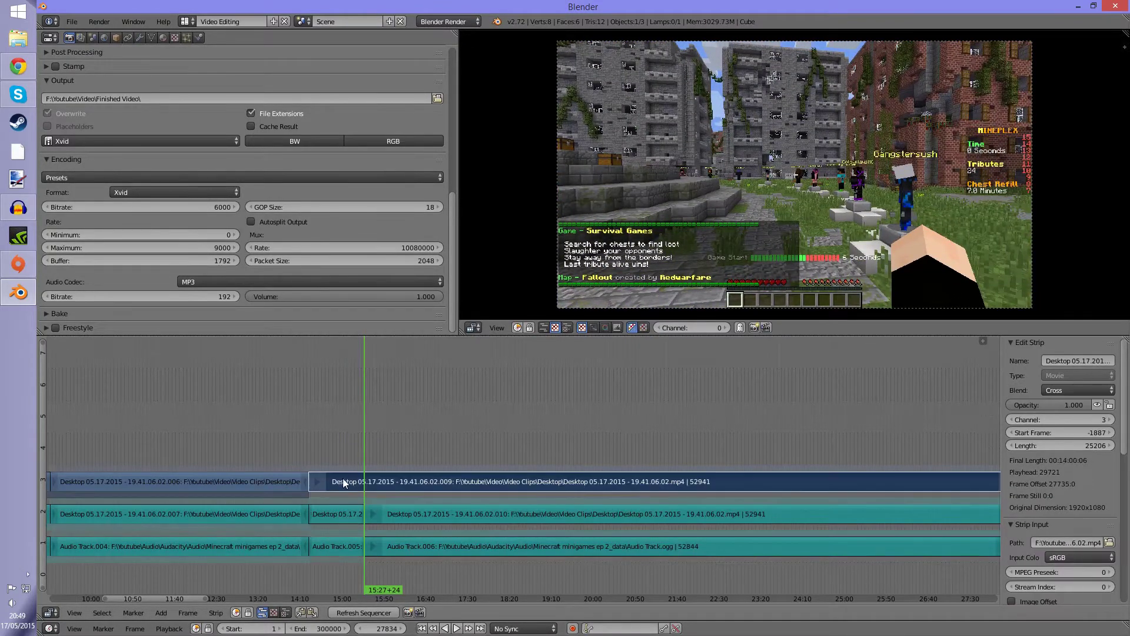
key(k)
- Erase the movie, clip sound and audio track pieces between frames 25848 and 27834
key(x)
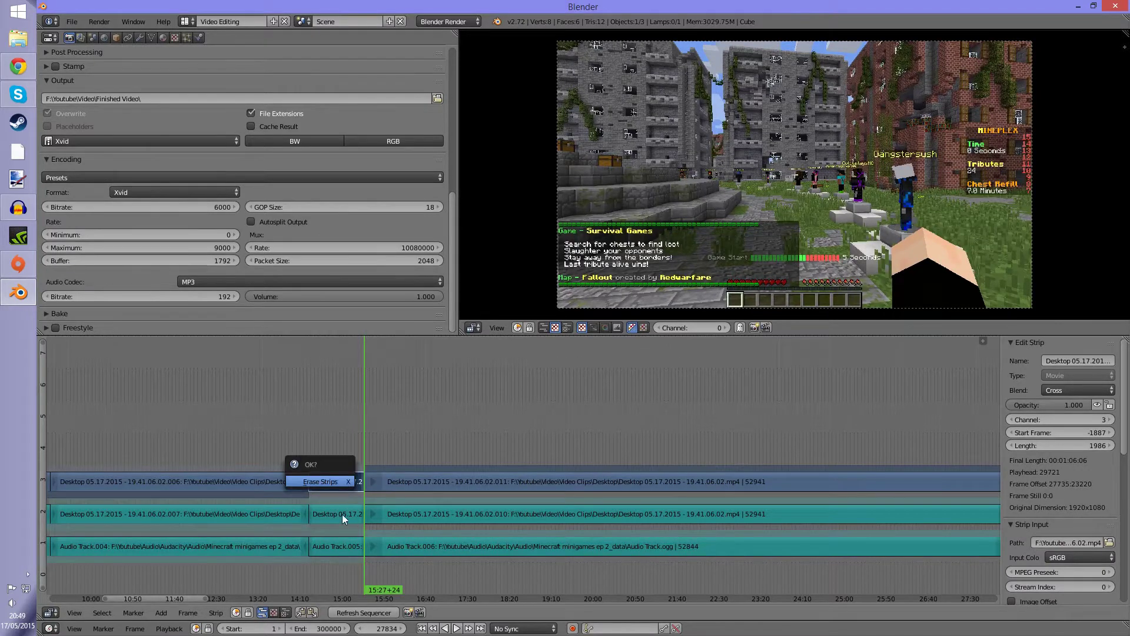
click(341, 480)
right_click(341, 513)
key(x)
click(341, 514)
right_click(337, 548)
key(x)
click(338, 547)
- Move the remaining audio track, clip sound and movie strips back to start at frame 25848, directly after the preceding pieces
right_click(448, 546)
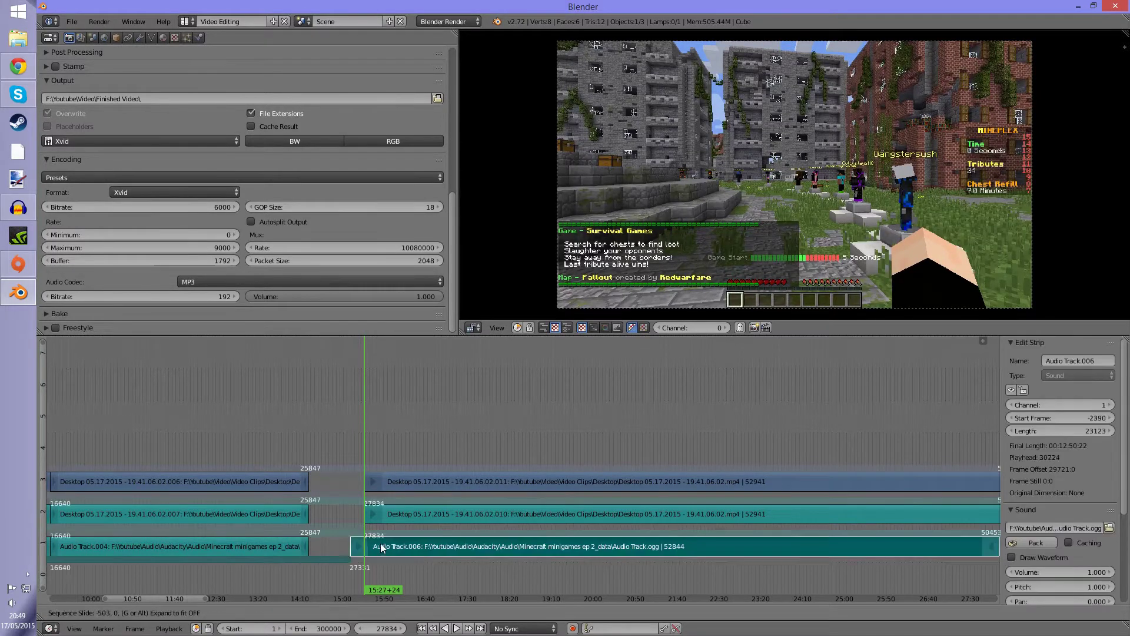
key(g)
click(392, 528)
right_click(383, 514)
key(g)
click(310, 520)
right_click(386, 479)
key(g)
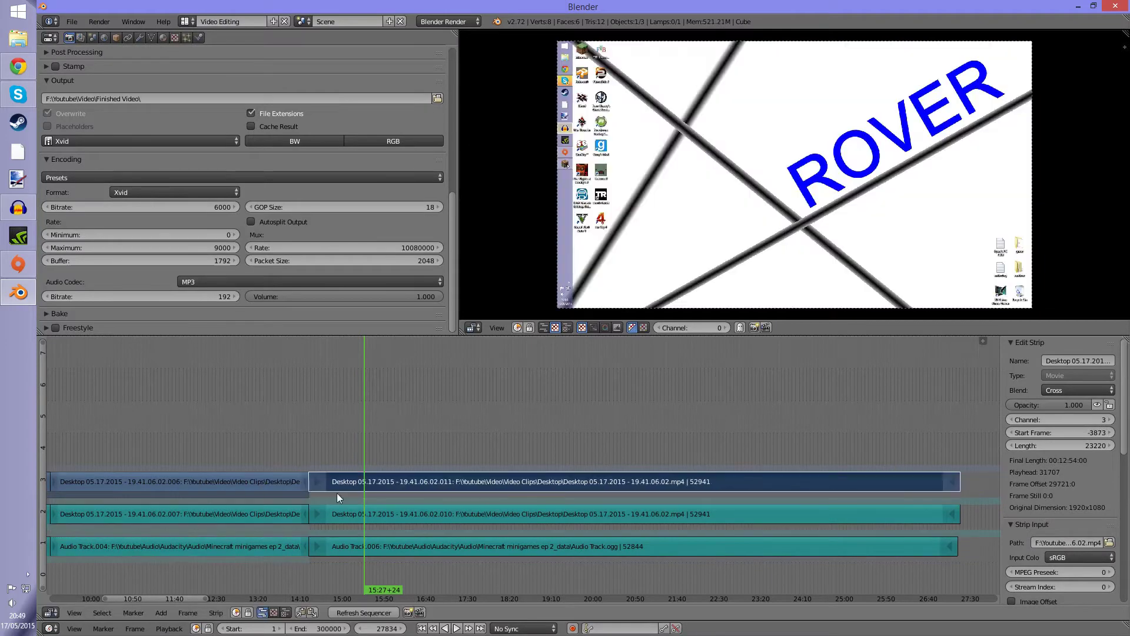
click(337, 493)
- Scrub to frame 29119 and play through the end of the round, stopping in the lobby at frame 29578
scroll(444, 505, down, 1)
middle_drag(444, 505, 378, 505)
drag(312, 471, 345, 568)
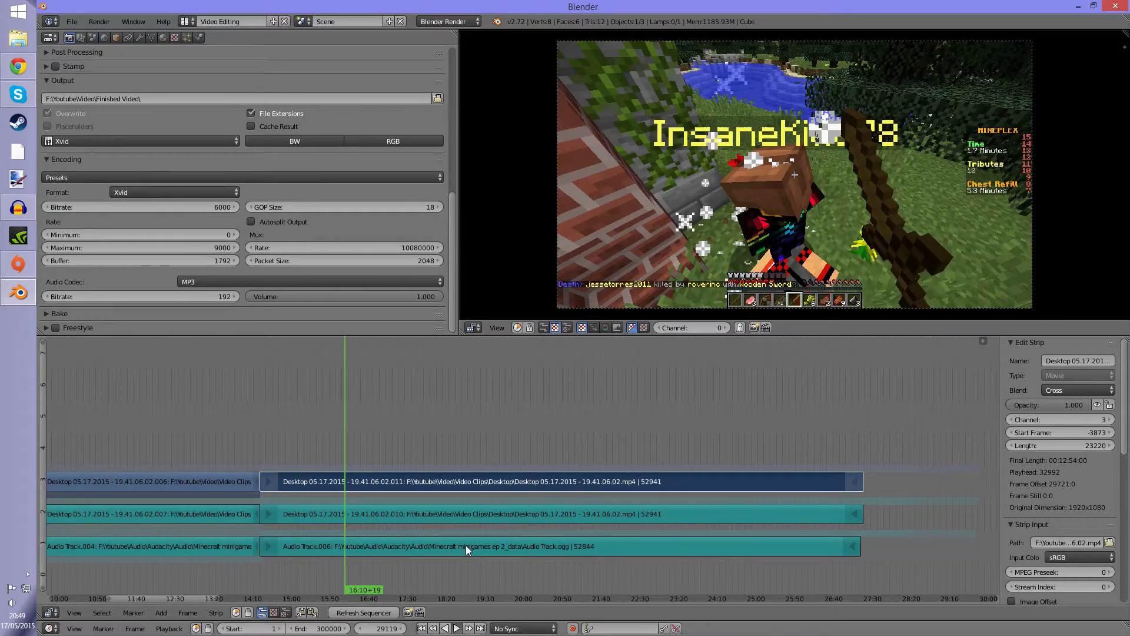
key(alt+a)
scroll(462, 553, up, 3)
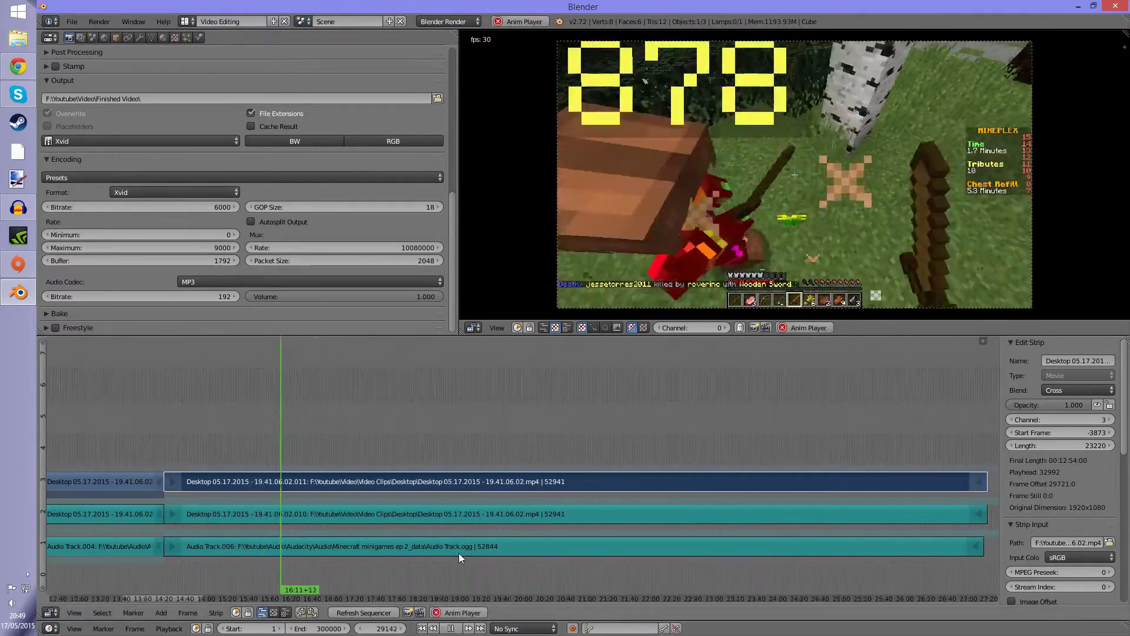
middle_drag(475, 516, 528, 491)
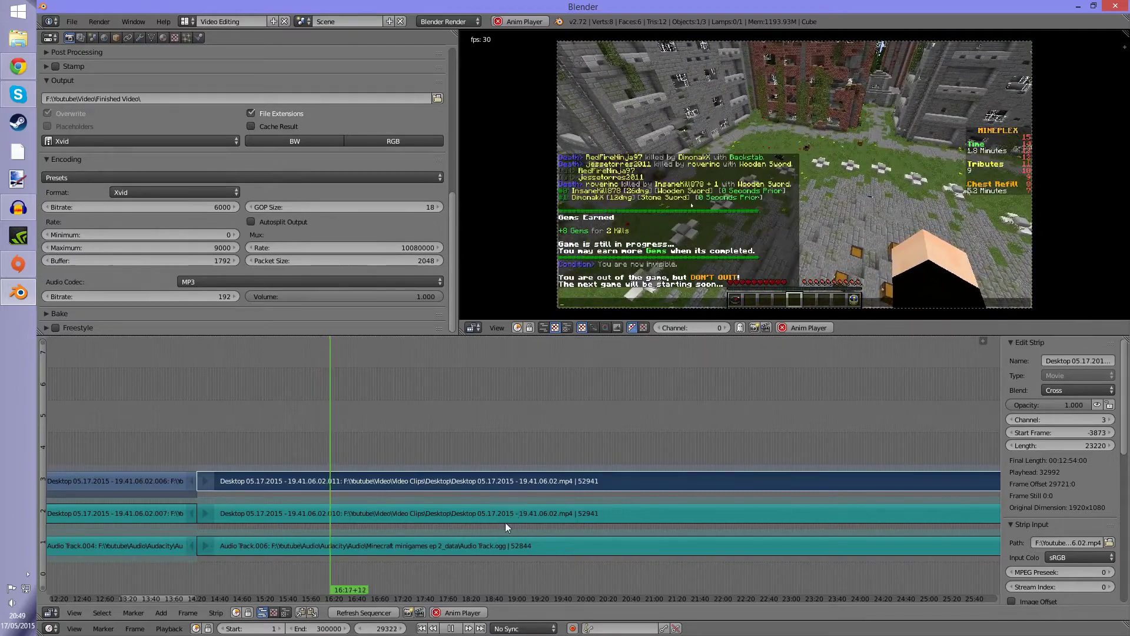
middle_drag(476, 526, 192, 462)
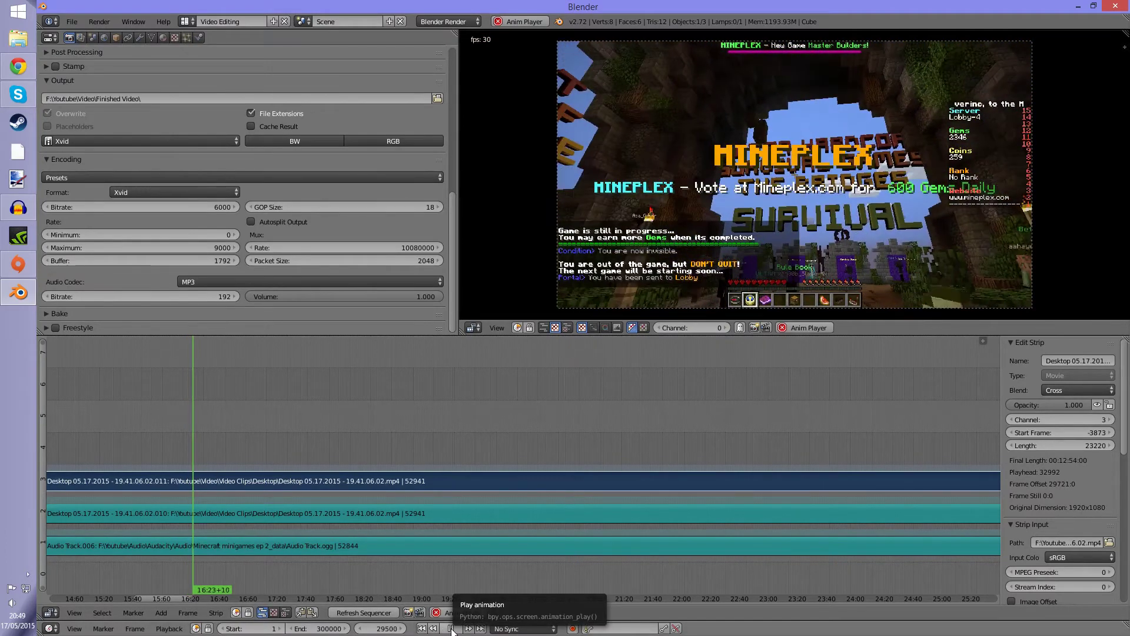
click(451, 629)
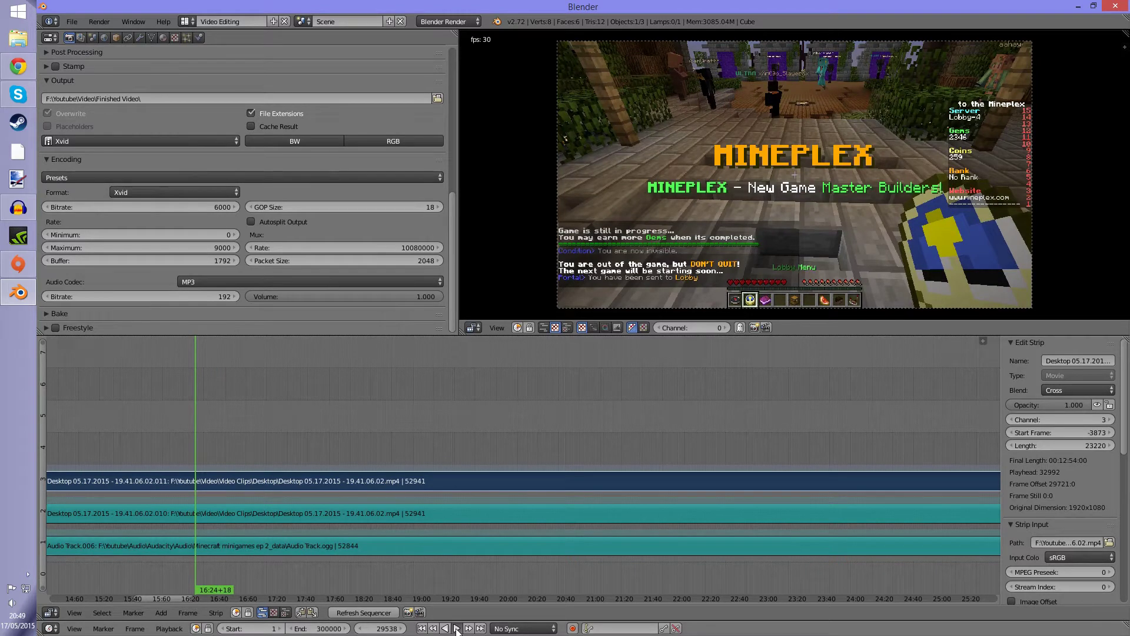
click(457, 628)
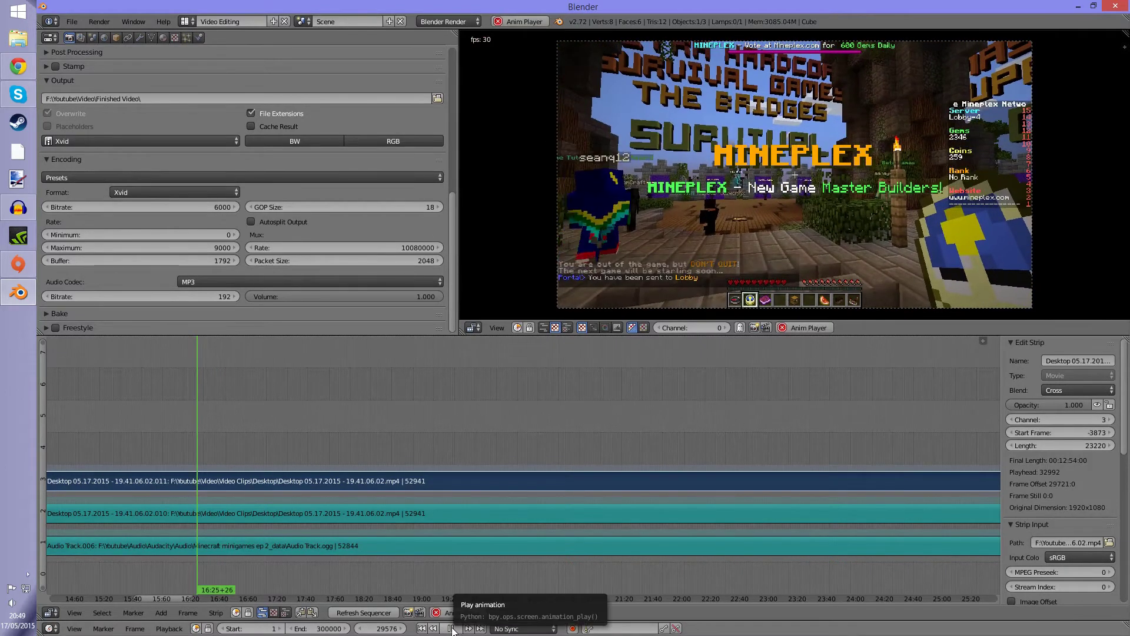
click(451, 629)
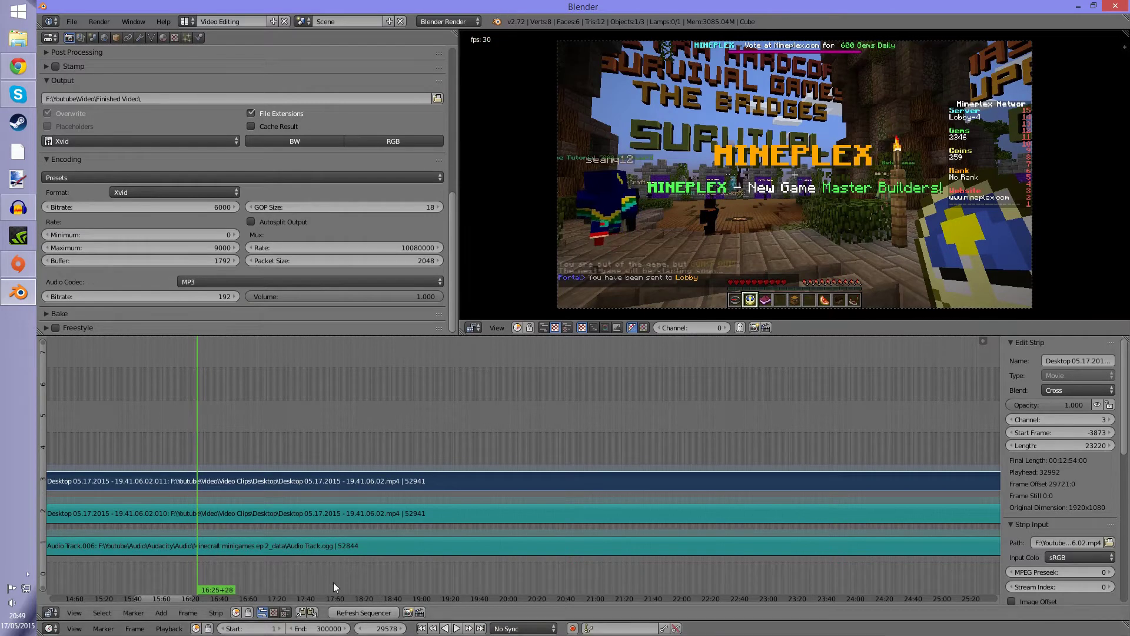
- Cut the audio track, clip sound and movie strips at frame 29578
right_click(181, 545)
key(k)
right_click(228, 513)
key(k)
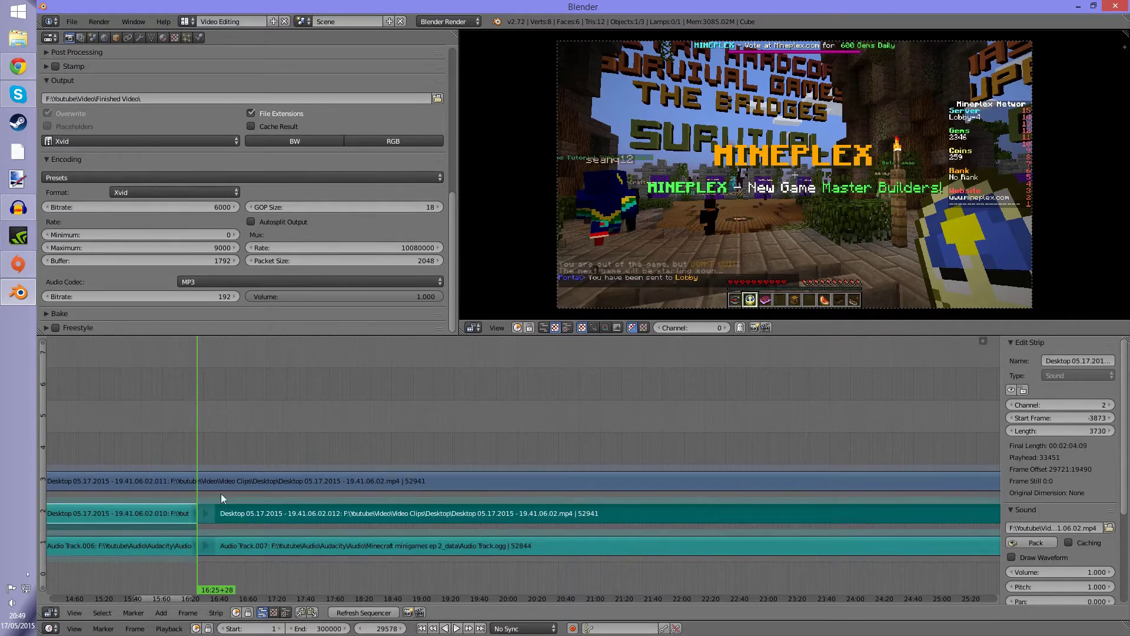
right_click(221, 481)
key(k)
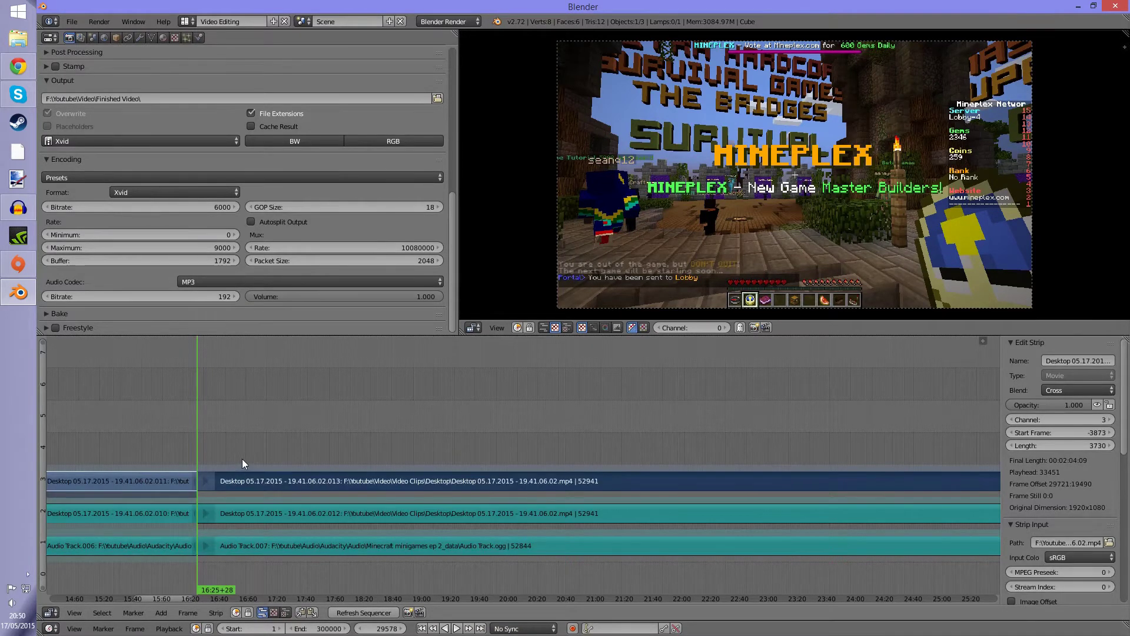
- Scrub to frame 30517 and play back the waiting countdown, stopping just before the next round starts at frame 30965
drag(241, 458, 242, 460)
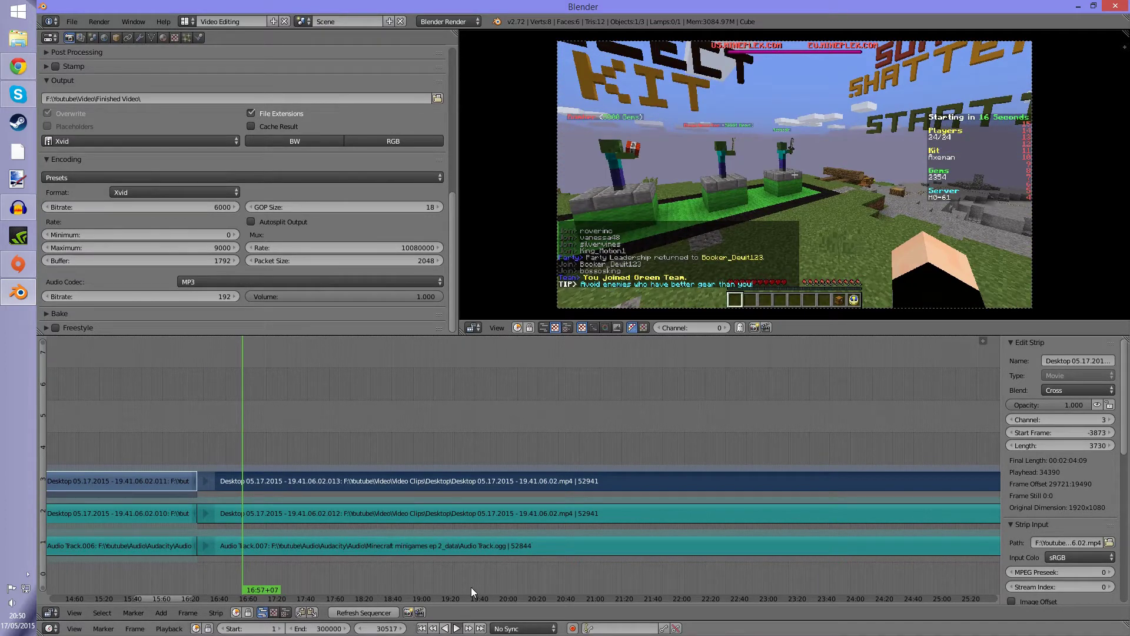
key(alt+a)
scroll(422, 543, up, 2)
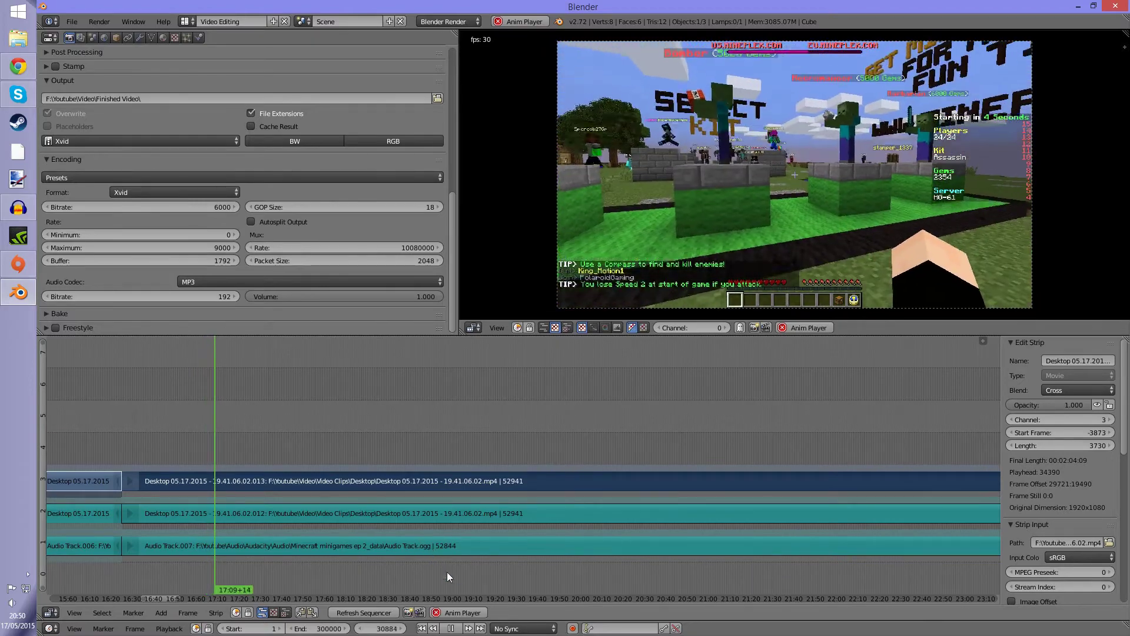
click(450, 629)
click(446, 628)
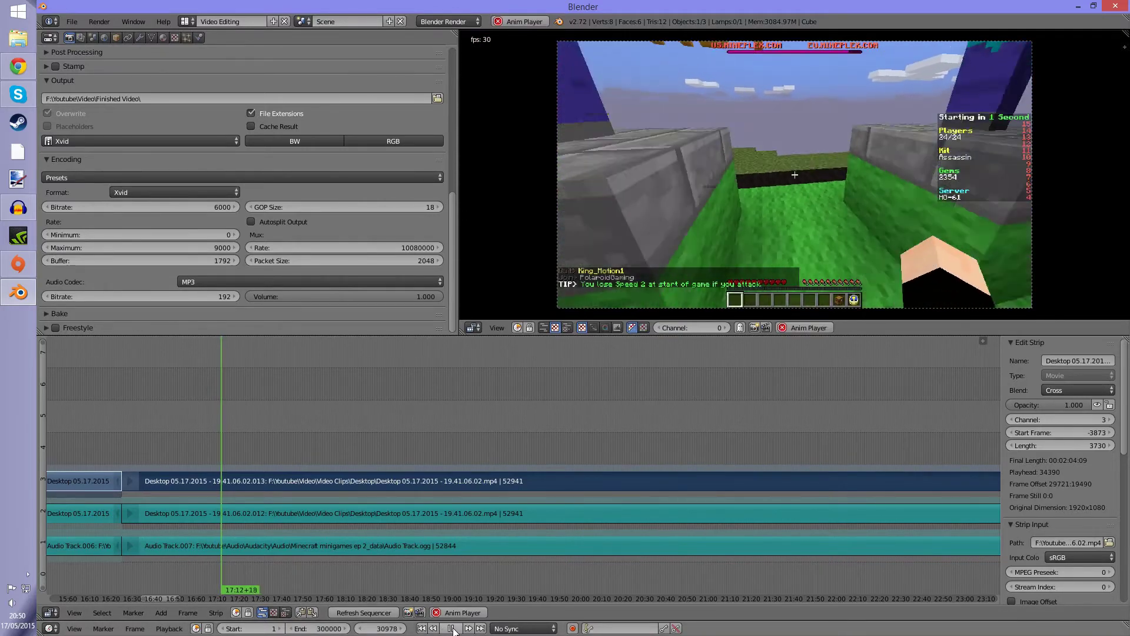
click(451, 628)
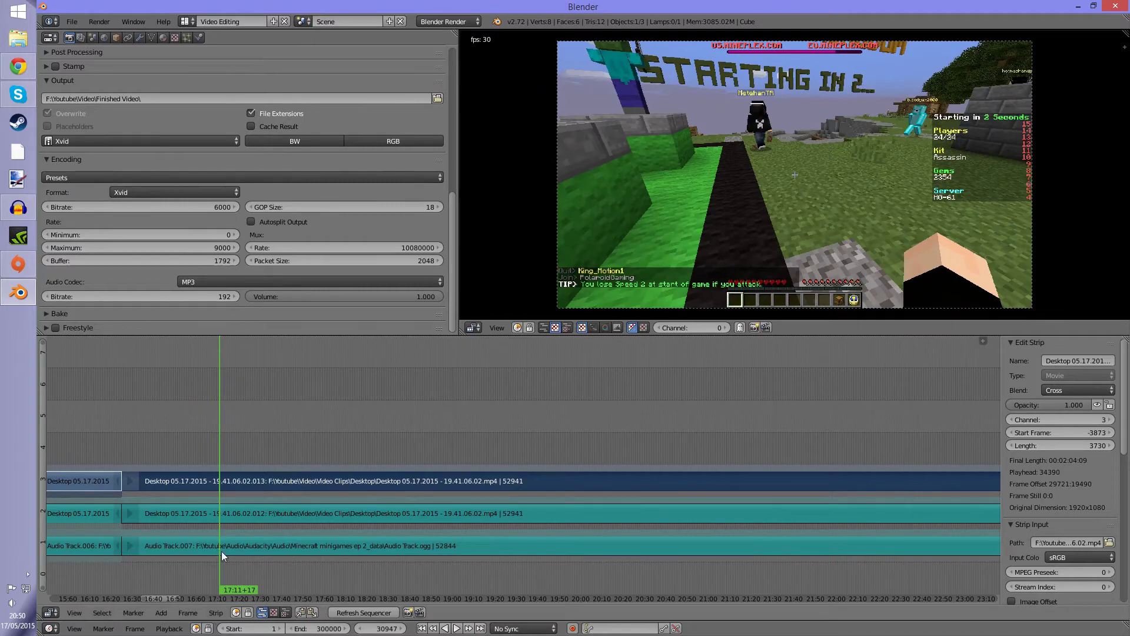
click(457, 628)
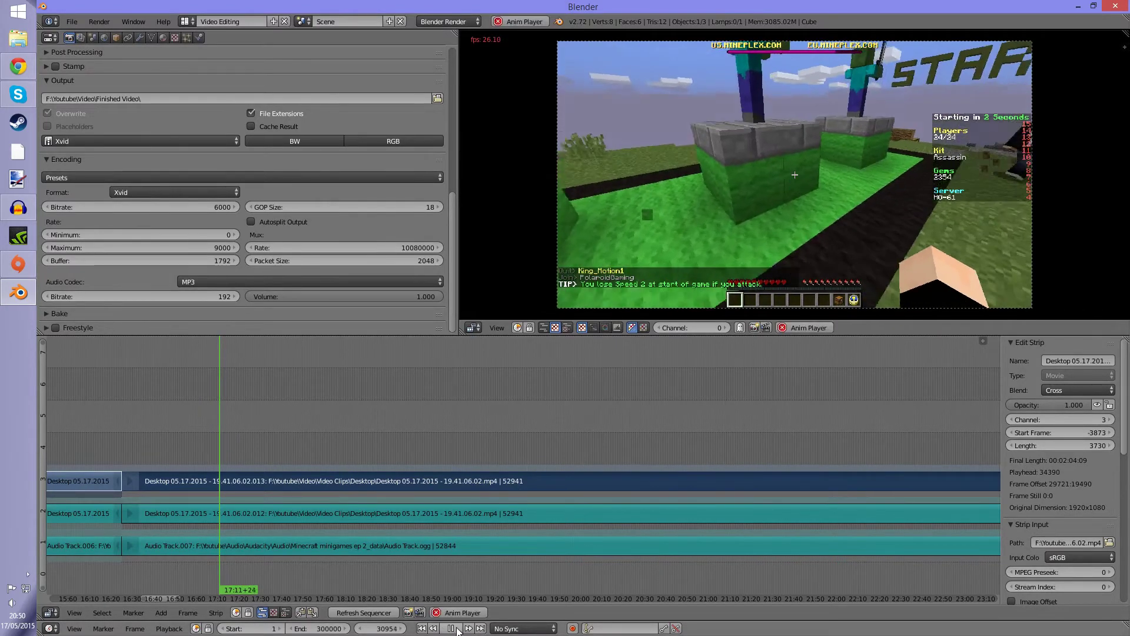
click(451, 629)
click(445, 629)
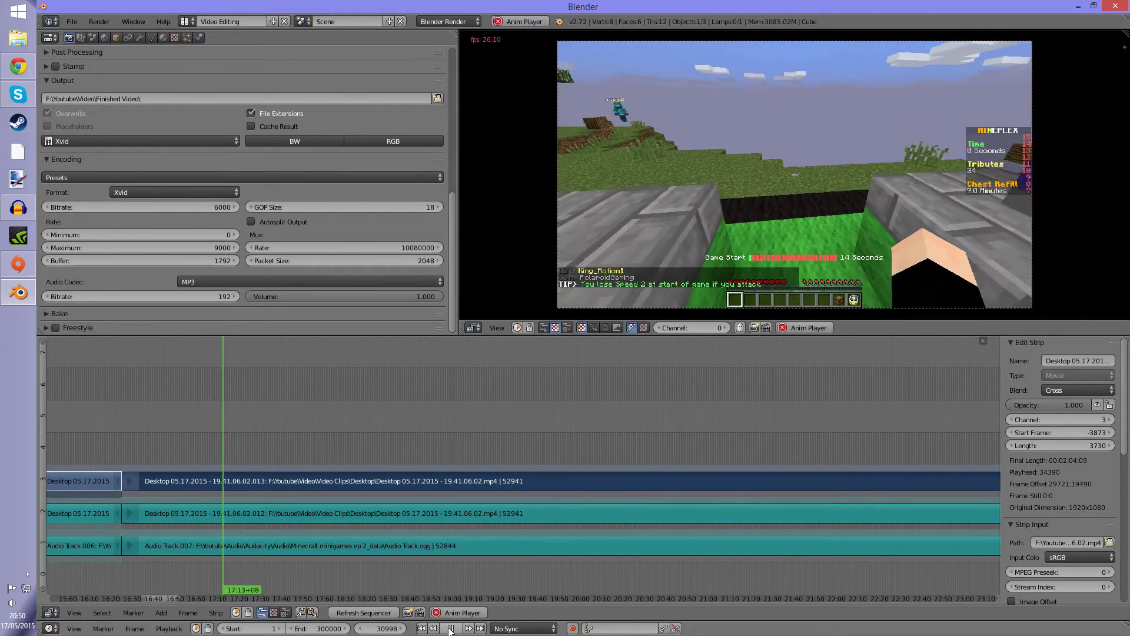
click(450, 628)
- Cut the audio track, clip sound and movie strips at frame 30965
right_click(250, 545)
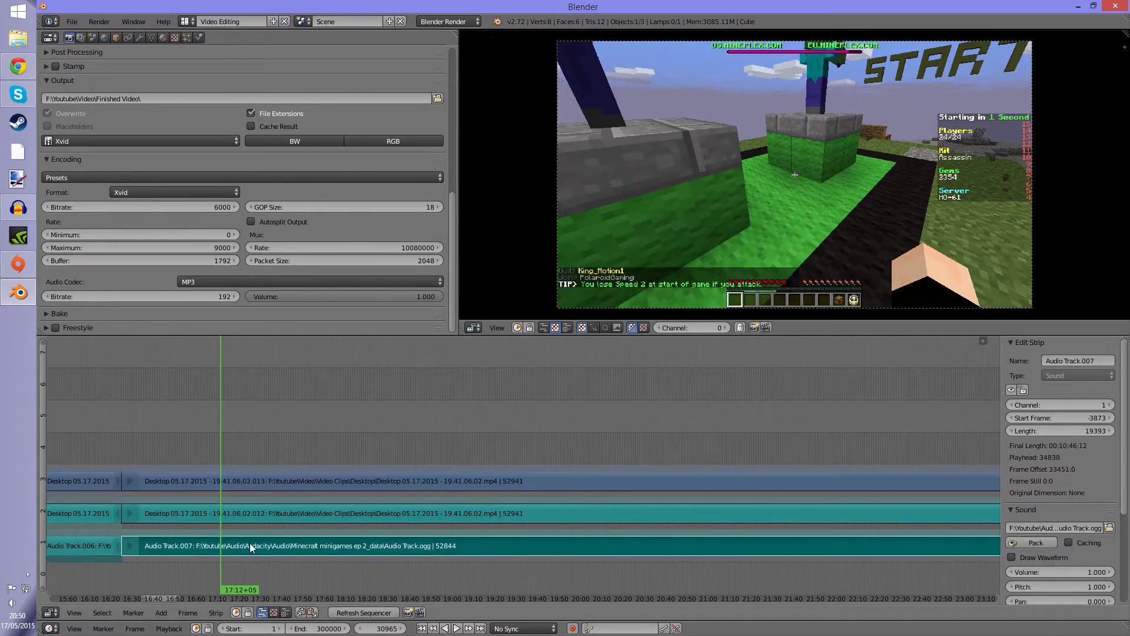
key(k)
right_click(201, 513)
key(k)
right_click(203, 482)
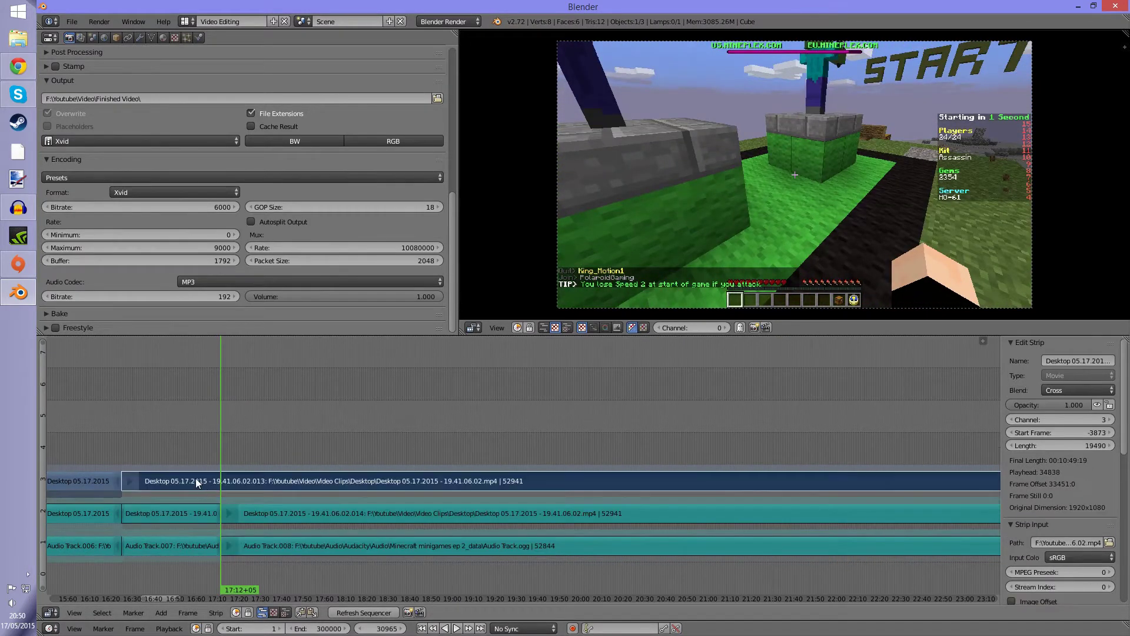
key(k)
- Erase the movie, clip sound and audio track pieces between frames 29578 and 30965
key(x)
click(193, 476)
right_click(182, 510)
key(x)
click(182, 509)
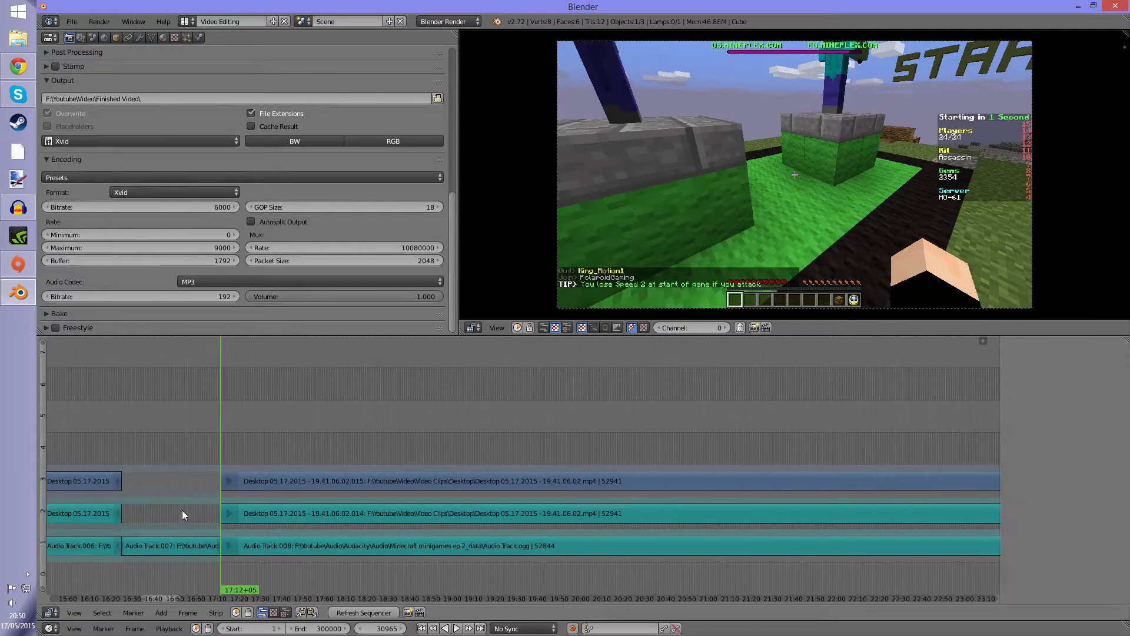
right_click(180, 542)
key(x)
click(180, 541)
- Move the remaining audio track, clip sound and movie strips back to start at frame 29578, closing the gap
right_click(277, 546)
right_drag(278, 545, 135, 536)
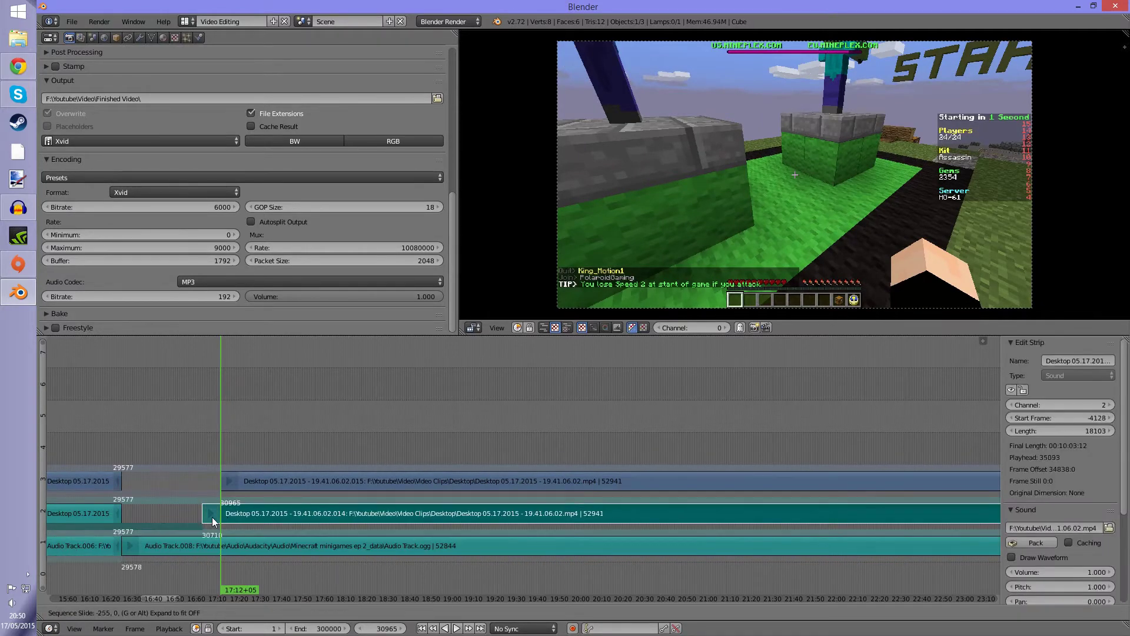
right_drag(223, 515, 123, 516)
right_drag(252, 488, 176, 485)
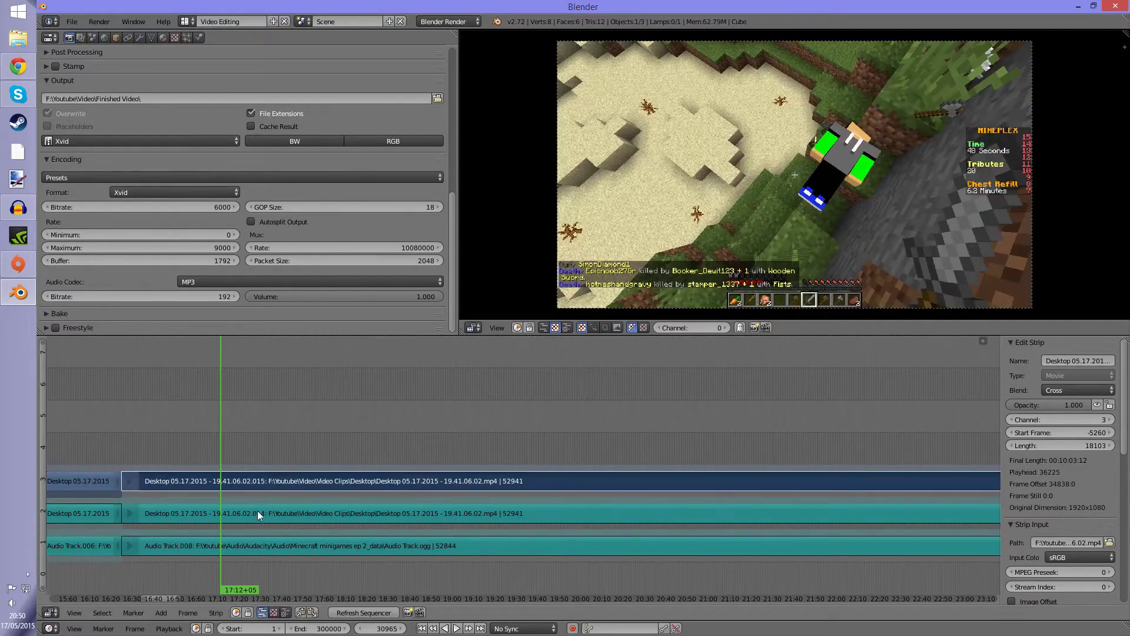
- Scrub through the last round's footage to frame 47005, near the end of the strips
drag(240, 505, 917, 516)
scroll(630, 474, down, 5)
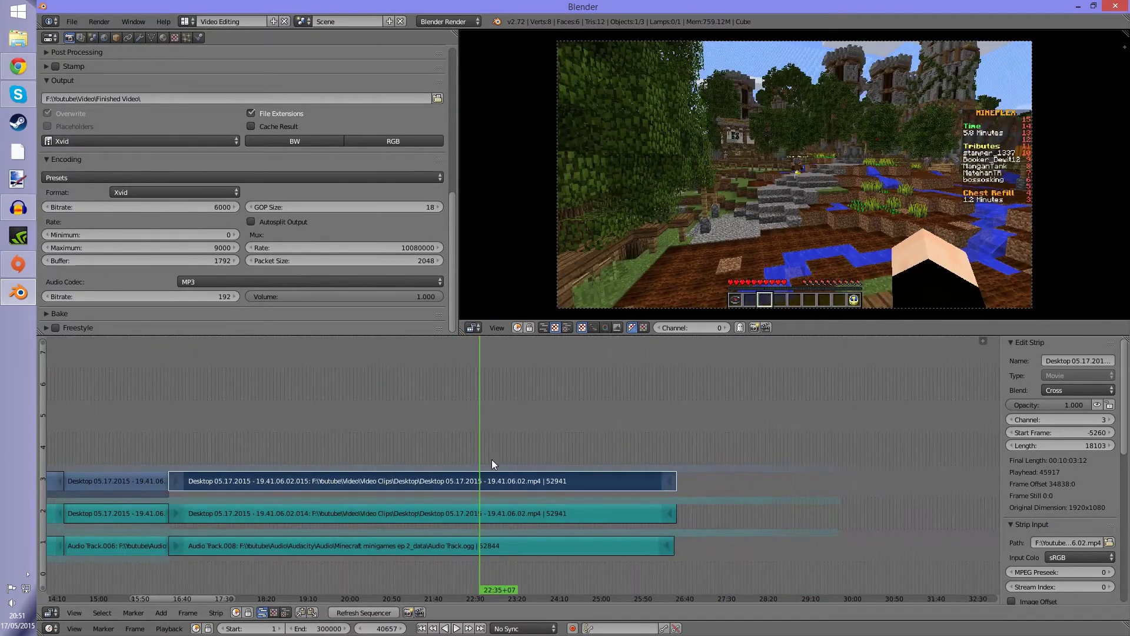
drag(492, 462, 658, 476)
key(alt+a)
scroll(658, 475, up, 2)
ctrl+scroll(645, 509, right, 3)
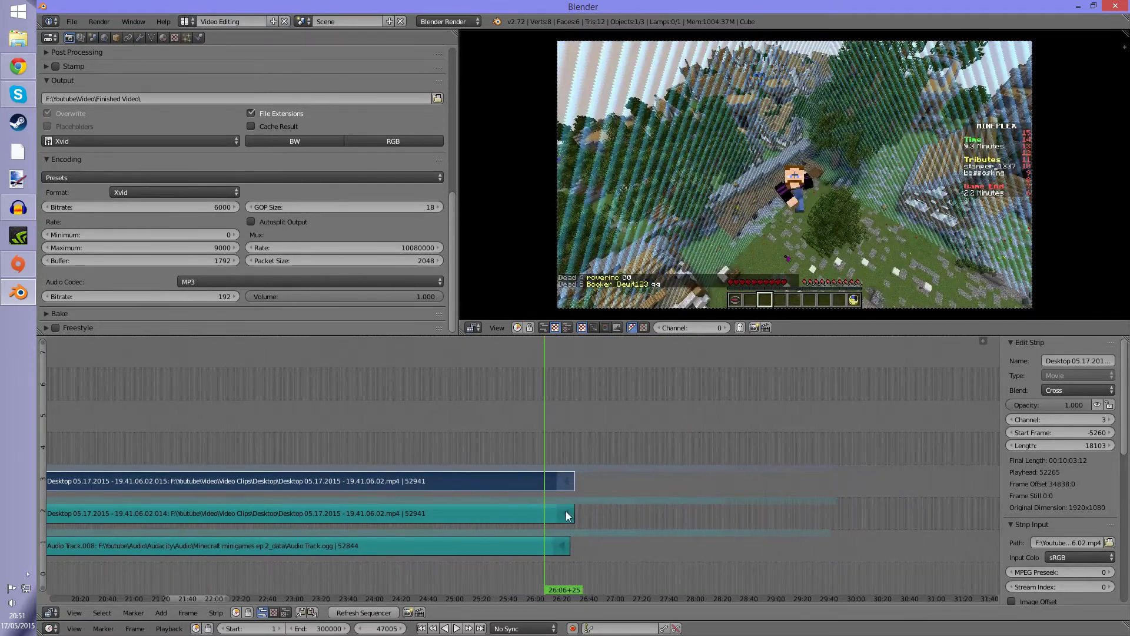
- Play back the end of the last round and park the playhead at frame 47470, after the winner announcement
click(456, 629)
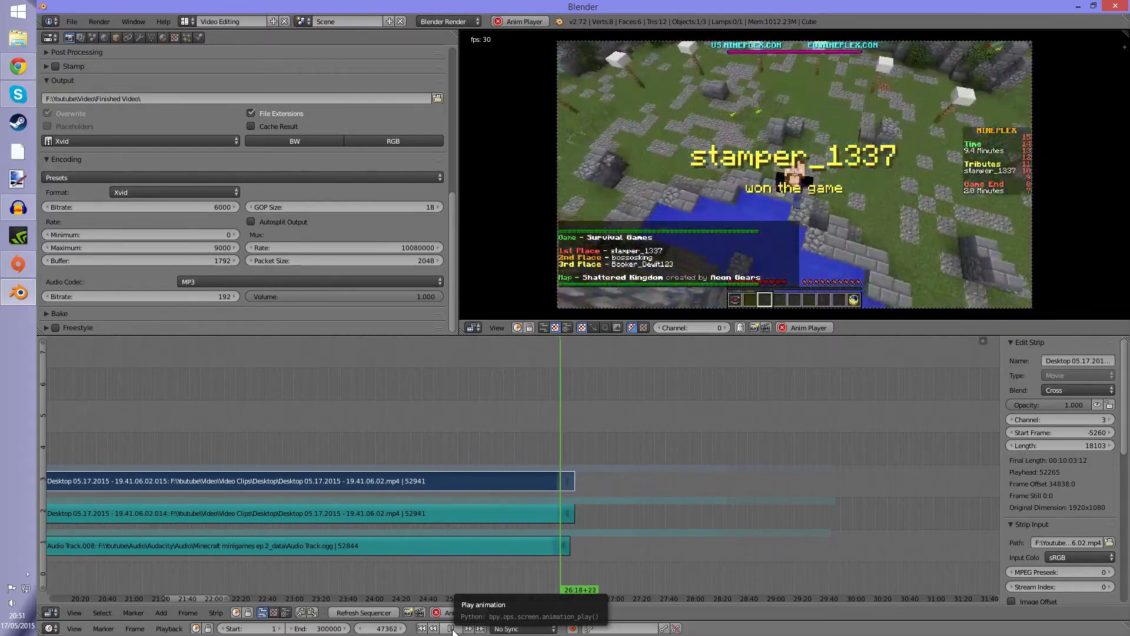
scroll(540, 566, up, 3)
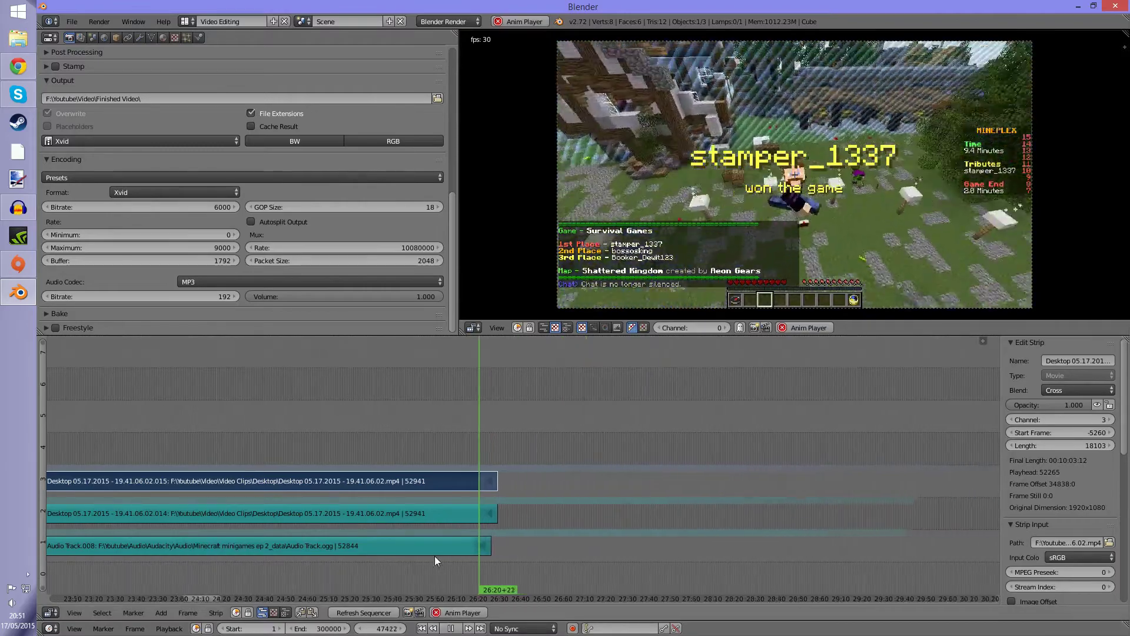
scroll(437, 557, up, 2)
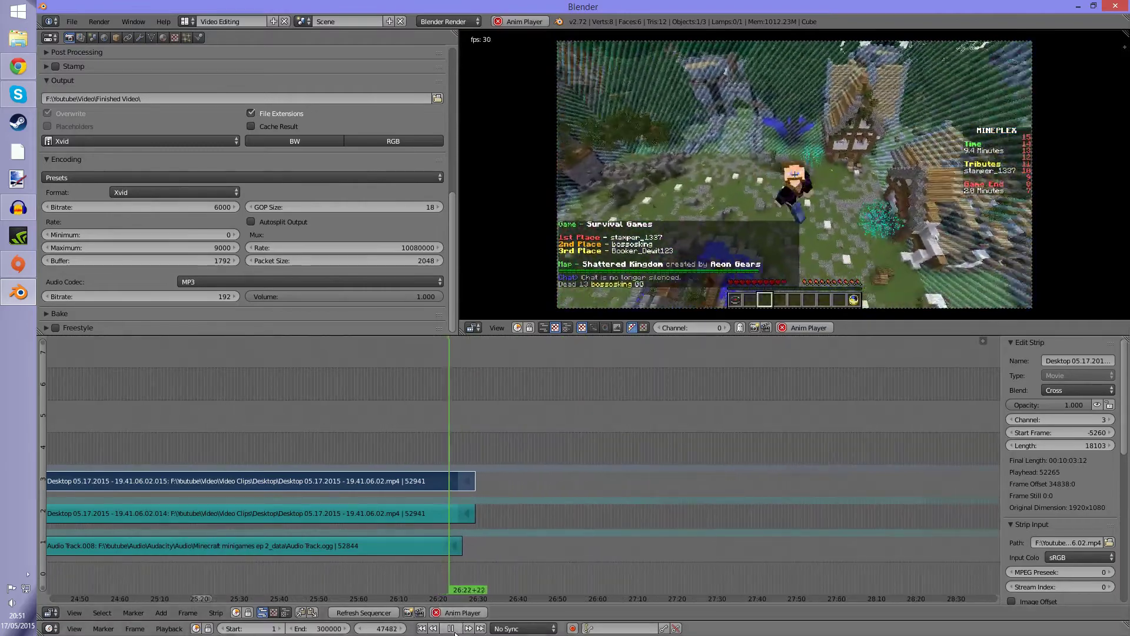
click(451, 628)
click(445, 628)
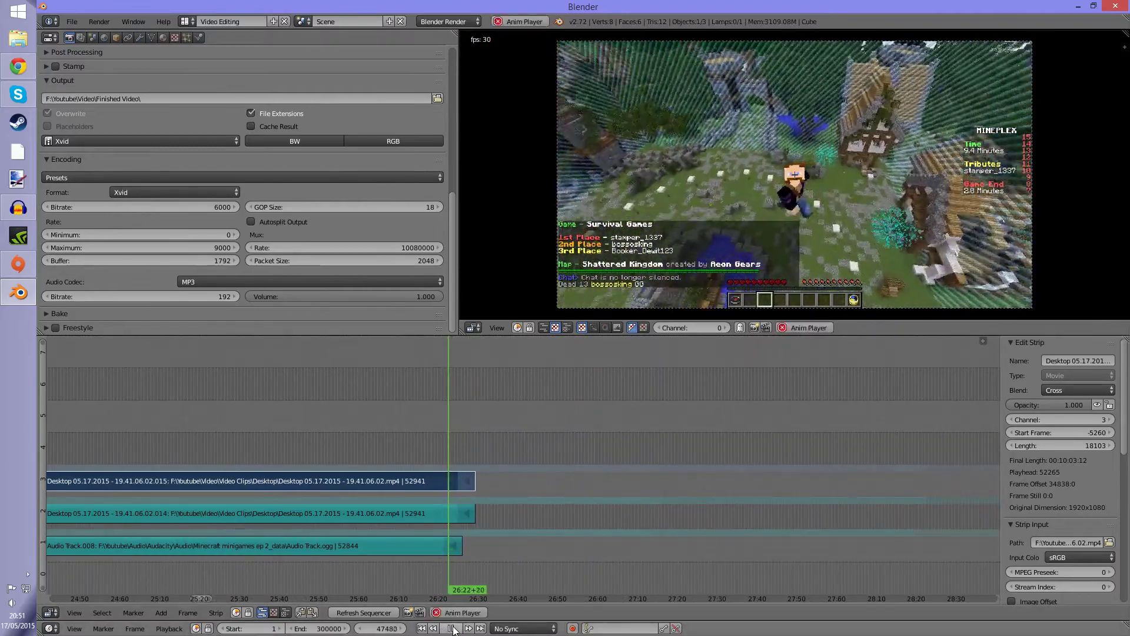
key(alt+a)
- Add a black Color effect strip at frame 47470 in channel 4, above the movie strip
click(163, 613)
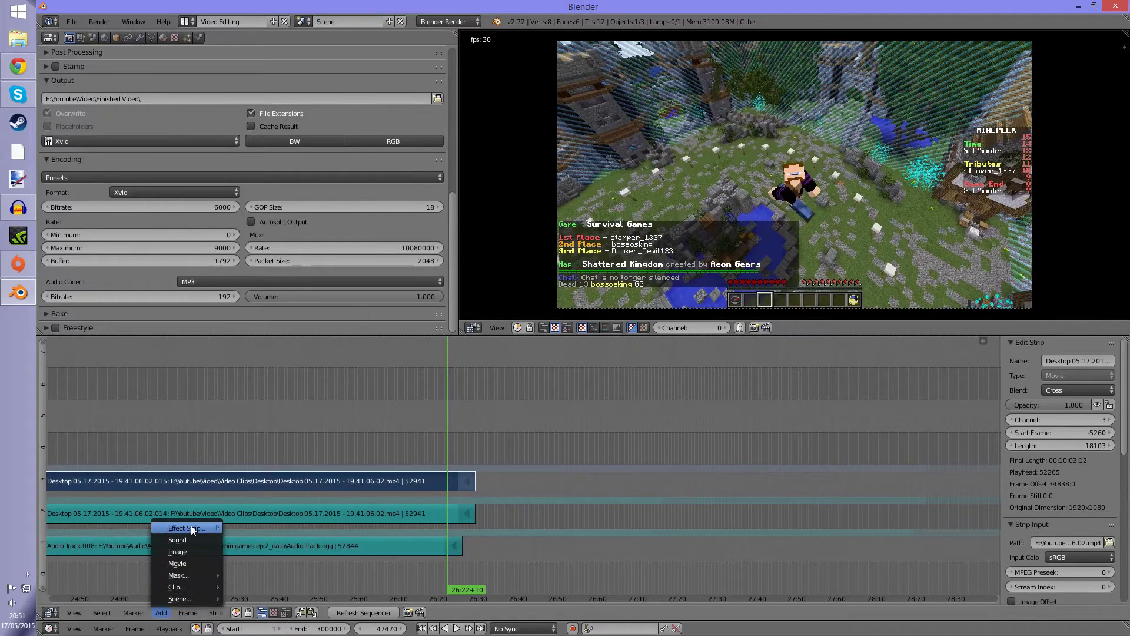
mouse_move(190, 525)
click(267, 492)
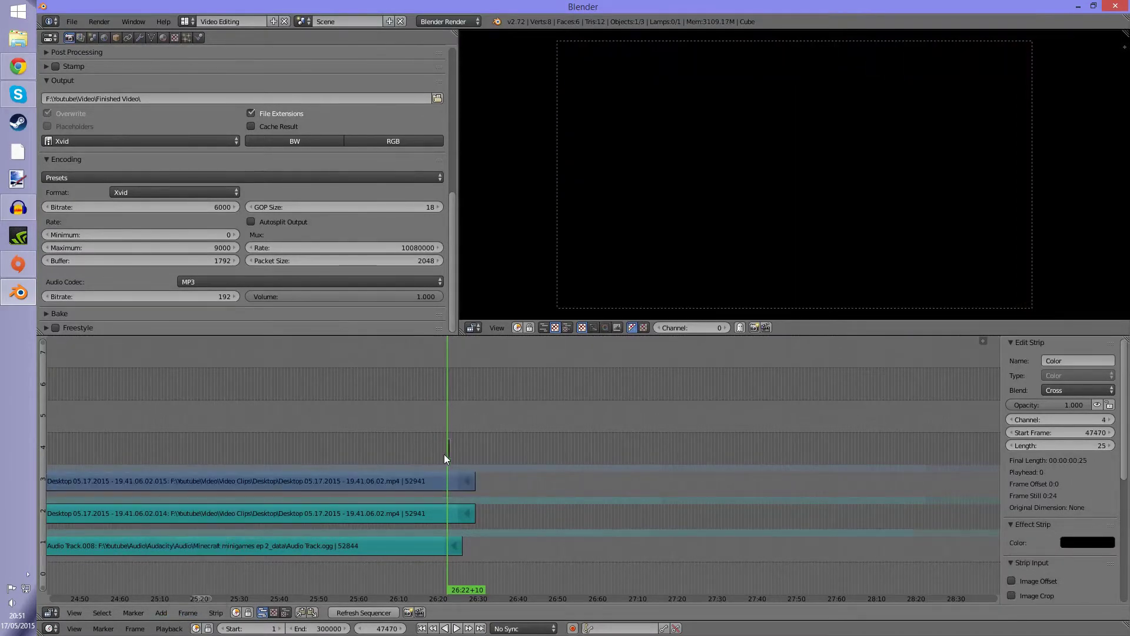
scroll(450, 453, up, 8)
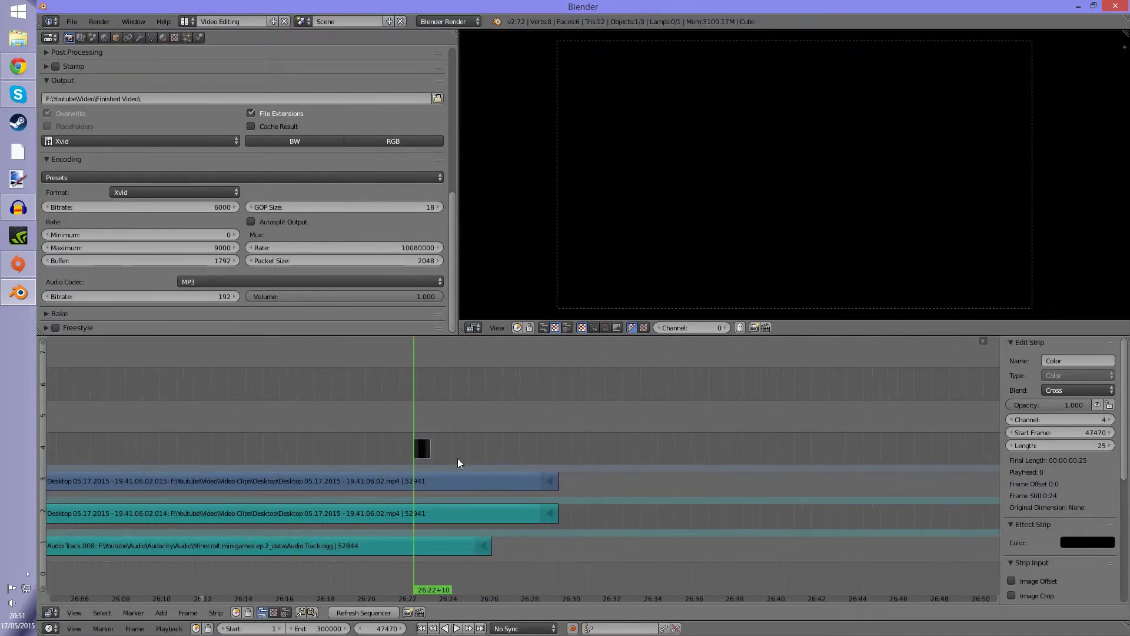
scroll(454, 464, up, 2)
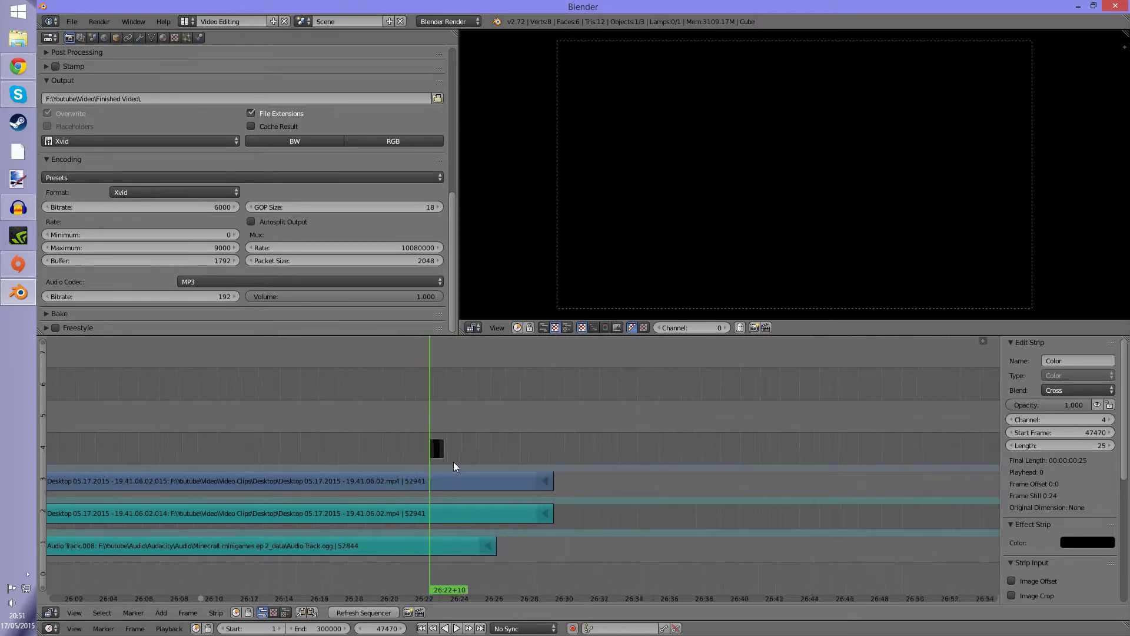
ctrl+scroll(453, 461, left, 2)
ctrl+scroll(453, 462, right, 3)
ctrl+scroll(452, 461, left, 2)
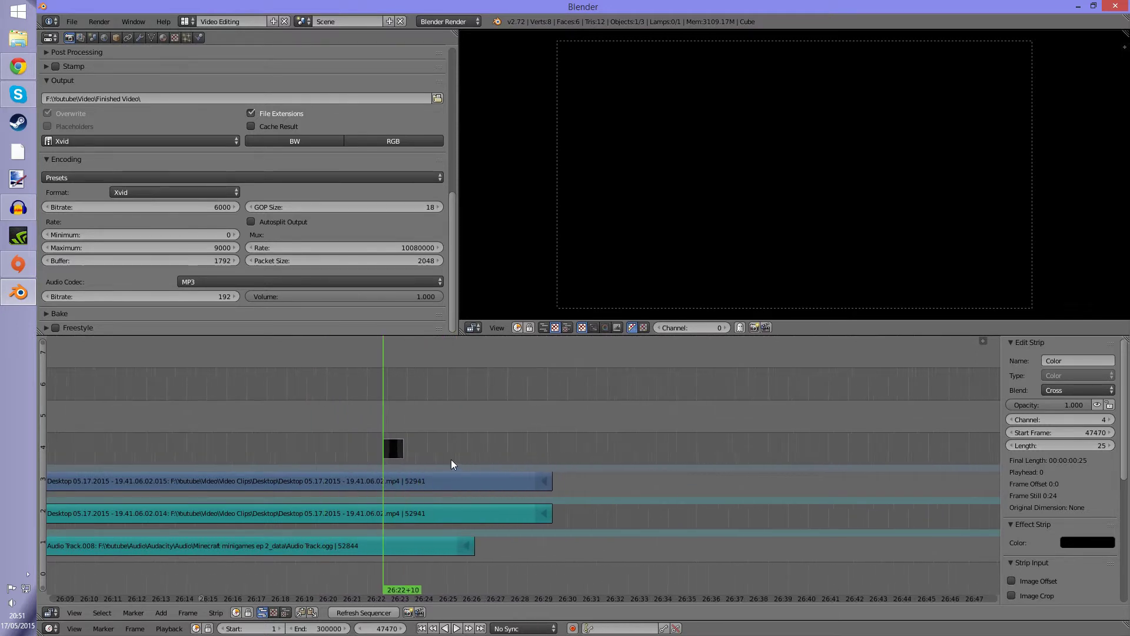
ctrl+scroll(450, 460, right, 1)
- Extend the Color strip's end to the end of the movie strip, giving it a length of 211 frames
drag(459, 451, 402, 424)
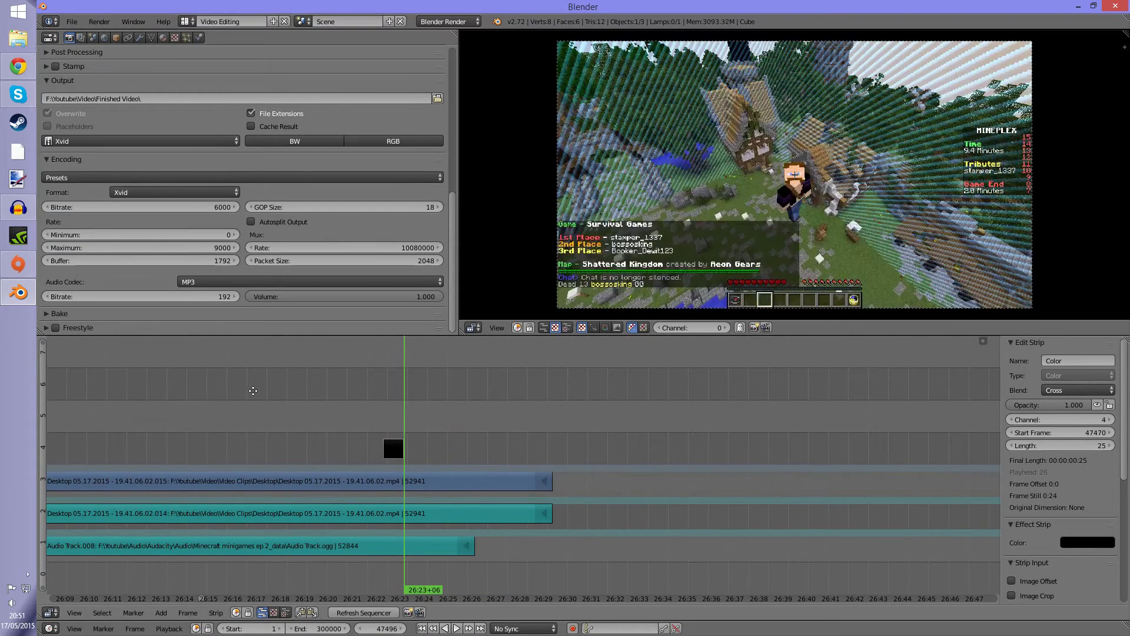
ctrl+scroll(250, 388, left, 3)
ctrl+scroll(312, 415, right, 4)
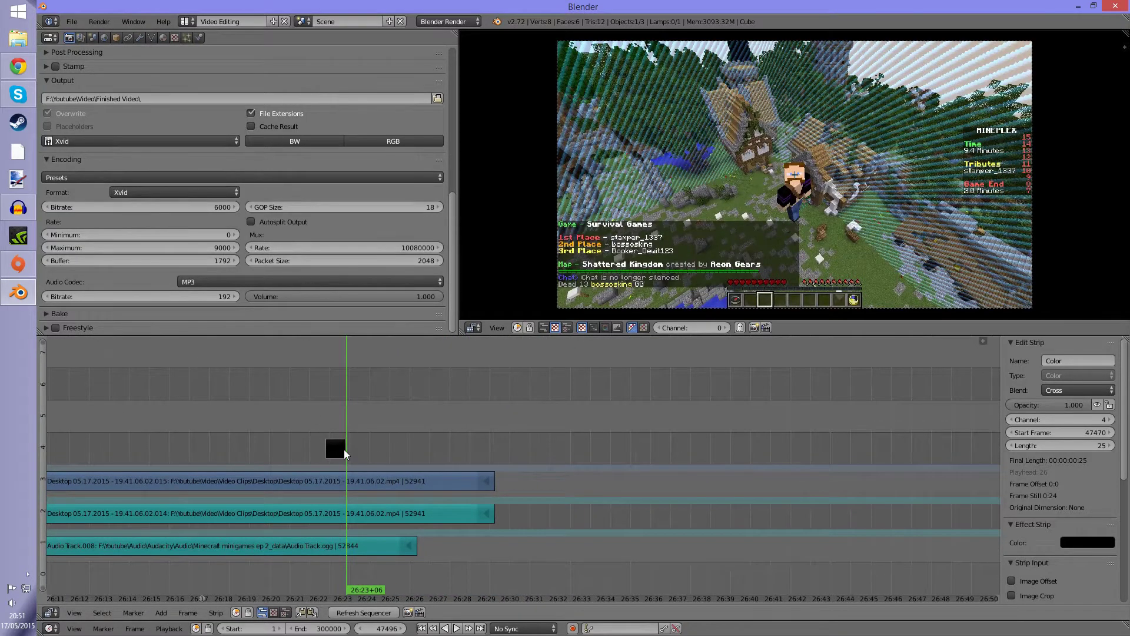
drag(343, 450, 493, 481)
- Add a Gamma Cross effect from the last movie strip to the Color strip to fade the video to black
click(450, 485)
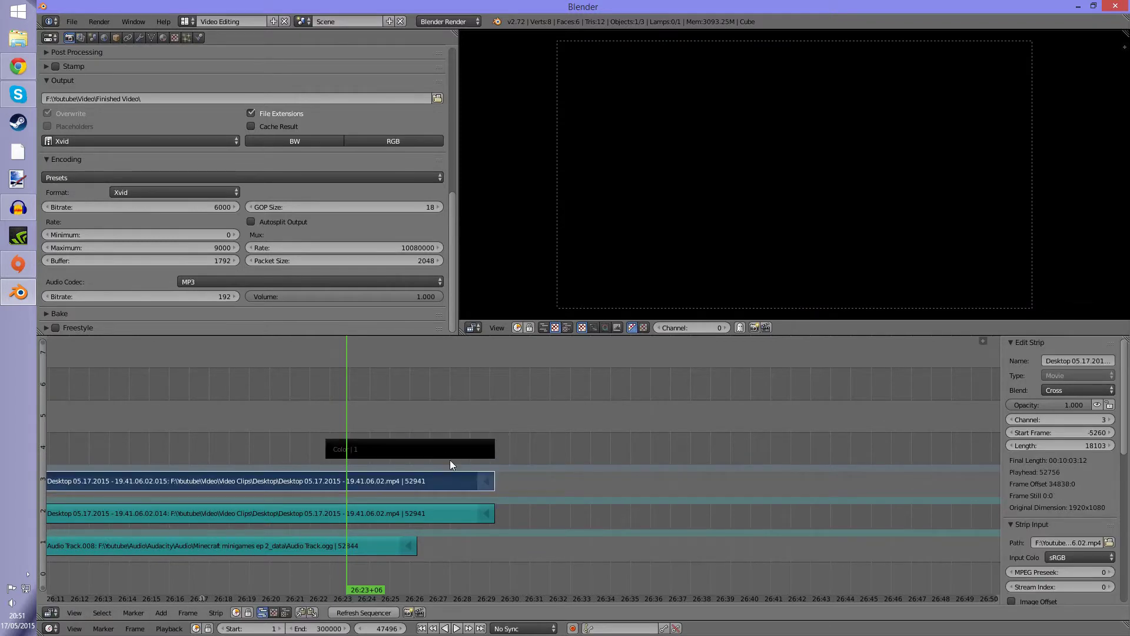
click(161, 615)
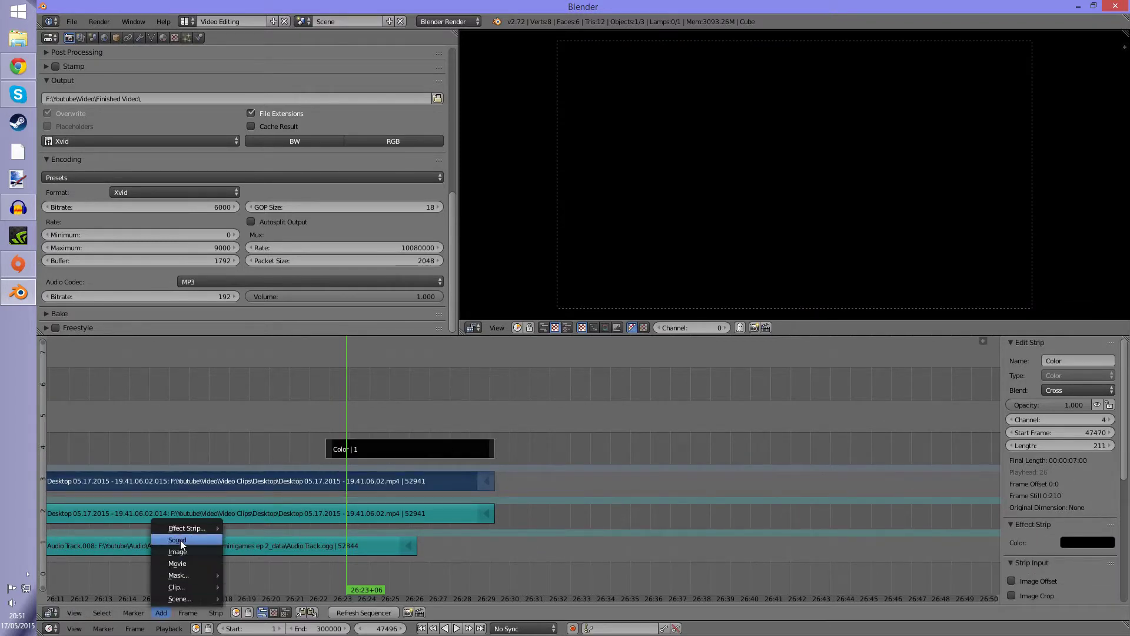
mouse_move(179, 531)
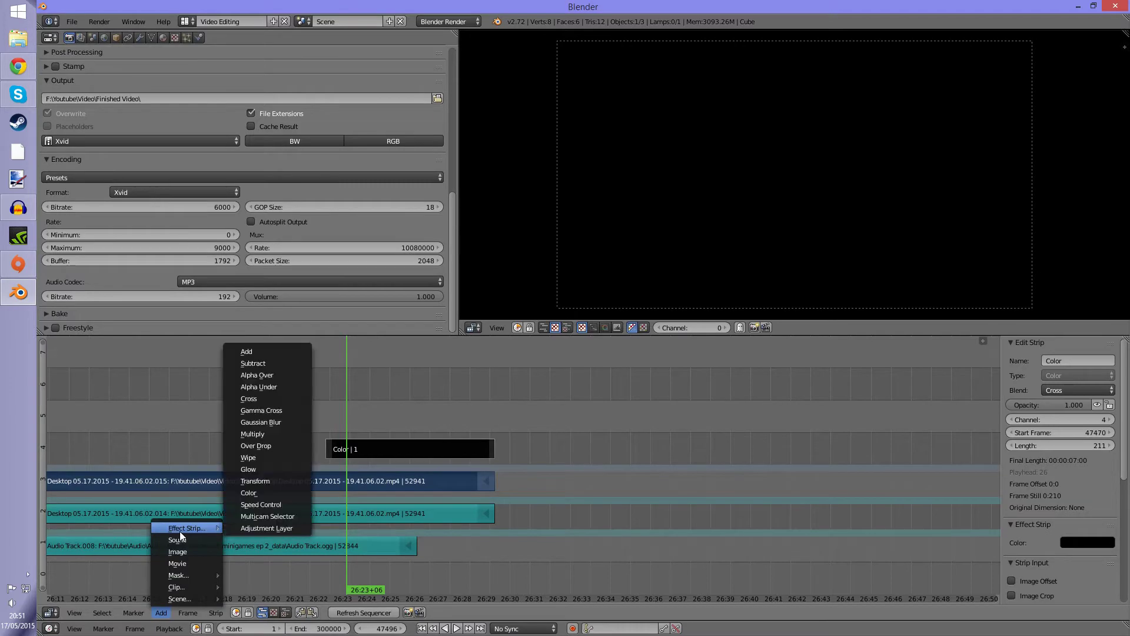
click(276, 409)
- Play back the fade to black from frame 47471 to check the Gamma Cross effect
drag(297, 422, 327, 466)
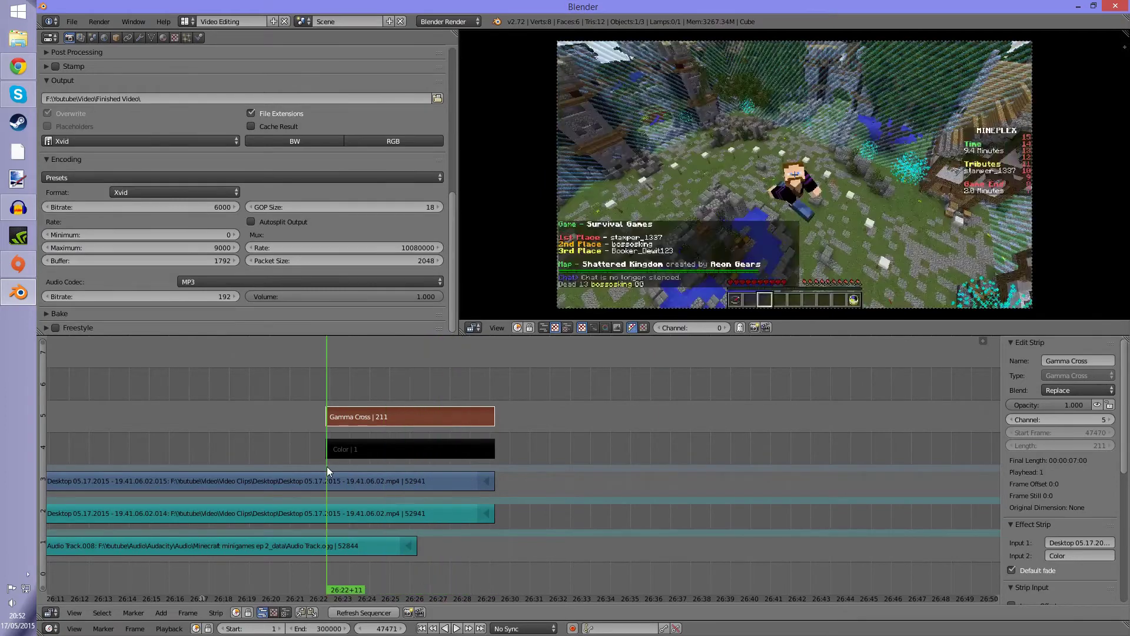
click(457, 629)
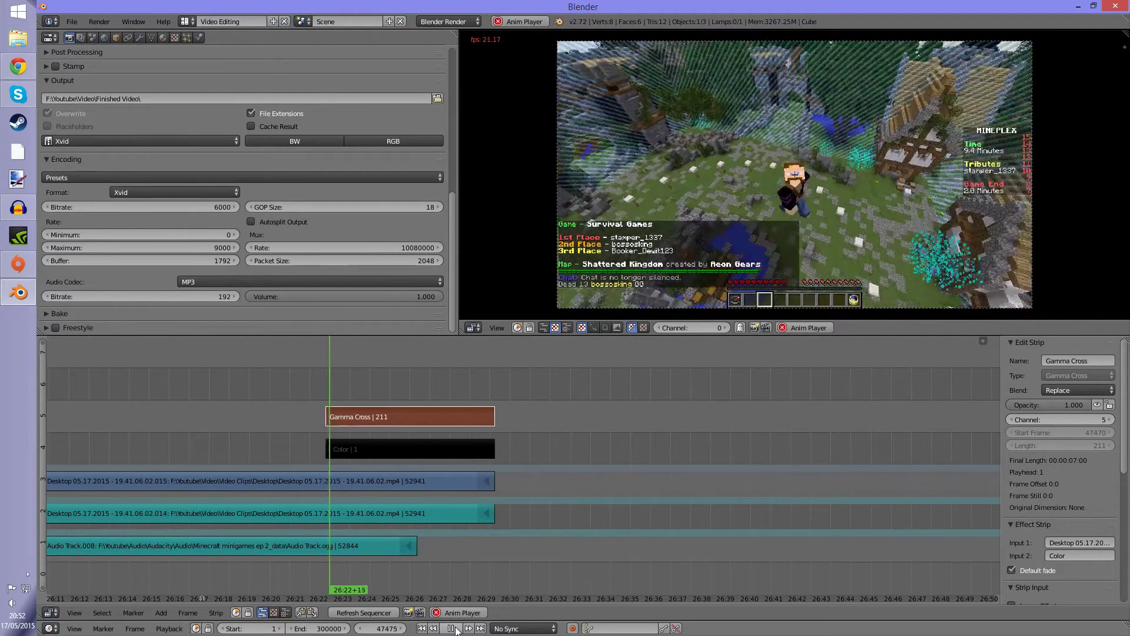
middle_drag(439, 564, 503, 549)
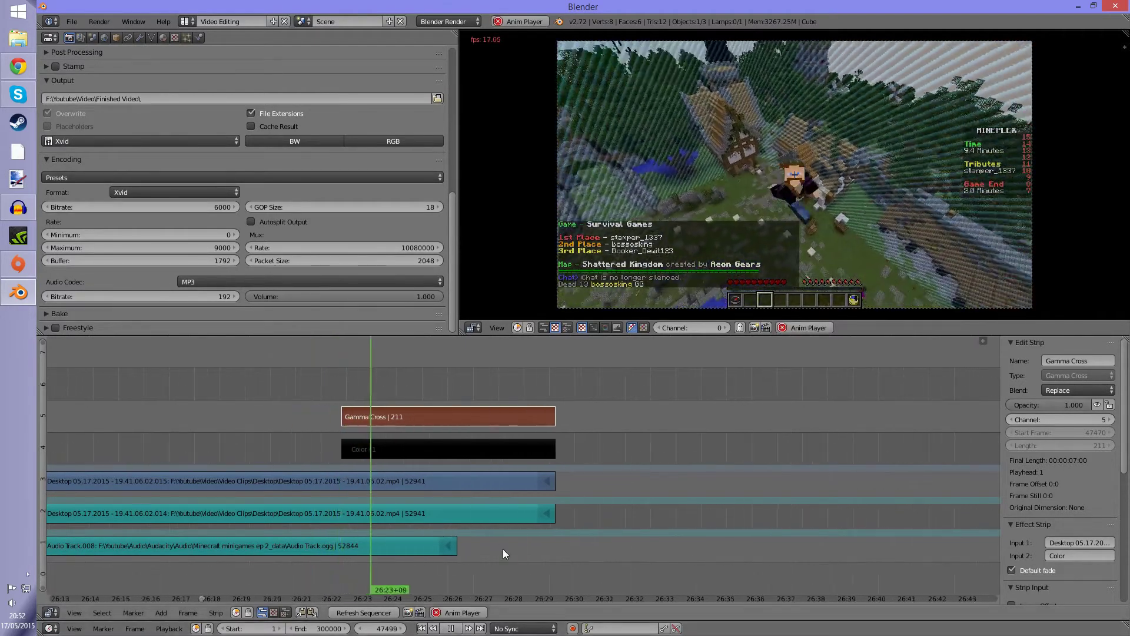
scroll(504, 553, up, 2)
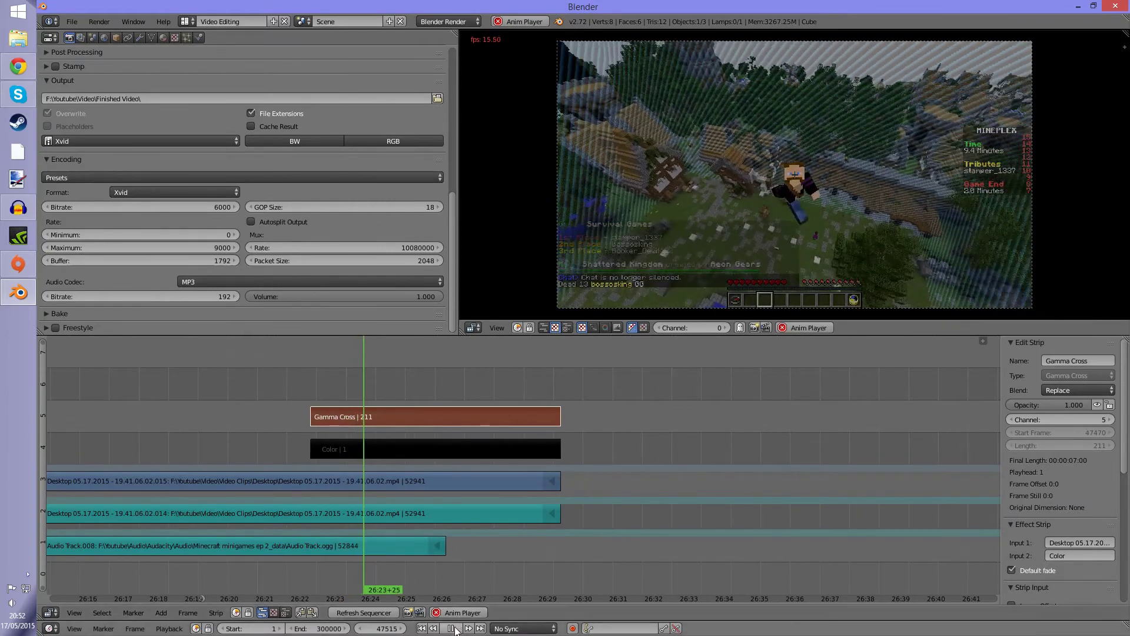
click(453, 627)
- Cut the clip sound and movie strips at frame 47584, where the audio track ends
click(426, 563)
drag(426, 563, 445, 566)
scroll(446, 567, up, 4)
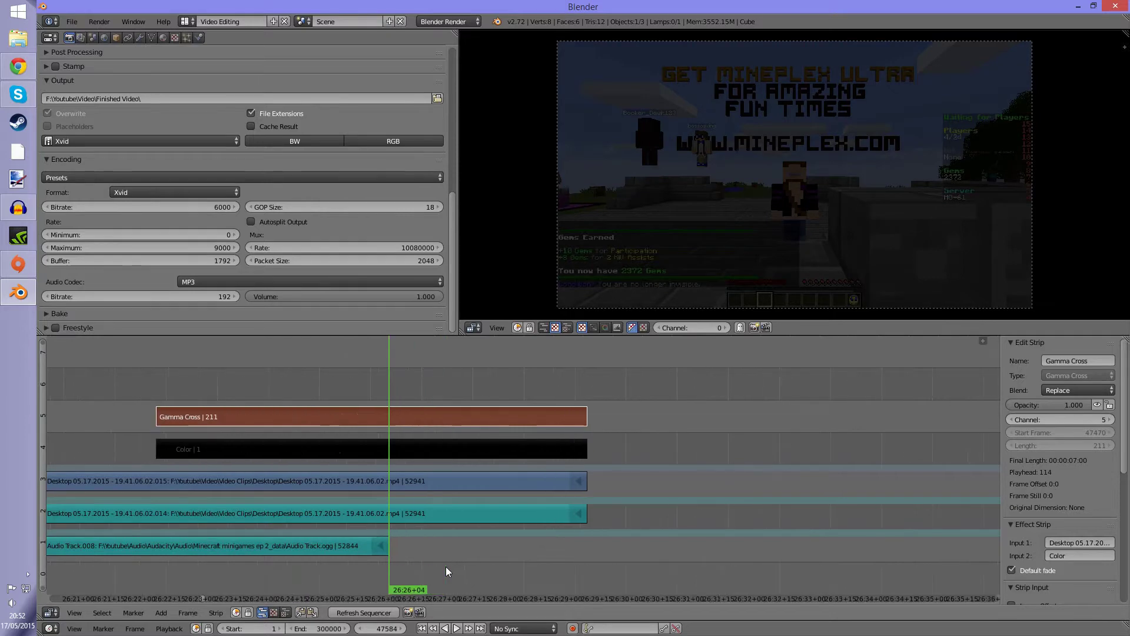
click(353, 522)
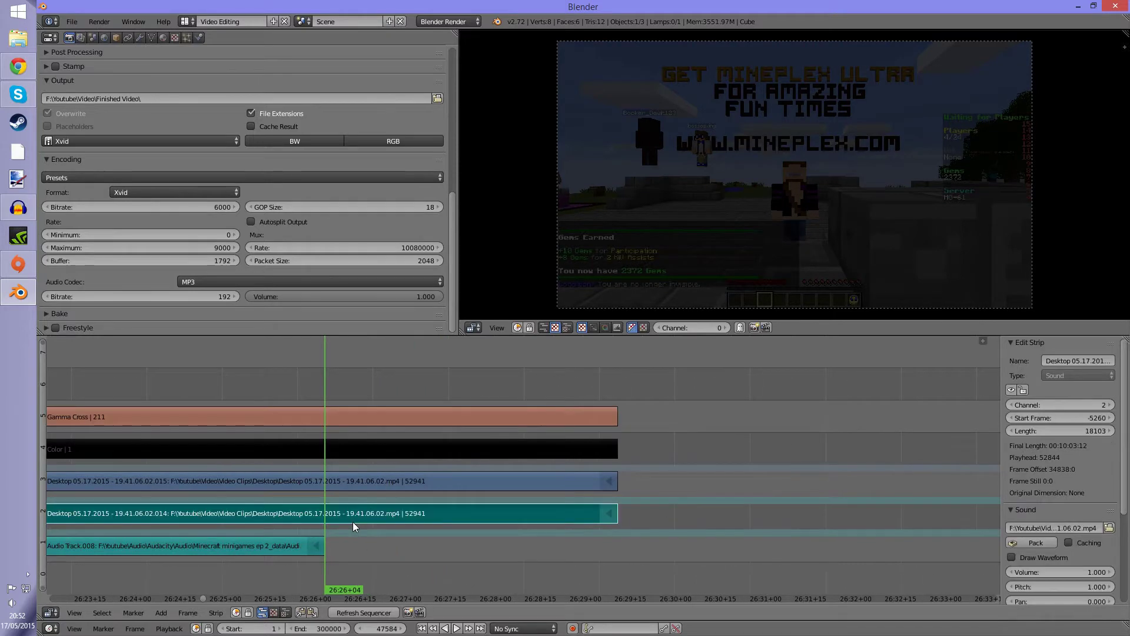
key(k)
click(337, 478)
key(k)
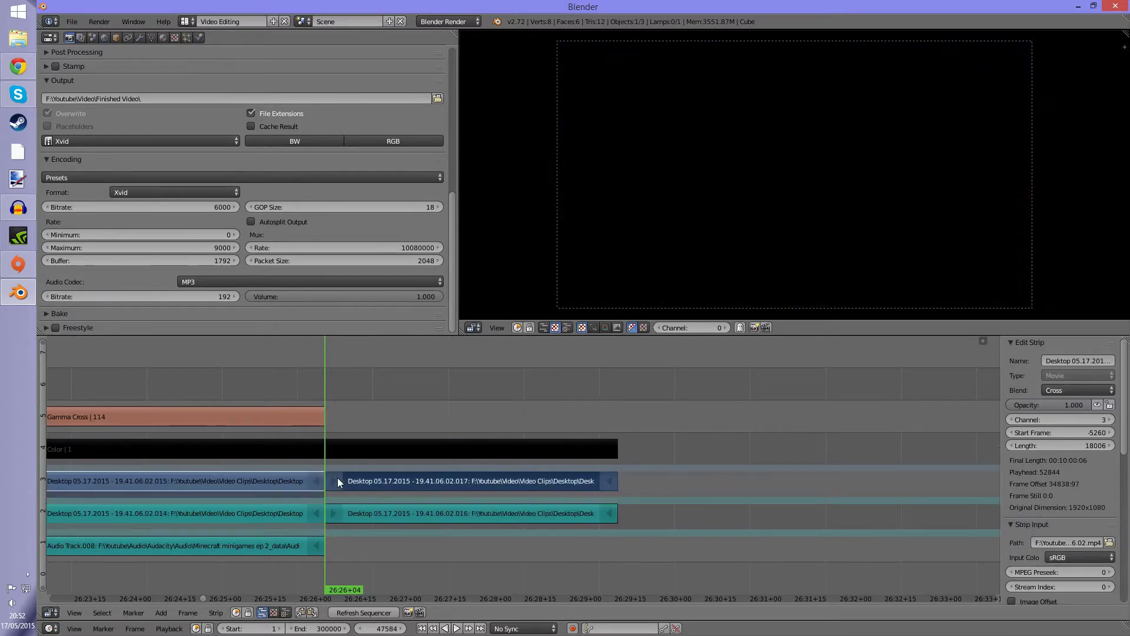
- Erase the leftover clip sound and movie pieces after frame 47584
click(356, 513)
key(x)
click(356, 513)
click(361, 485)
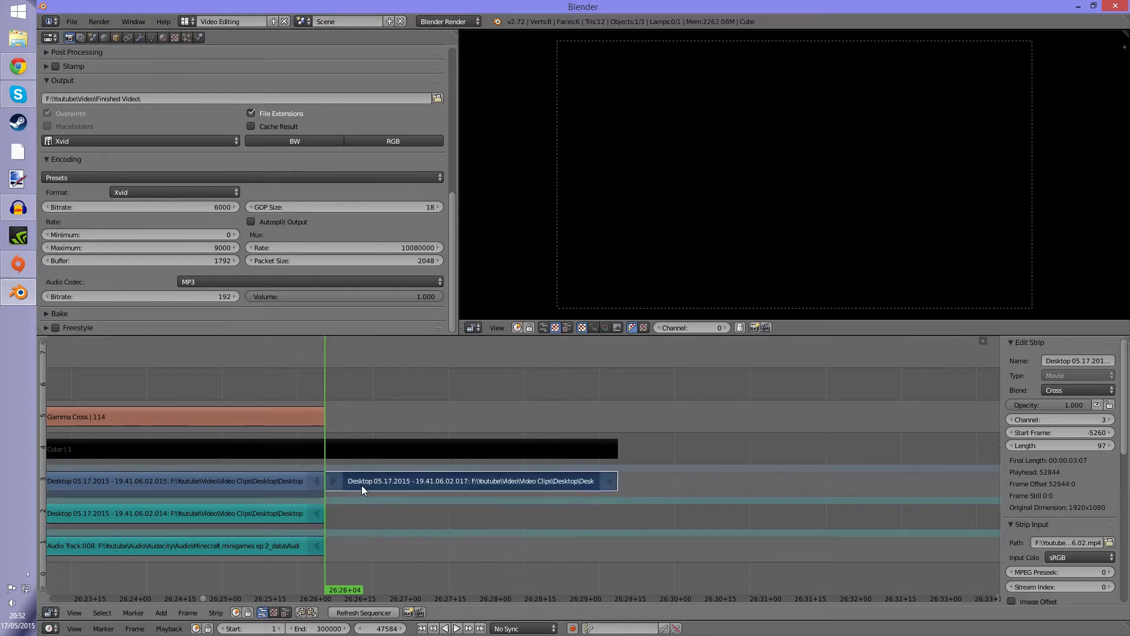
key(x)
click(362, 485)
- Shorten the Color strip to 114 frames so it ends together with the movie and audio strips
click(381, 452)
key(g)
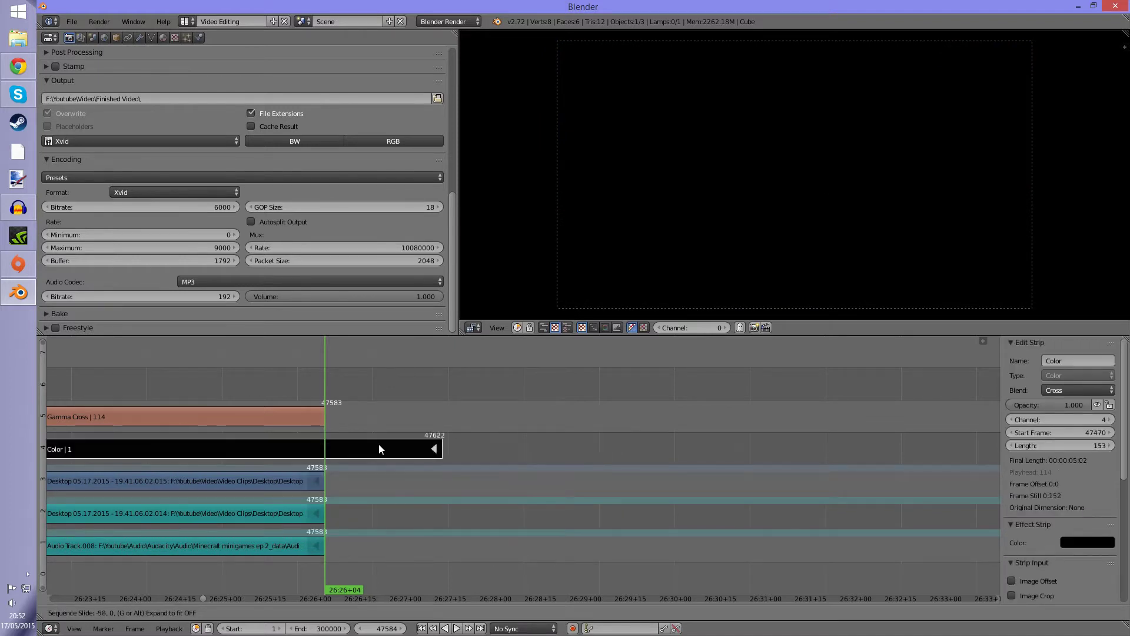
click(313, 441)
- Set the scene's end frame to 47584, matching the end of the strips
scroll(315, 443, down, 3)
scroll(317, 443, down, 5)
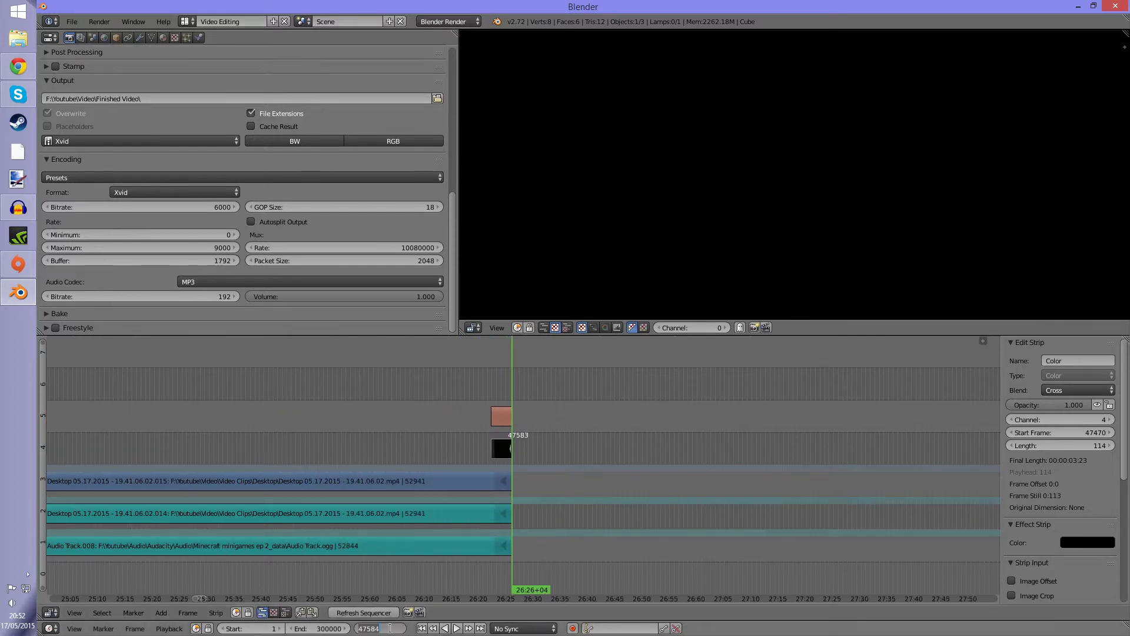
click(364, 574)
scroll(365, 573, up, 6)
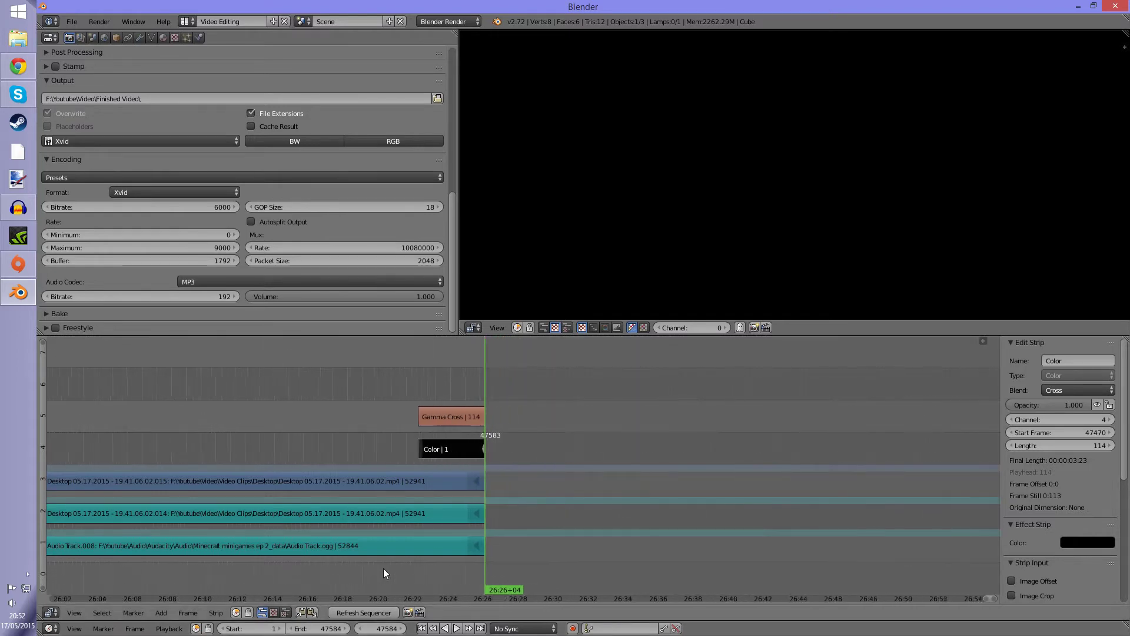
scroll(396, 569, up, 3)
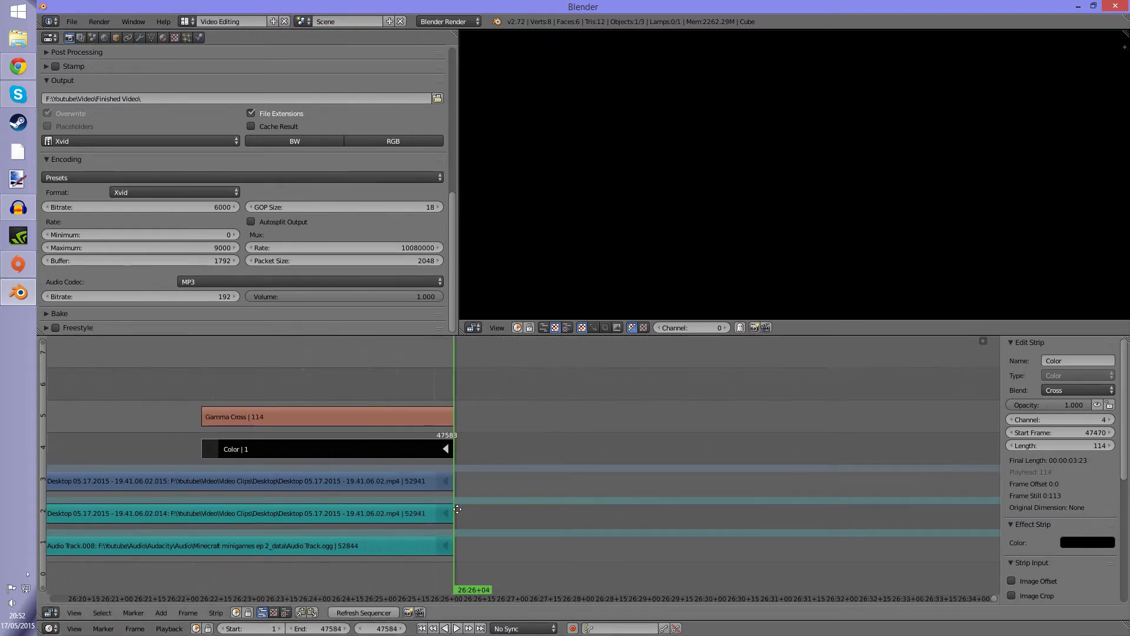
- Look over the complete sequence of joined strips and scrub through it up to frame 28206
scroll(463, 517, down, 10)
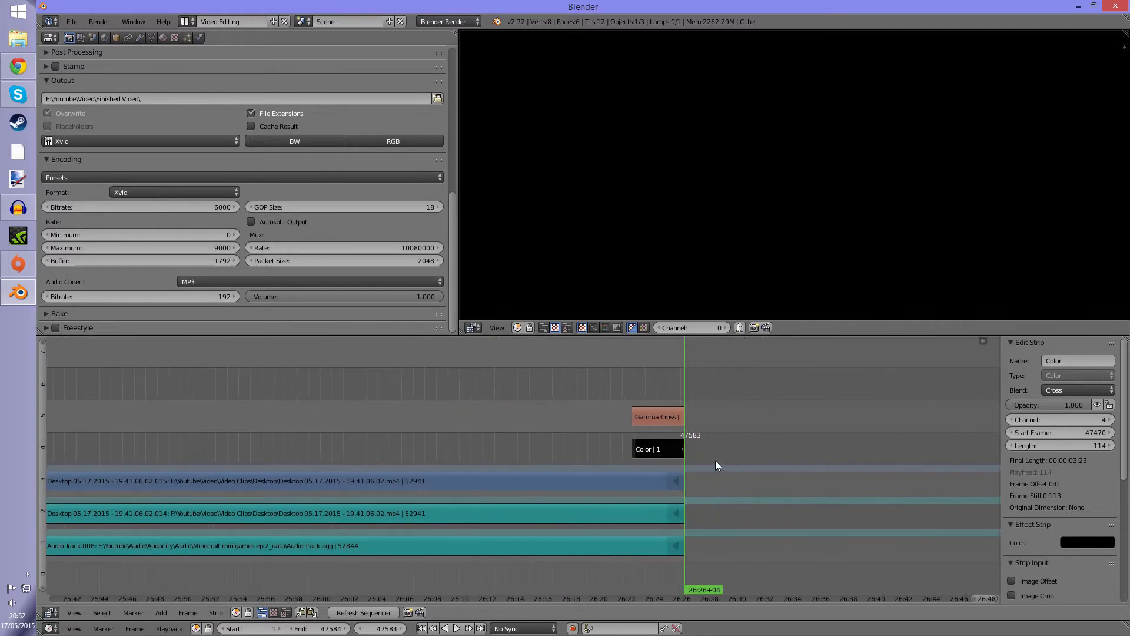
scroll(412, 483, down, 10)
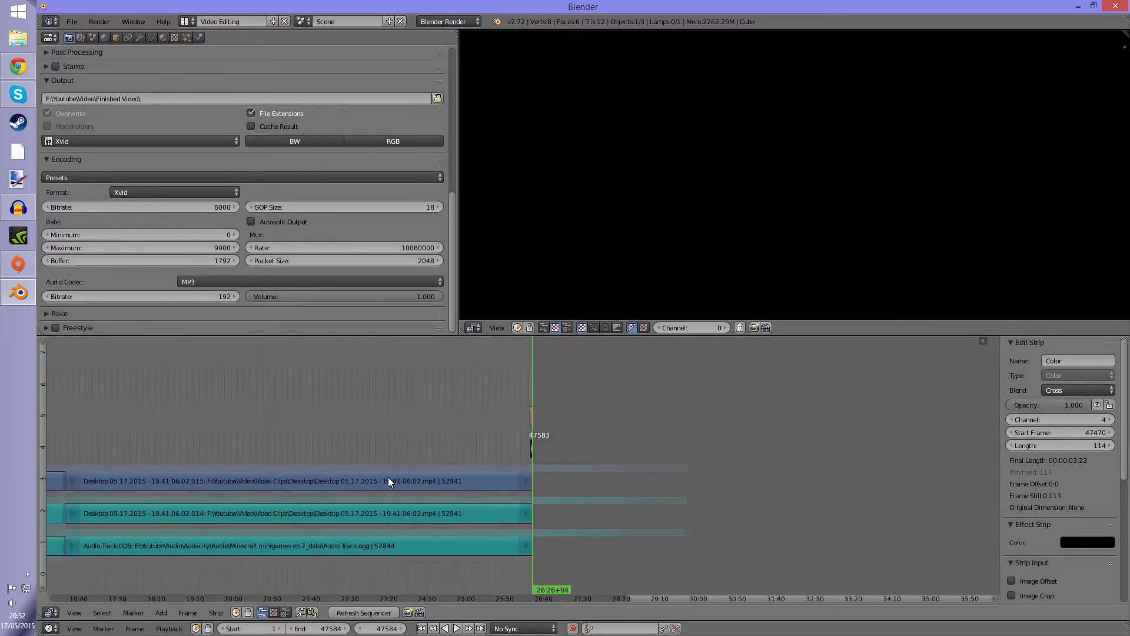
scroll(284, 505, down, 5)
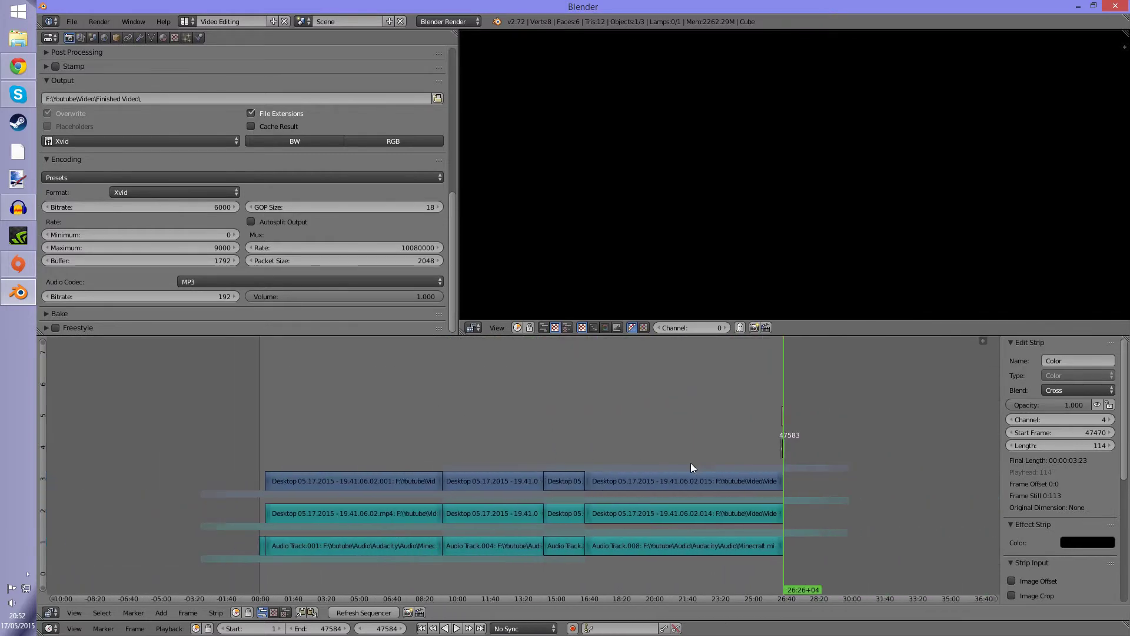
scroll(348, 525, up, 10)
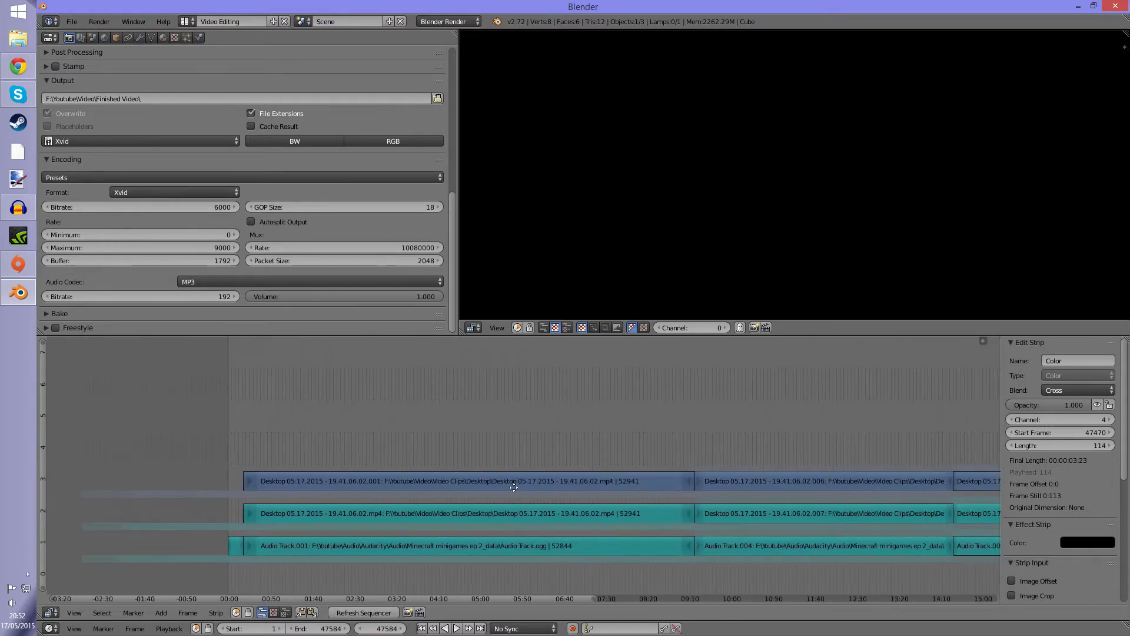
drag(363, 581, 889, 394)
middle_drag(889, 395, 644, 563)
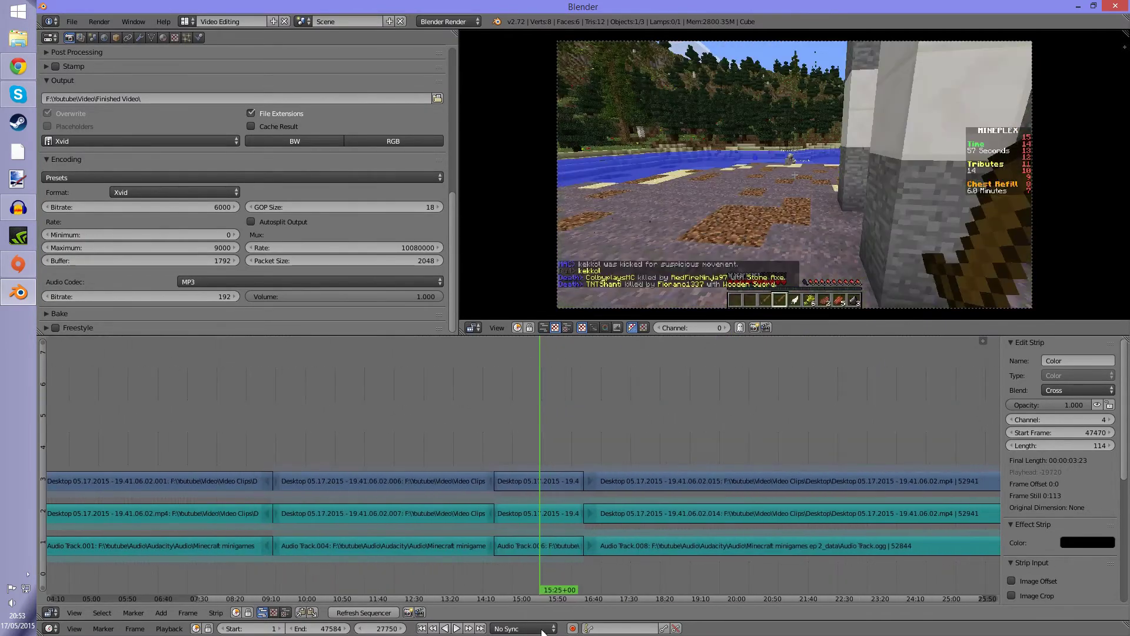
mouse_move(549, 457)
mouse_down()
mouse_move(534, 450)
mouse_move(591, 454)
mouse_move(542, 453)
mouse_move(552, 454)
mouse_up()
scroll(552, 455, down, 3)
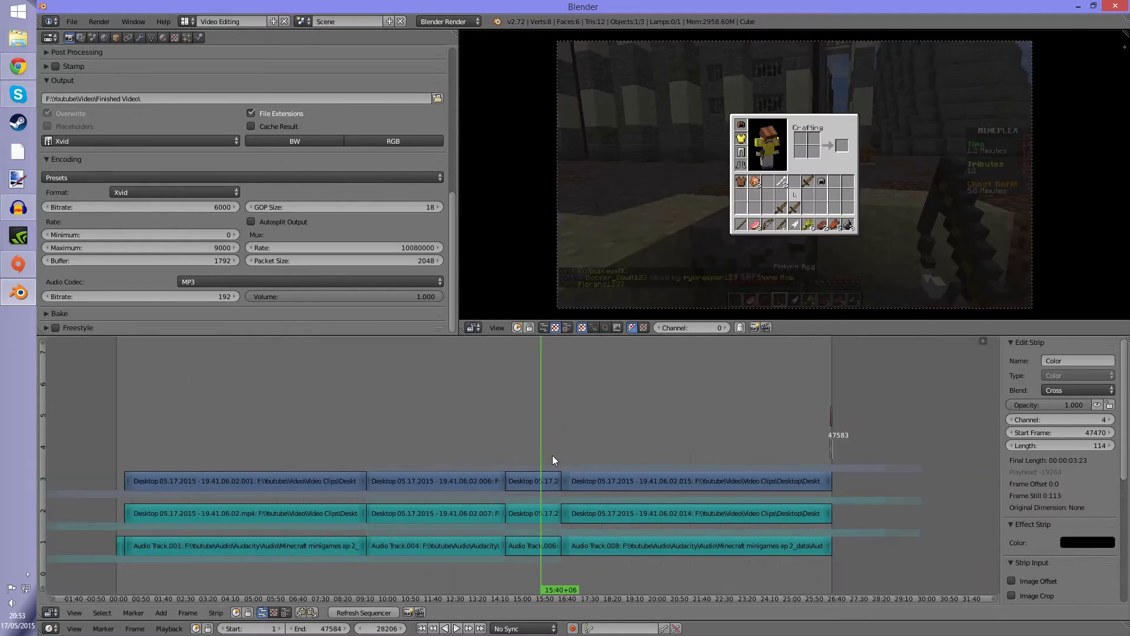
ctrl+scroll(552, 454, left, 2)
scroll(614, 451, up, 5)
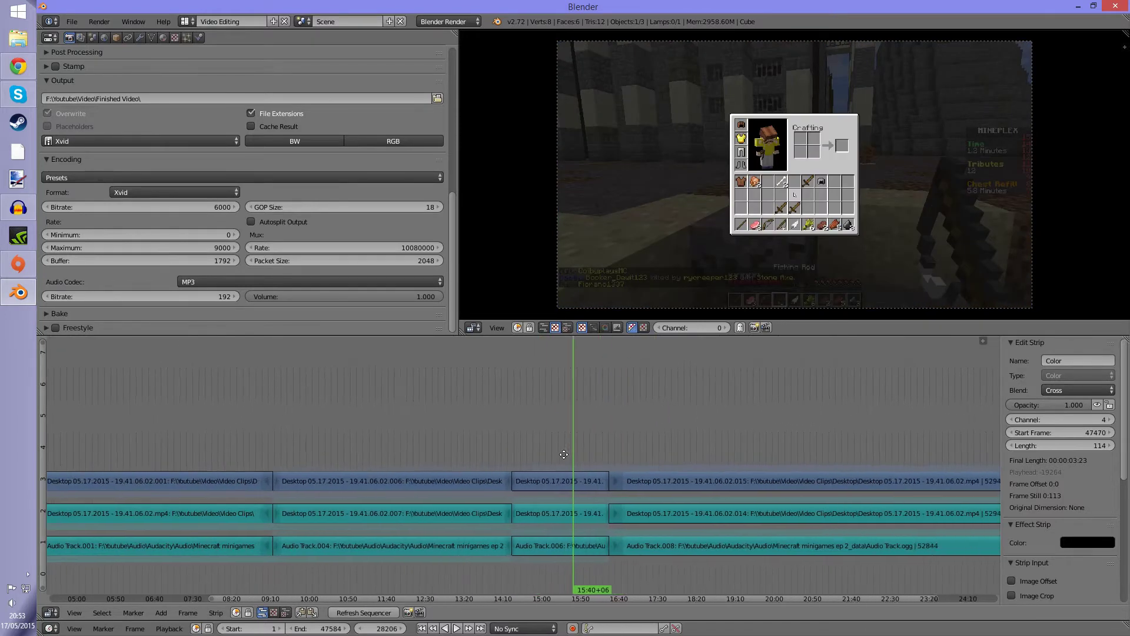
- Cut the gameplay movie strip on channel 3 at frame 27631
drag(562, 454, 570, 466)
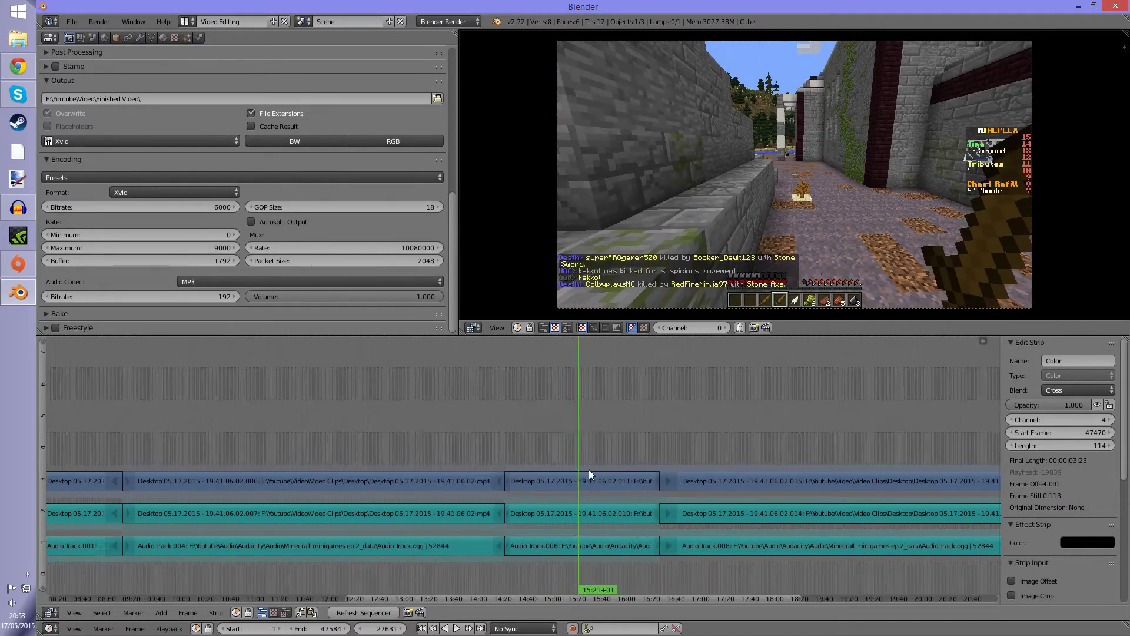
scroll(589, 468, up, 2)
right_click(503, 481)
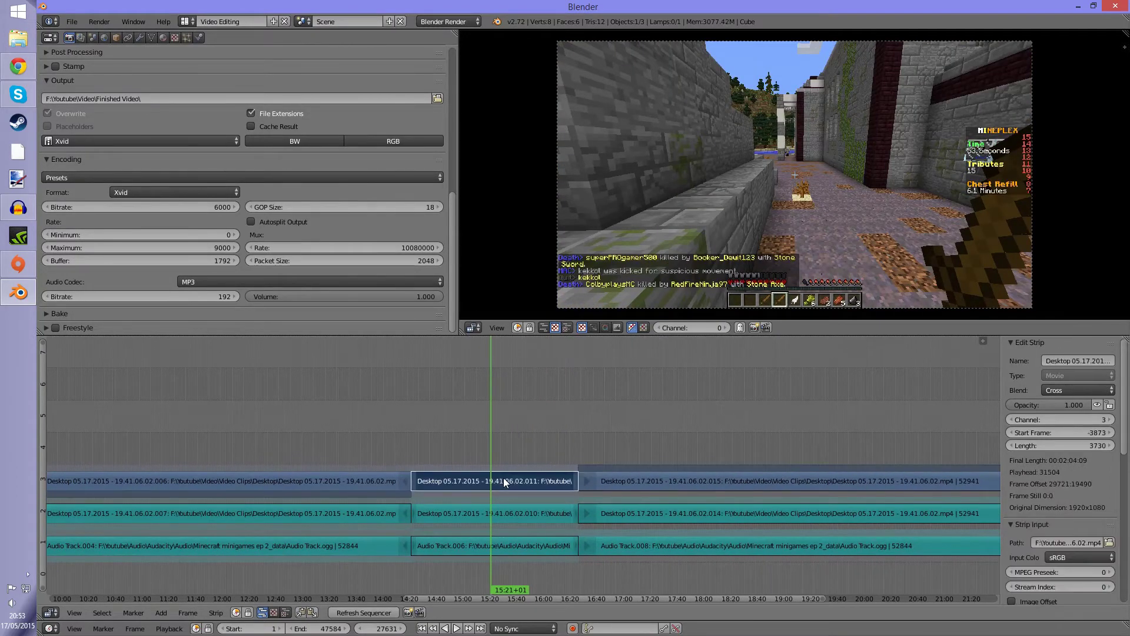
key(k)
- Play on to frame 28540 and cut the movie strip there to isolate the section for the intro
scroll(532, 497, up, 2)
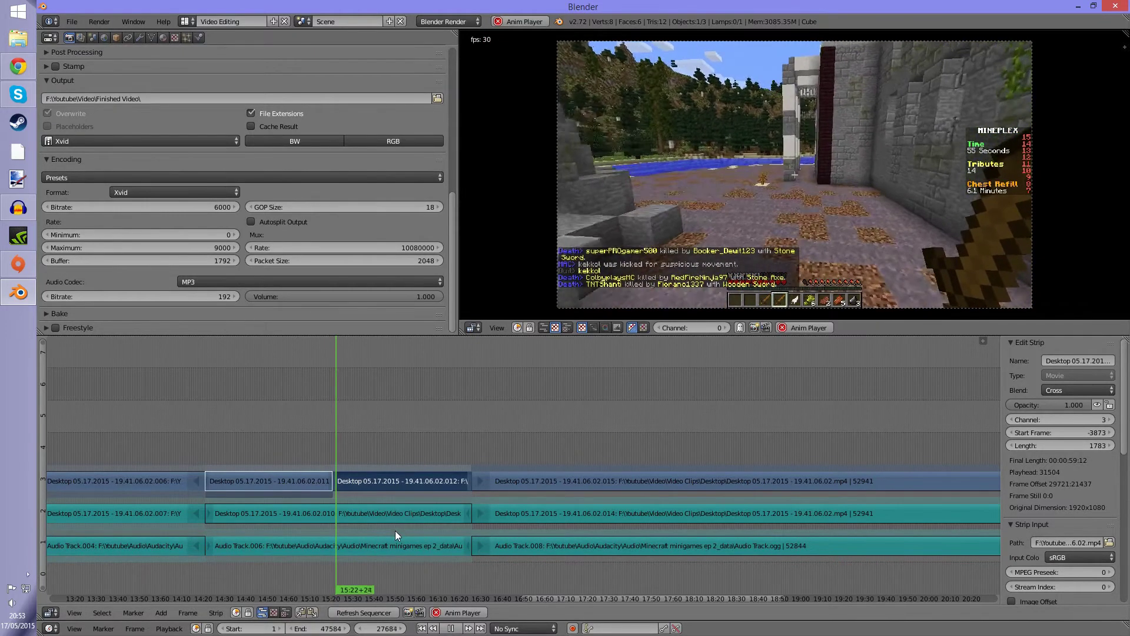
key(alt+a)
right_click(382, 482)
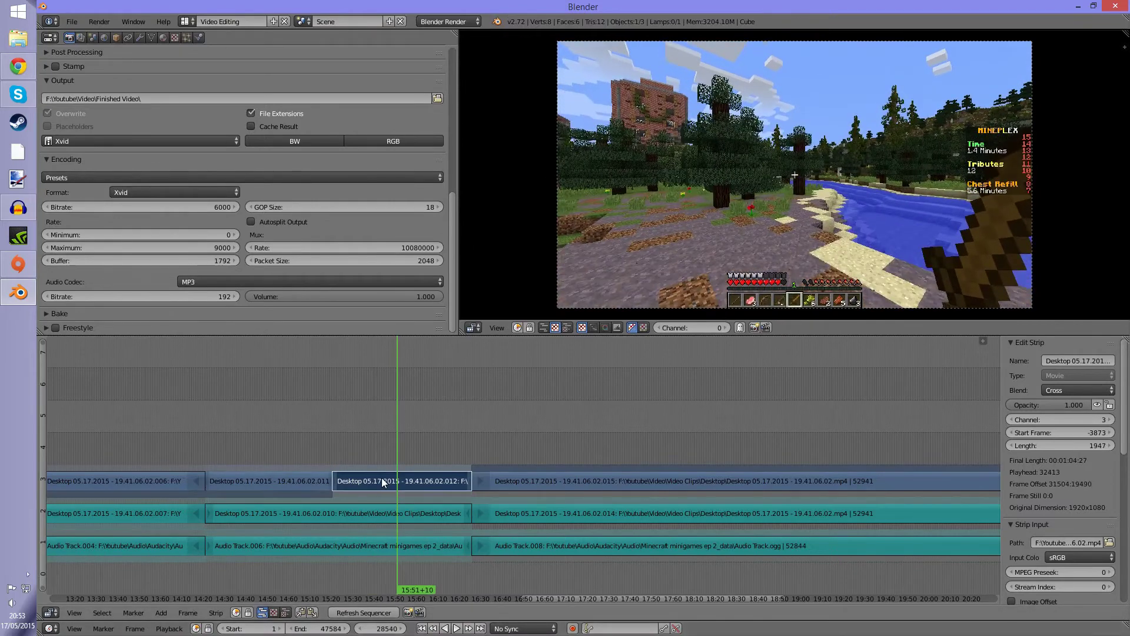
key(k)
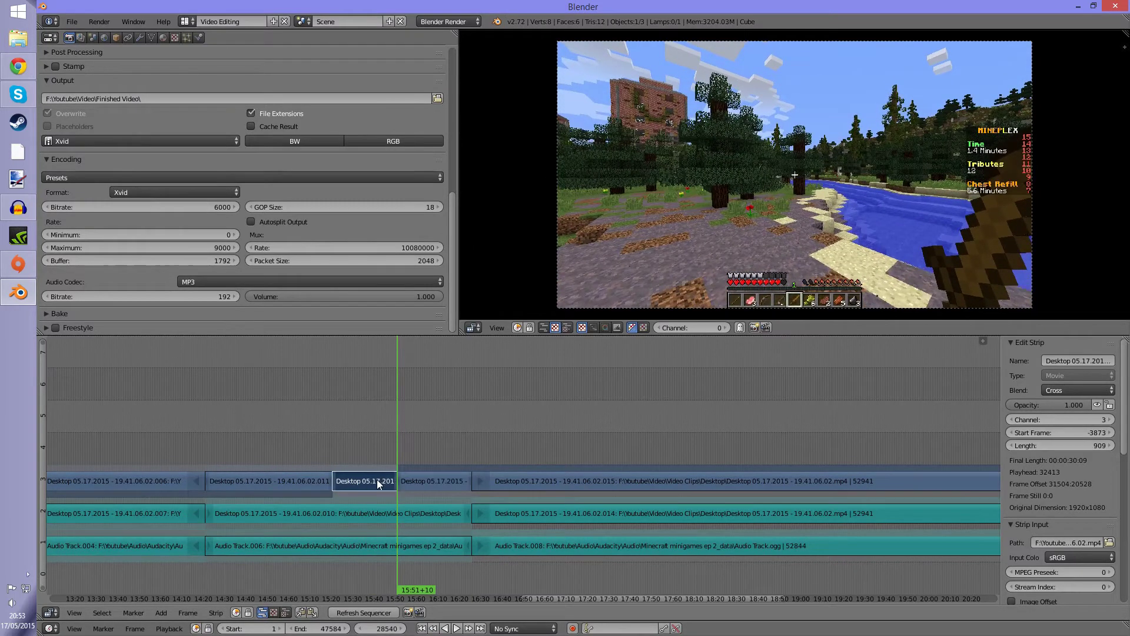
- Duplicate the isolated movie piece and place it on channel 3 directly before the first gameplay movie strip
scroll(428, 524, down, 3)
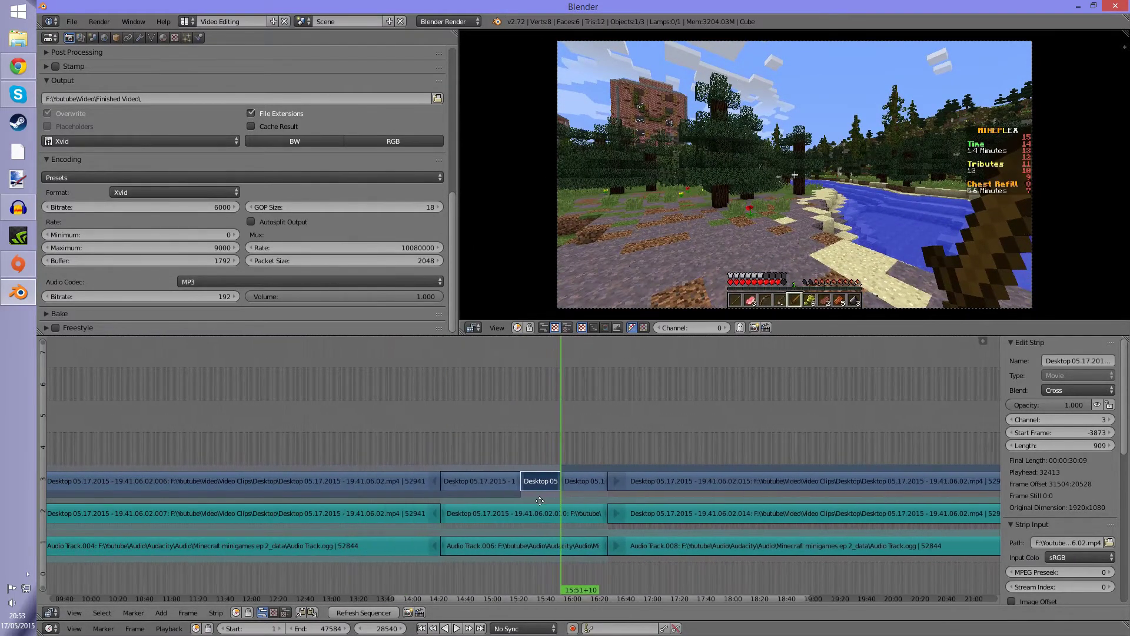
key(shift+Left)
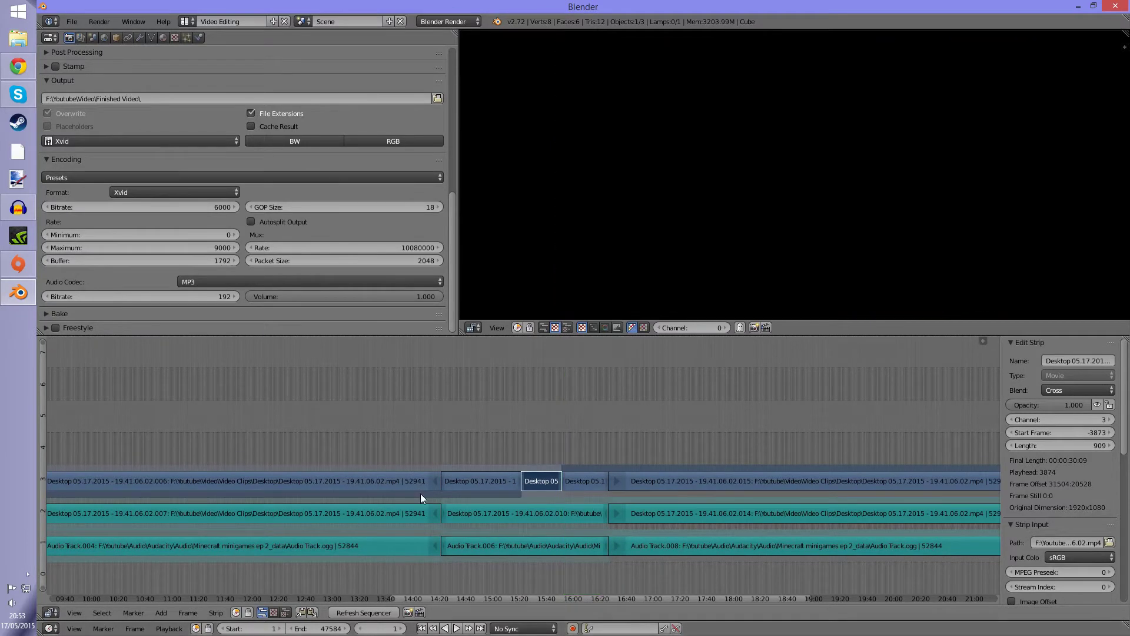
scroll(423, 495, down, 3)
scroll(340, 489, up, 8)
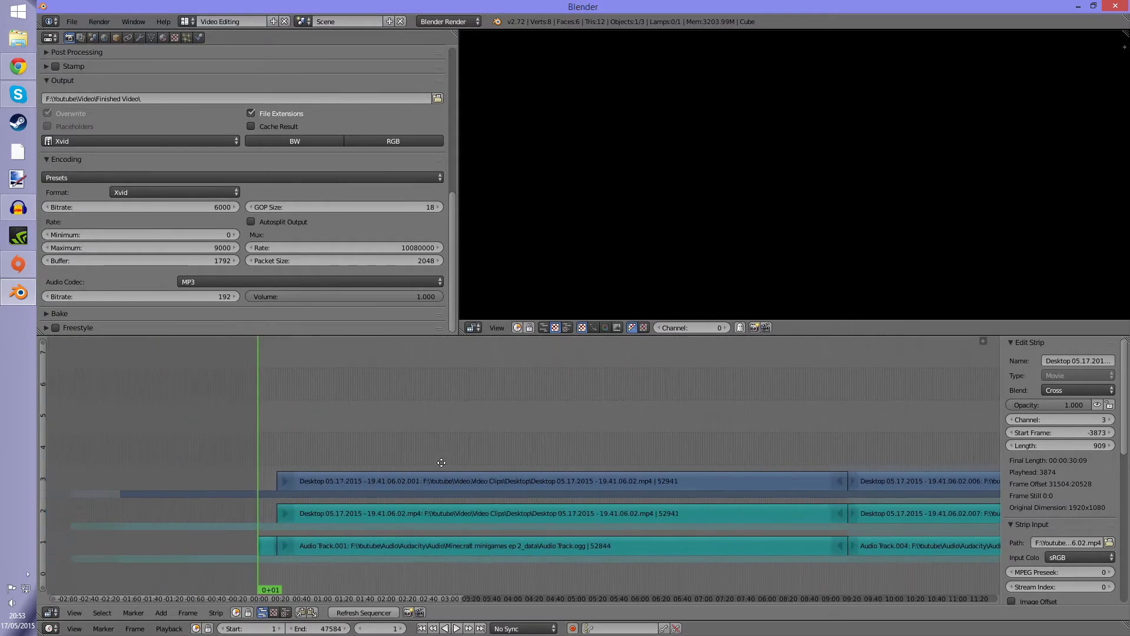
scroll(491, 471, up, 4)
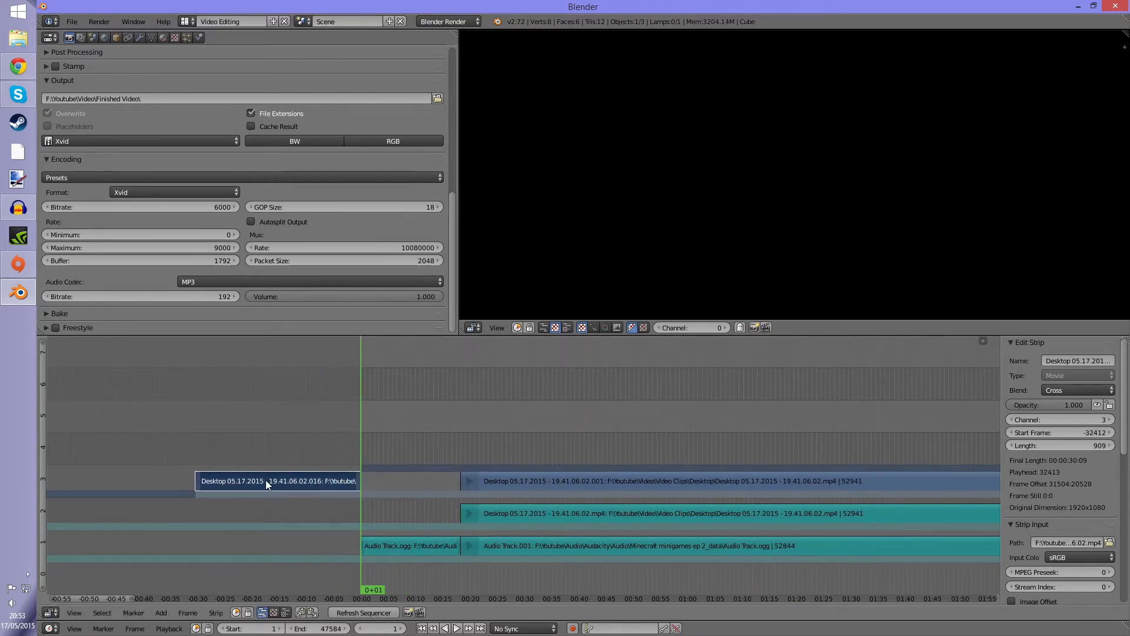
right_drag(266, 479, 394, 502)
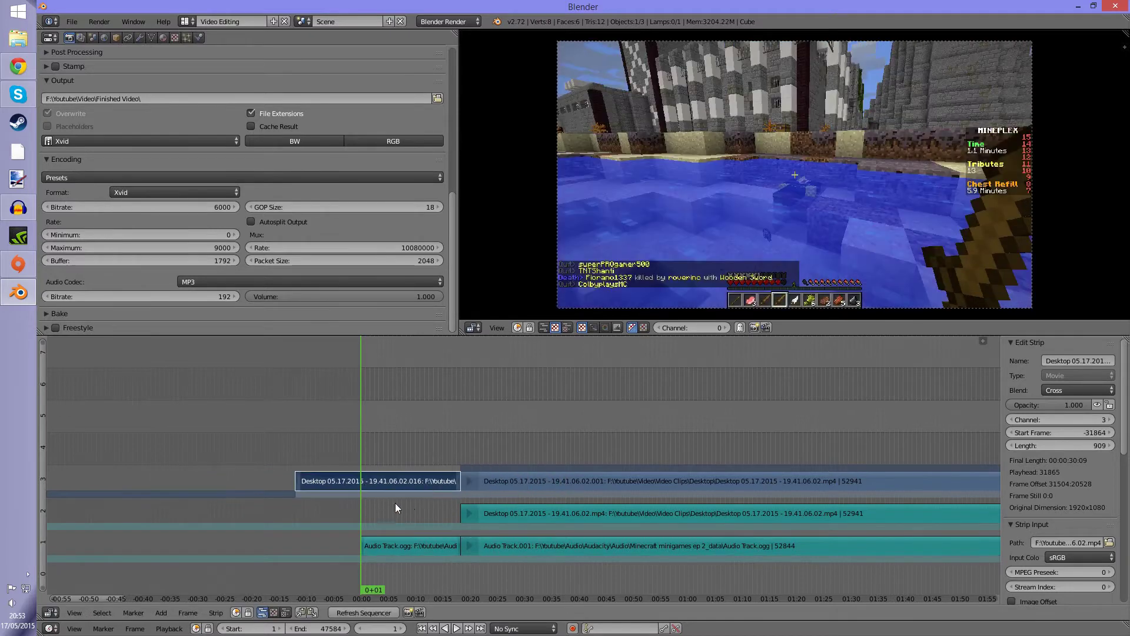
- Cut the duplicated movie piece at frame 1 and erase the part before that frame
scroll(343, 499, up, 3)
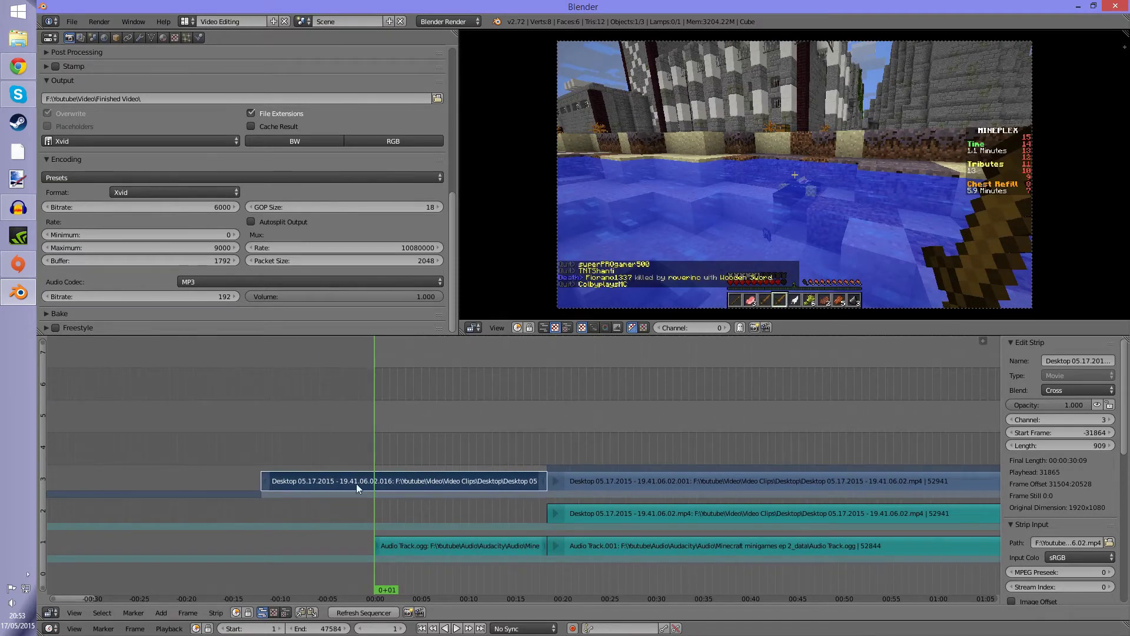
key(k)
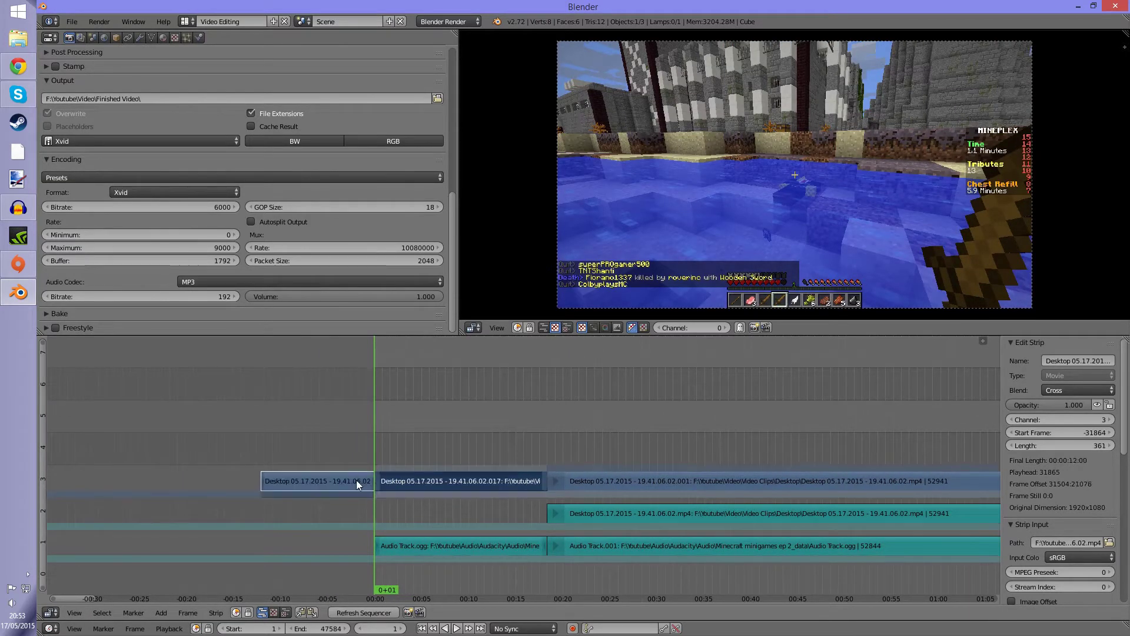
key(x)
click(356, 479)
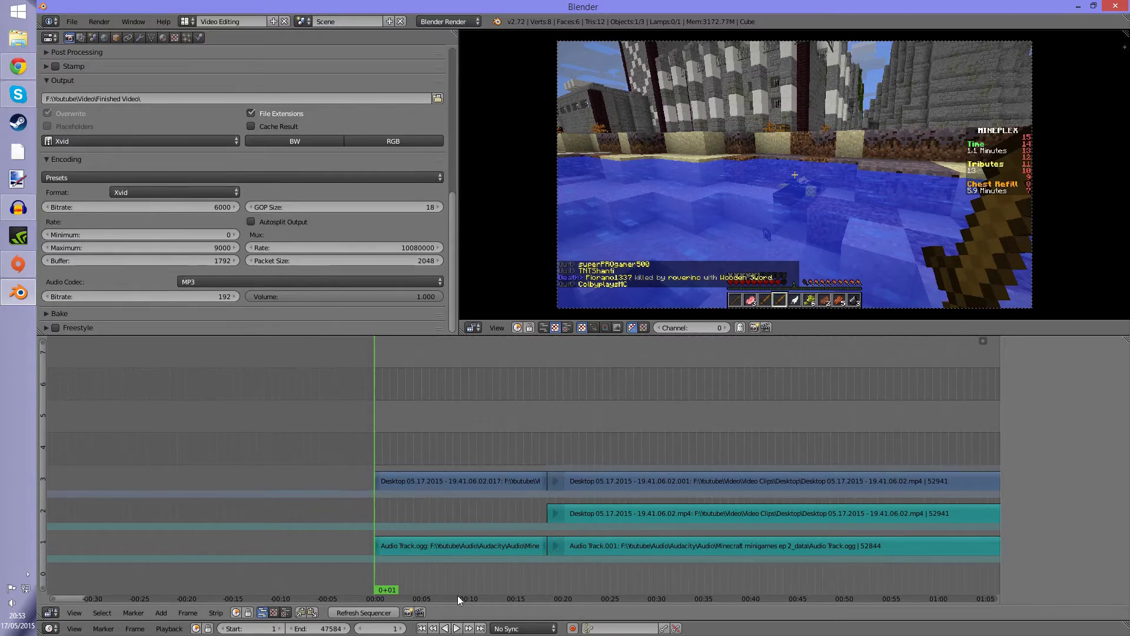
- Preview the intro, cut its movie piece at frame 312 and erase the part after the cut
click(457, 628)
scroll(495, 539, up, 3)
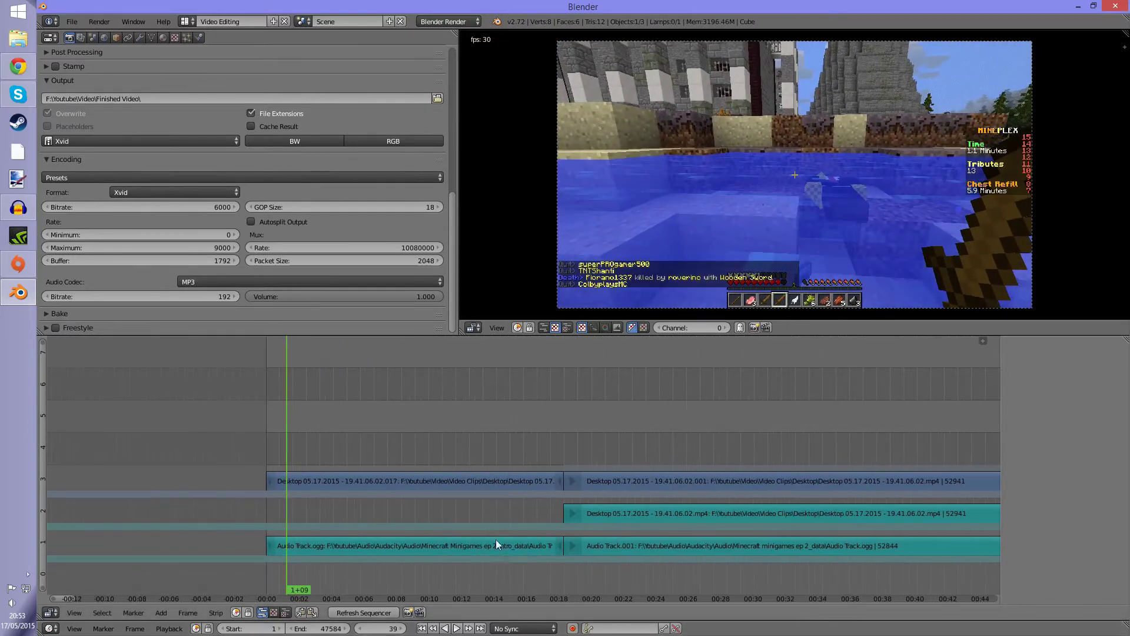
scroll(496, 539, up, 2)
mouse_move(412, 510)
mouse_down()
mouse_move(399, 516)
mouse_move(411, 520)
mouse_up()
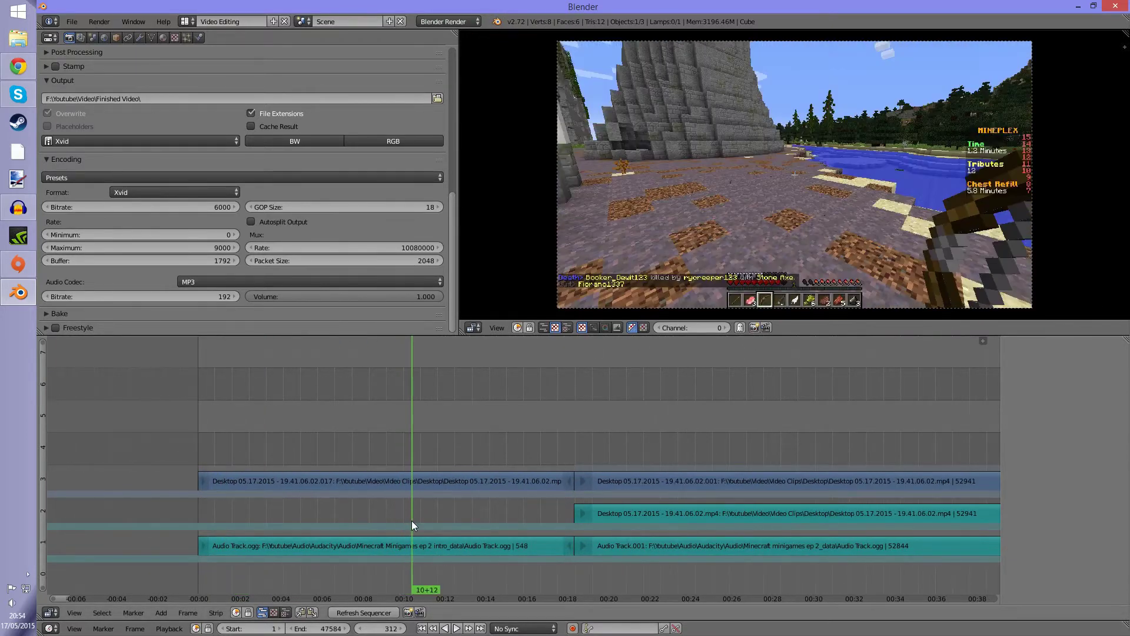
right_click(422, 481)
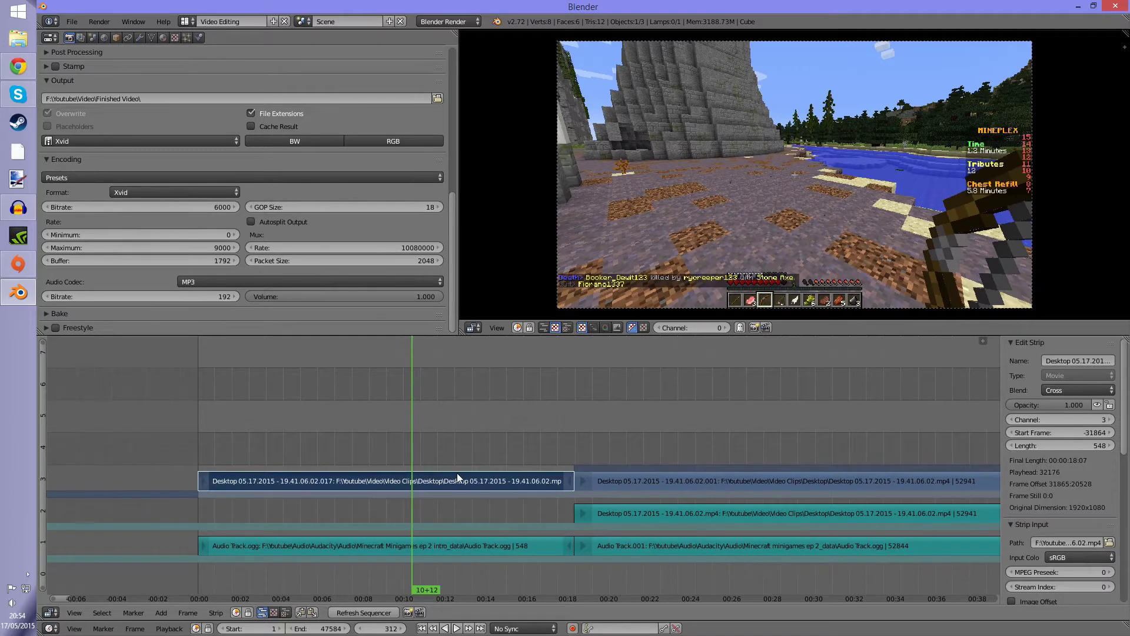
key(k)
key(x)
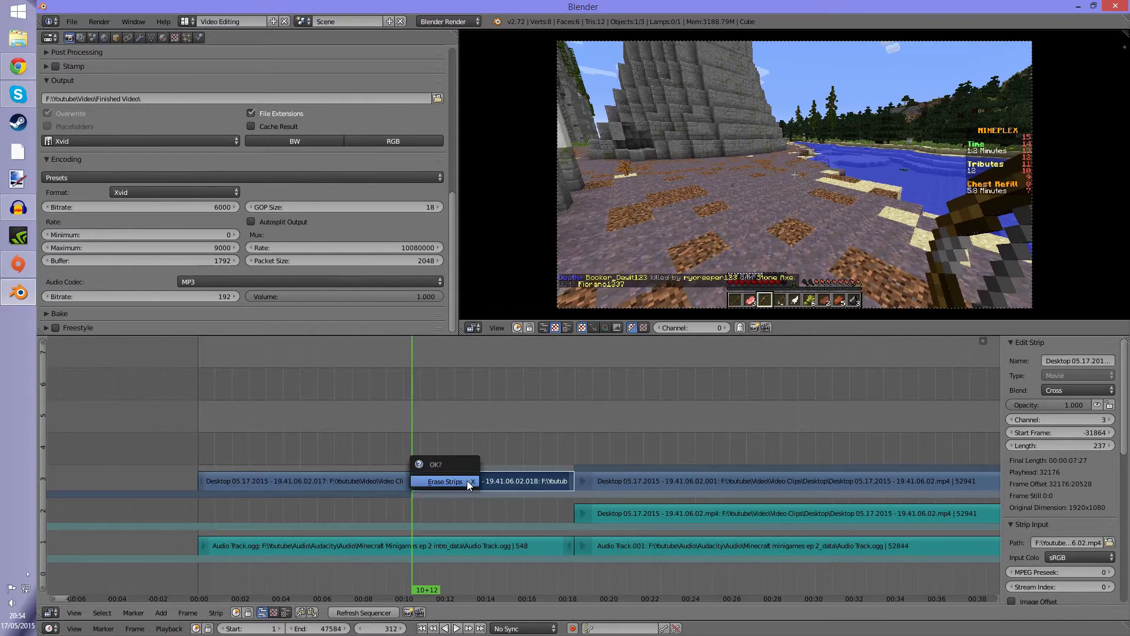
click(467, 480)
- Move the intro movie piece to channel 2 and add a Speed effect strip to it with Multiply Speed 0.50
middle_drag(465, 489, 482, 451)
right_drag(383, 480, 384, 506)
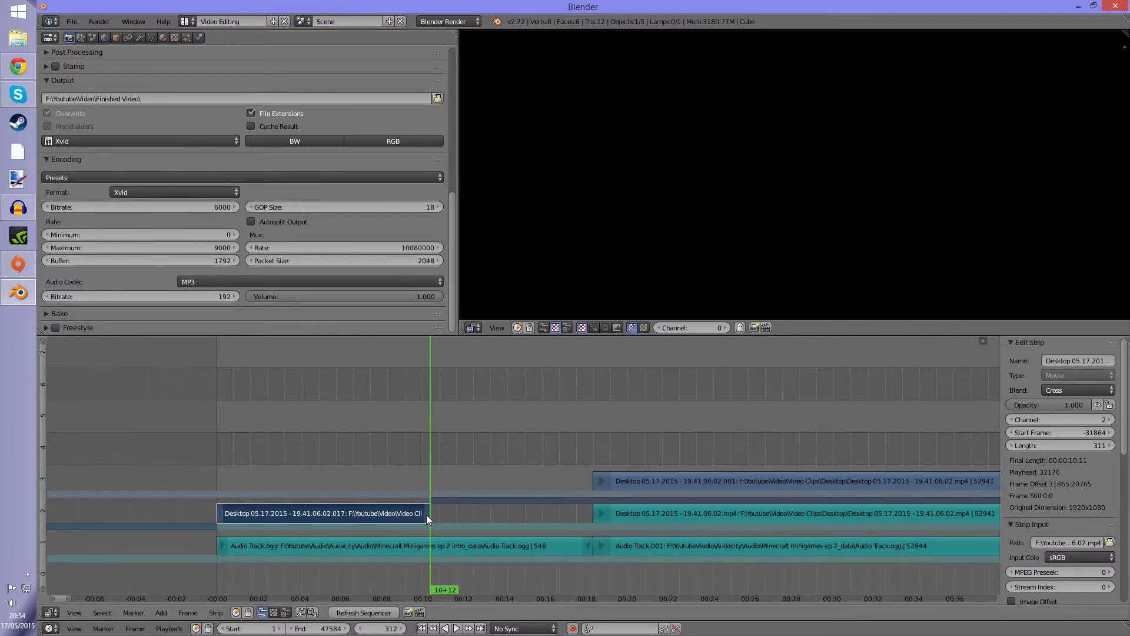
click(161, 612)
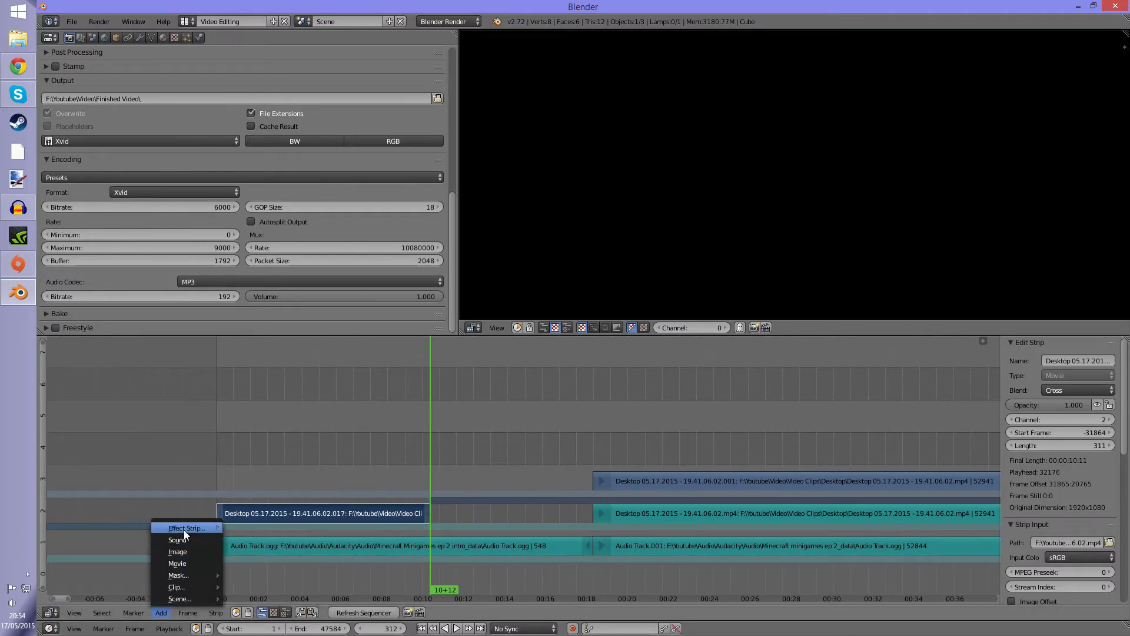
mouse_move(184, 529)
click(262, 499)
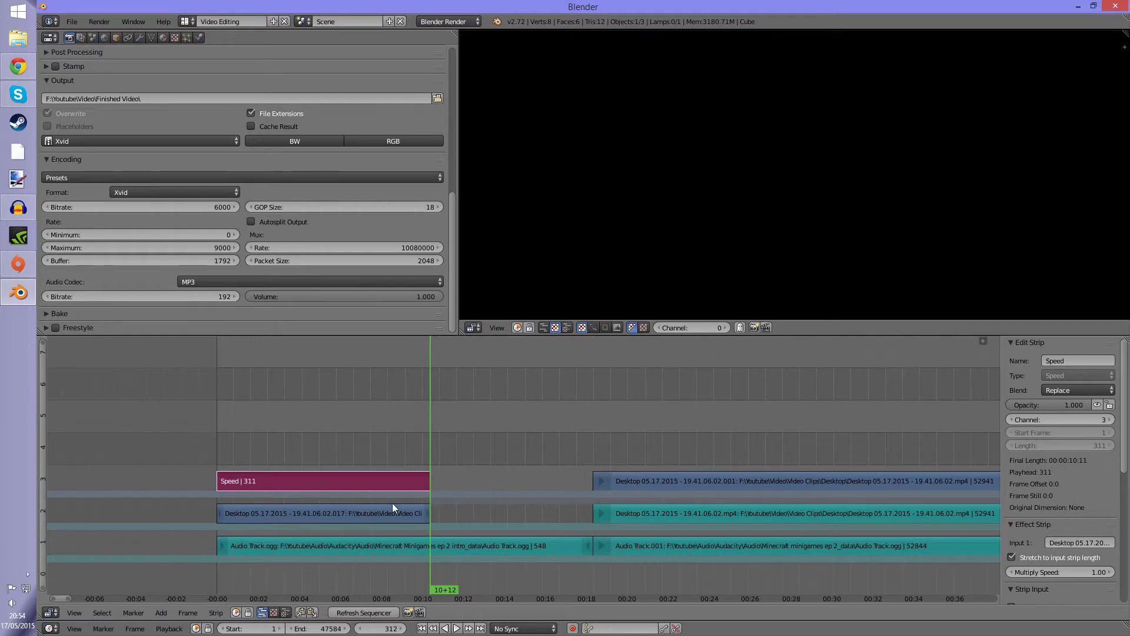
click(1057, 573)
- Adjust both ends of the intro movie strip to span frames 1 to 548, matching the intro audio strip
right_click(425, 508)
key(g)
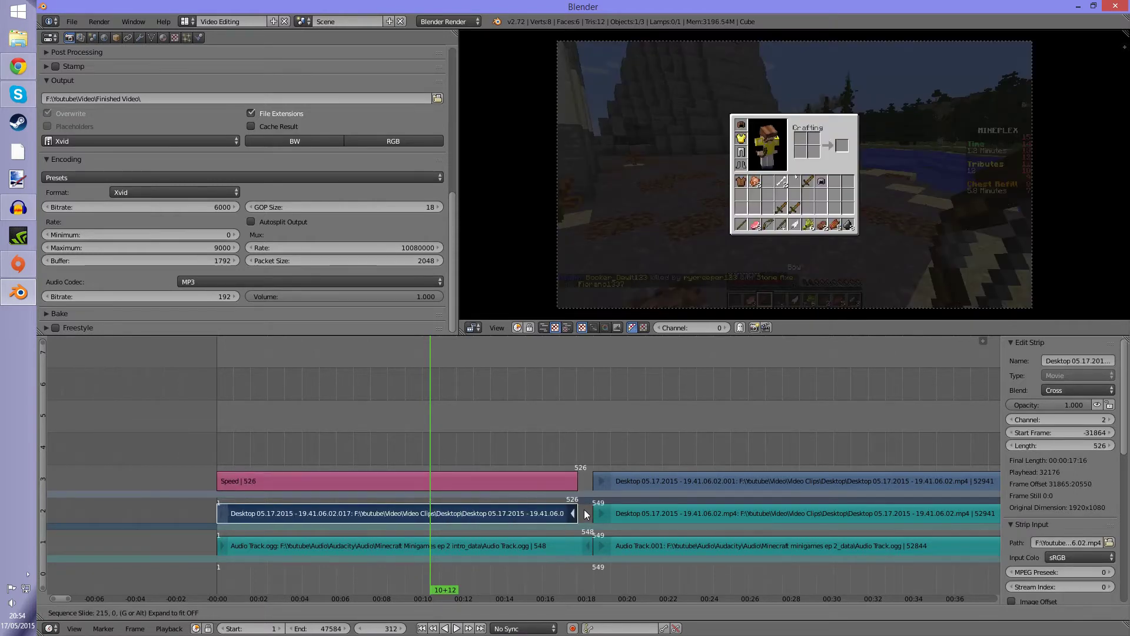
click(596, 515)
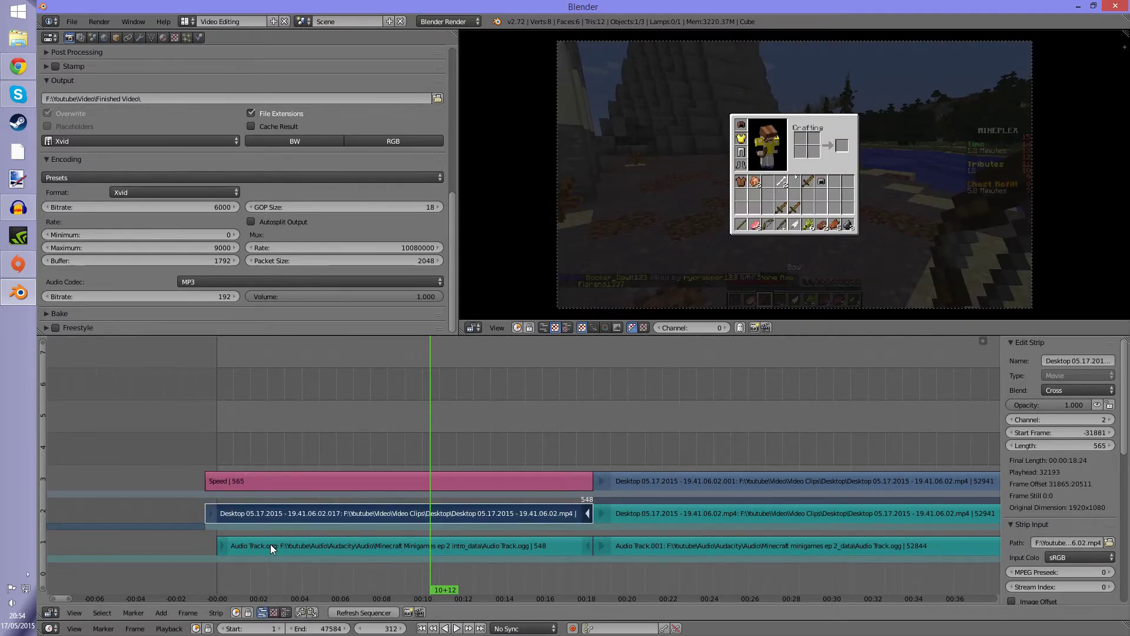
right_click(212, 513)
key(g)
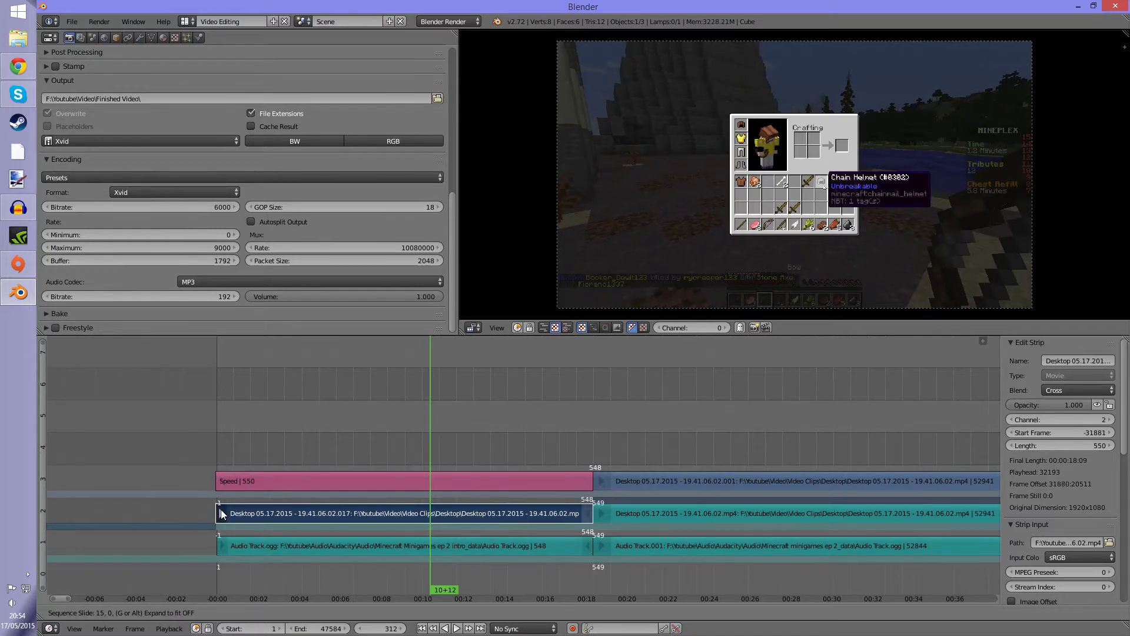
click(222, 510)
- Play the intro from frame 35 to check its slowed footage
click(240, 568)
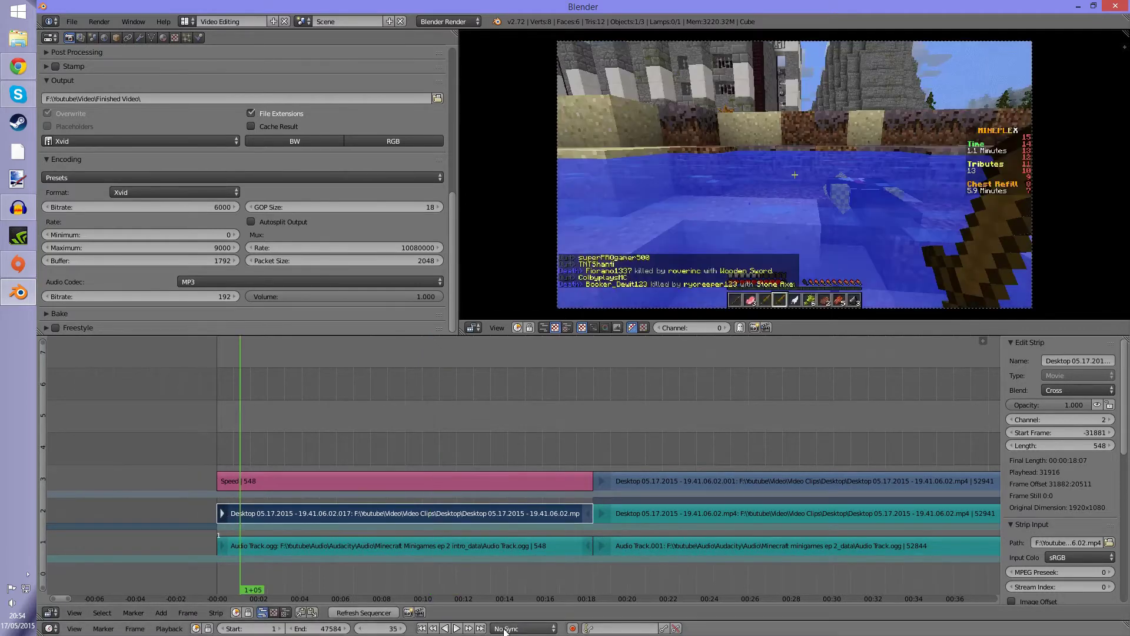
click(456, 628)
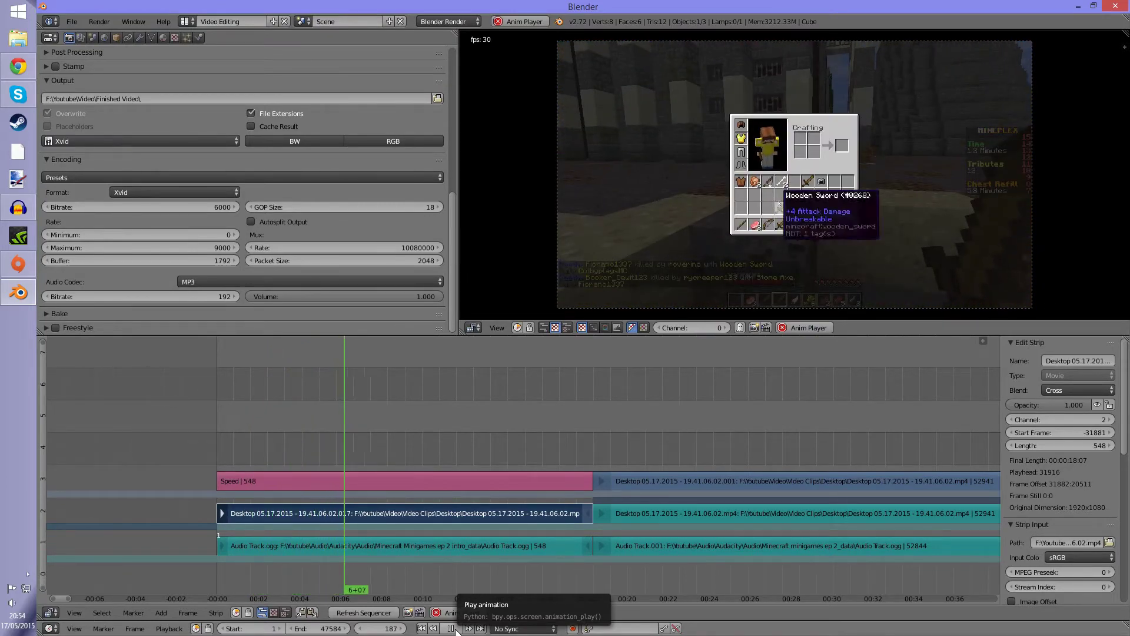
click(453, 628)
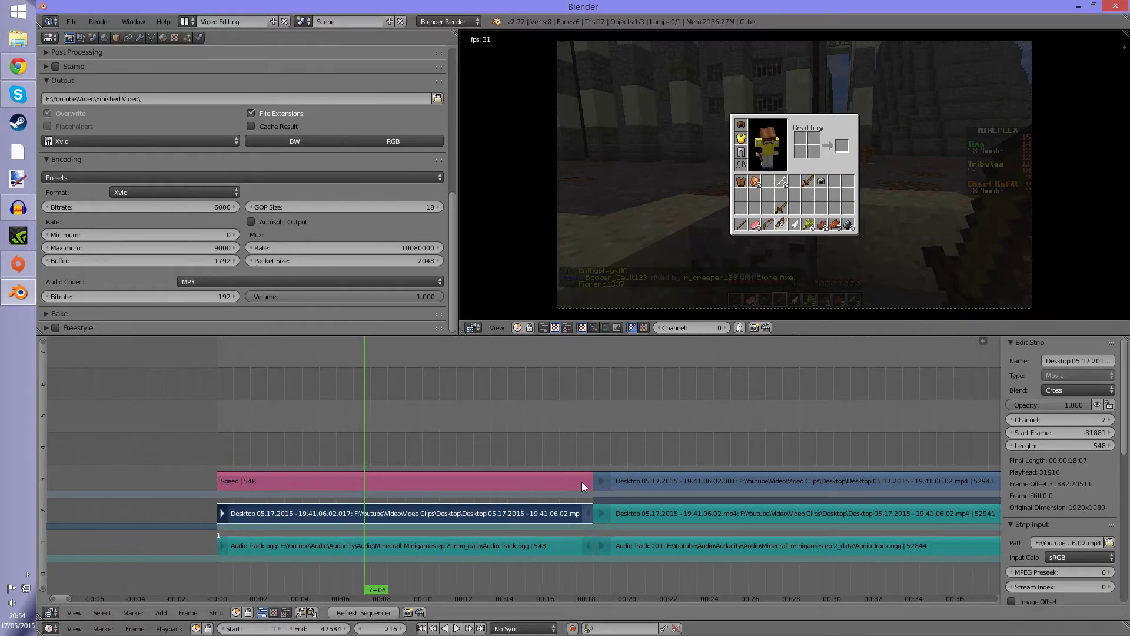
- Set the Multiply Speed of the intro's Speed effect strip to 0.20
scroll(1096, 494, down, 10)
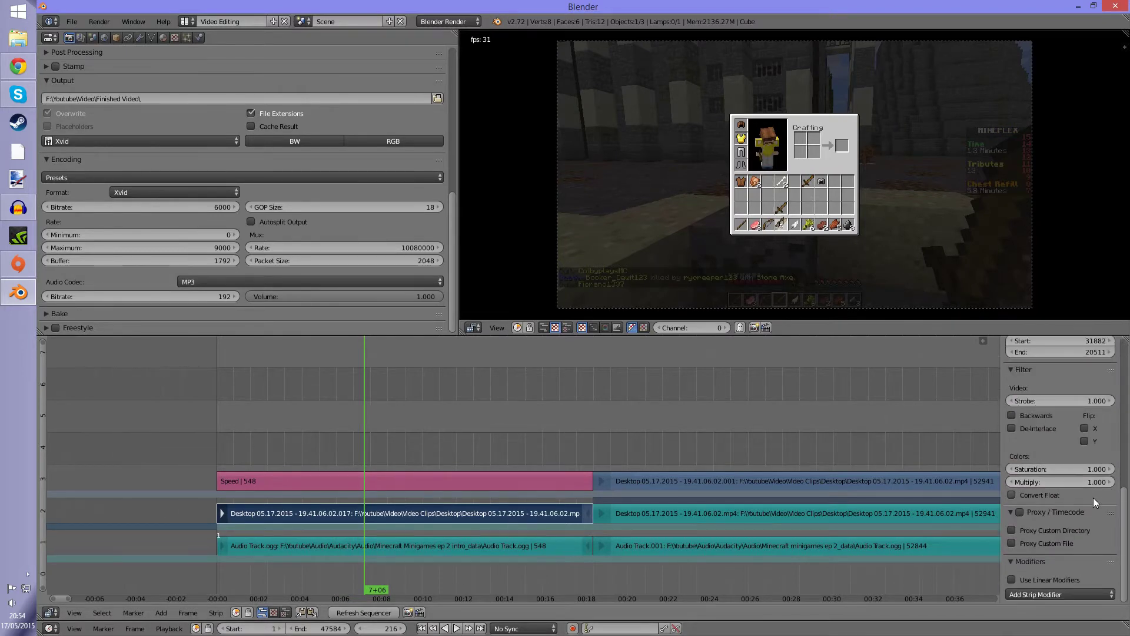
scroll(1093, 497, up, 10)
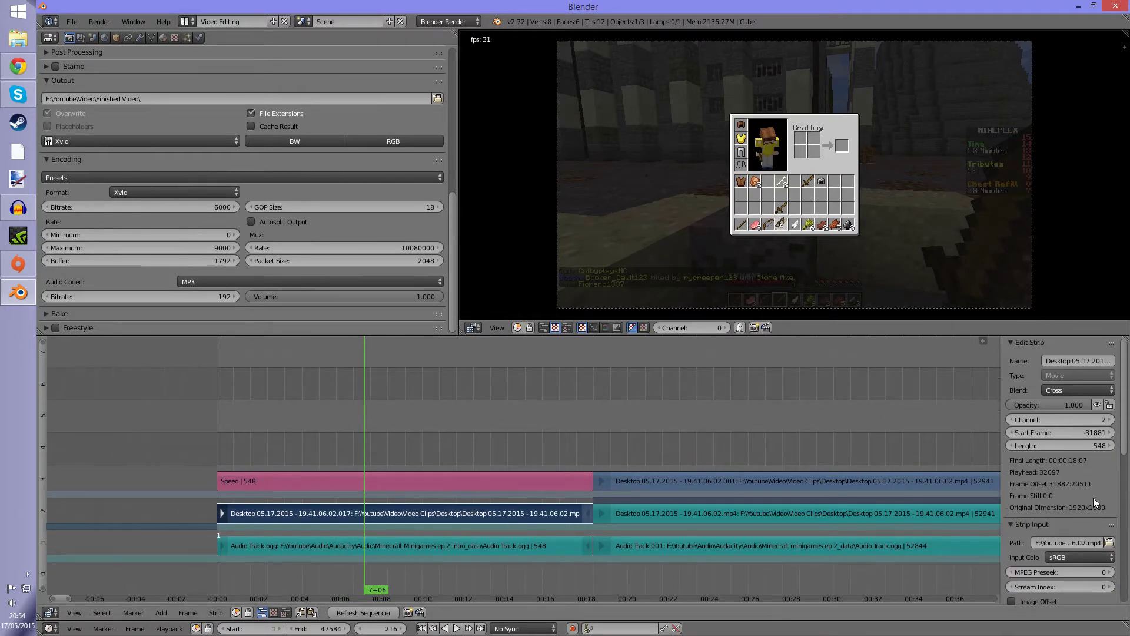
right_click(567, 488)
scroll(1053, 496, down, 8)
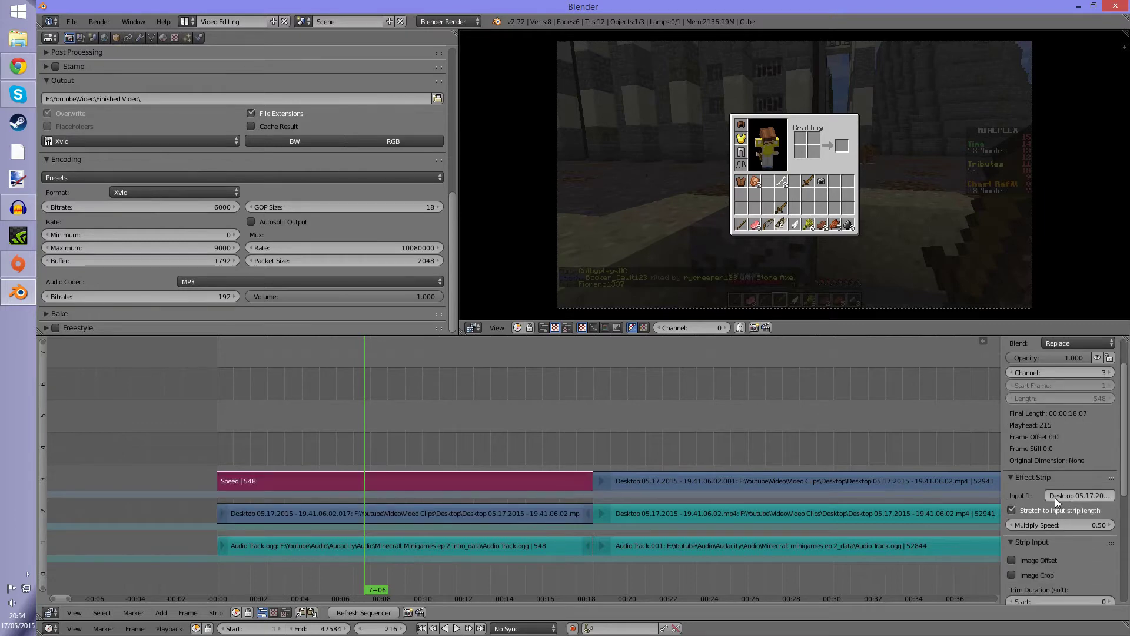
scroll(1078, 534, up, 8)
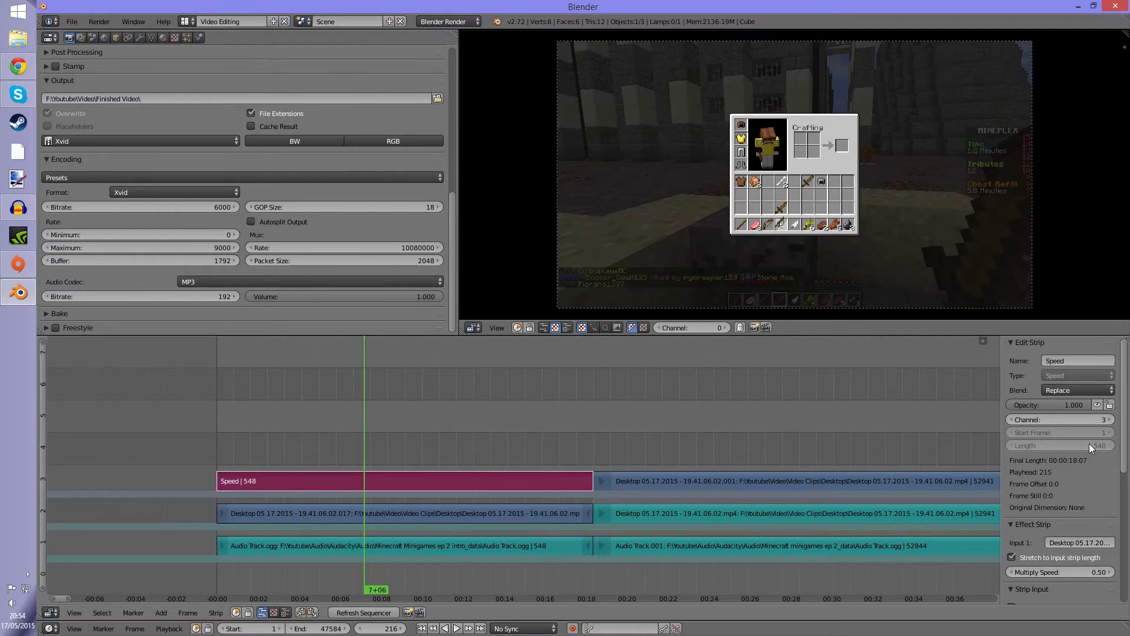
scroll(1089, 443, down, 2)
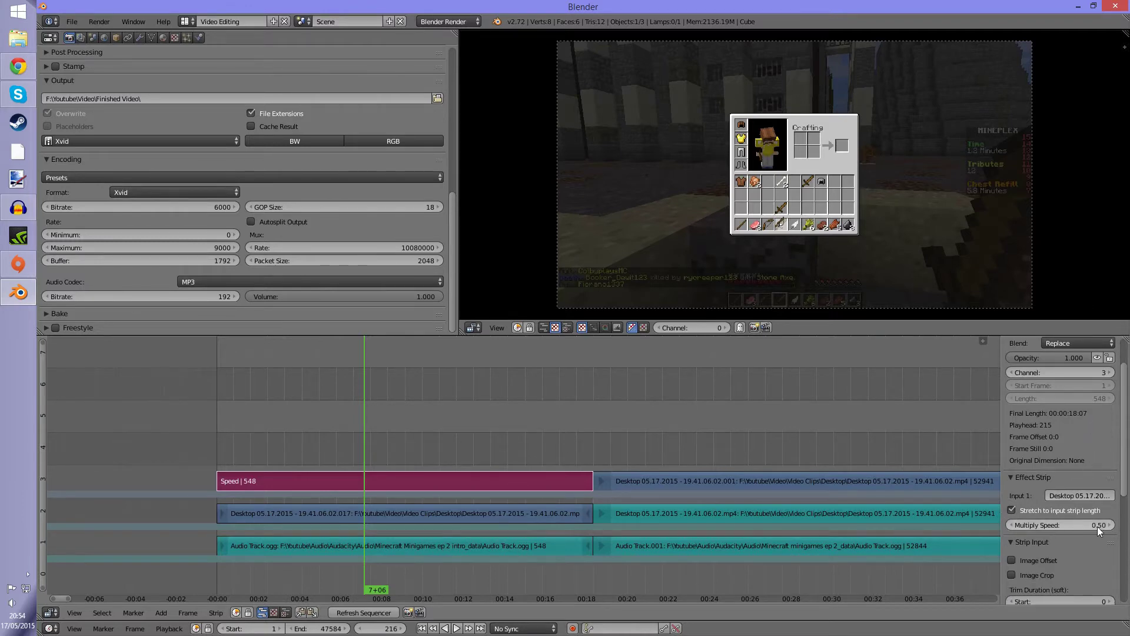
drag(1097, 526, 1012, 523)
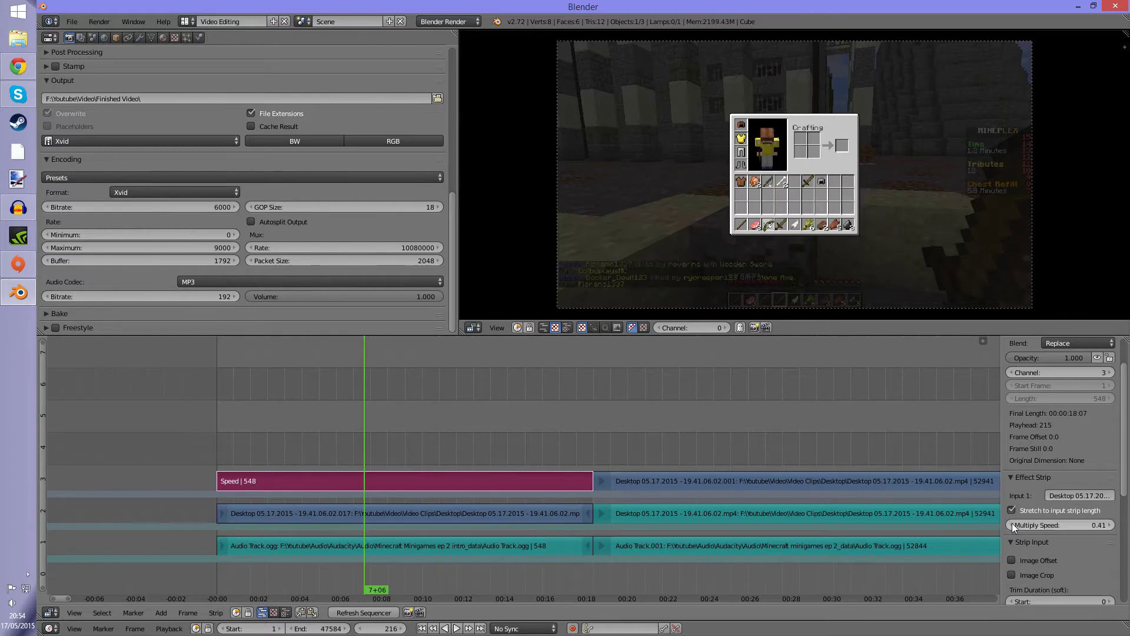
drag(1011, 522, 1014, 525)
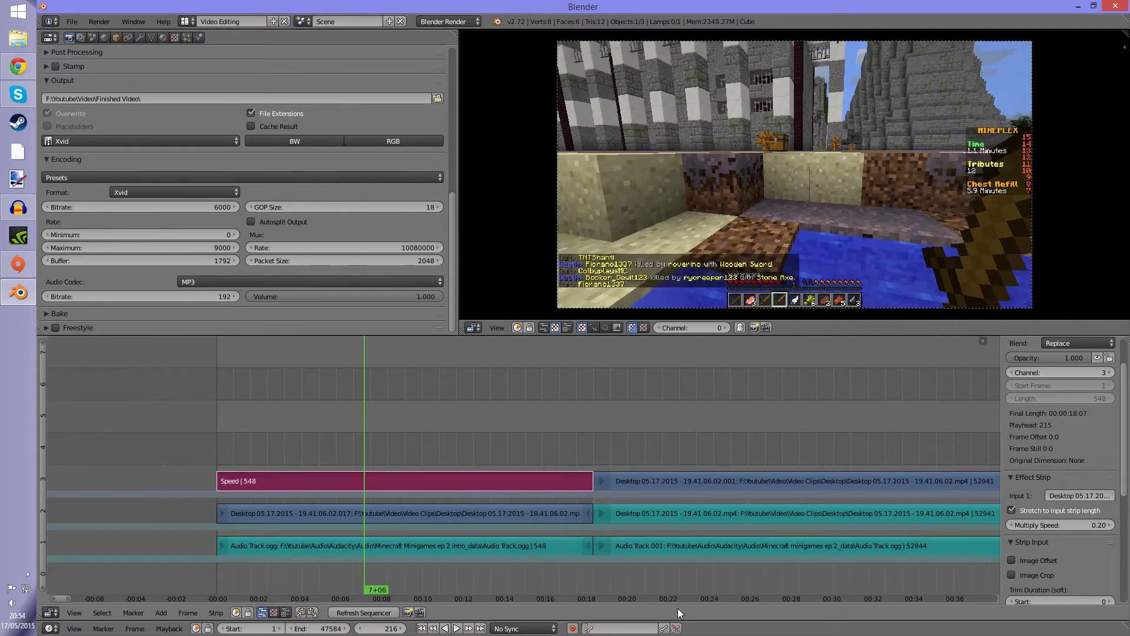
- Play the slowed intro through its transition into the first gameplay strip
click(456, 628)
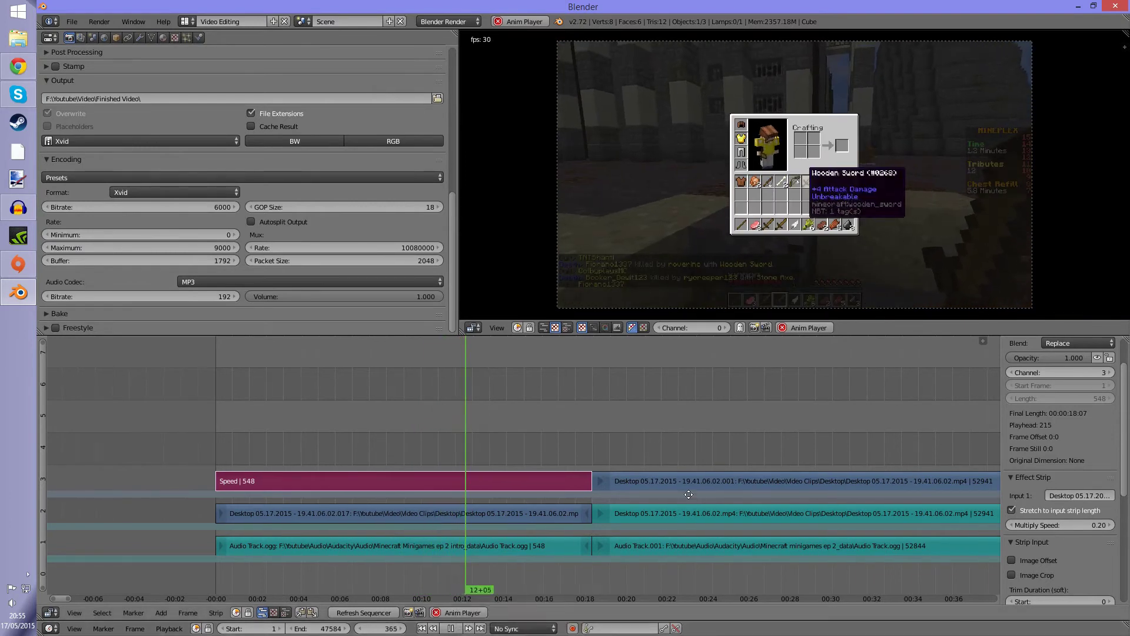
ctrl+scroll(575, 480, down, 3)
scroll(760, 527, down, 2)
middle_drag(759, 528, 542, 490)
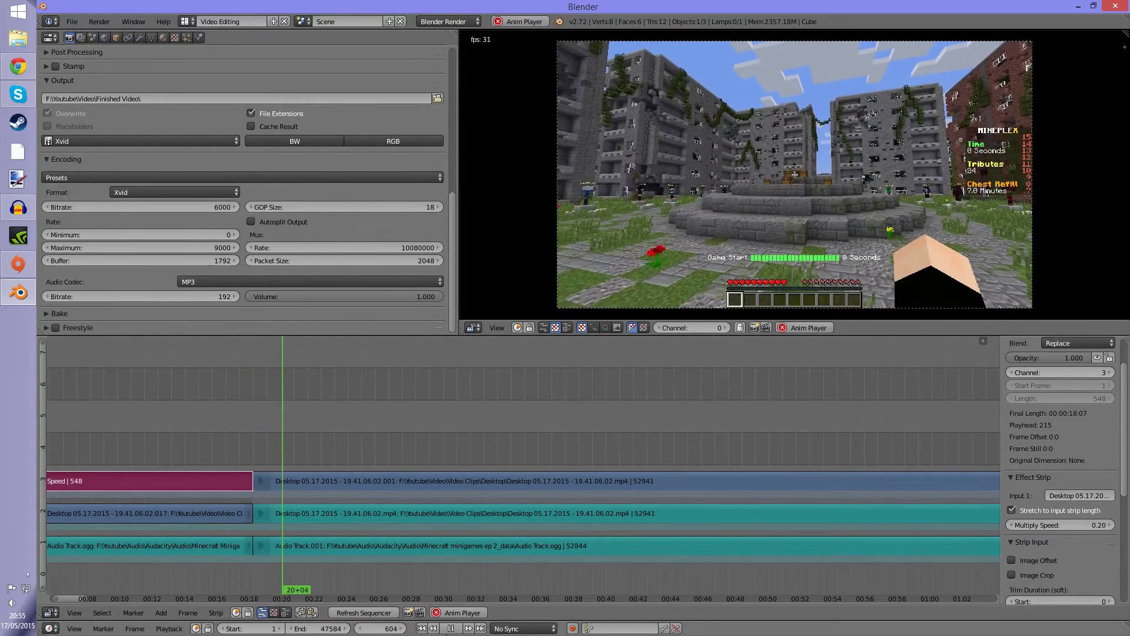
- Stop playback and view the whole edited sequence from the intro to the ending
key(alt+a)
scroll(603, 464, down, 4)
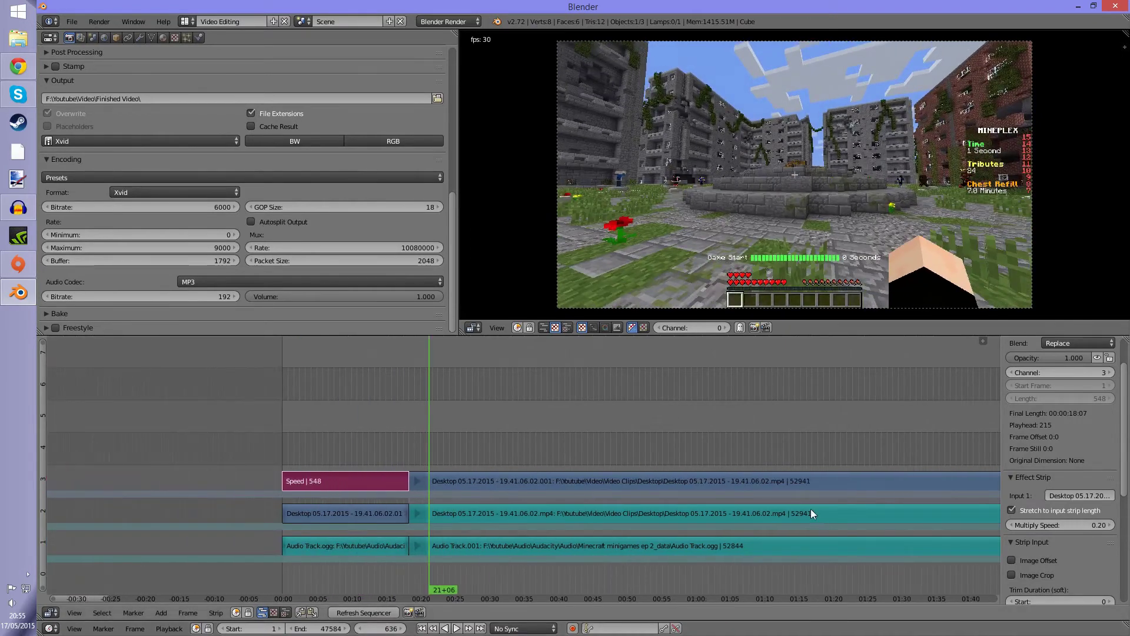
scroll(810, 508, down, 8)
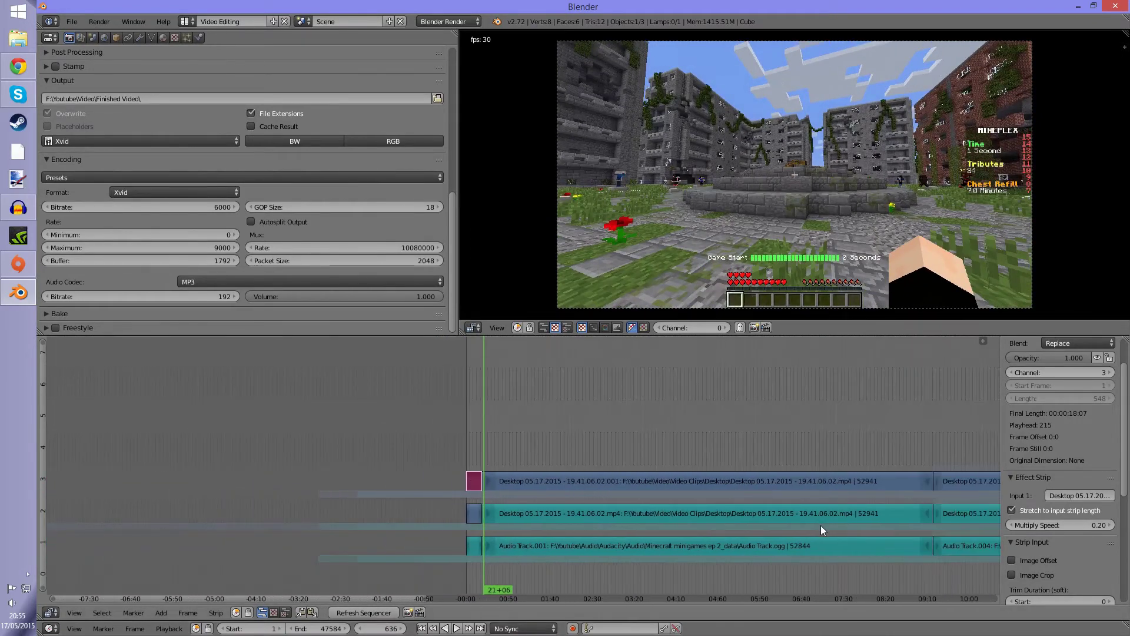
ctrl+middle_drag(821, 530, 770, 518)
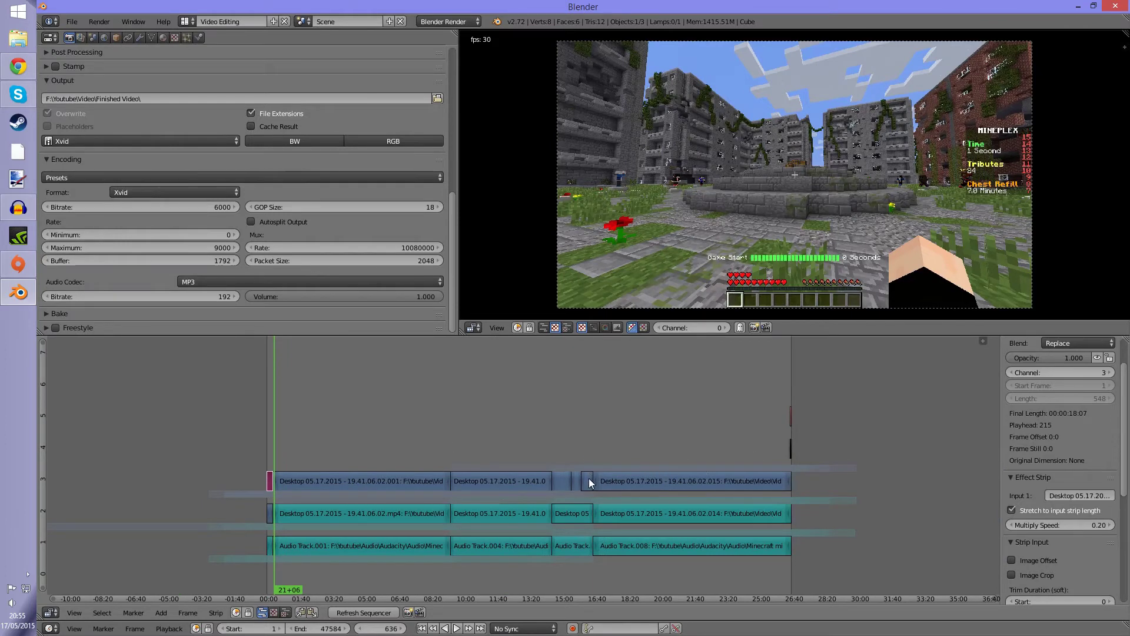
- Review the render resolution and the available frame rates, leaving the frame rate at 30 fps
scroll(430, 174, up, 15)
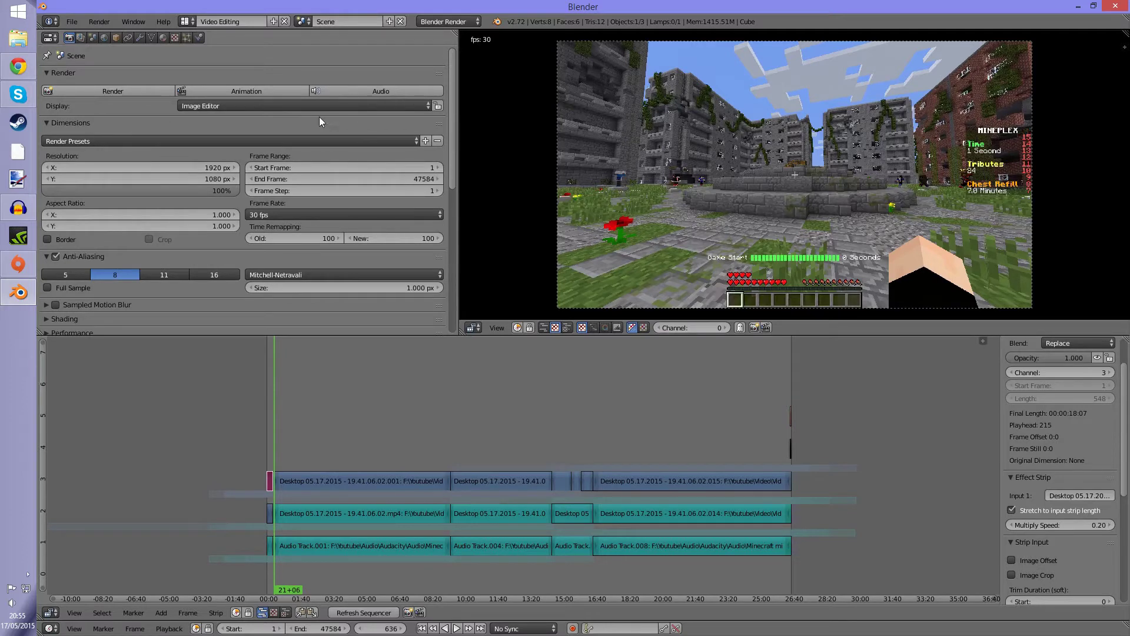
click(272, 215)
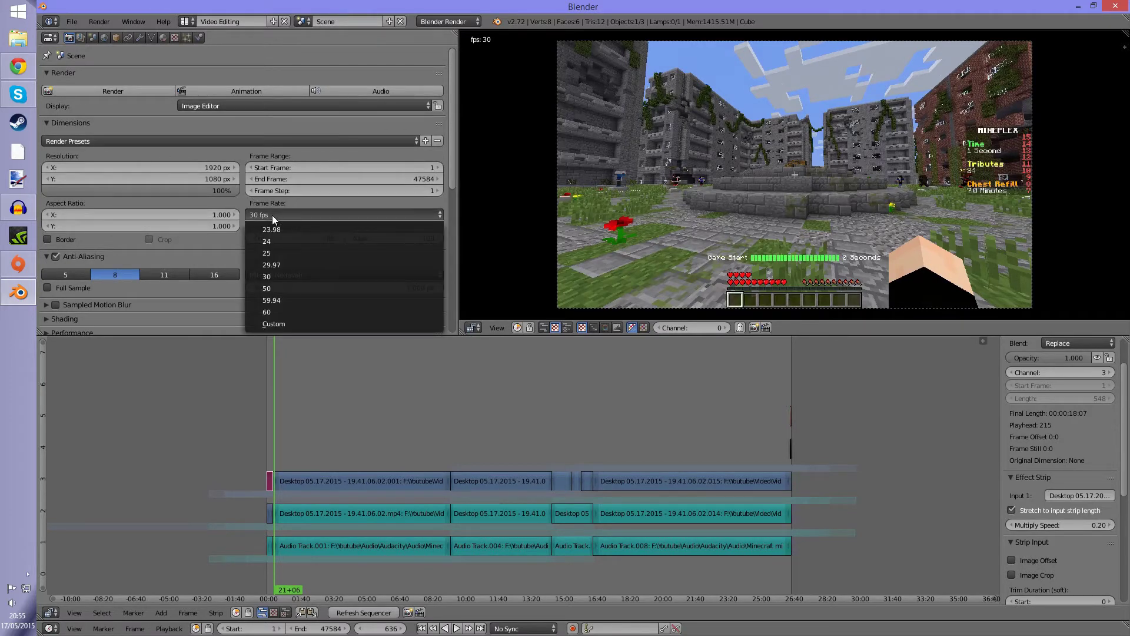
click(272, 214)
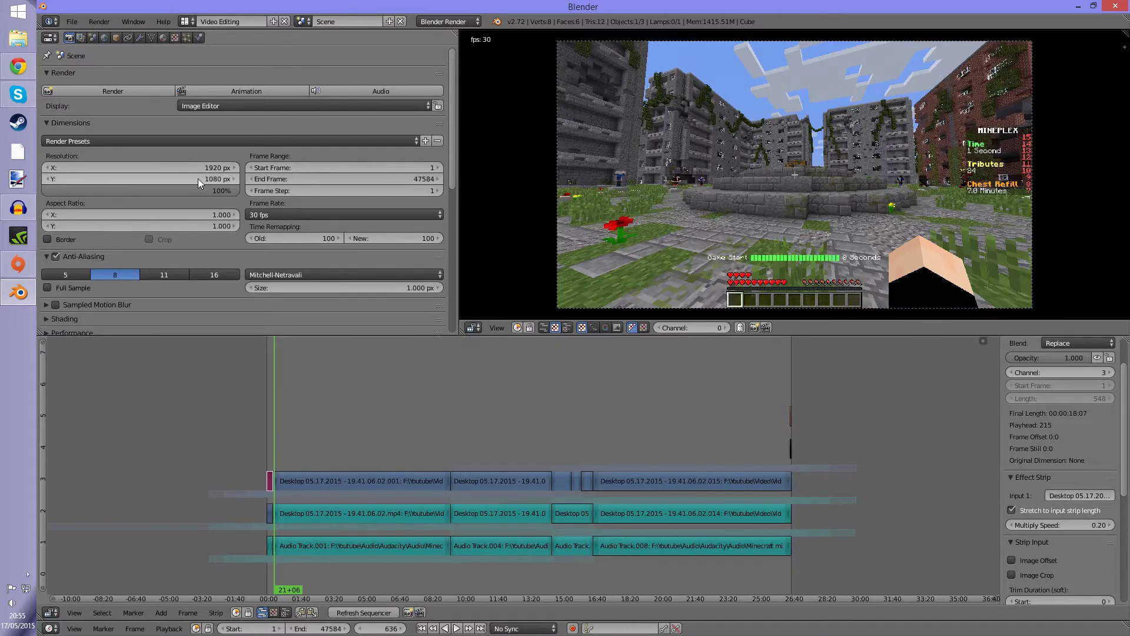
scroll(649, 169, up, 2)
scroll(649, 169, down, 1)
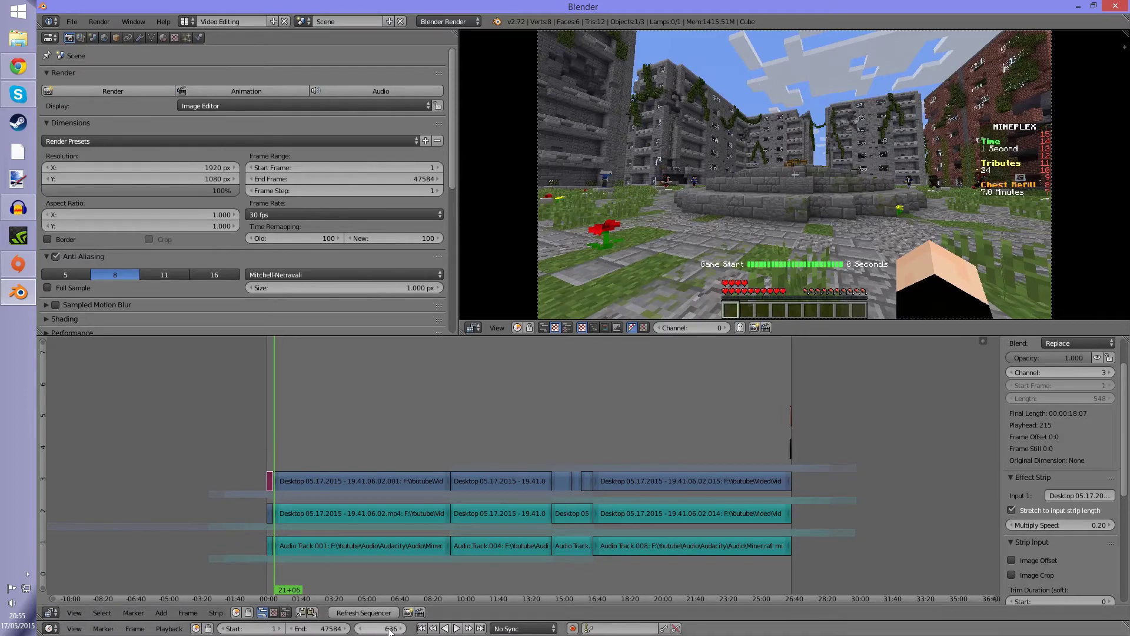
- Move the playhead to frame 15267 near the end of the first gameplay strip and check the render dimensions
drag(525, 471, 434, 468)
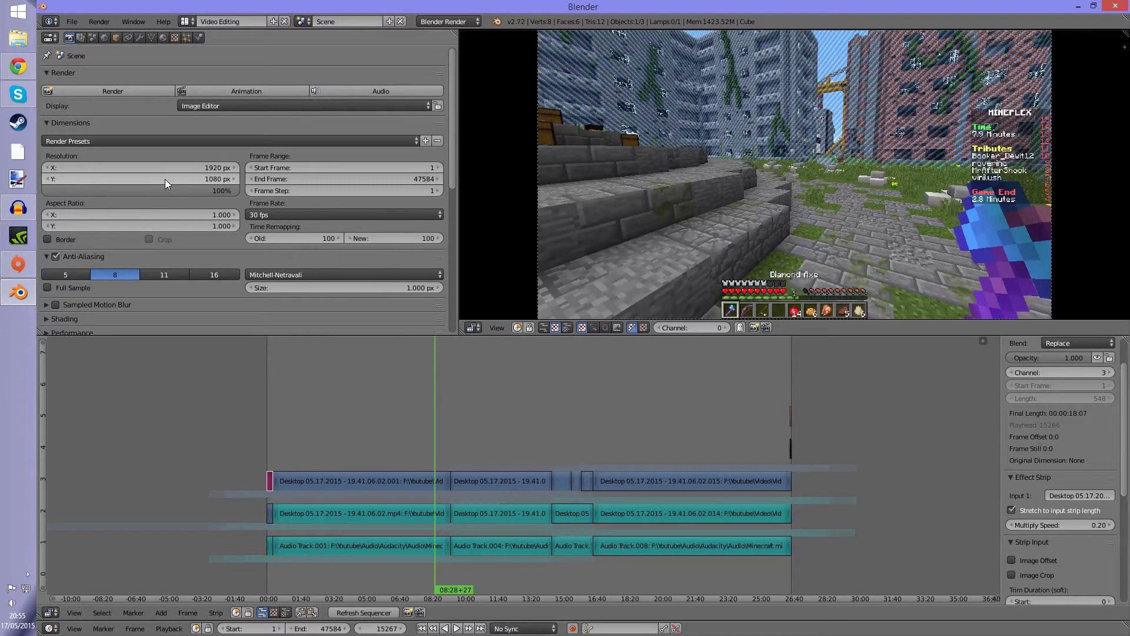
scroll(165, 179, down, 3)
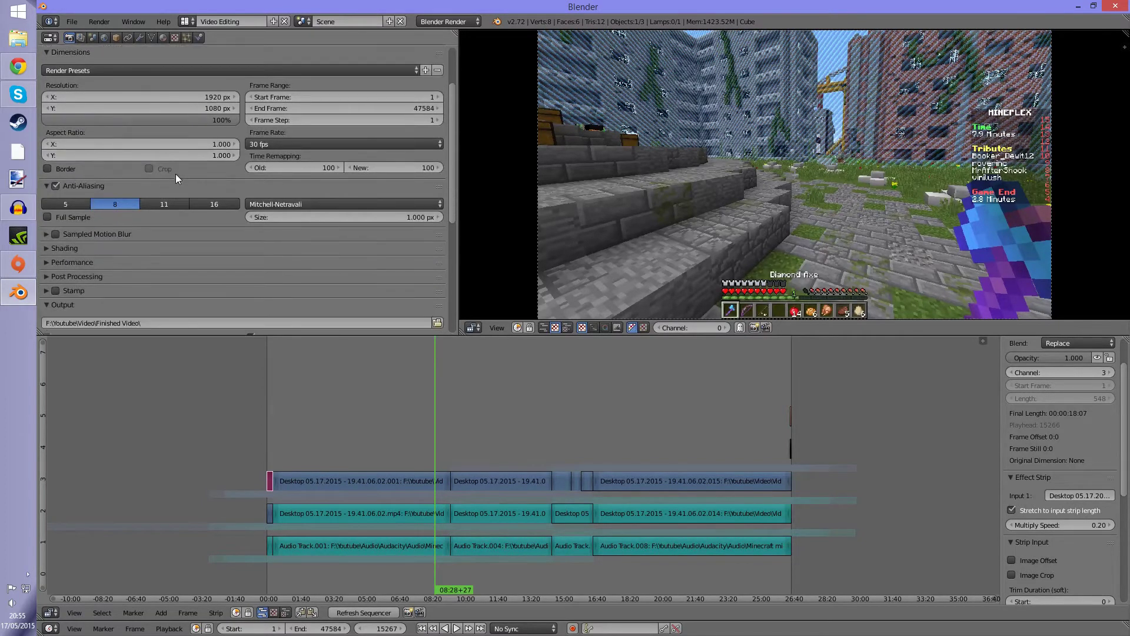
scroll(180, 175, up, 3)
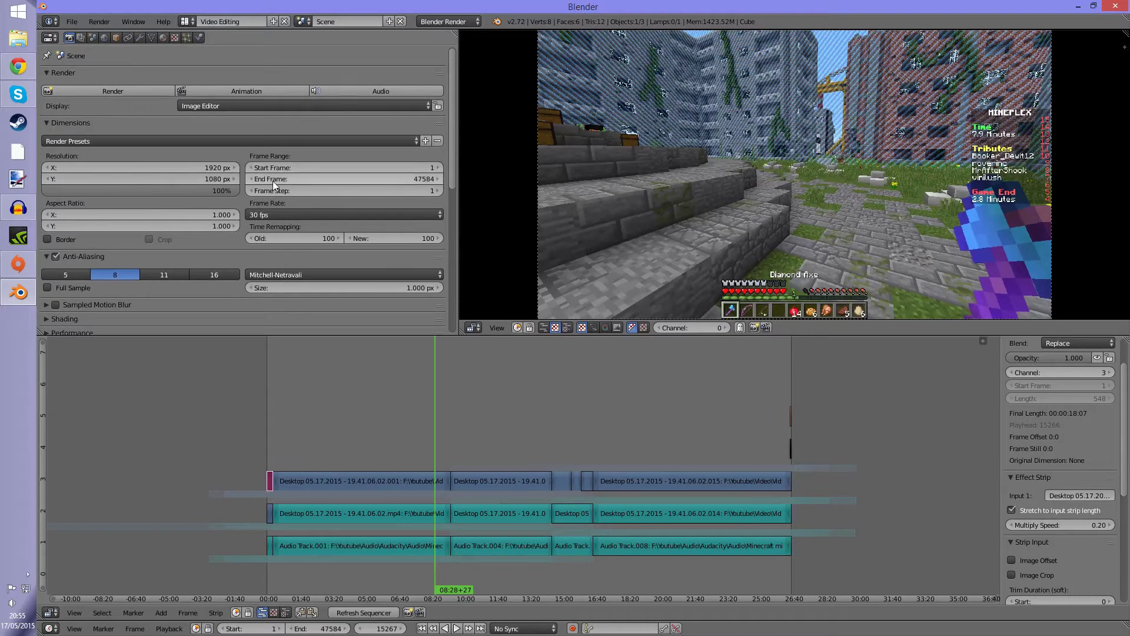
- Set the render output file format to H.264
scroll(273, 181, down, 1)
scroll(273, 182, down, 9)
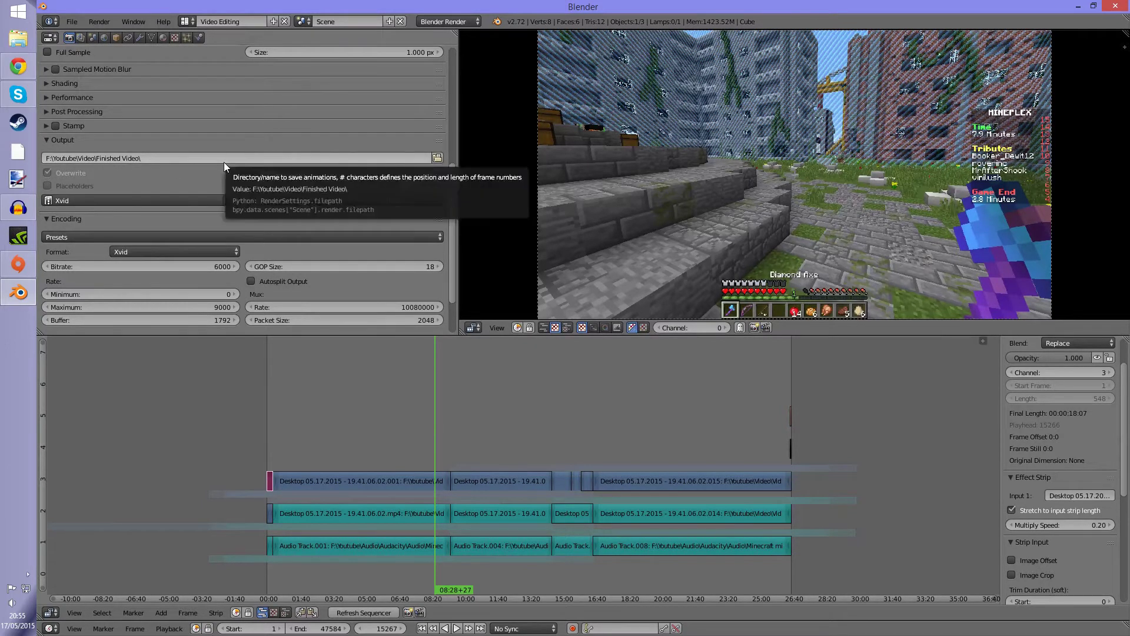
scroll(203, 194, down, 1)
click(72, 176)
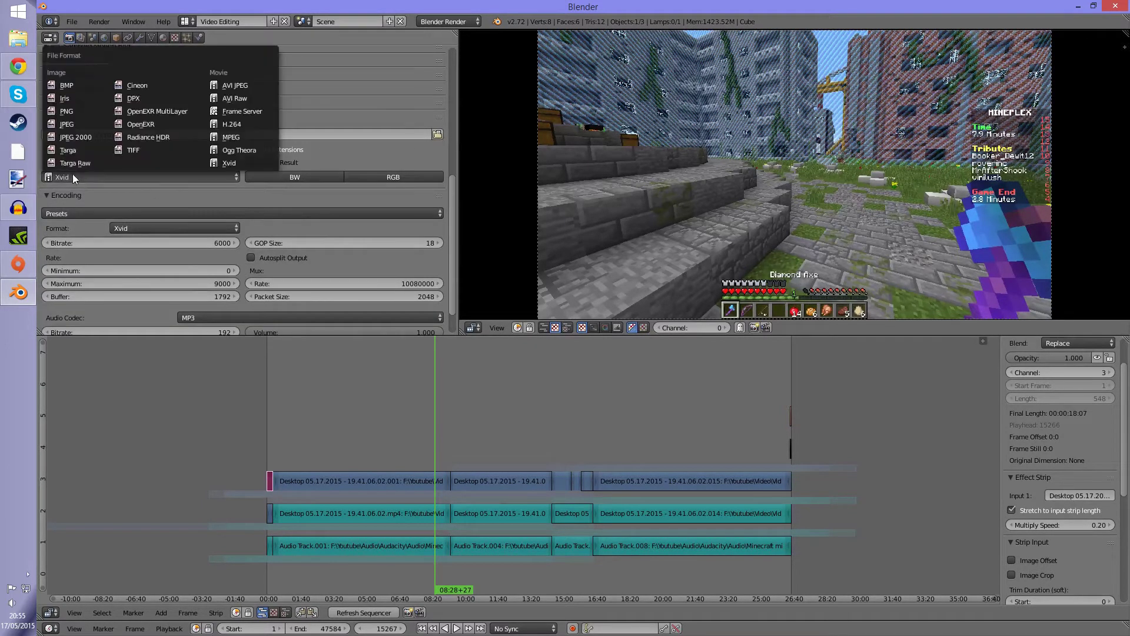
click(268, 124)
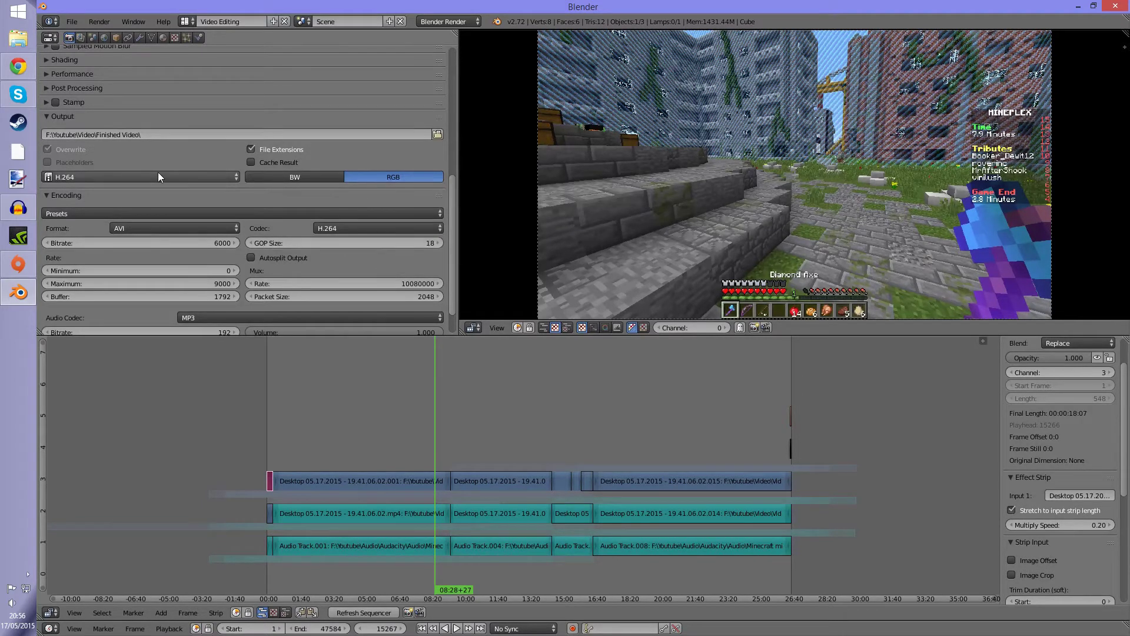
- Try H.264 as the encoding format, return it to AVI and check the available video codecs
click(178, 227)
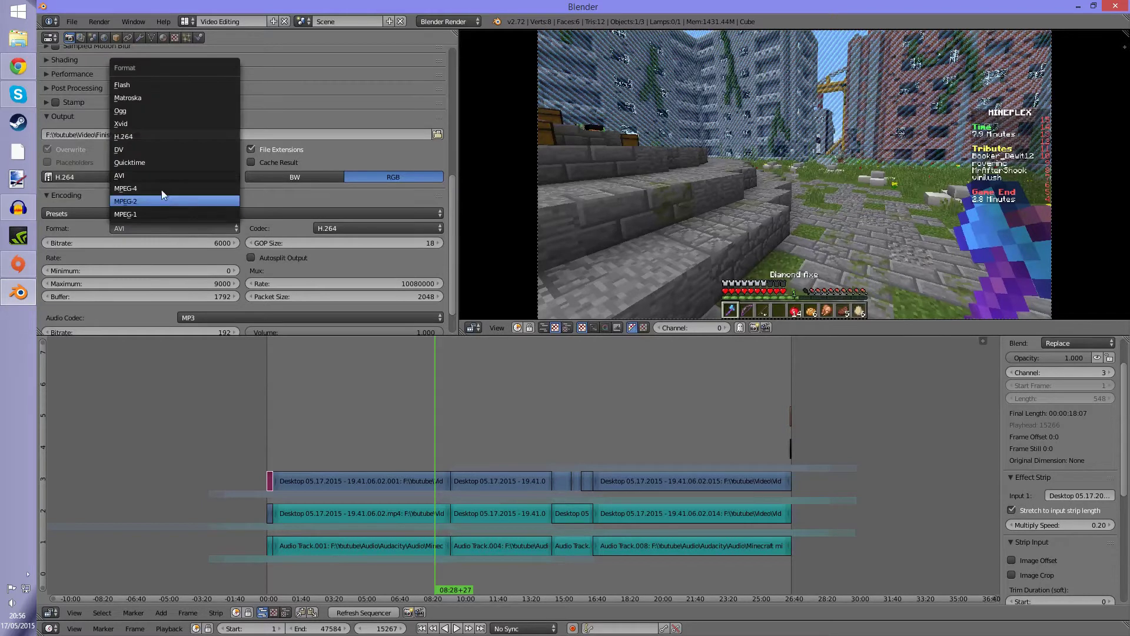
click(130, 138)
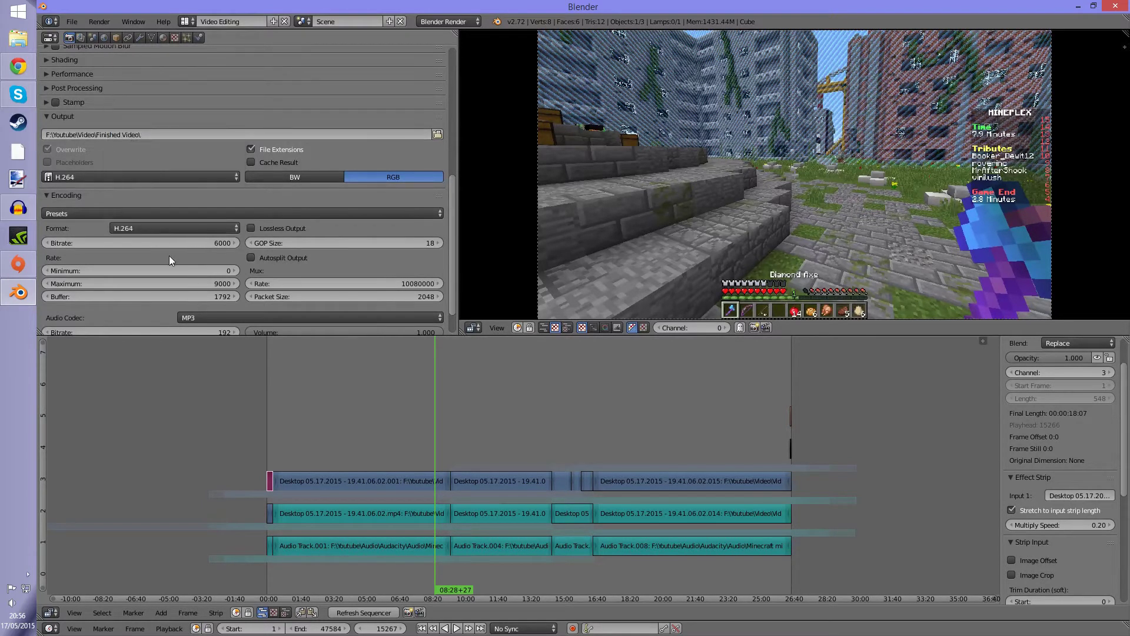
click(197, 226)
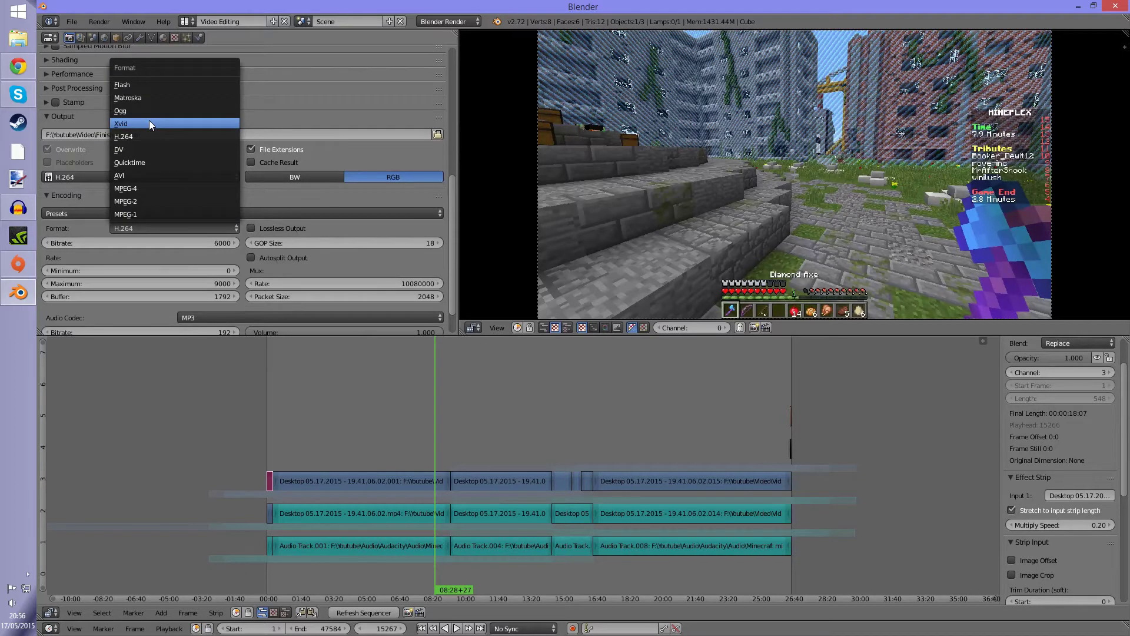
click(148, 174)
click(325, 230)
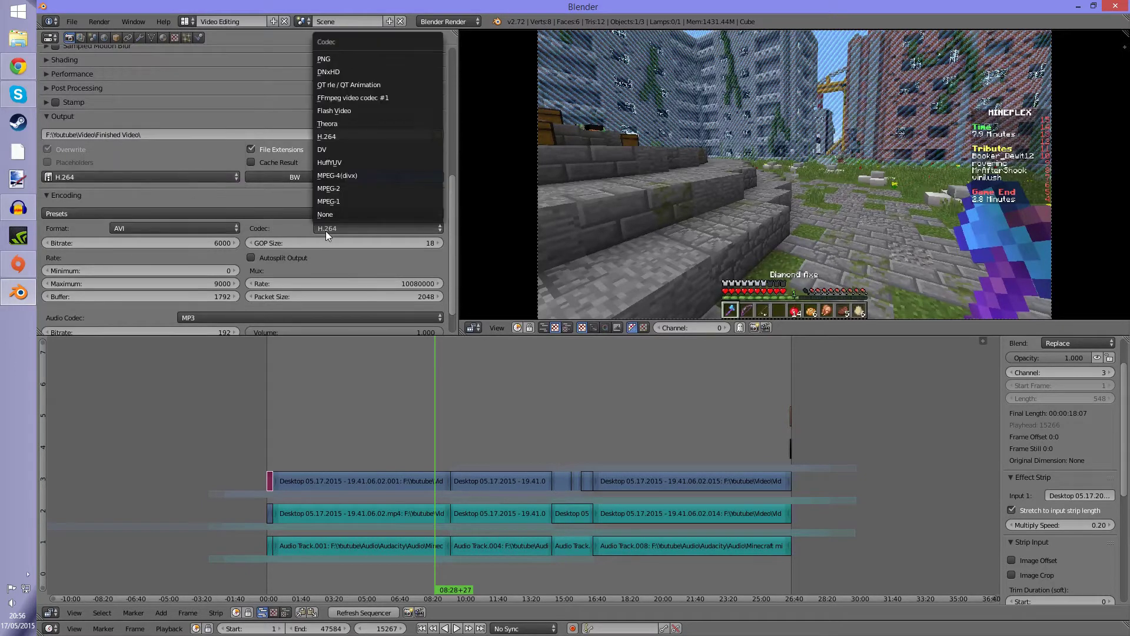
- Set the video encoding bitrate to 10000 and the GOP size to 15
click(219, 241)
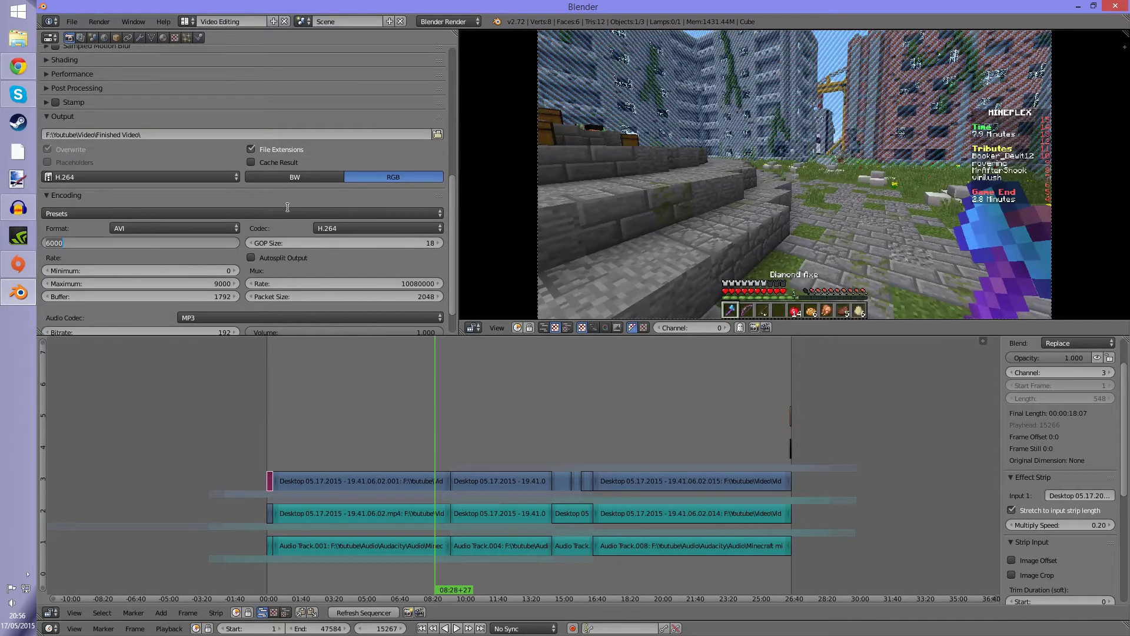
text(10)
key(Return)
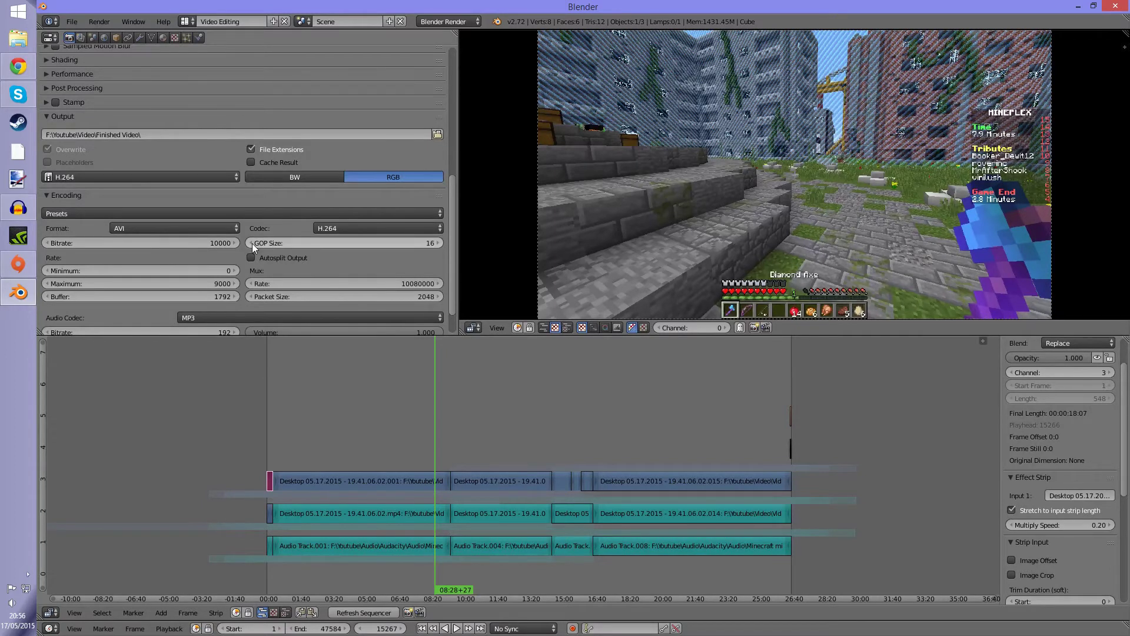
scroll(358, 194, up, 5)
scroll(334, 211, down, 6)
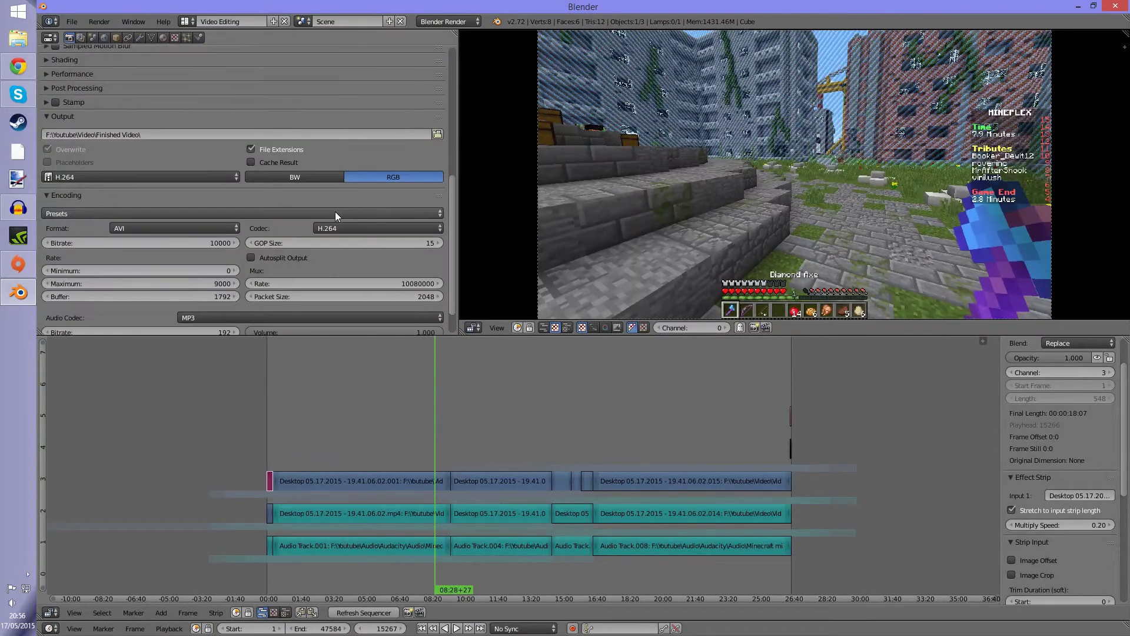
- Set the audio codec of the render output to AAC
scroll(323, 251, down, 1)
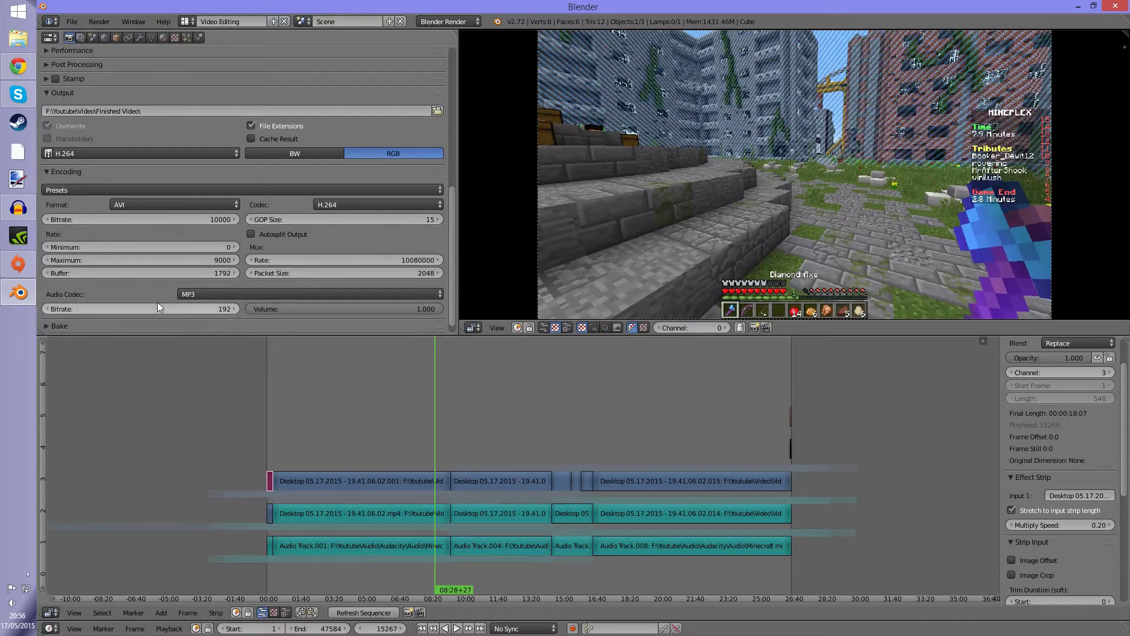
click(185, 293)
click(203, 228)
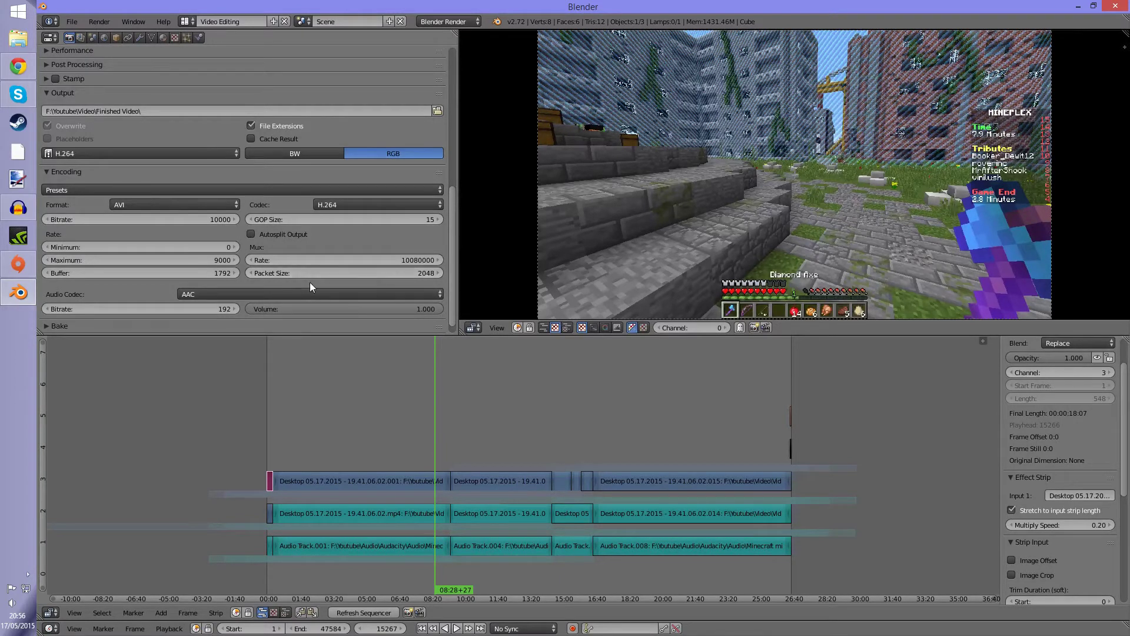
- Start rendering the full edited sequence as an animation
scroll(310, 259, up, 10)
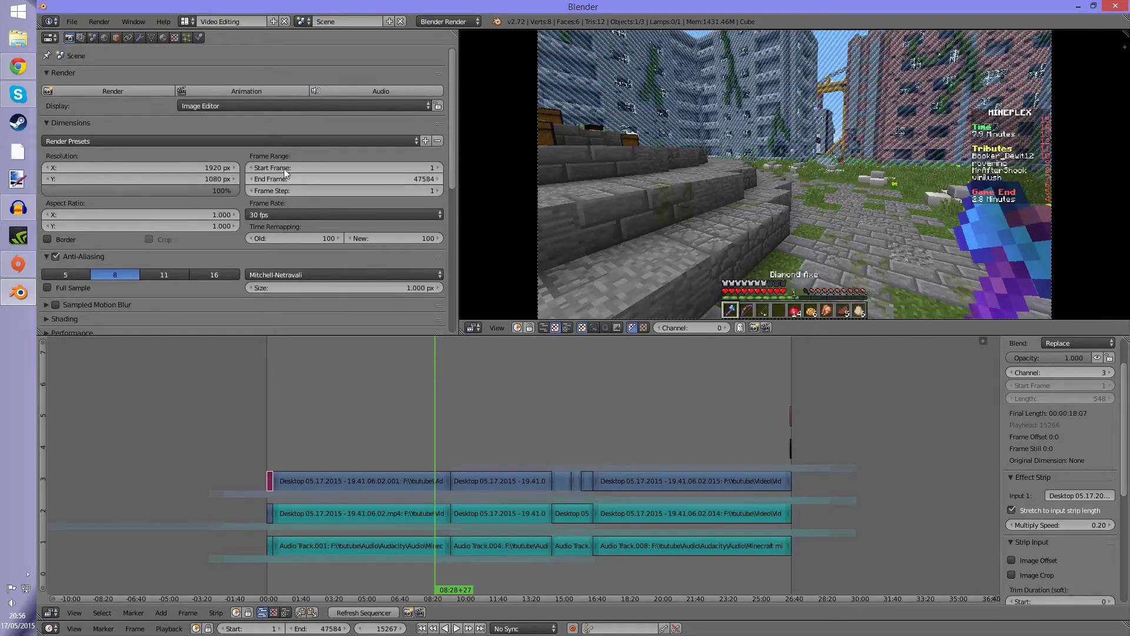
click(239, 92)
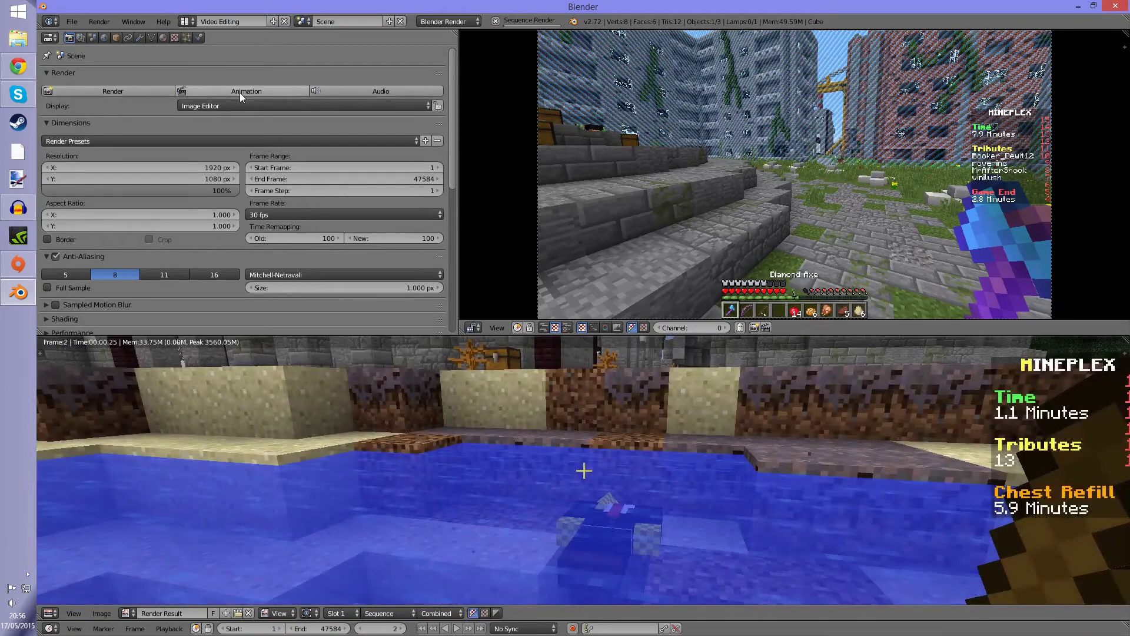
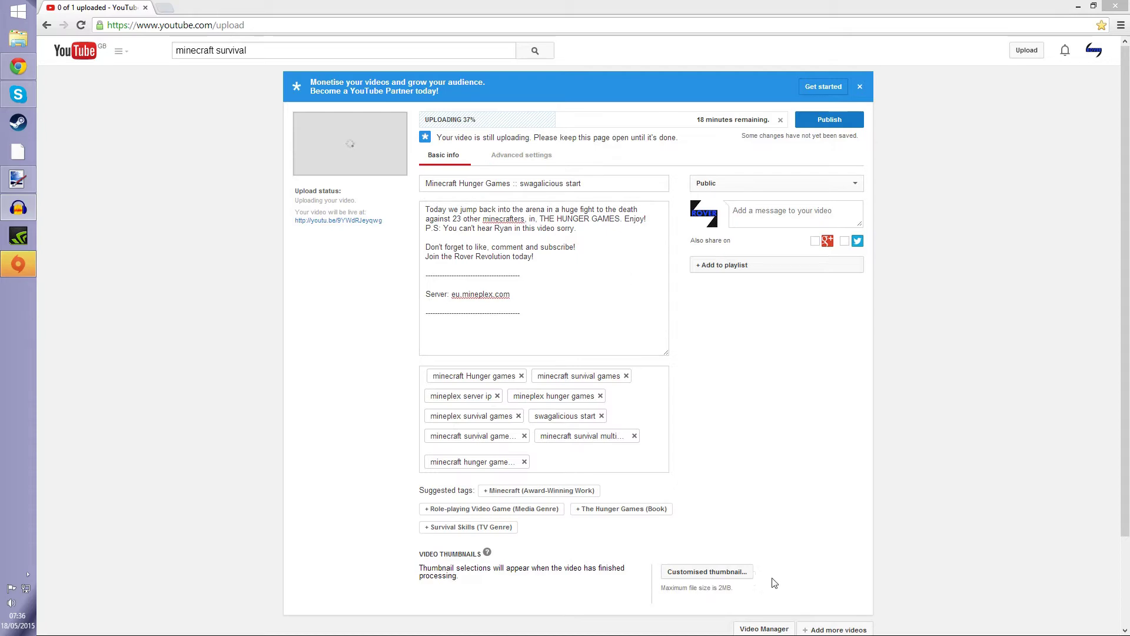
- On the YouTube upload page, browse the Finished Video folder for rendered videos and close the file chooser without choosing one
click(834, 628)
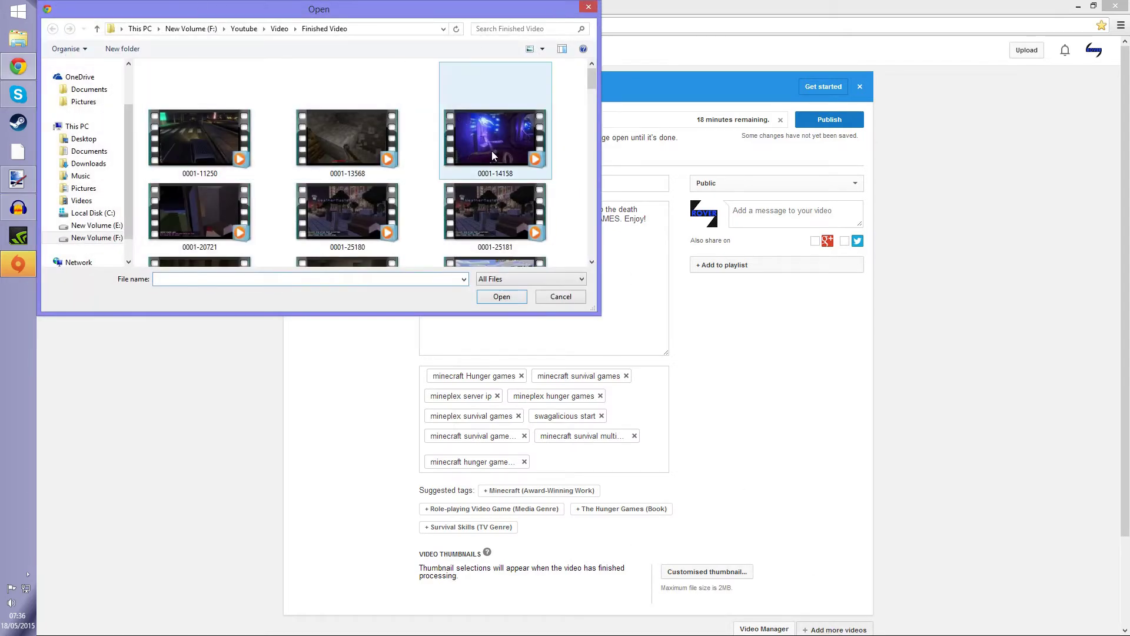
drag(590, 80, 591, 155)
click(588, 6)
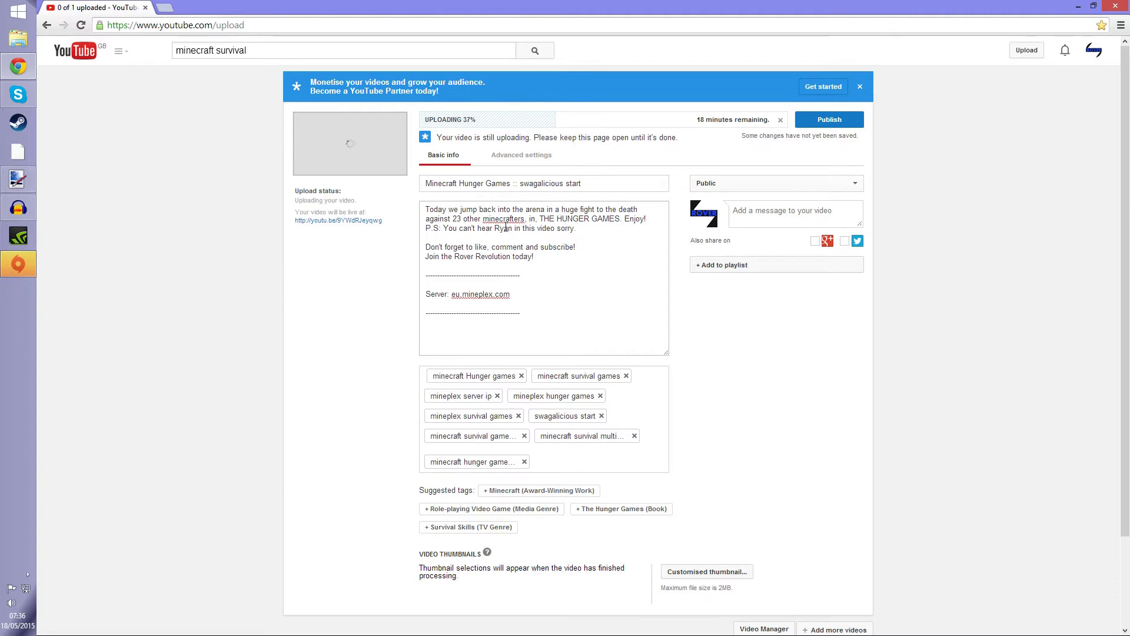
- Highlight the whole video title and its "swagalicious start" part to explain how it is composed
drag(424, 183, 596, 188)
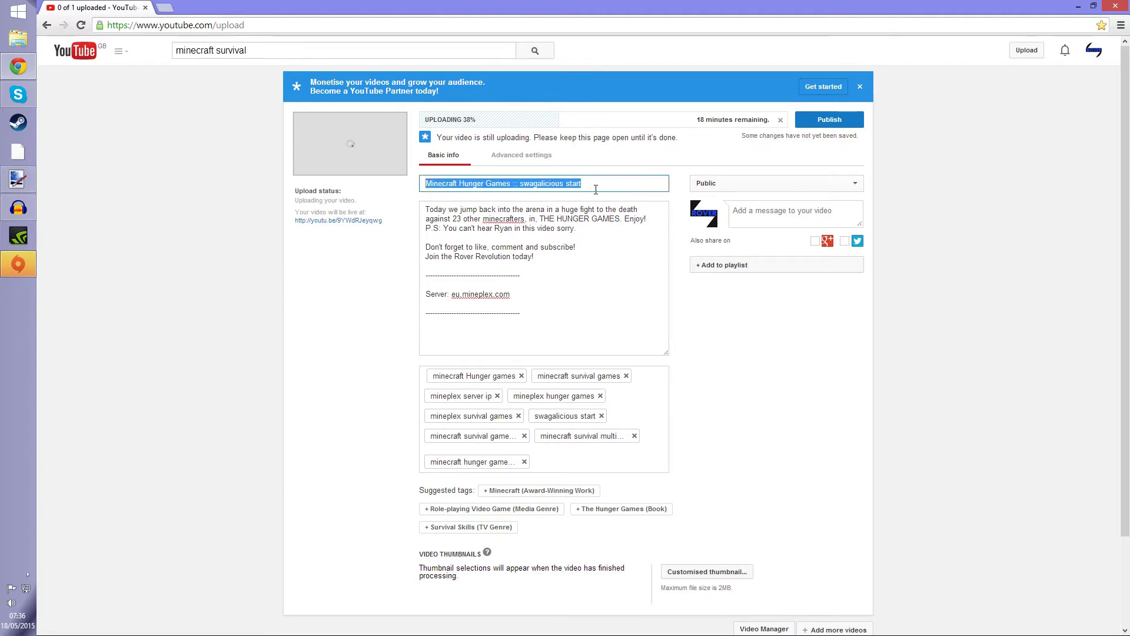
click(447, 186)
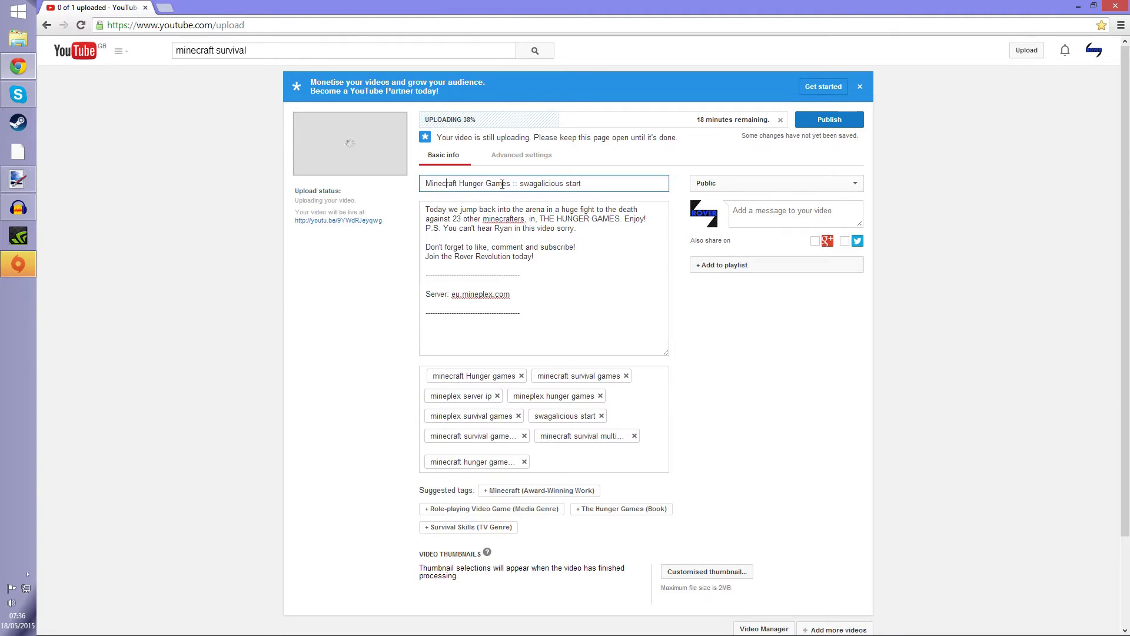
drag(530, 183, 594, 185)
- Highlight the opening summary and the P.S. line of the video description to point out their wording
click(428, 210)
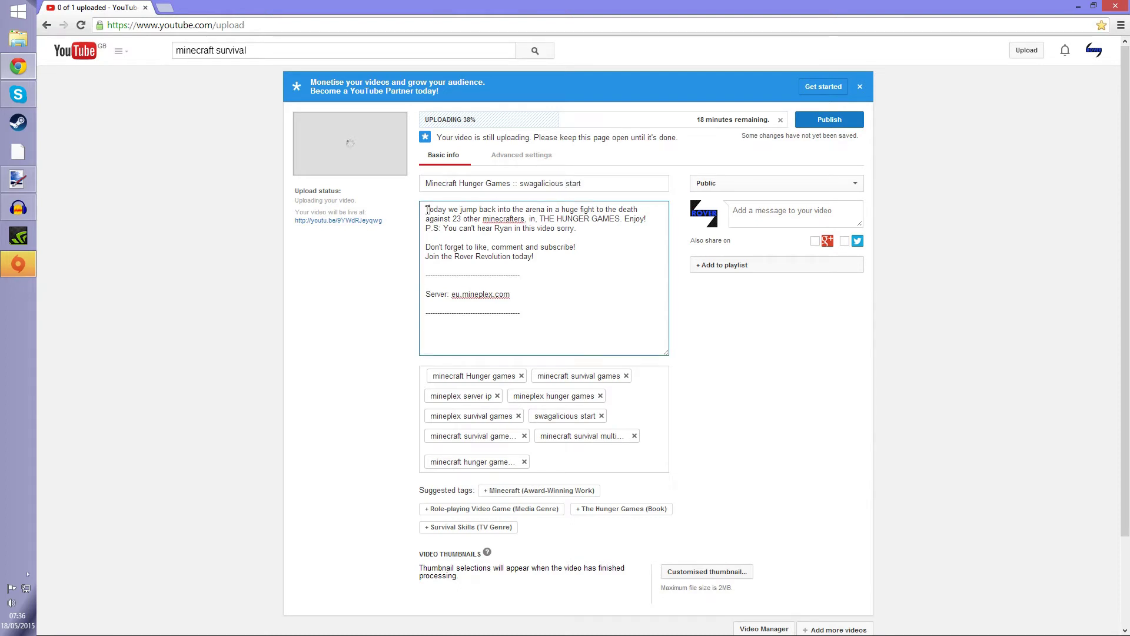
drag(427, 210, 674, 229)
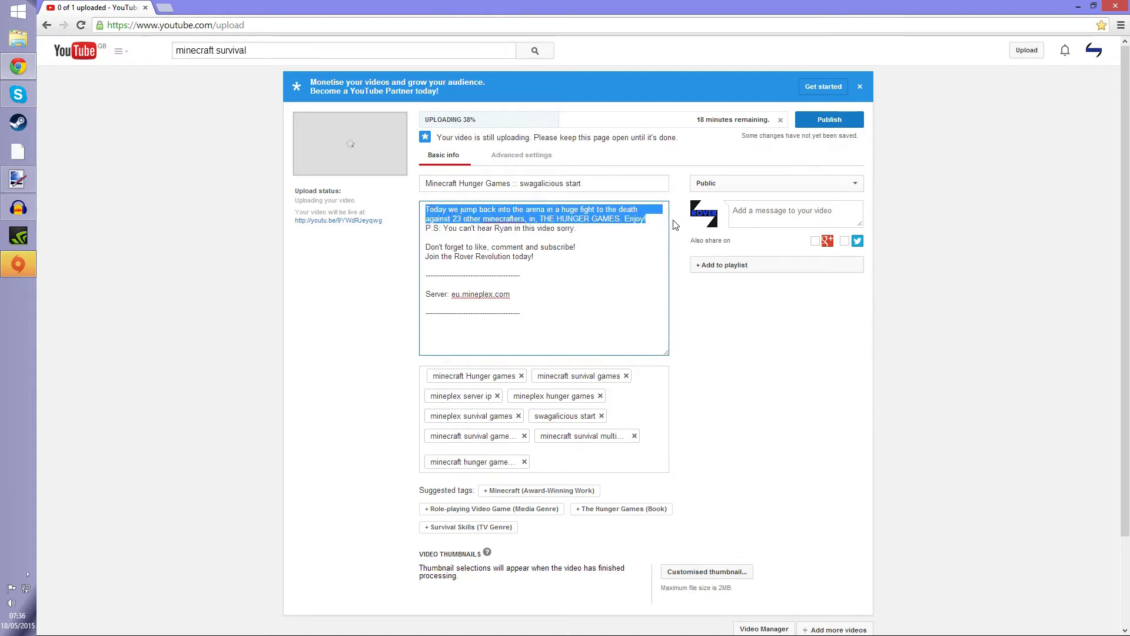
drag(425, 230, 576, 229)
drag(447, 228, 559, 232)
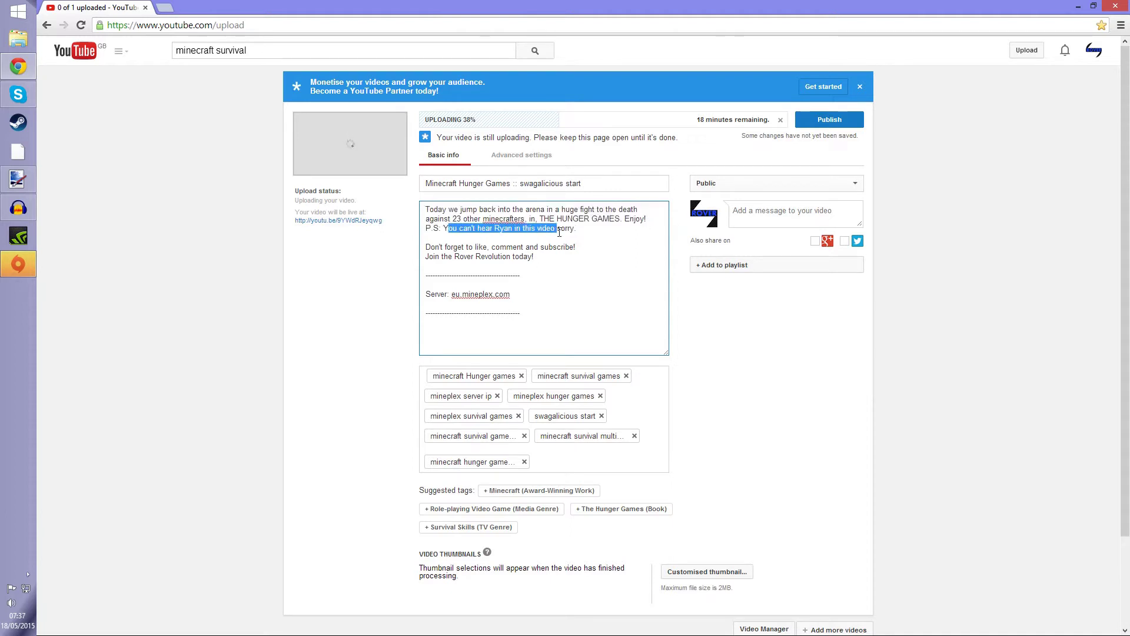
drag(486, 229, 536, 232)
click(511, 219)
- Highlight the like-and-subscribe line, the Rover Revolution line and the first dashed separator in the description
drag(431, 246, 577, 244)
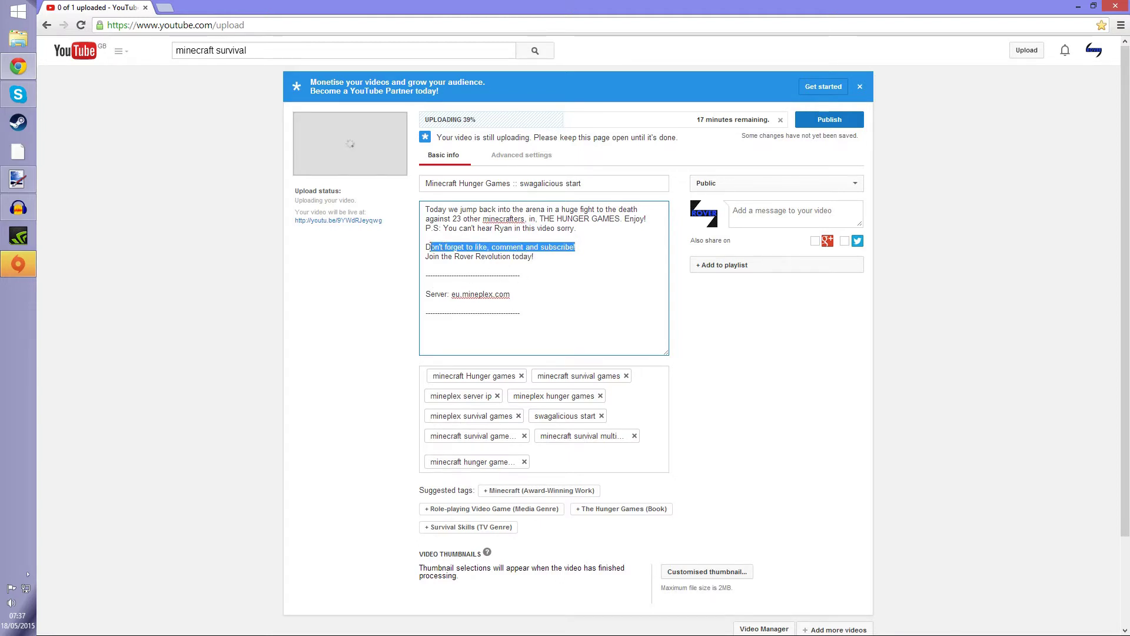
drag(427, 261, 555, 255)
click(462, 282)
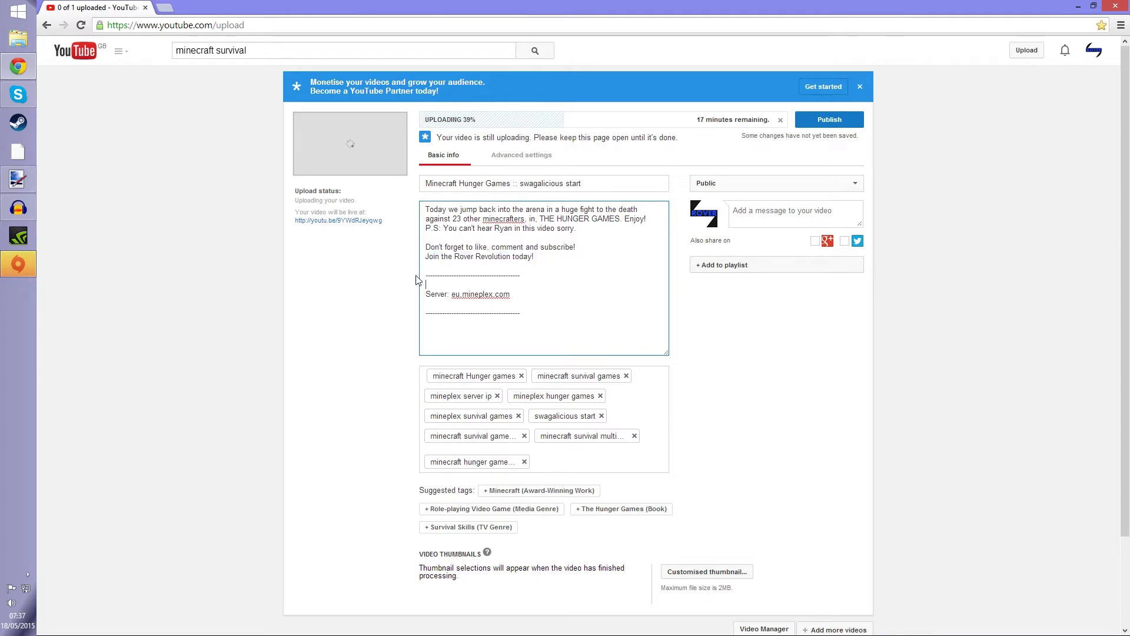
drag(416, 281, 534, 275)
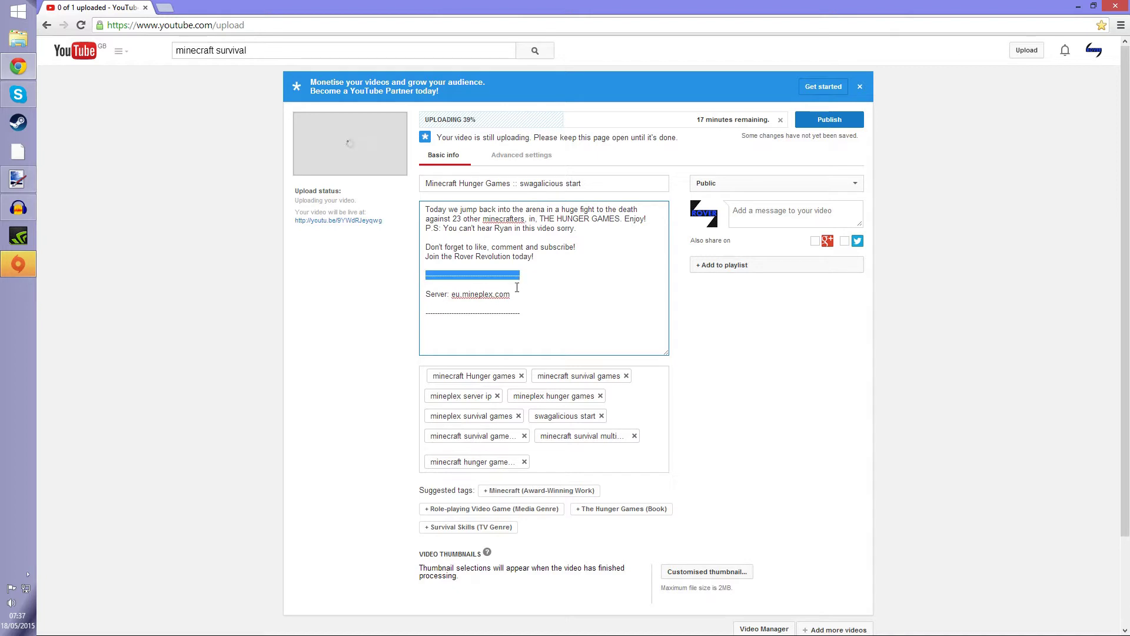
- Highlight the server address line in the description and look over the tags to explain them
drag(438, 294, 565, 295)
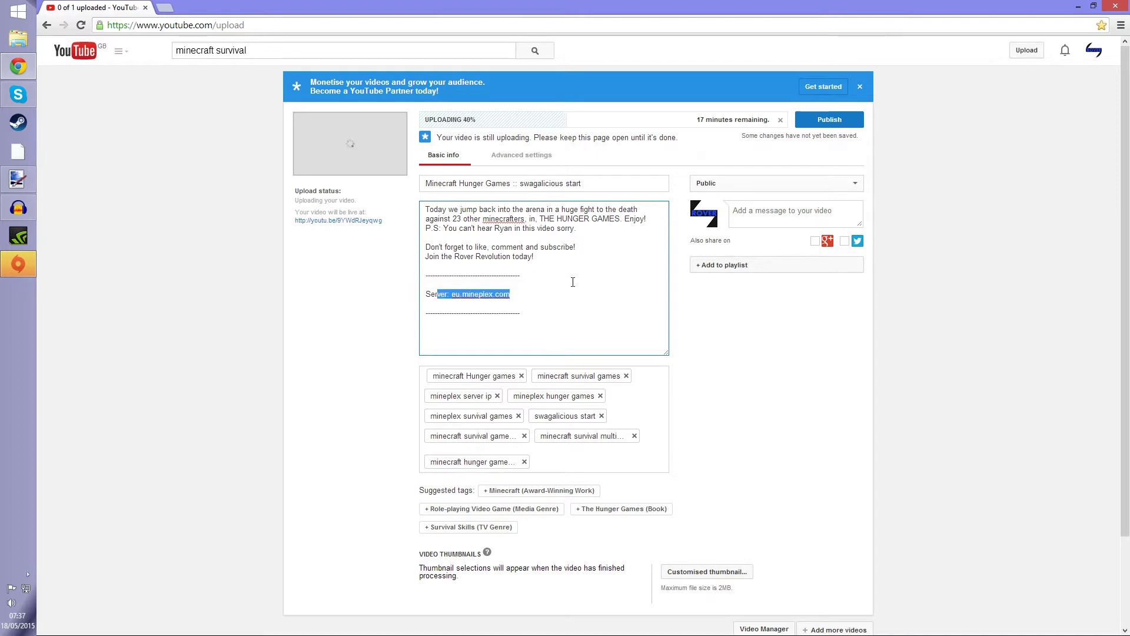
click(567, 284)
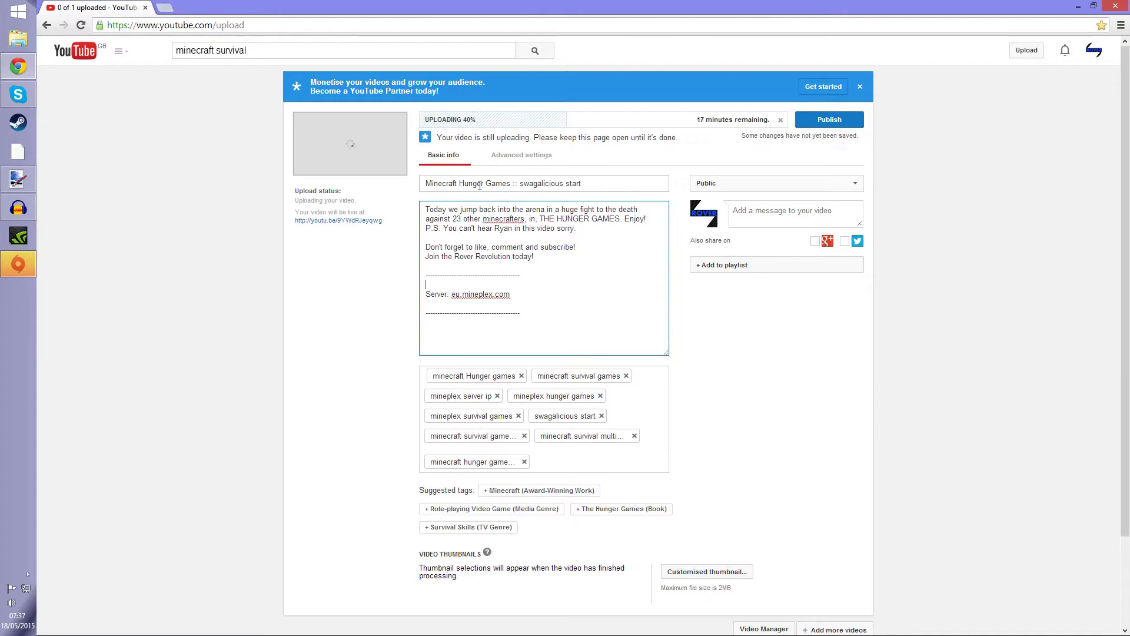
scroll(471, 212, down, 2)
scroll(481, 211, up, 2)
click(473, 377)
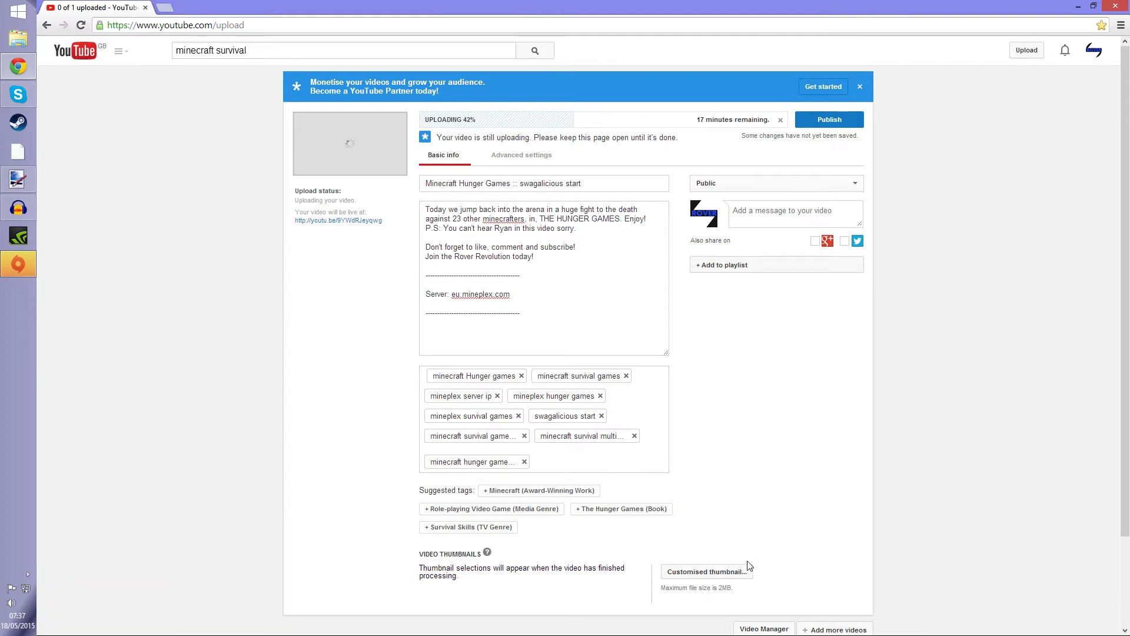
click(706, 572)
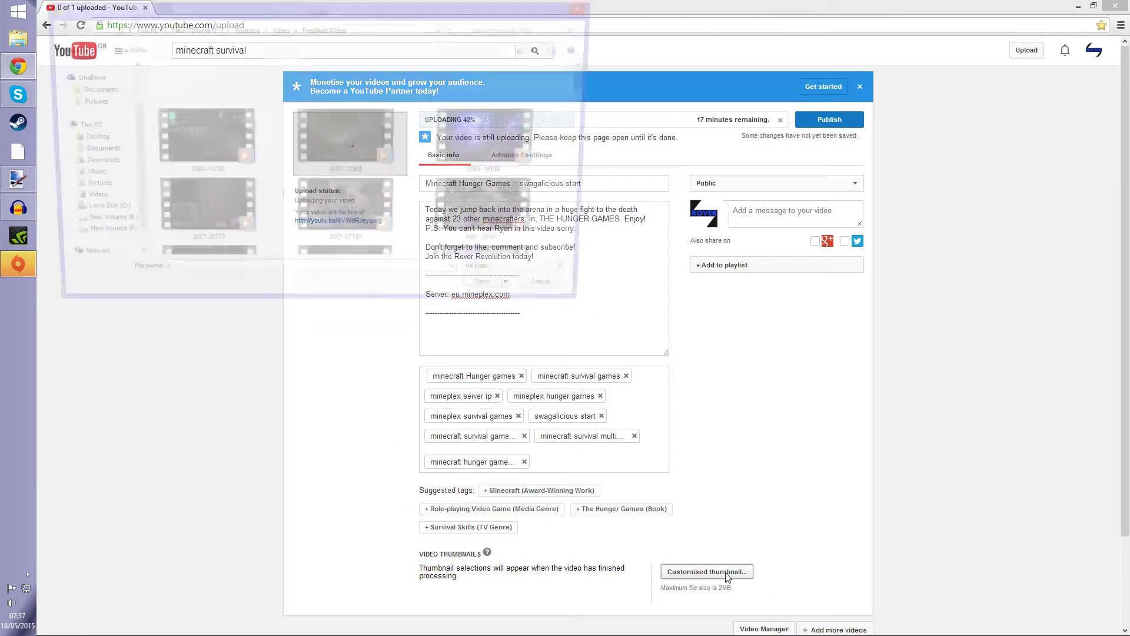
click(105, 238)
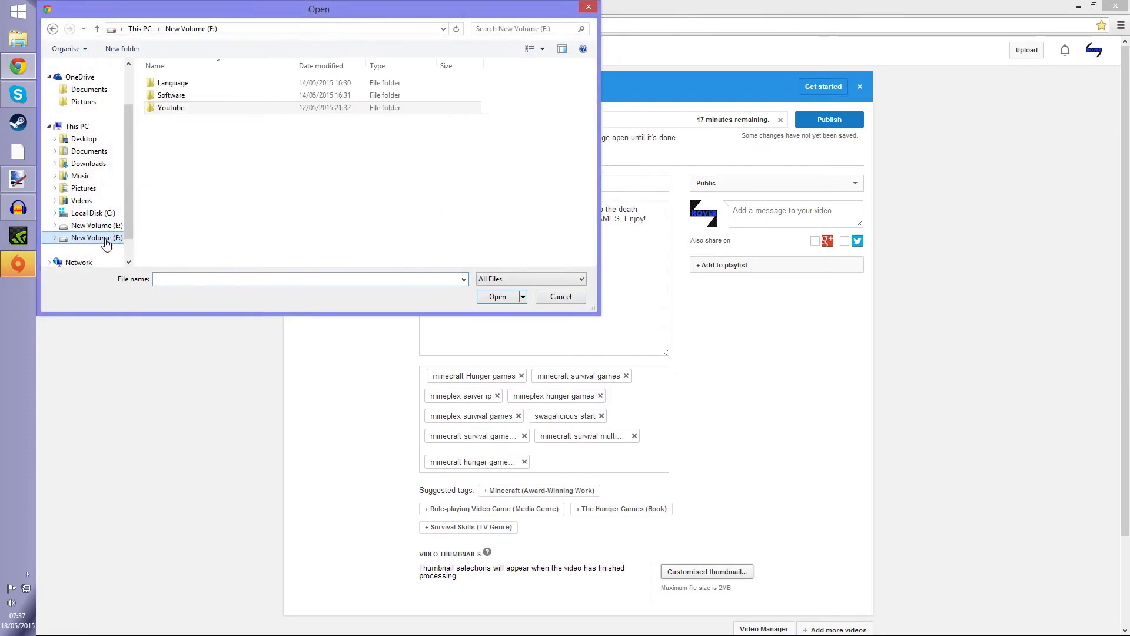
click(588, 6)
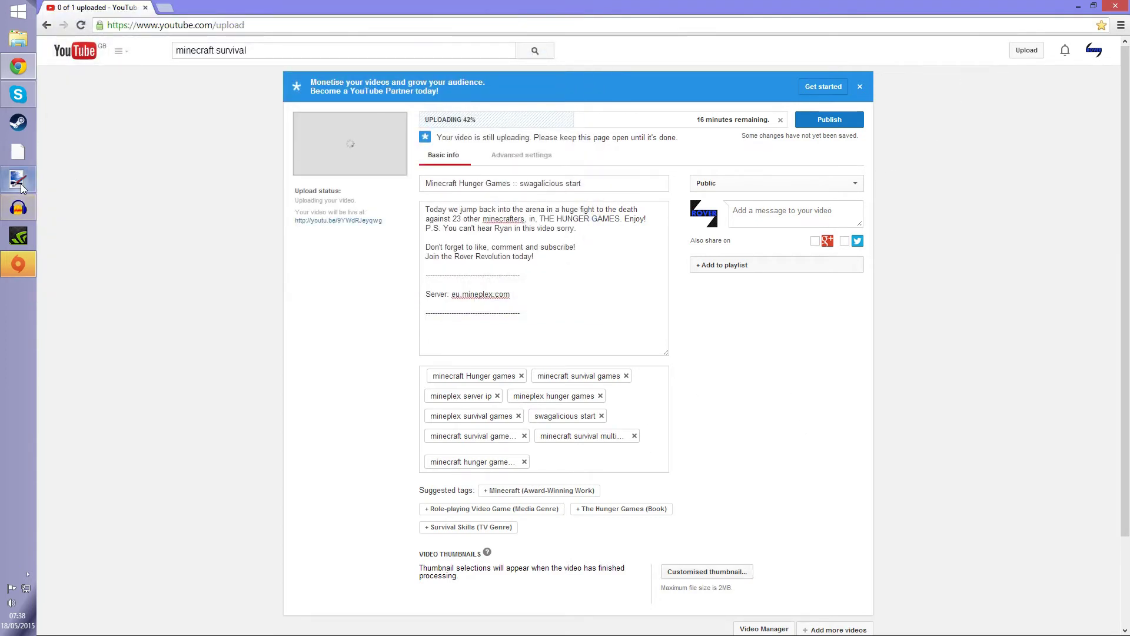
- Switch to paint.net and browse the Art (e.g Thumbnails) folder for existing thumbnails without opening one
mouse_move(22, 208)
key(alt+Tab)
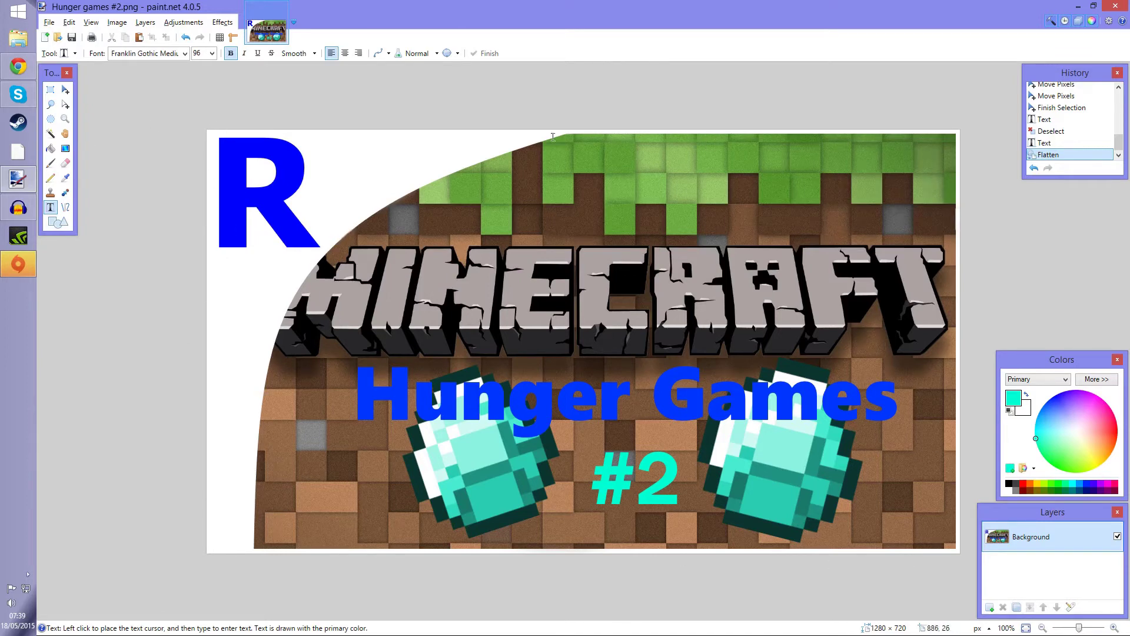
click(50, 22)
click(51, 24)
key(ctrl+o)
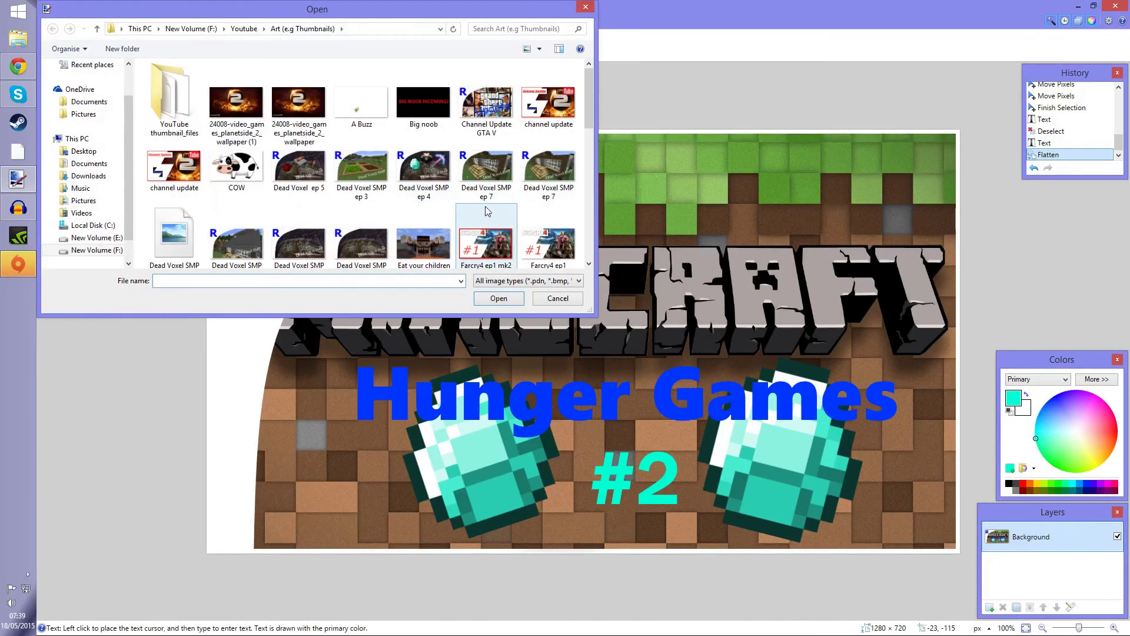
drag(589, 112, 591, 146)
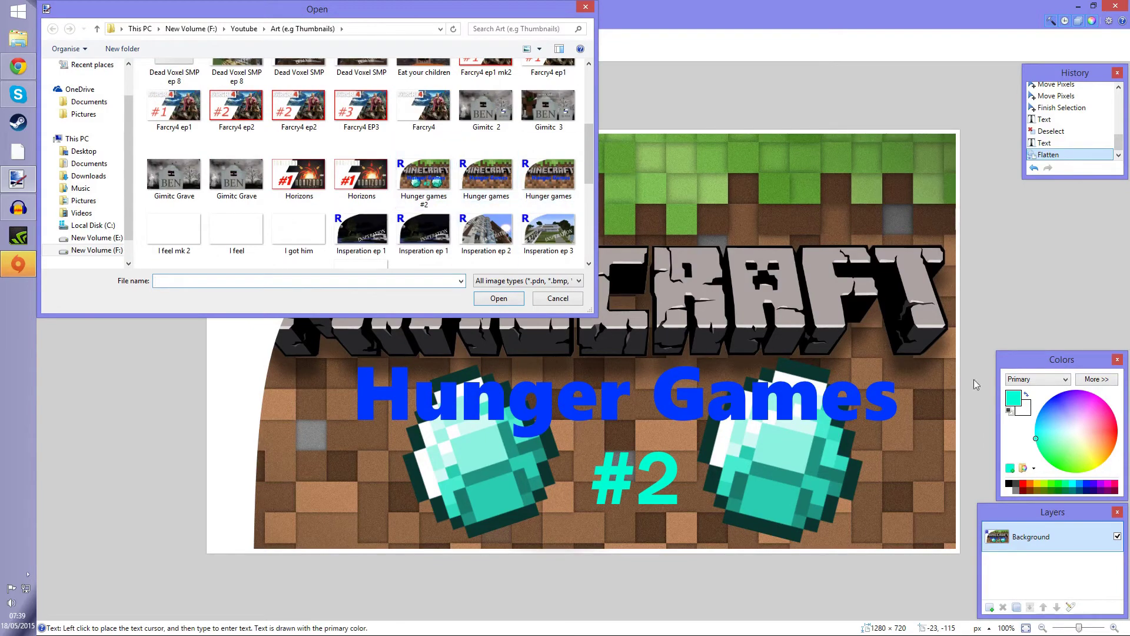
click(590, 8)
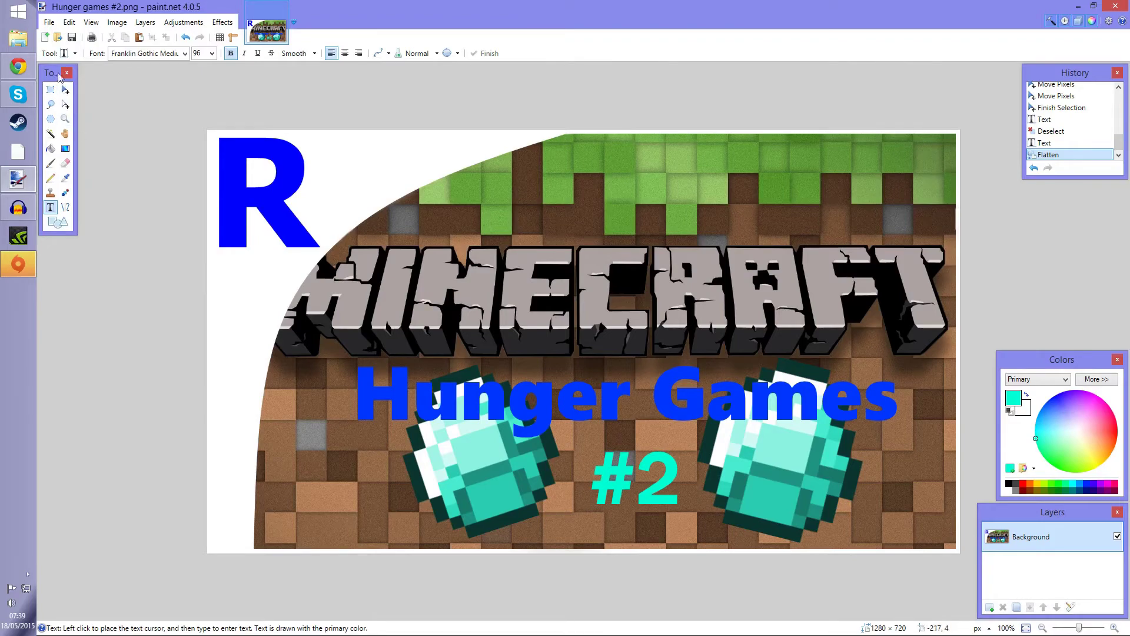
- Search Google Images for "minecraft diamonds" in a new browser tab, preview the first diamond picture and close the tab
click(19, 66)
click(167, 8)
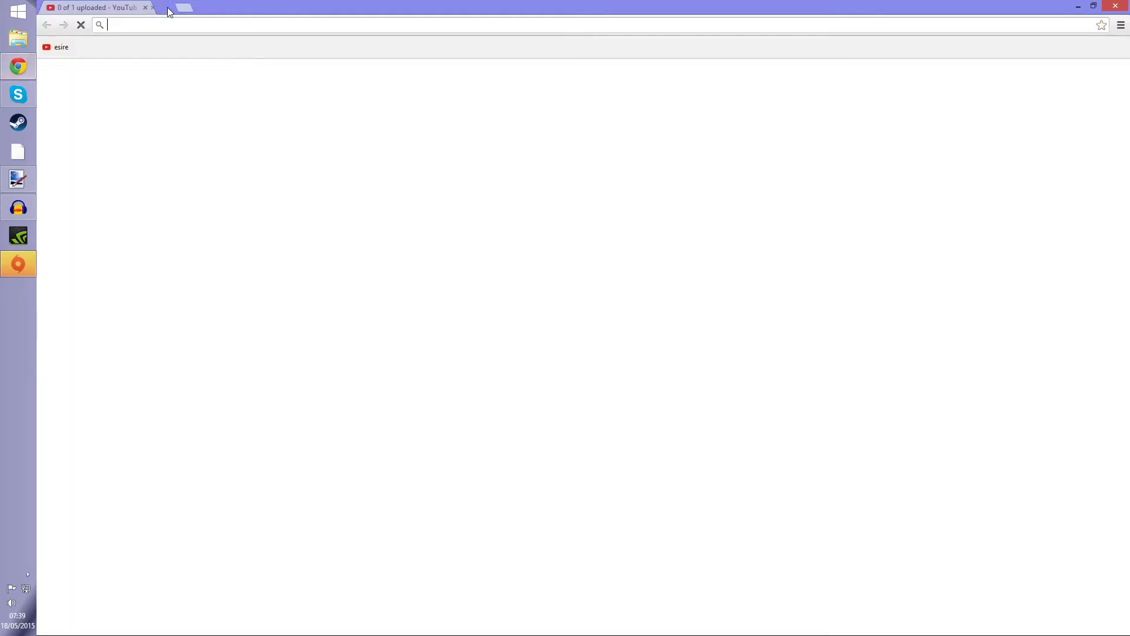
click(589, 265)
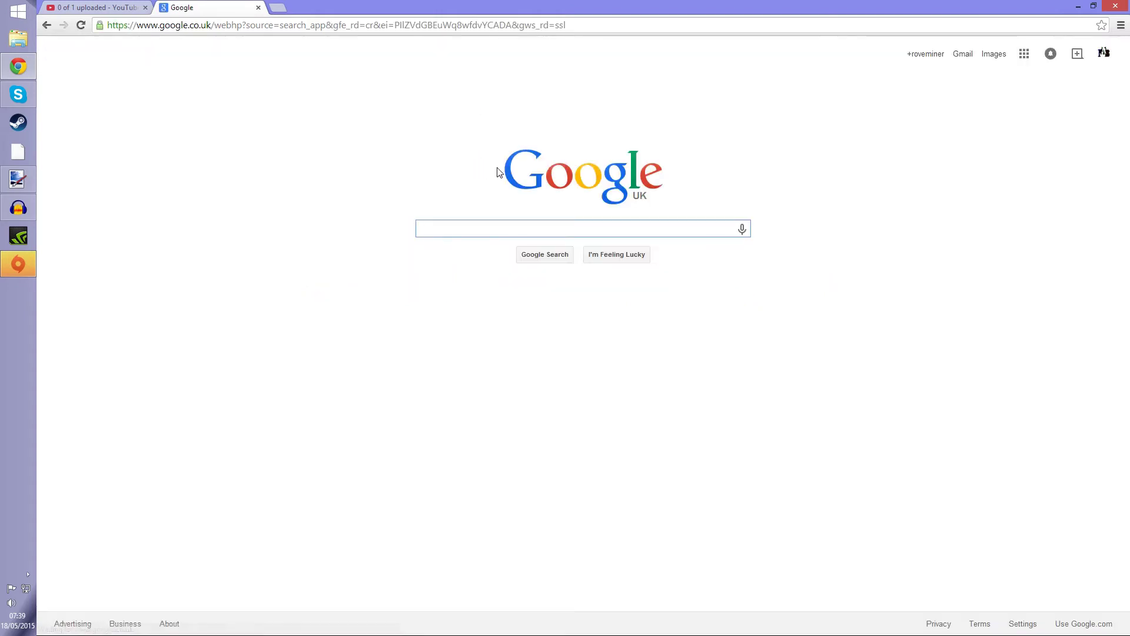
text(minecra)
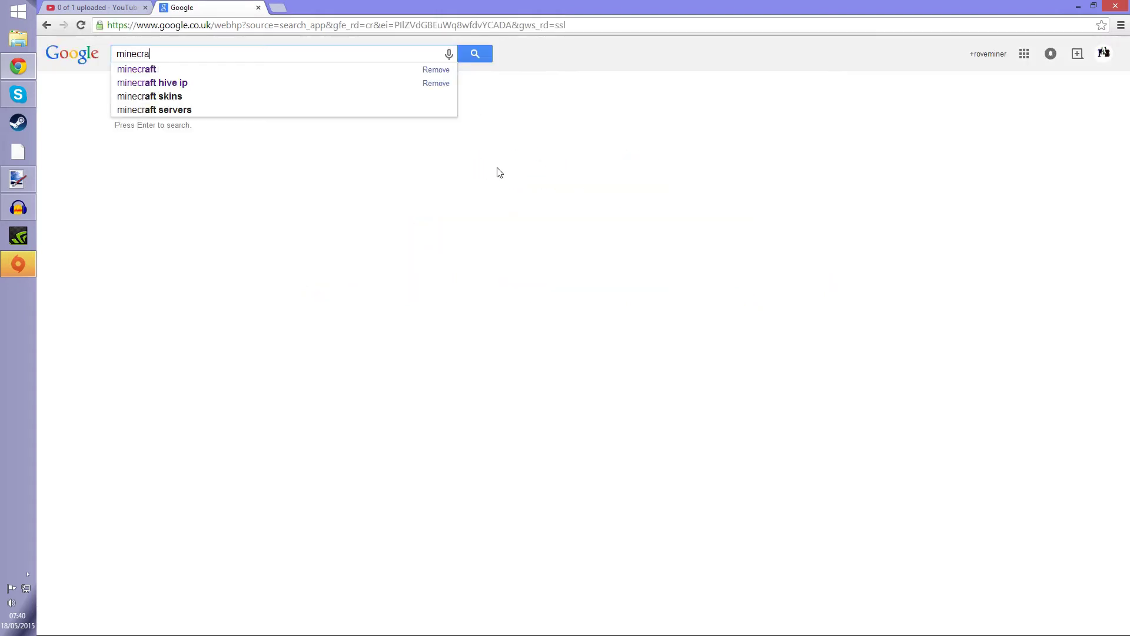
text(ft diamonds)
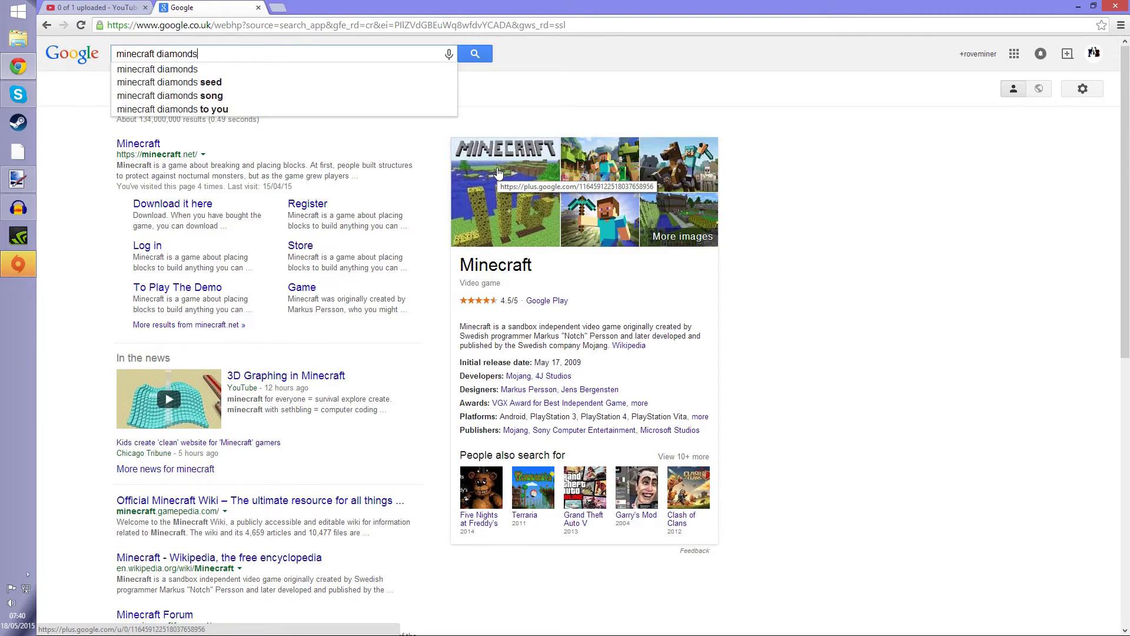
key(Return)
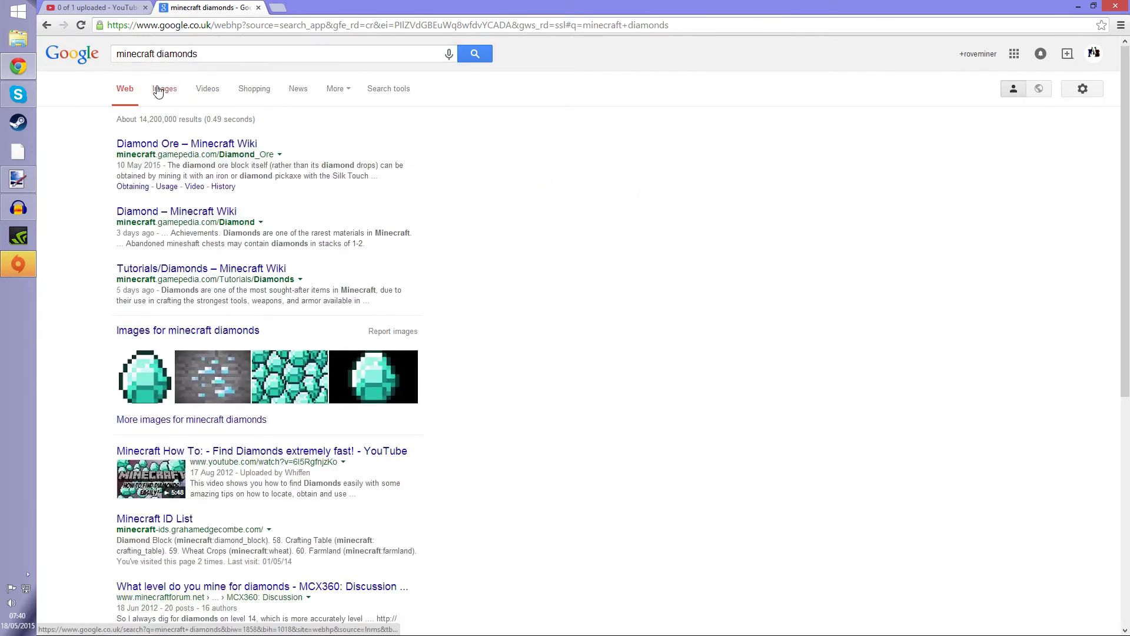
click(159, 89)
click(81, 259)
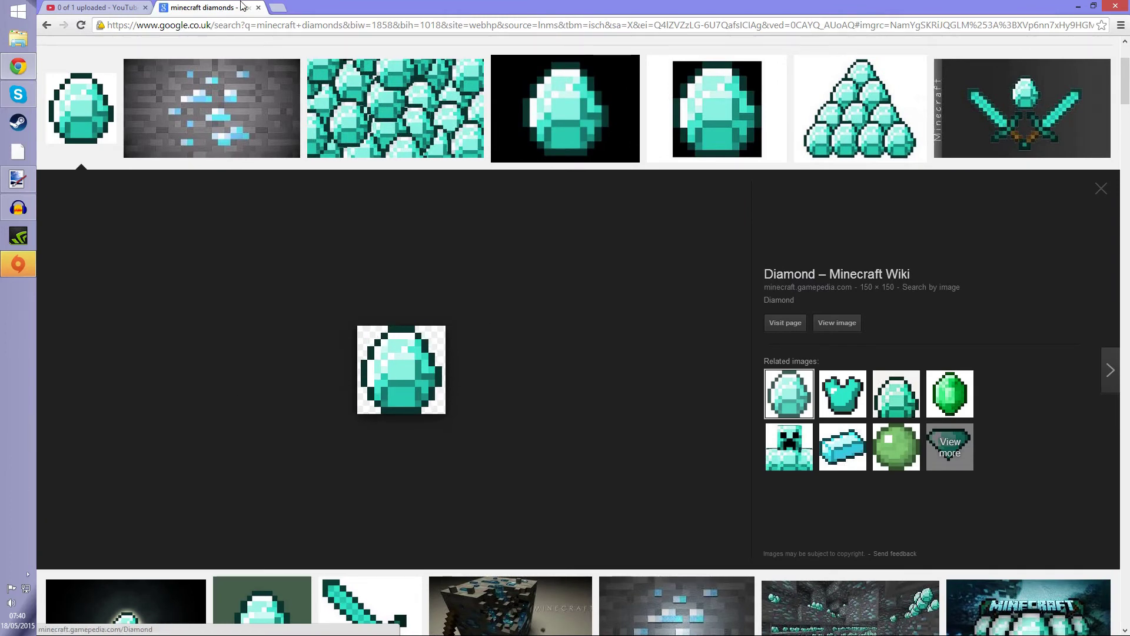
click(258, 9)
- In paint.net, try saving the thumbnail as the PNG file Hunger games #2, decline replacing the existing file and cancel the save
click(19, 180)
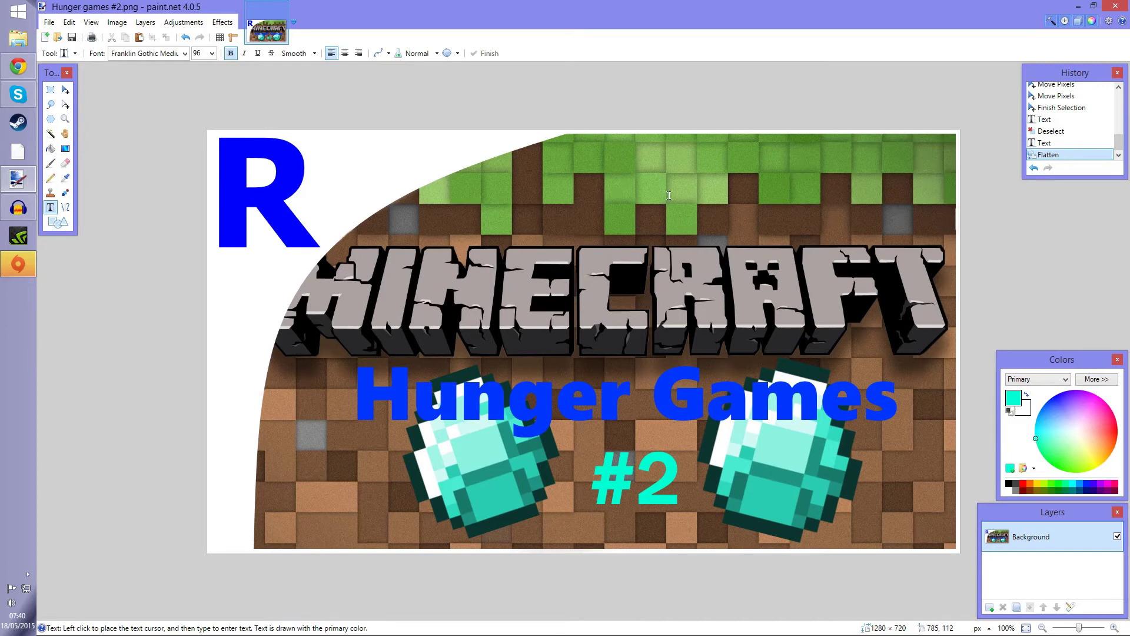
click(49, 22)
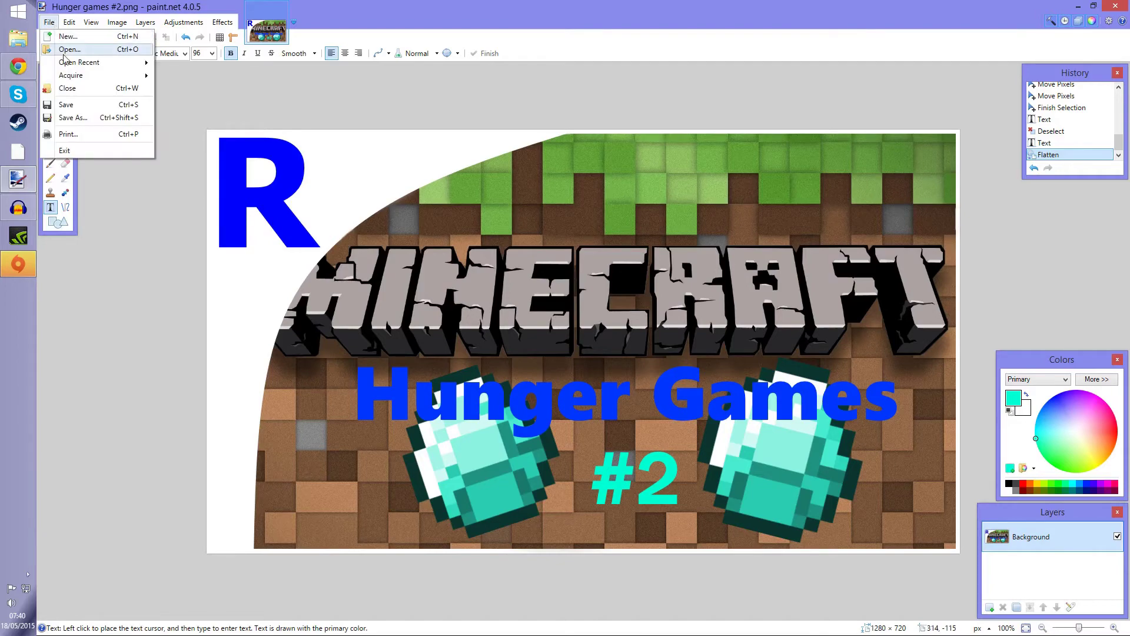
click(66, 118)
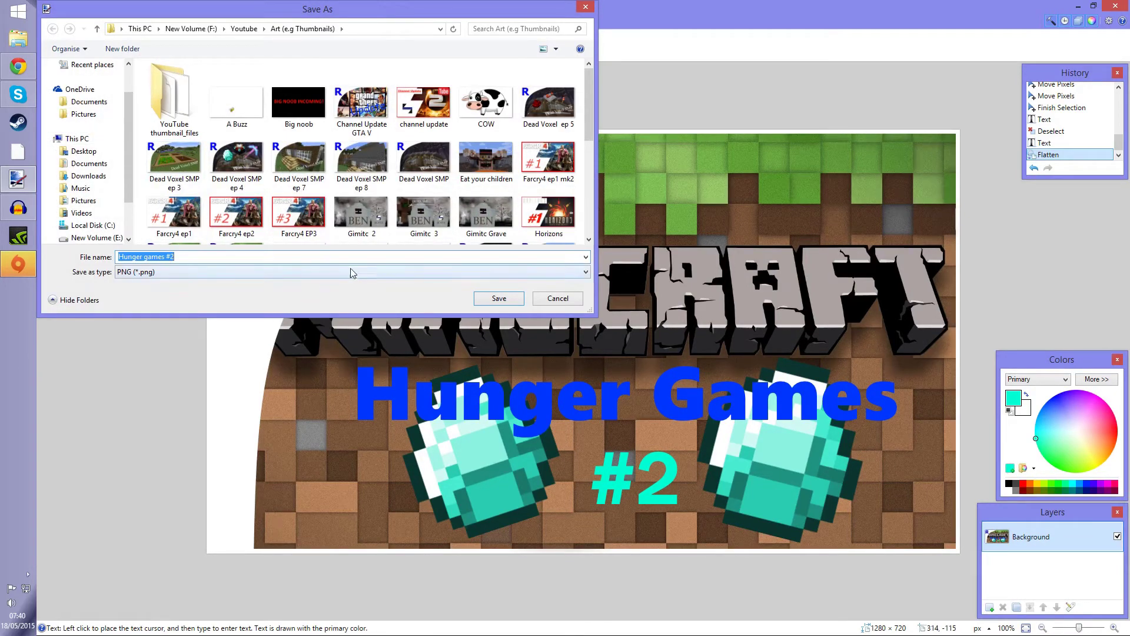
click(498, 298)
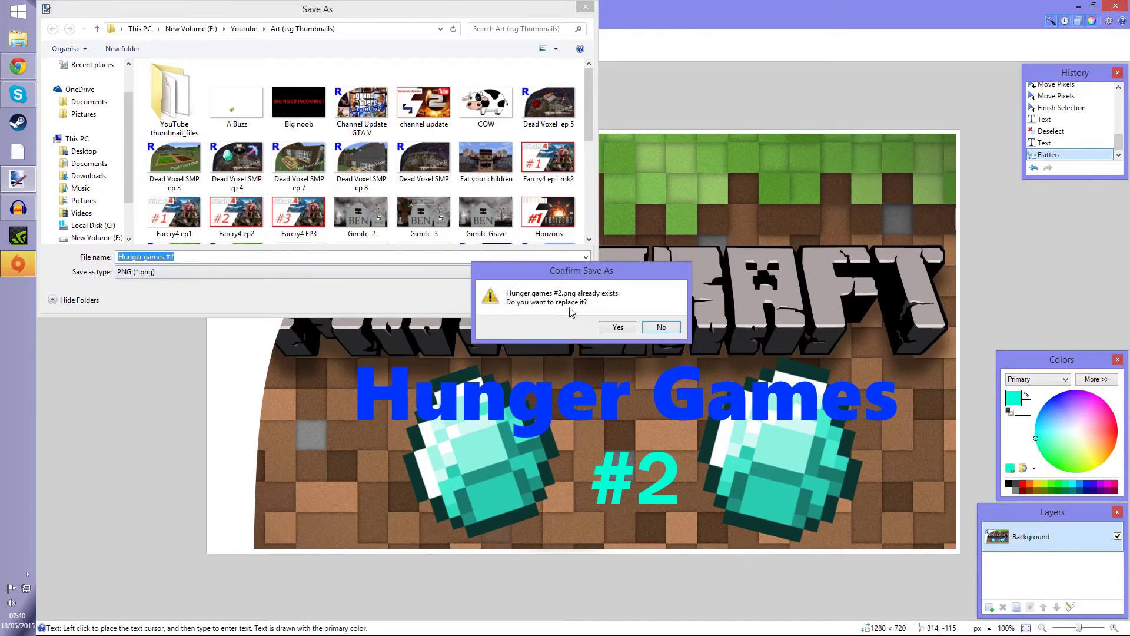
click(658, 327)
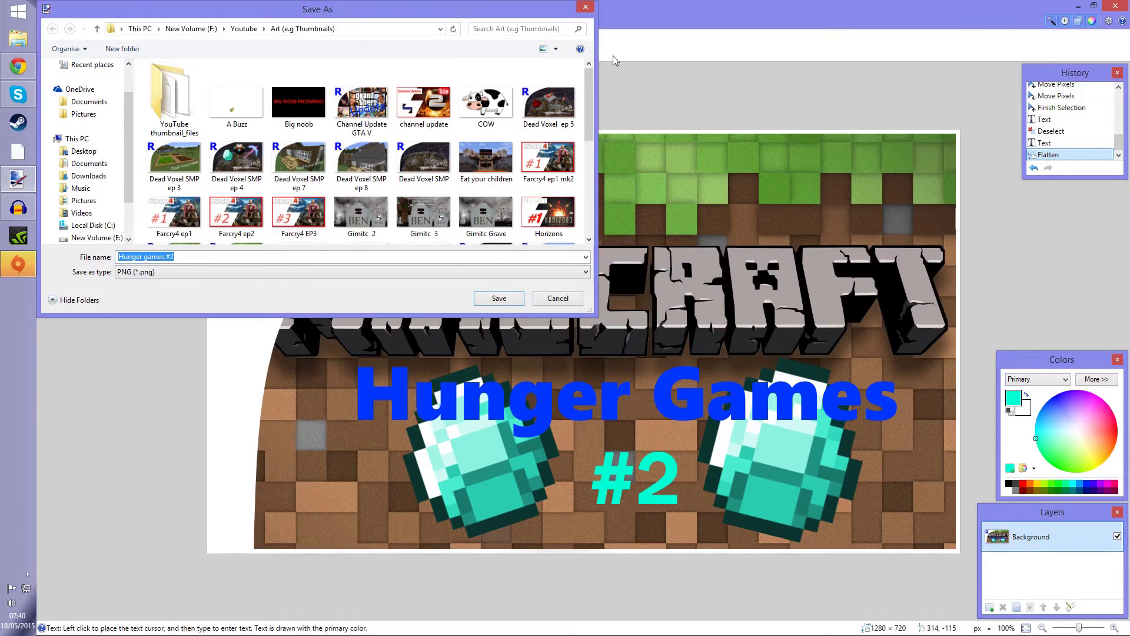
click(585, 7)
- Back on the YouTube upload page, set Hunger games #2 from the Youtube Art (e.g Thumbnails) folder as the customised thumbnail
click(23, 70)
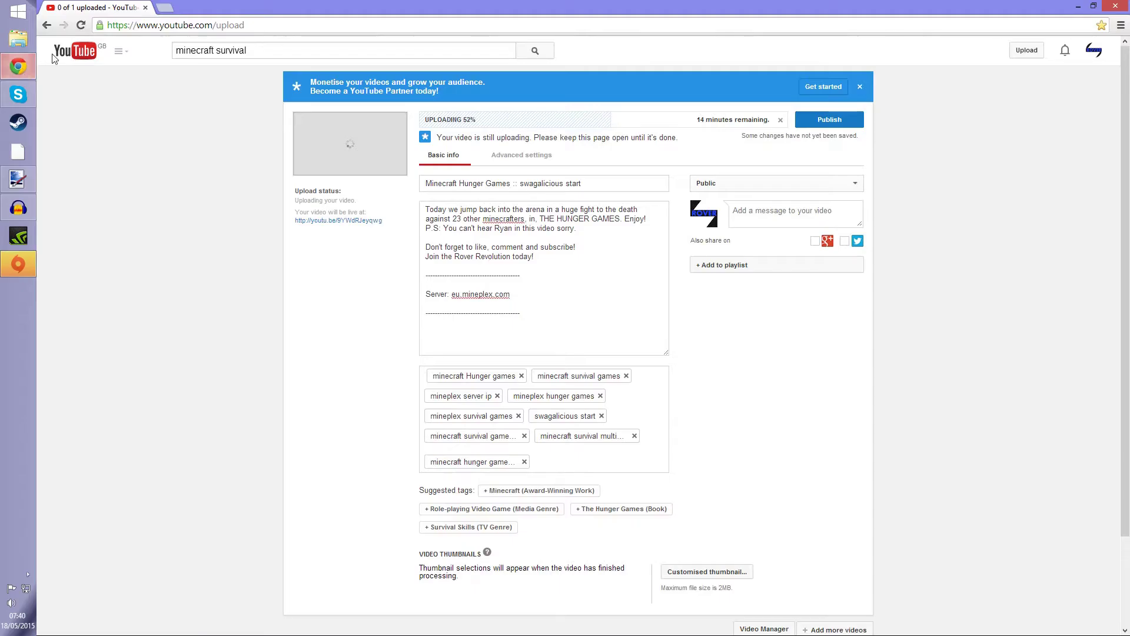
click(696, 574)
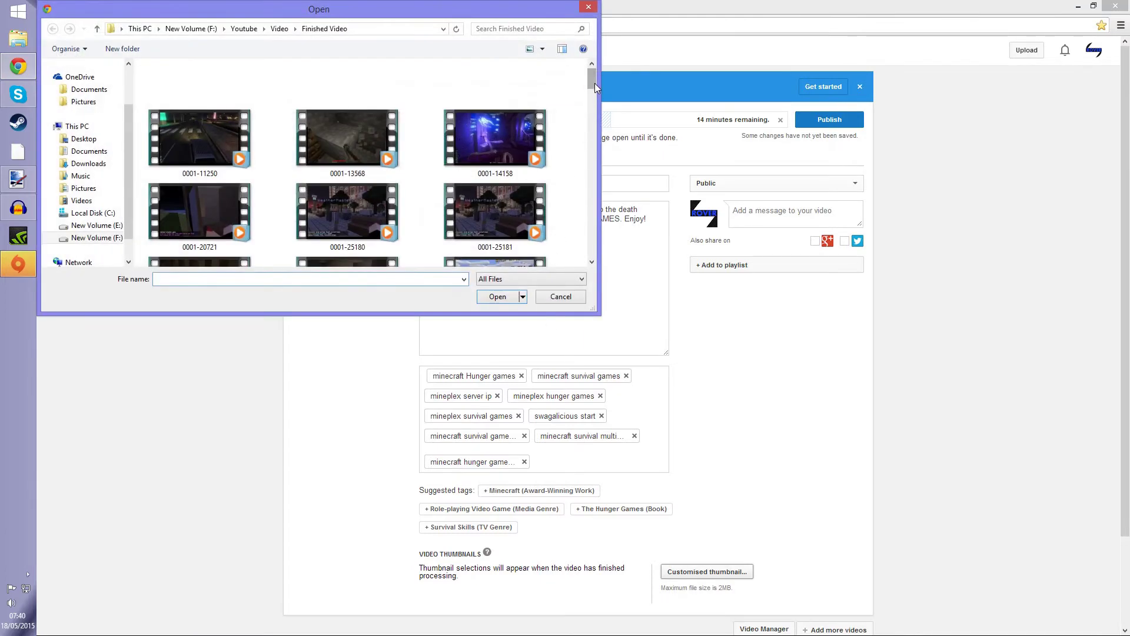
click(97, 237)
double_click(172, 109)
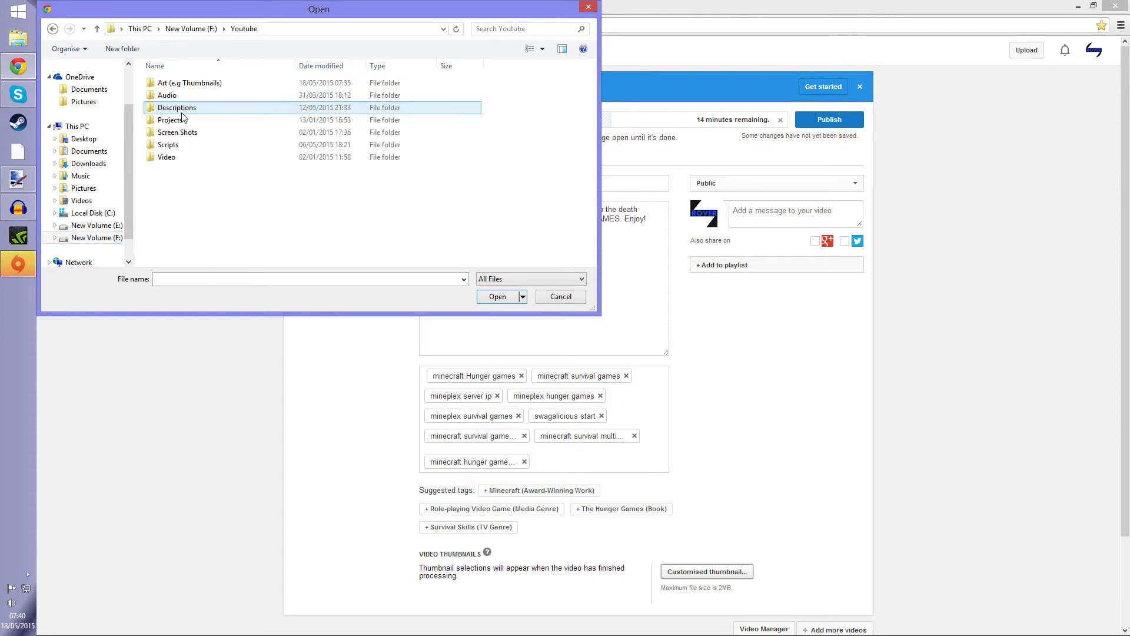
double_click(188, 83)
scroll(376, 146, down, 1)
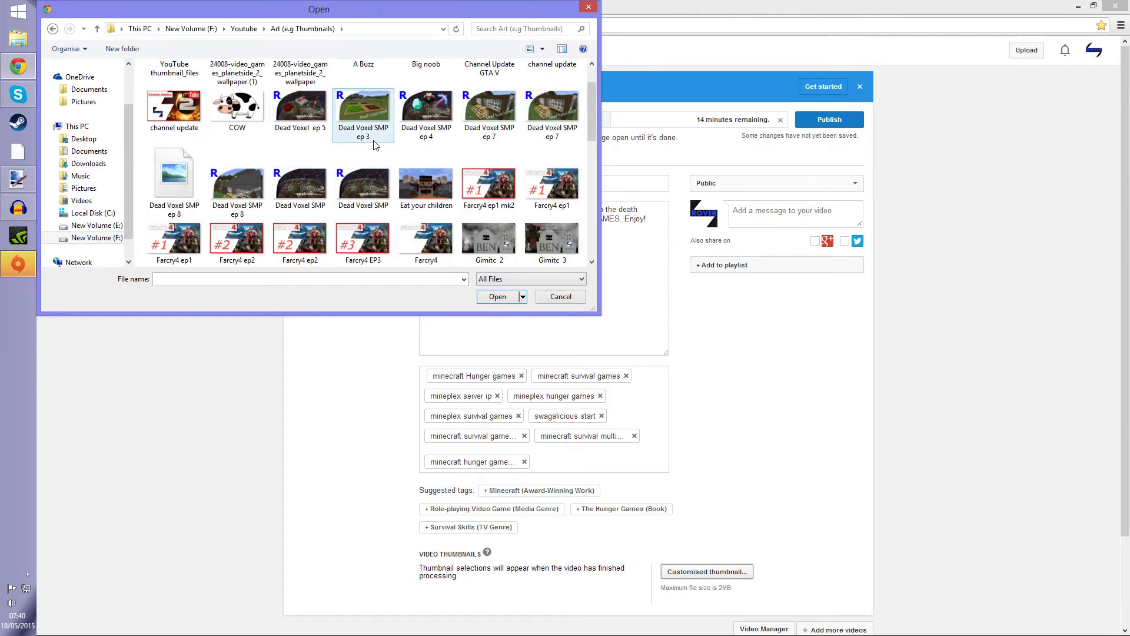
drag(591, 109, 589, 147)
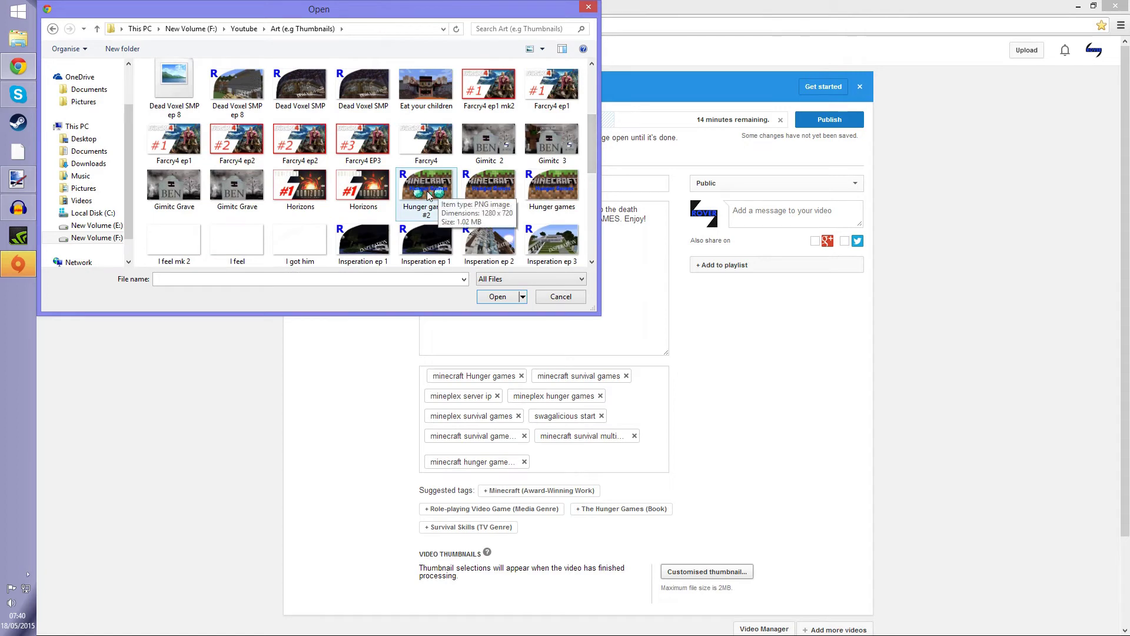
double_click(421, 196)
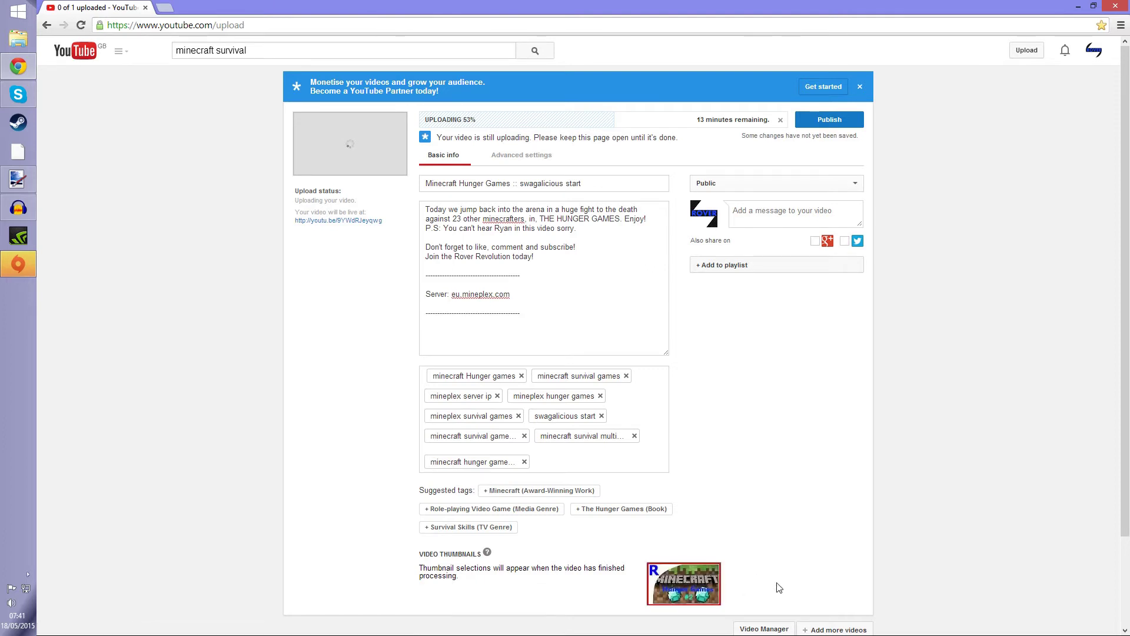
- Look over the completed upload page and publish the video
scroll(776, 573, down, 3)
scroll(775, 573, up, 3)
click(846, 123)
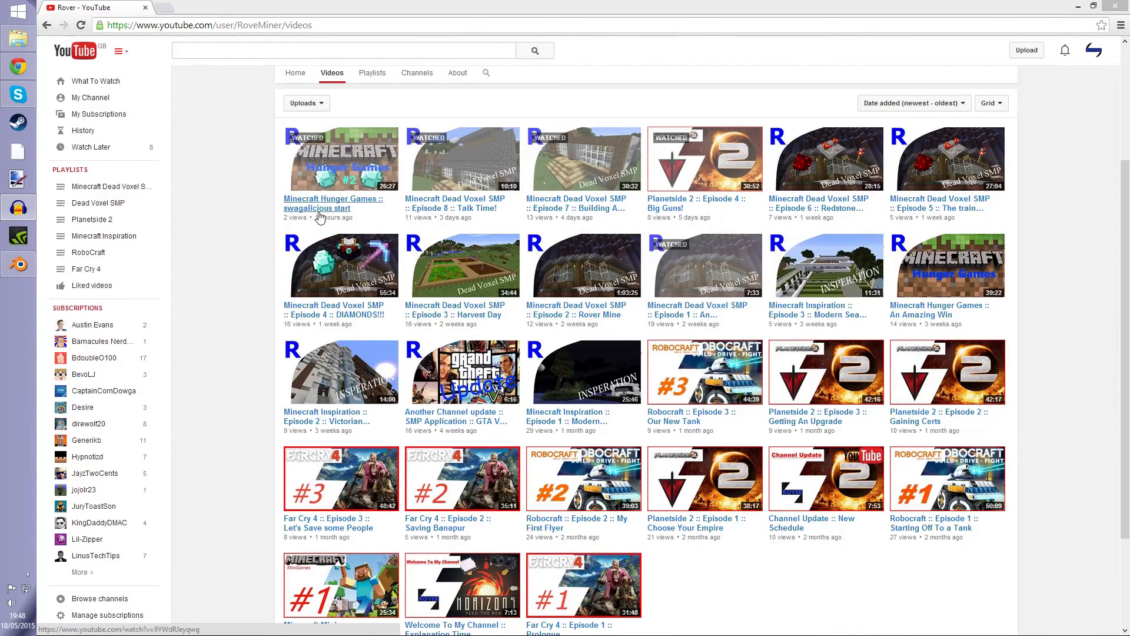
- Highlight the upload age of Minecraft Hunger Games :: swagalicious start in the channel's video list and open the video
drag(316, 216, 330, 217)
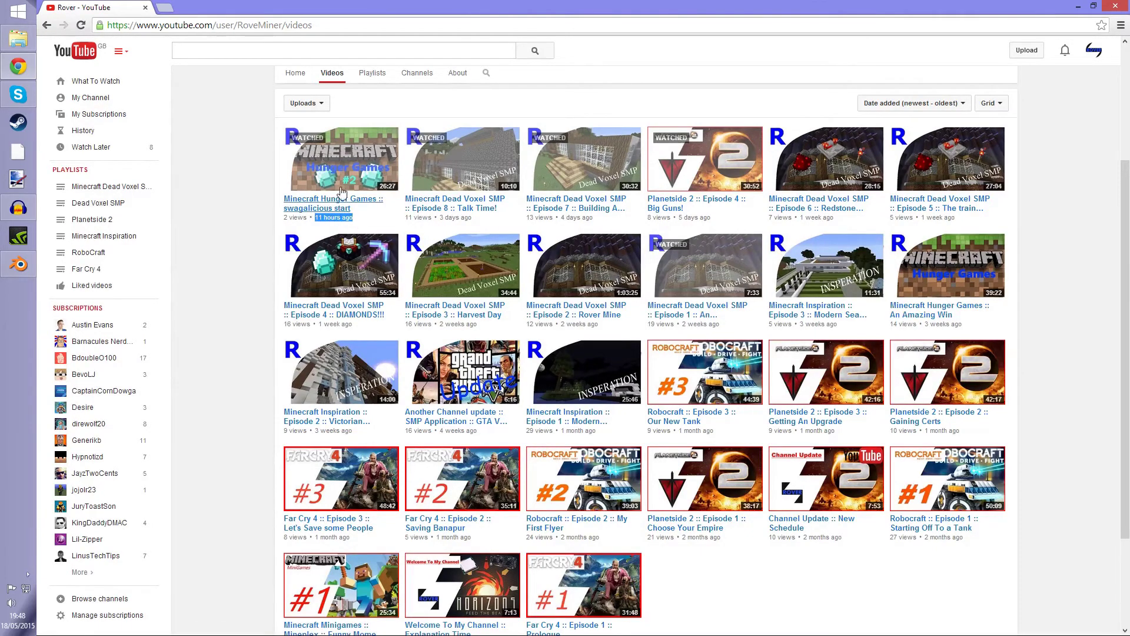
click(330, 203)
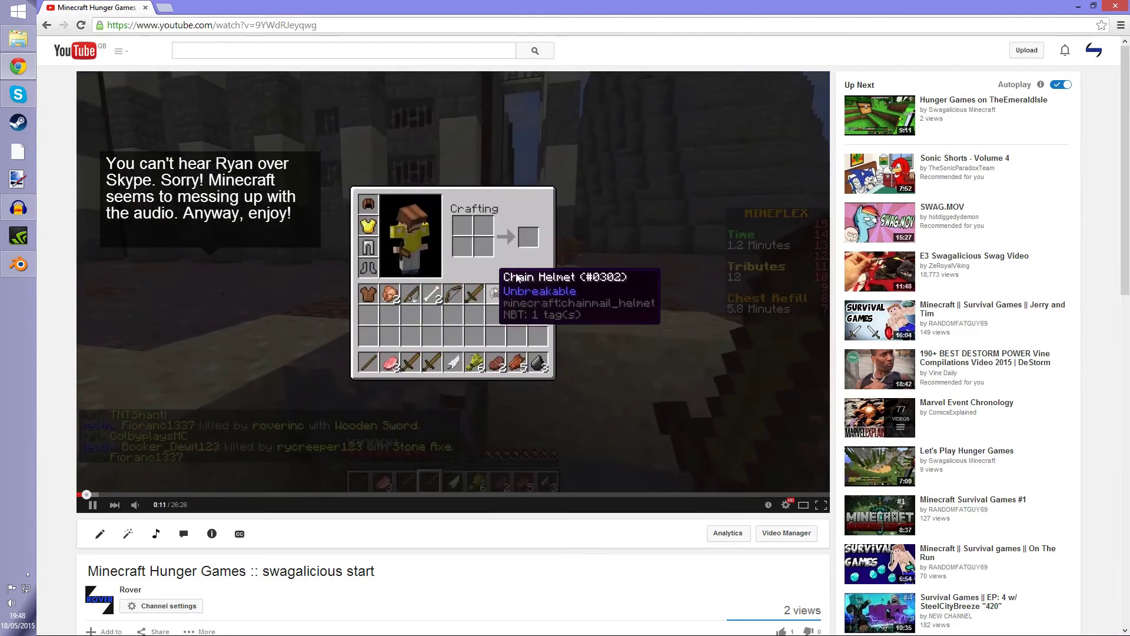
- Replay the video from the beginning in full screen, adjusting its volume, and return to the paused normal view
click(83, 494)
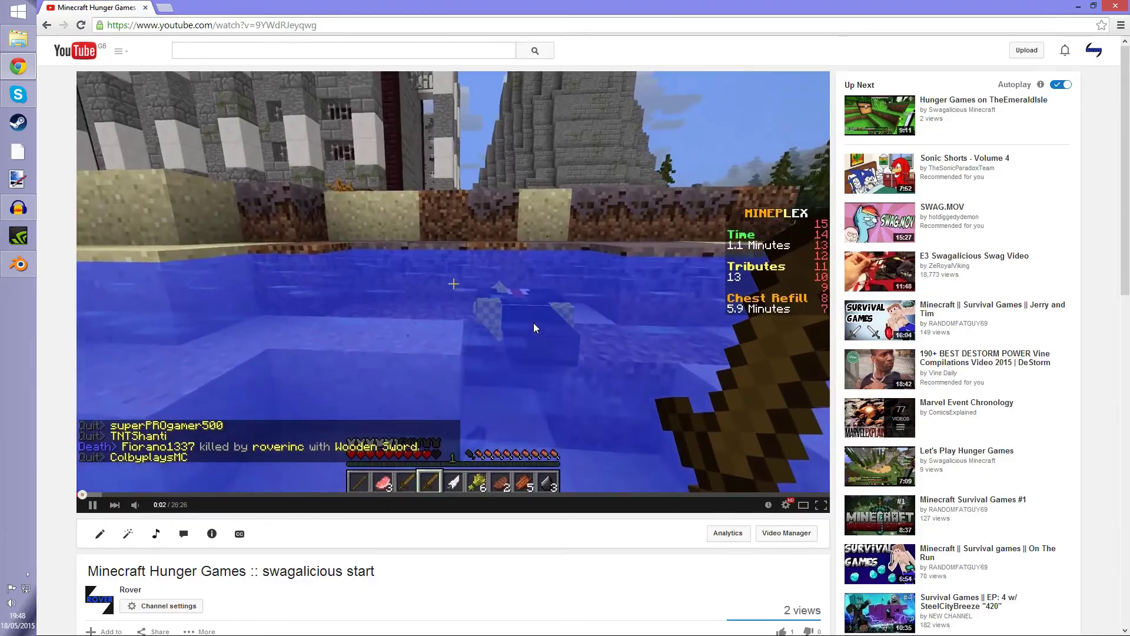
double_click(534, 322)
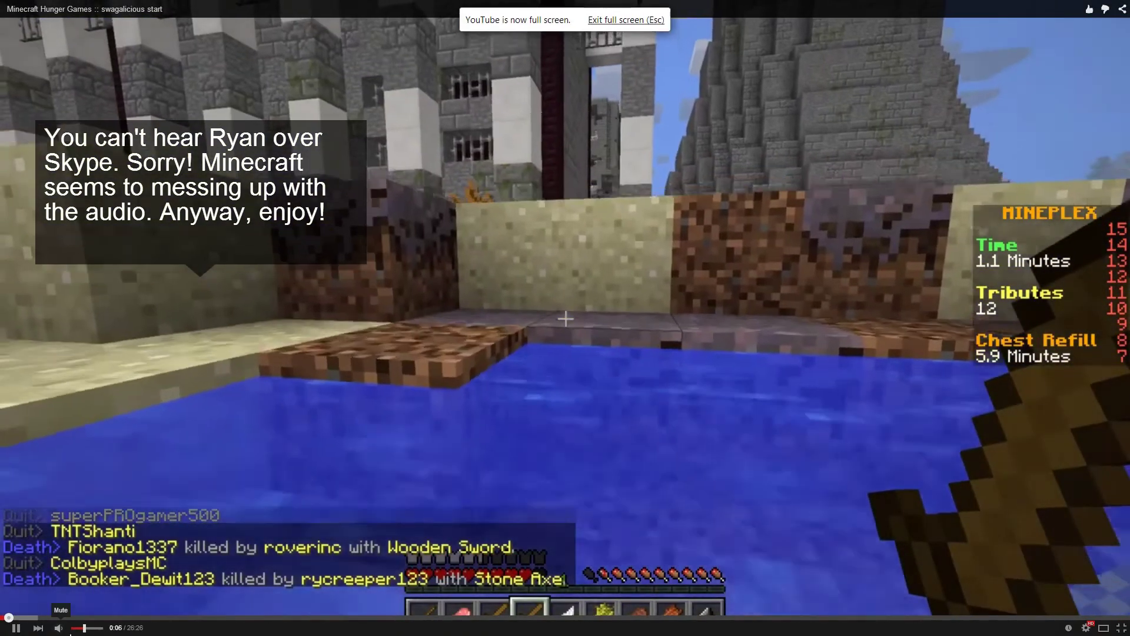
click(75, 628)
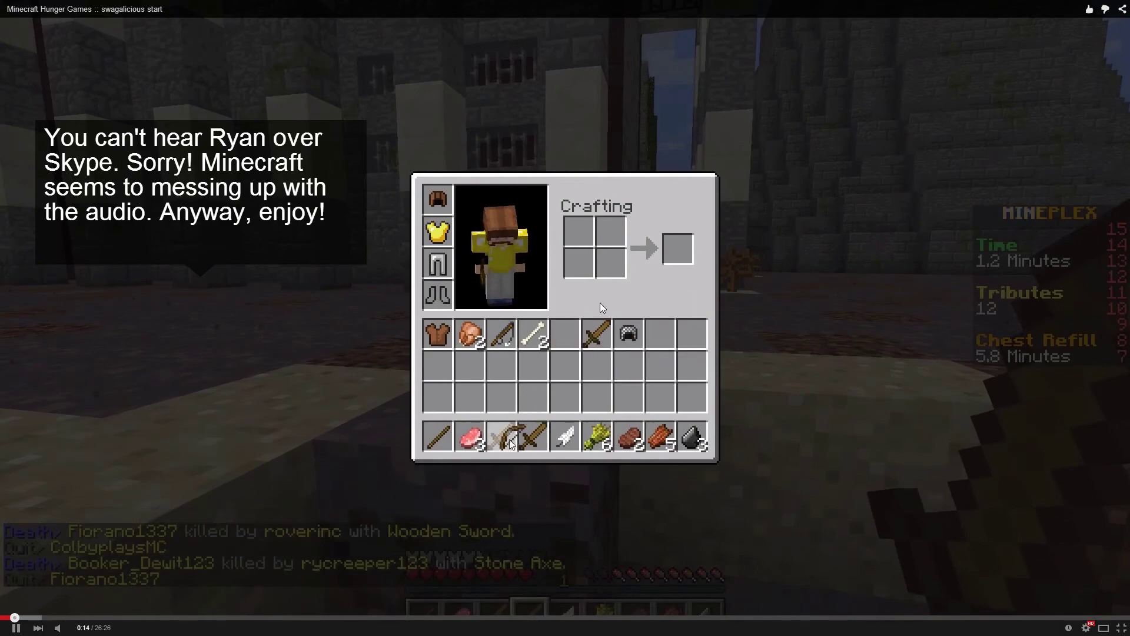
key(Escape)
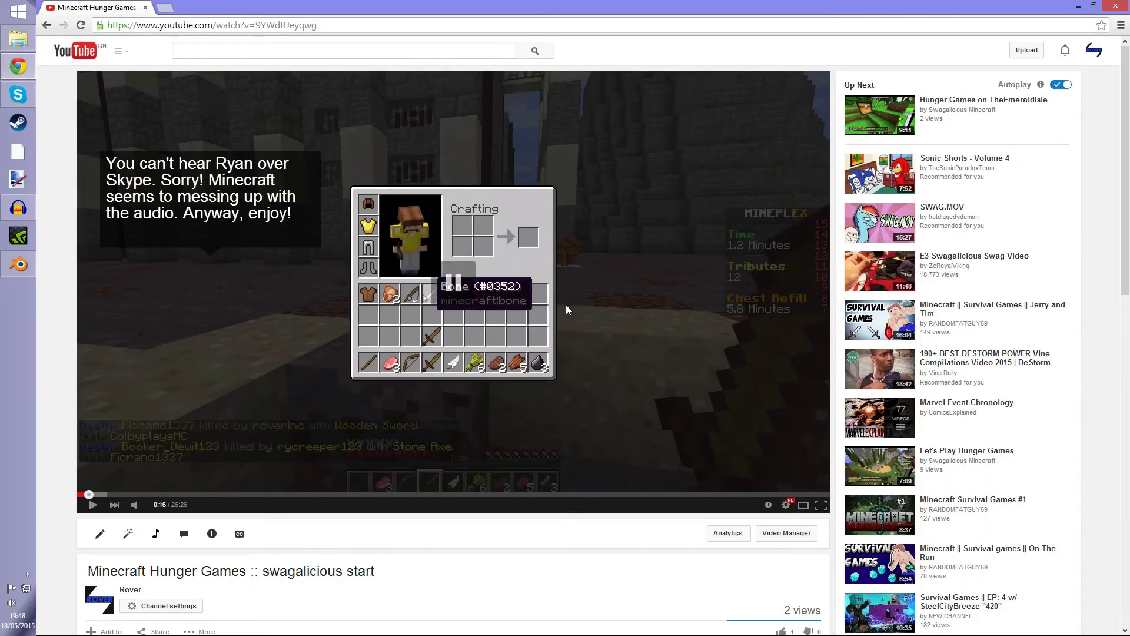
click(122, 268)
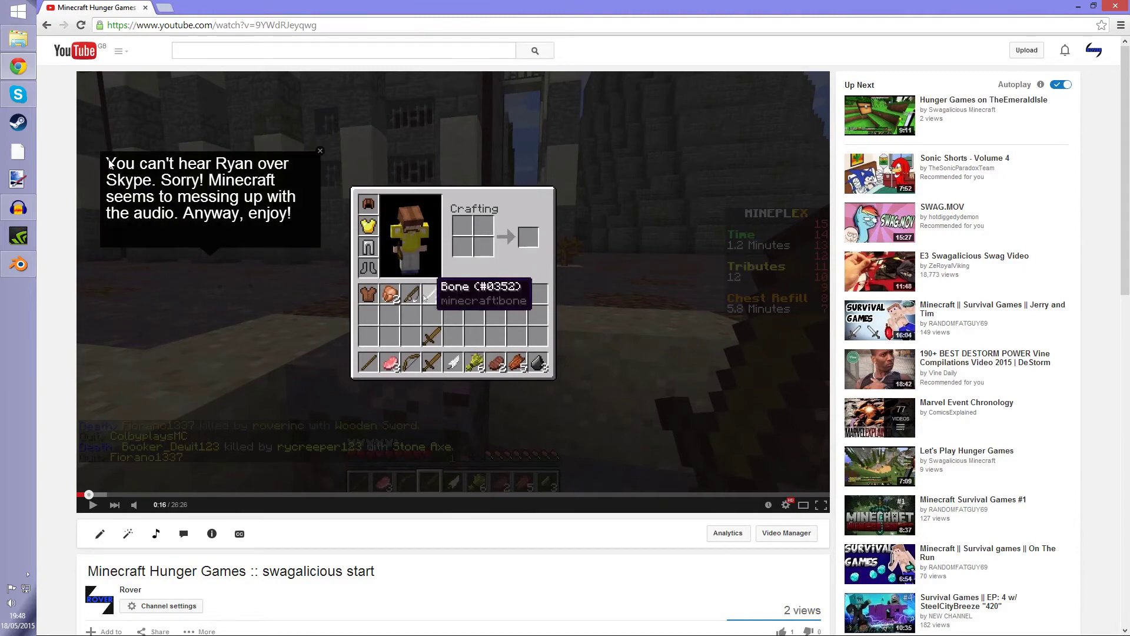
- Look over the video's watch page with its description and comments, and open its Info and Settings page for review
scroll(285, 163, down, 5)
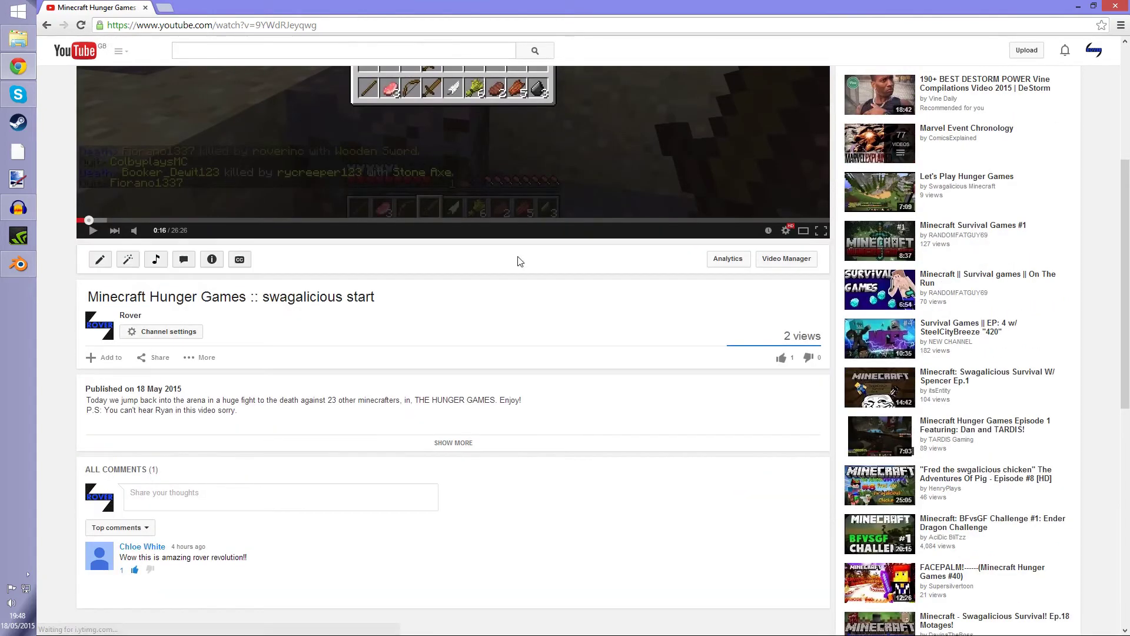
scroll(291, 169, up, 5)
scroll(176, 239, down, 15)
scroll(305, 302, up, 15)
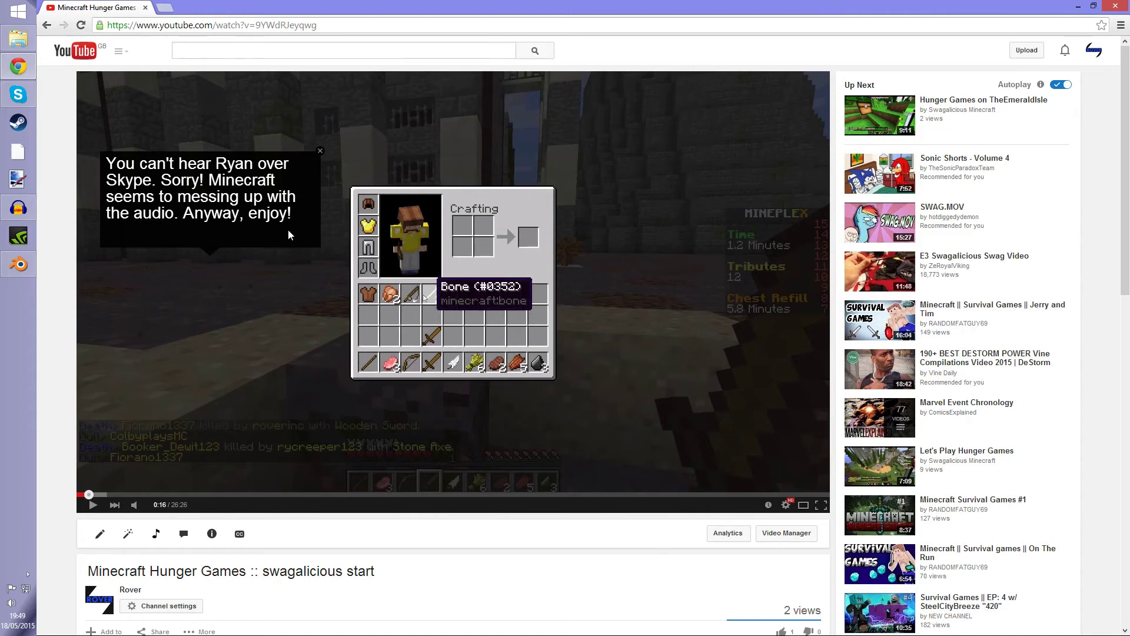
click(104, 535)
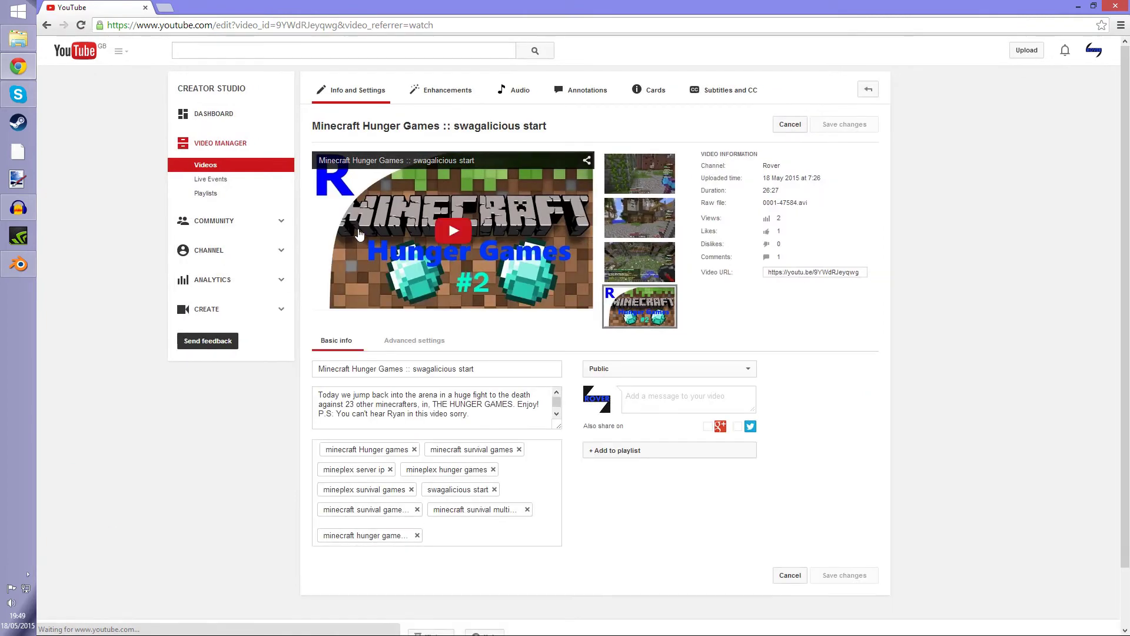
scroll(654, 354, down, 1)
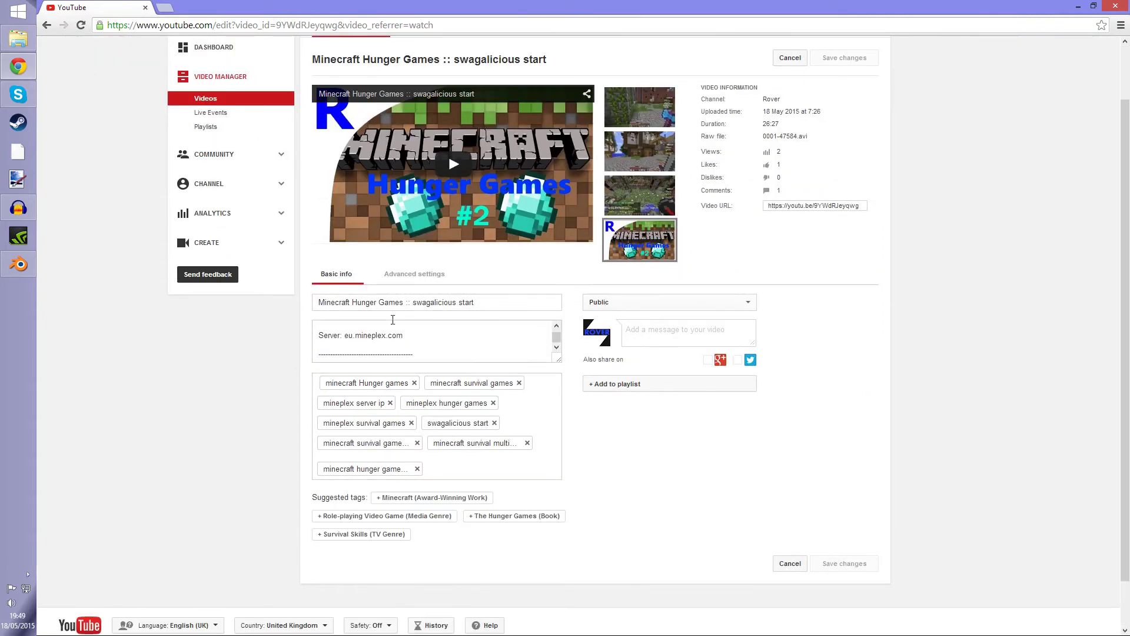
scroll(392, 319, up, 1)
- Preview the video with a 6x timelapse on the Enhancements page and restore the 1x speed
click(442, 90)
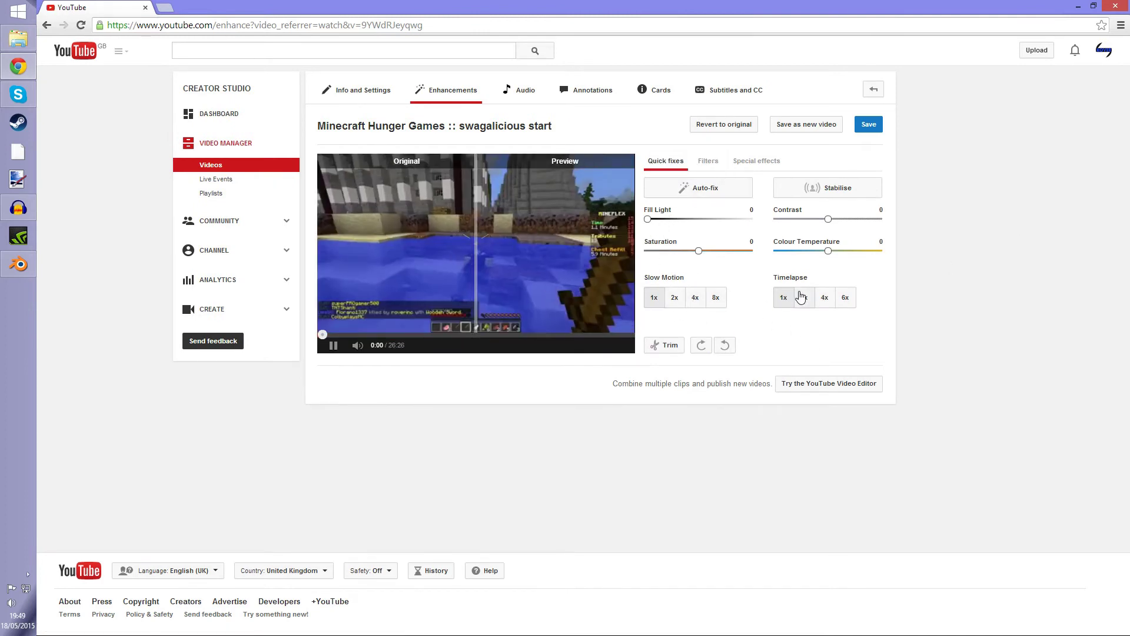
click(848, 300)
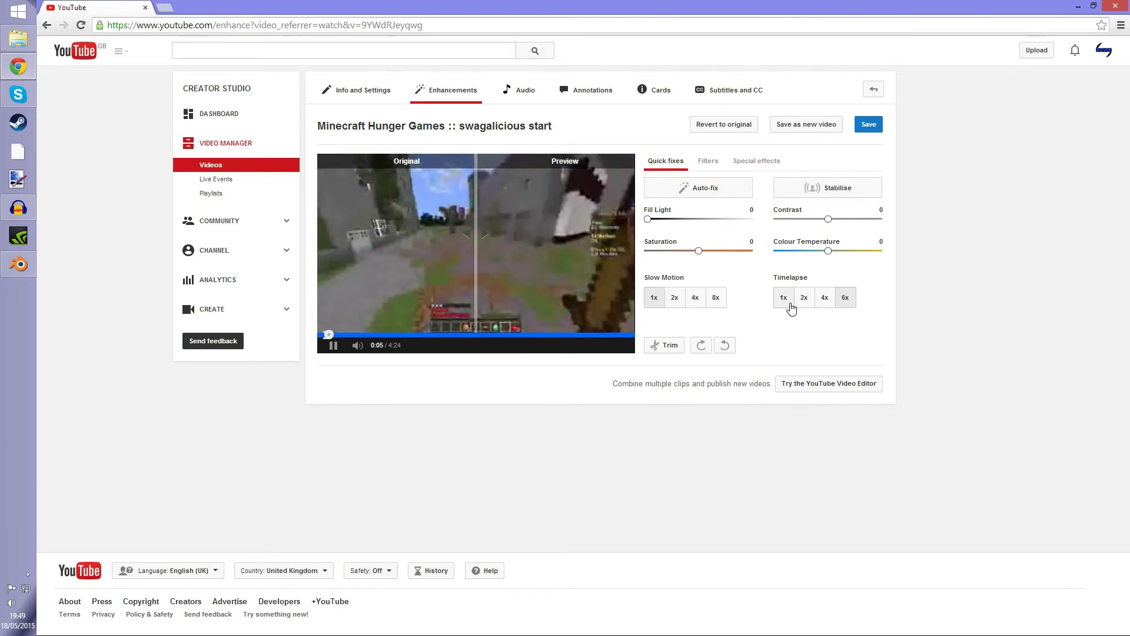
click(789, 304)
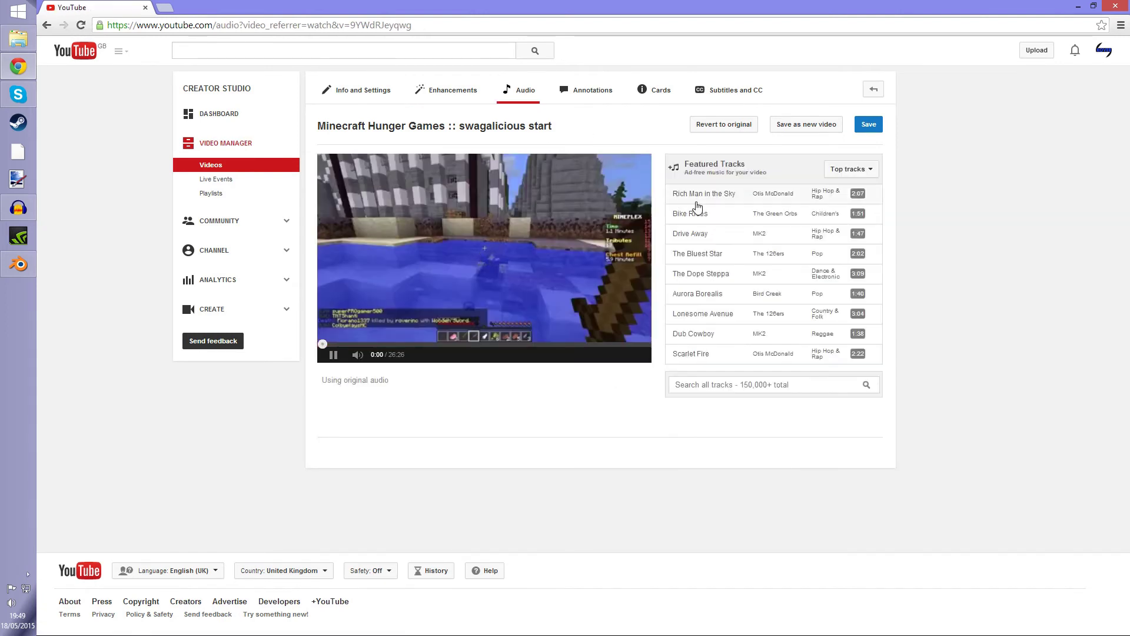
- Open the video's Annotations page and play the muted preview up to 0:03
click(593, 92)
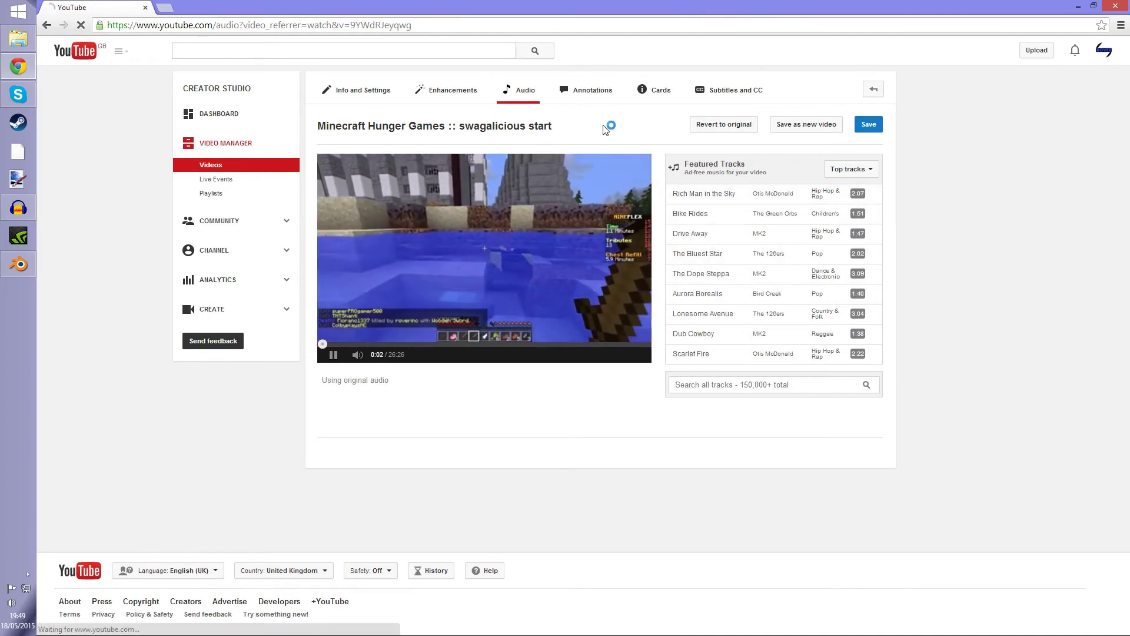
click(494, 309)
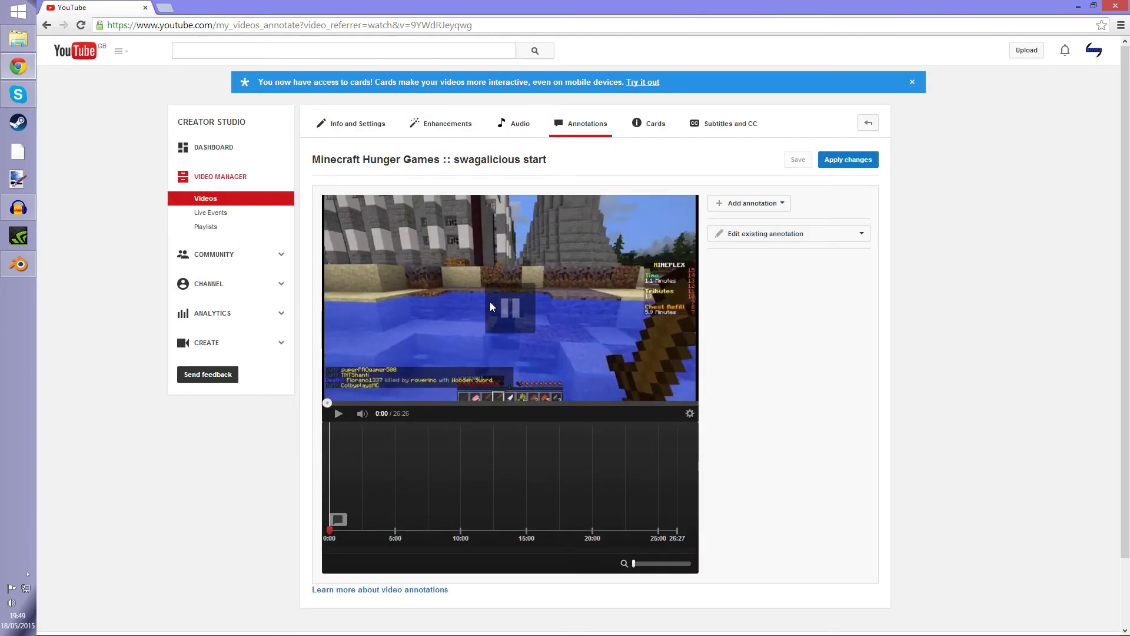
scroll(398, 352, down, 1)
scroll(376, 490, up, 1)
click(362, 413)
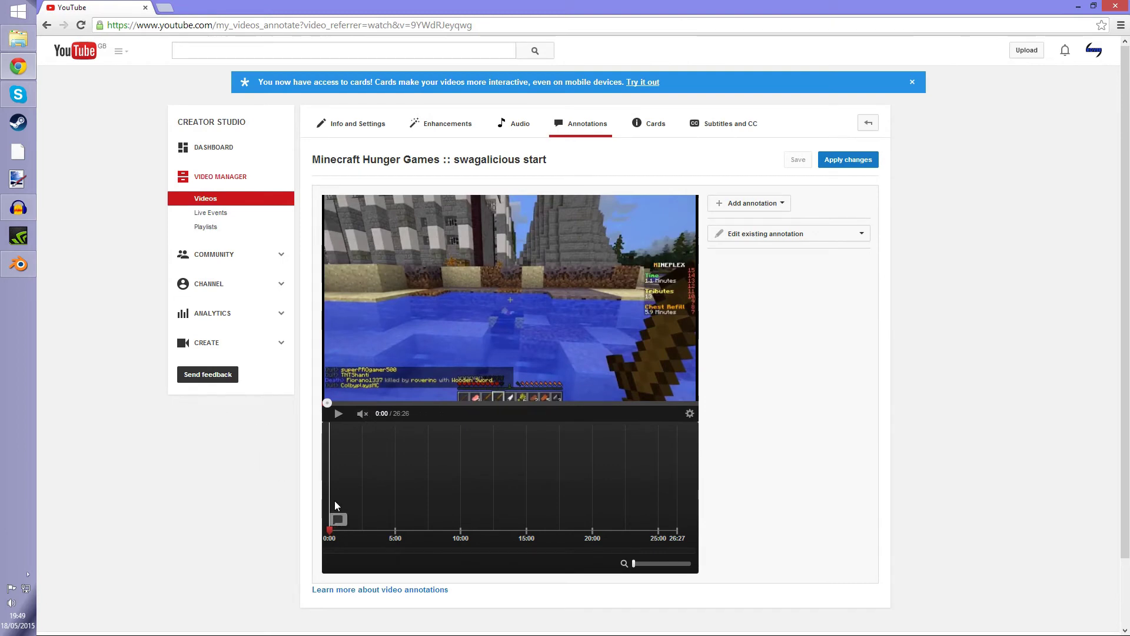
click(339, 414)
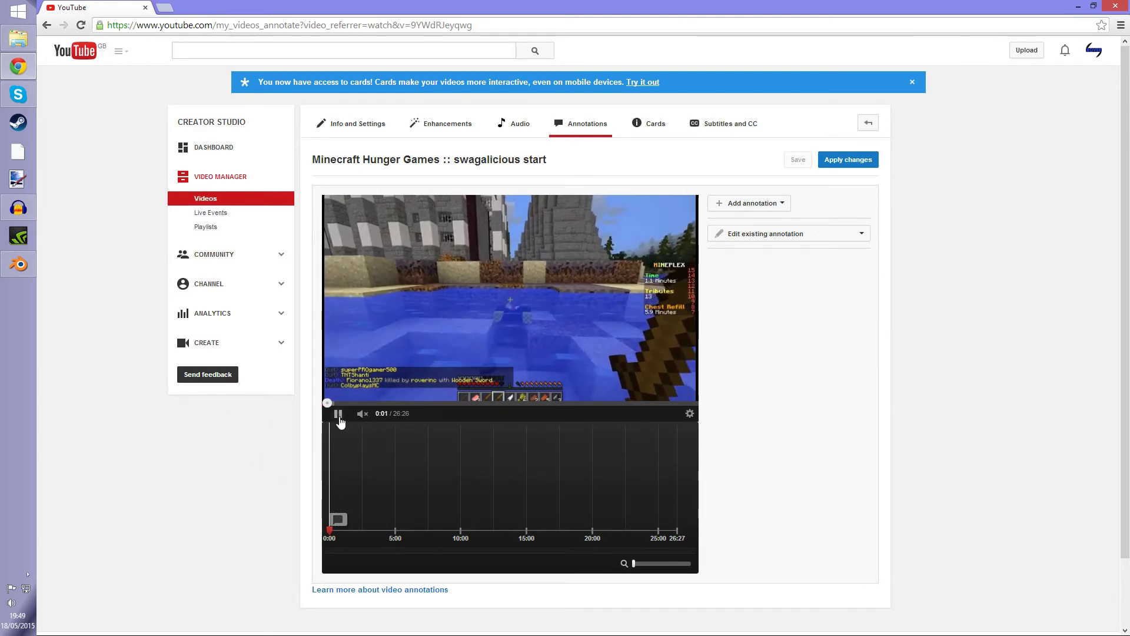
click(338, 414)
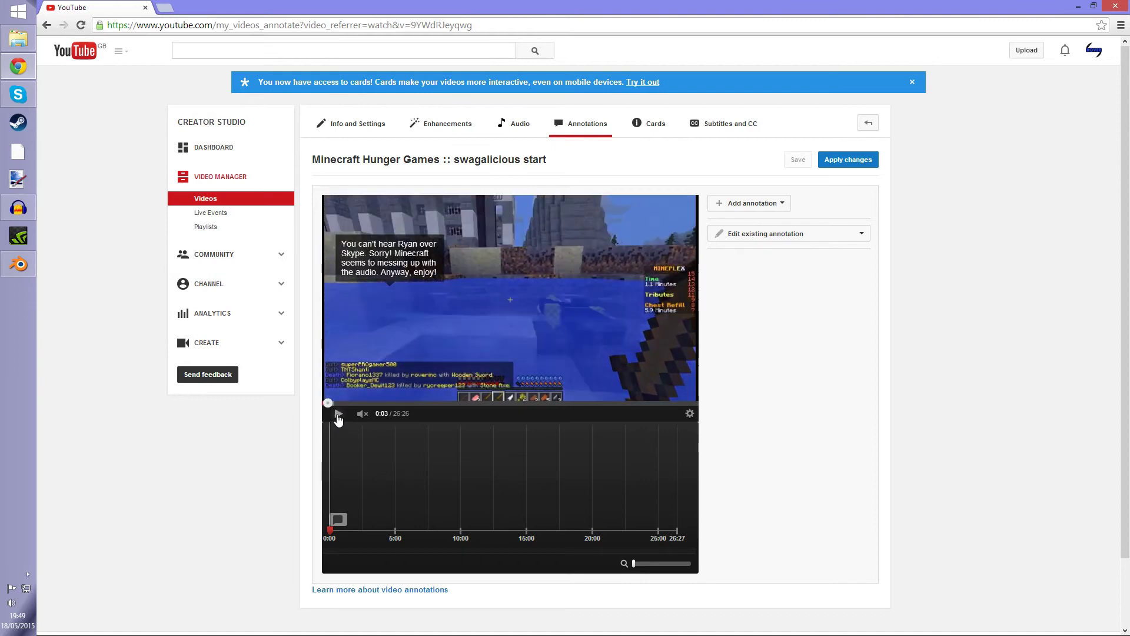
- Add a Title annotation reading "Hello People!" at the current playback position
click(781, 202)
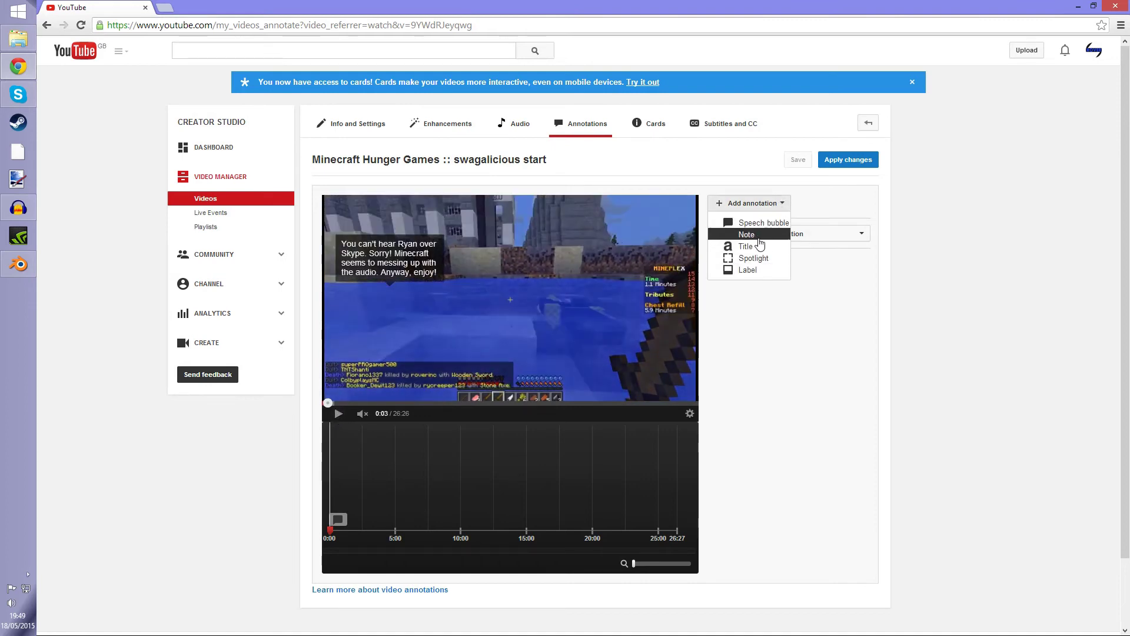
click(745, 246)
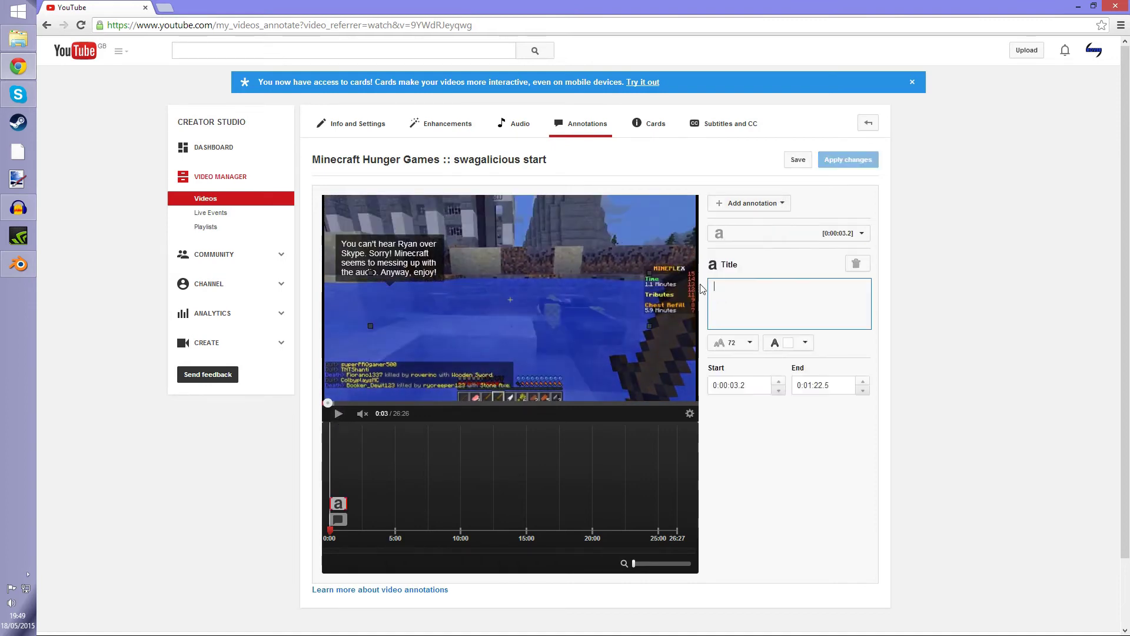
text(Hello Peop[)
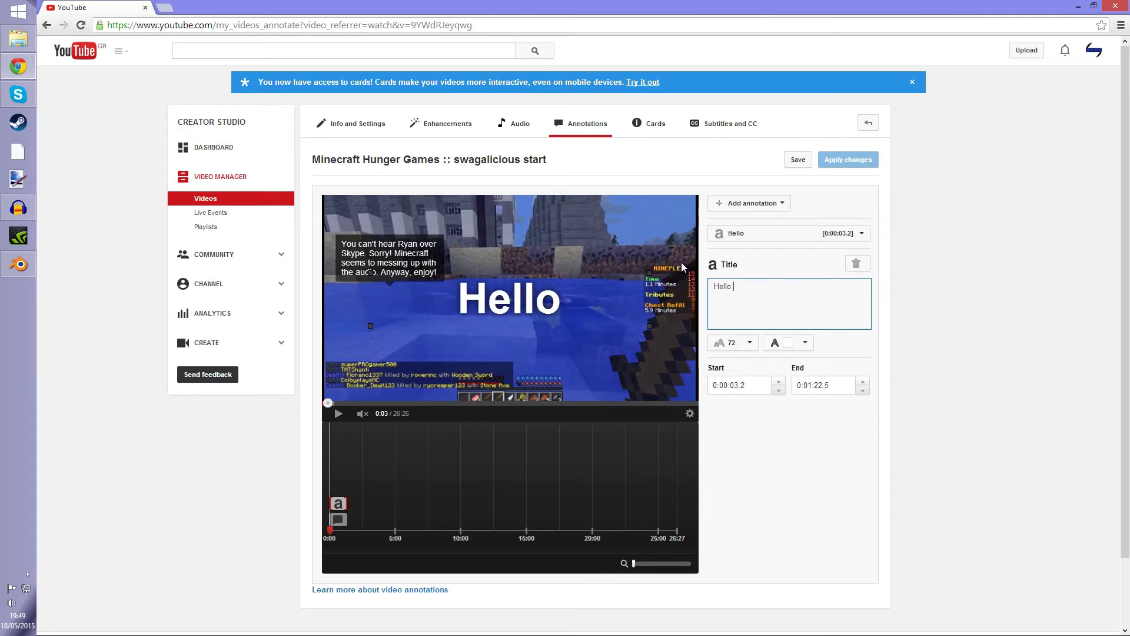
key(BackSpace)
key(BackSpace)
key(BackSpace)
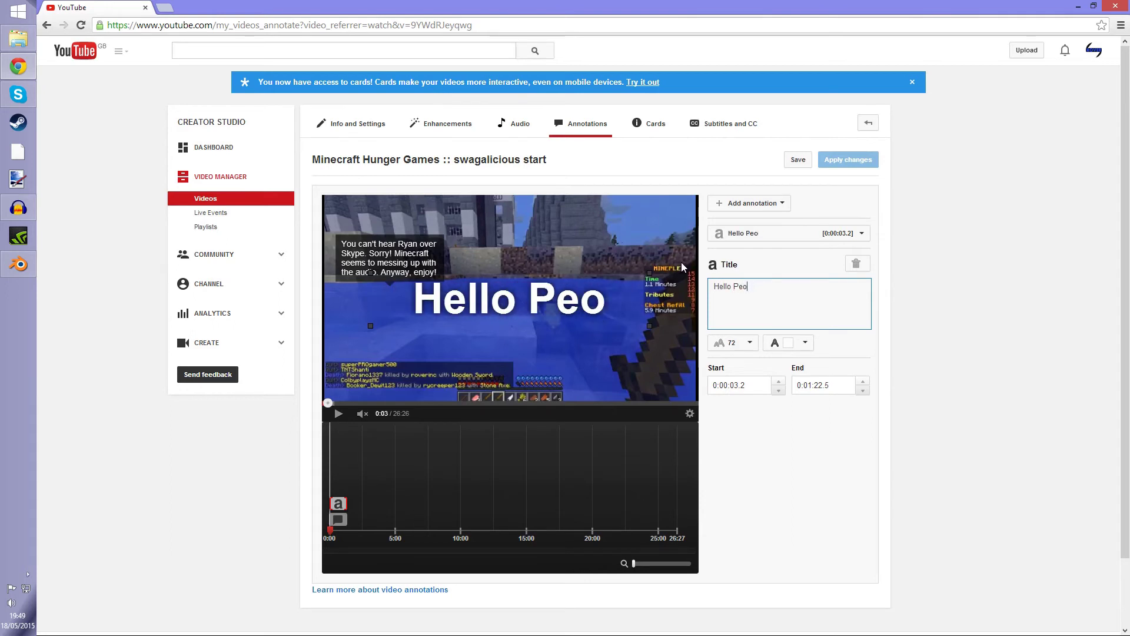
text(ople )
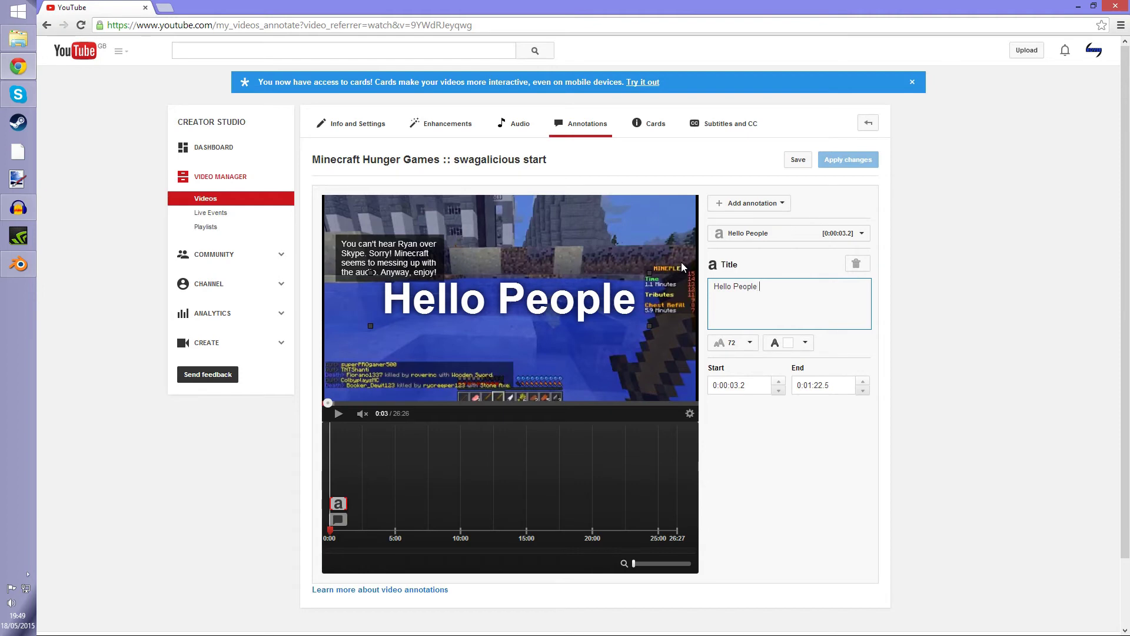
text(Of)
key(BackSpace)
key(BackSpace)
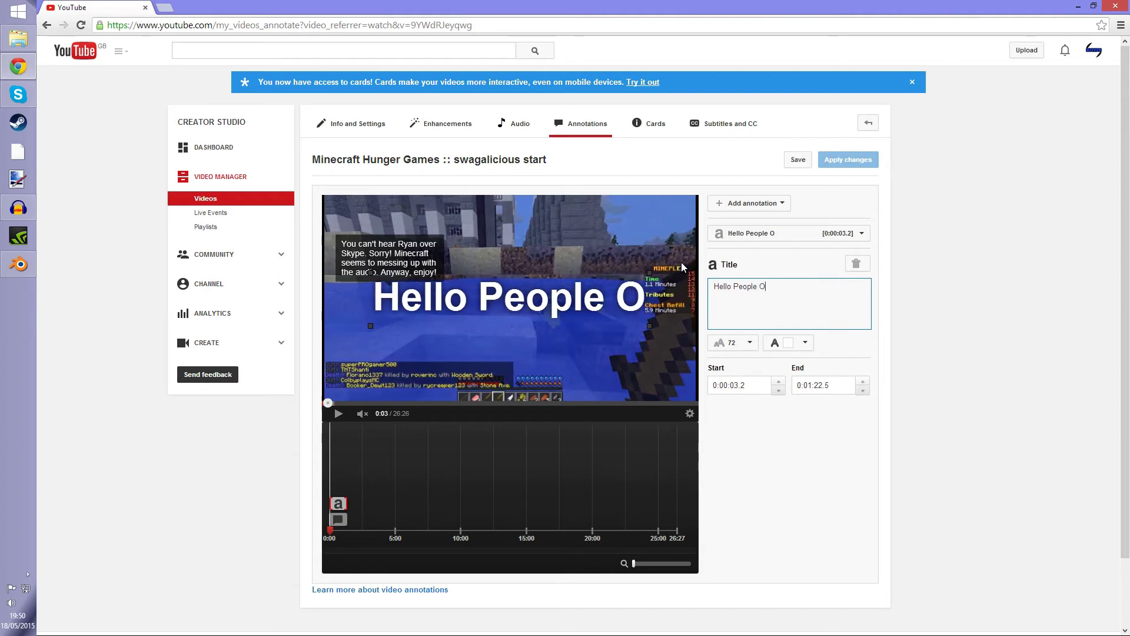
text(!)
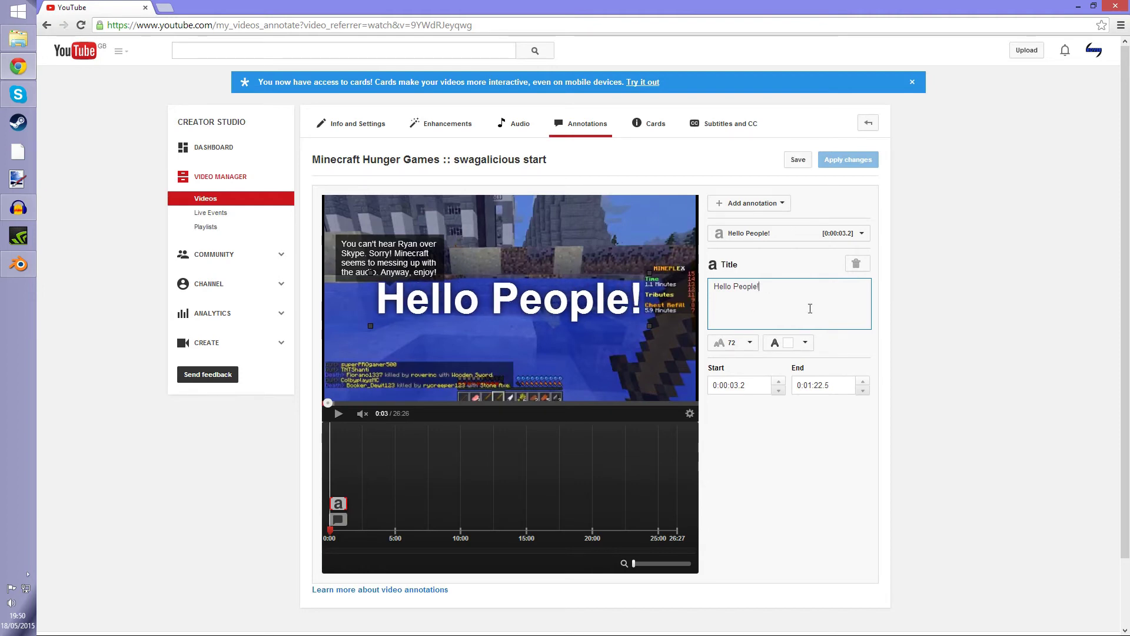
- Try text sizes 48 and 72 on the Hello People! title and settle on 100
click(743, 343)
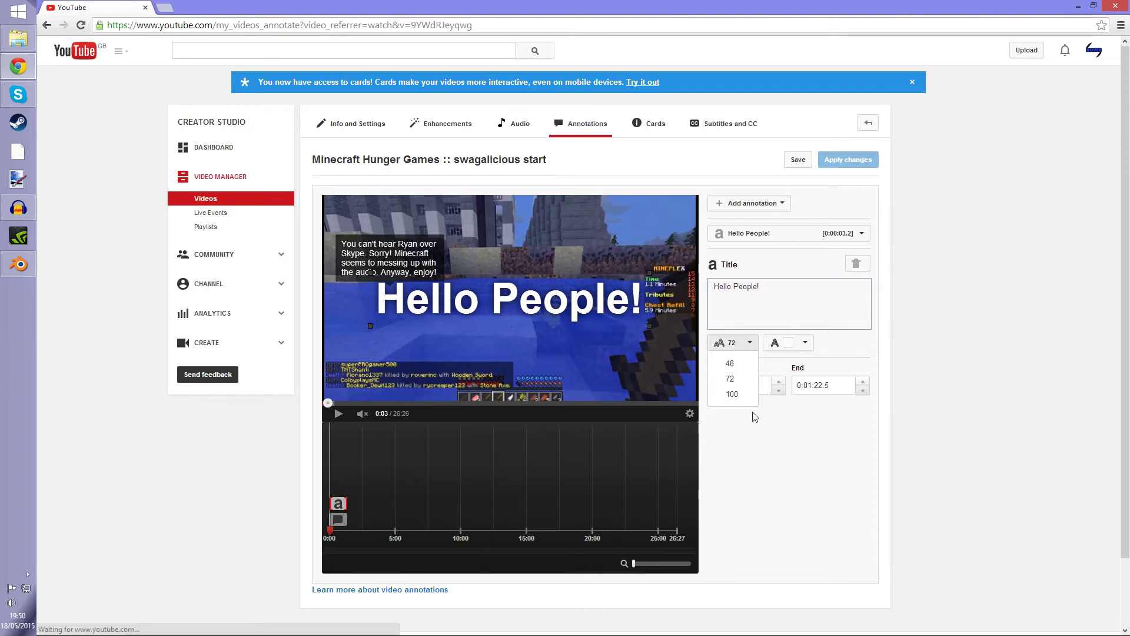
click(731, 391)
click(734, 365)
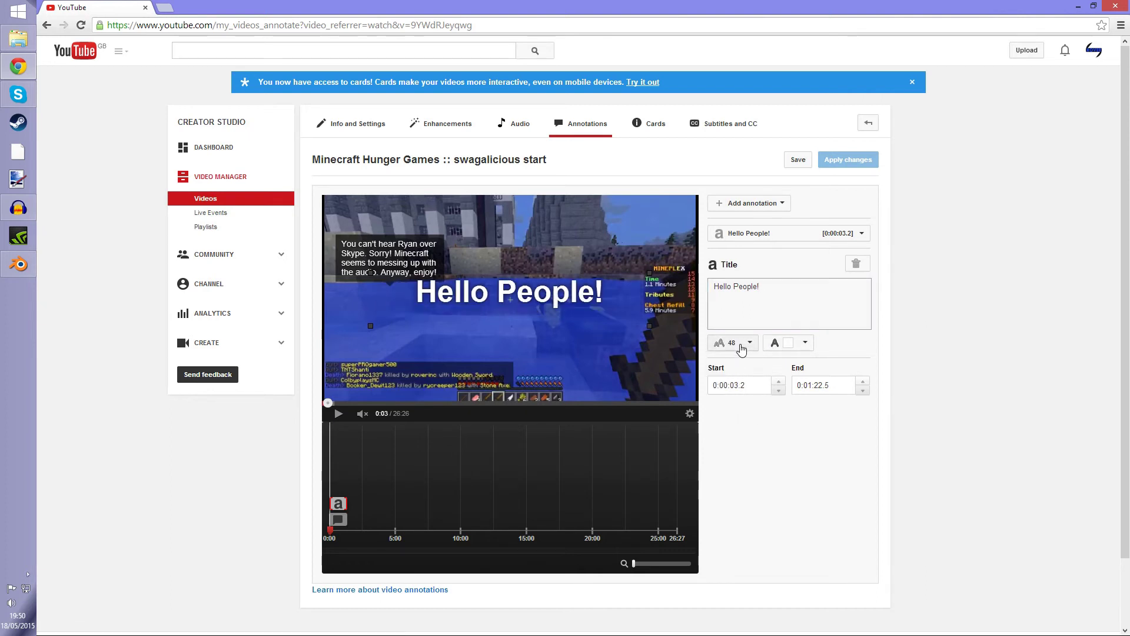
click(733, 344)
click(731, 363)
click(733, 343)
click(733, 373)
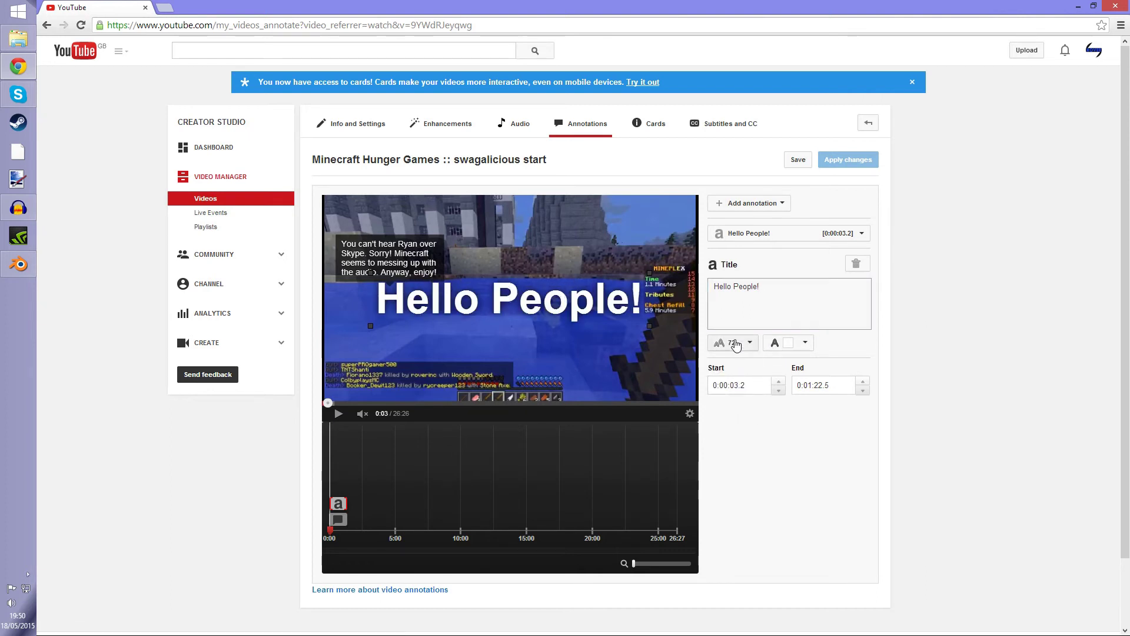
click(733, 343)
click(732, 393)
- Try black as the title's text colour and set it back to white
click(791, 344)
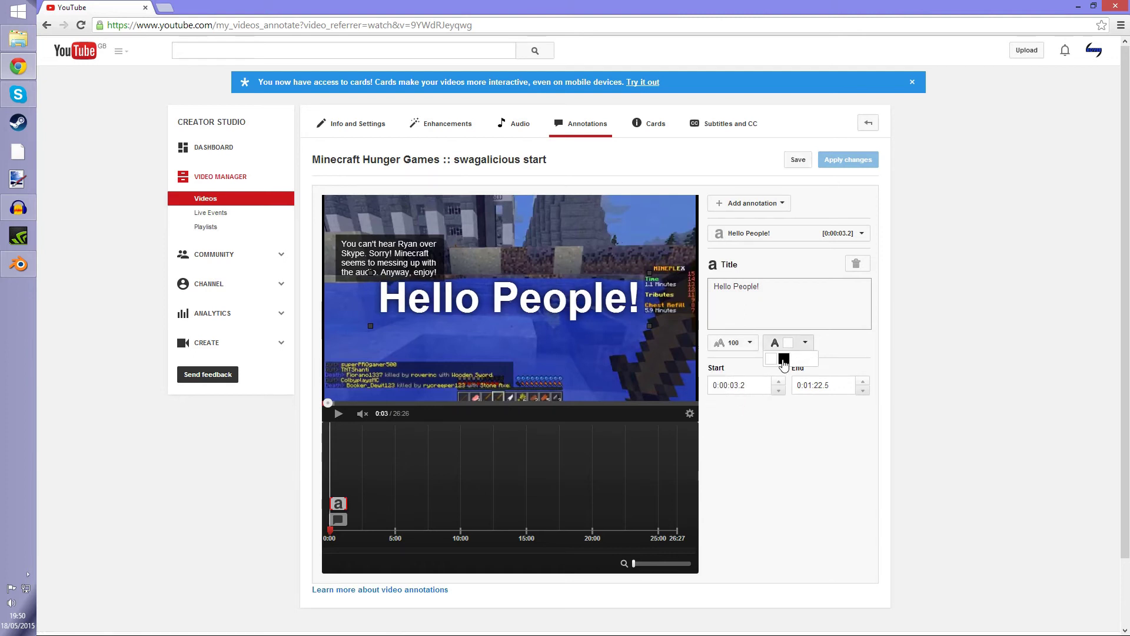
click(784, 359)
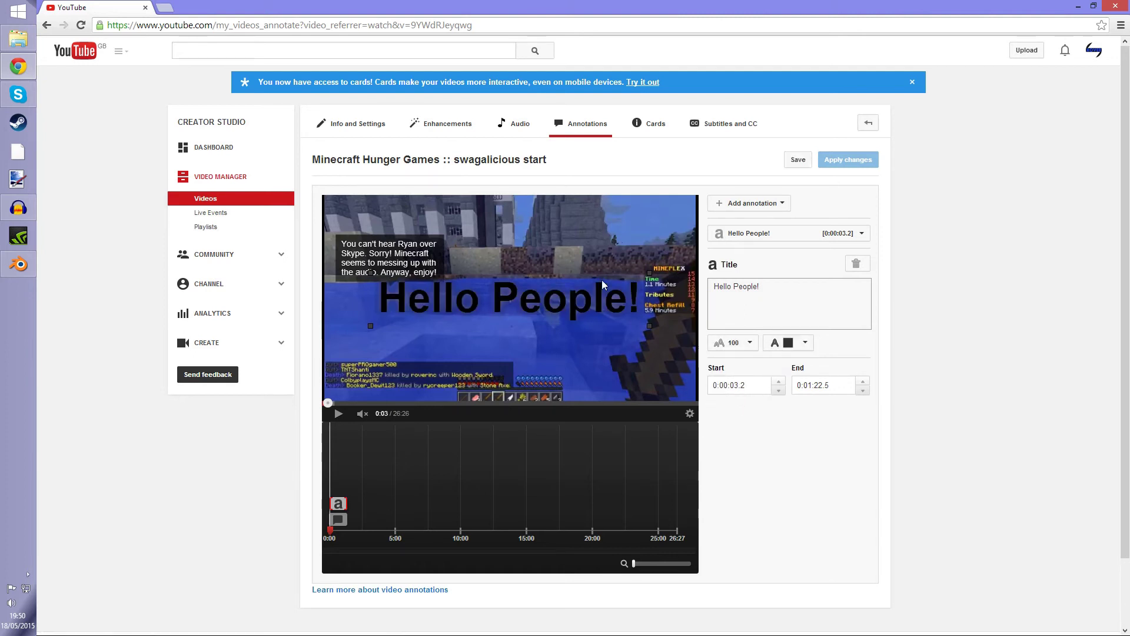
click(771, 359)
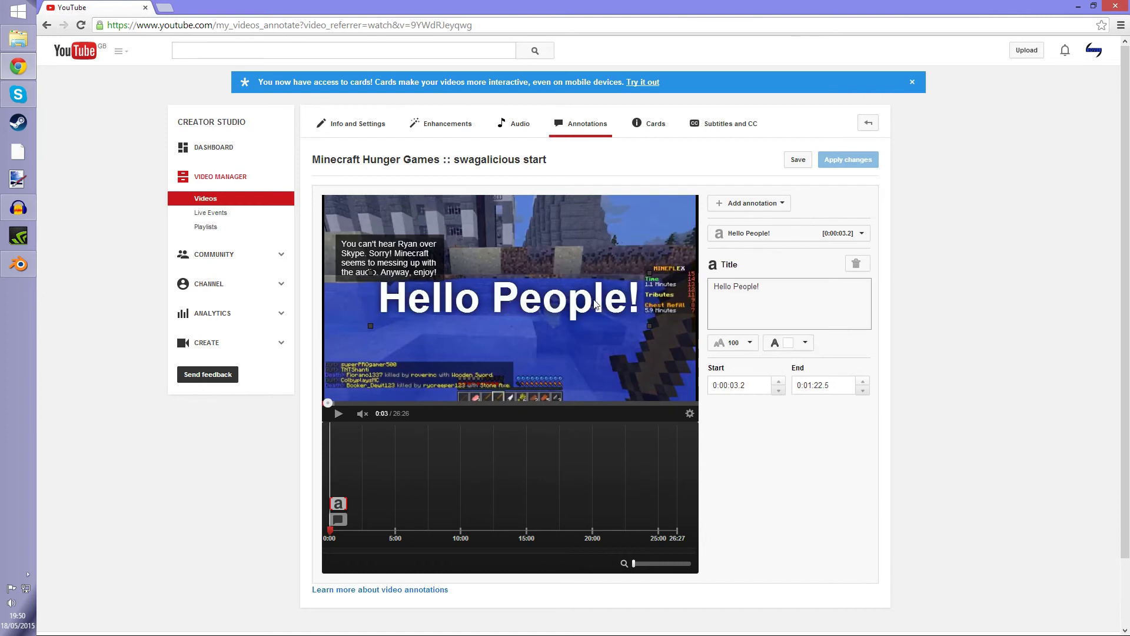
- Move the Hello People! title to the lower left of the video frame and set its start time to 0:00:02.9
mouse_move(592, 310)
mouse_down()
mouse_move(559, 271)
mouse_move(599, 263)
mouse_move(574, 303)
mouse_move(555, 393)
mouse_up()
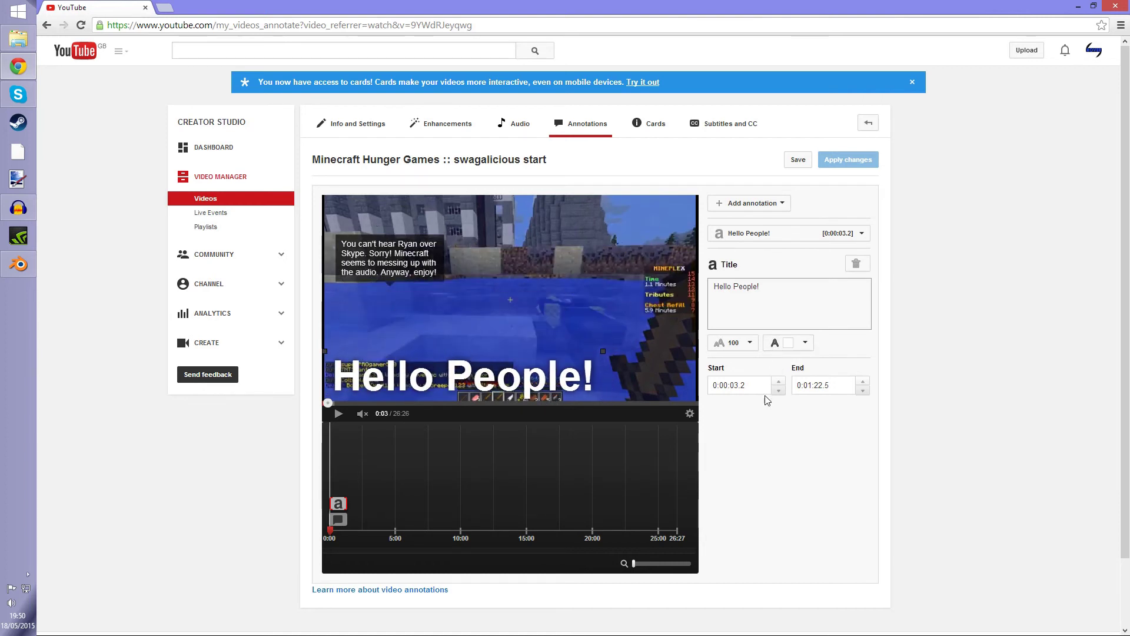
click(779, 383)
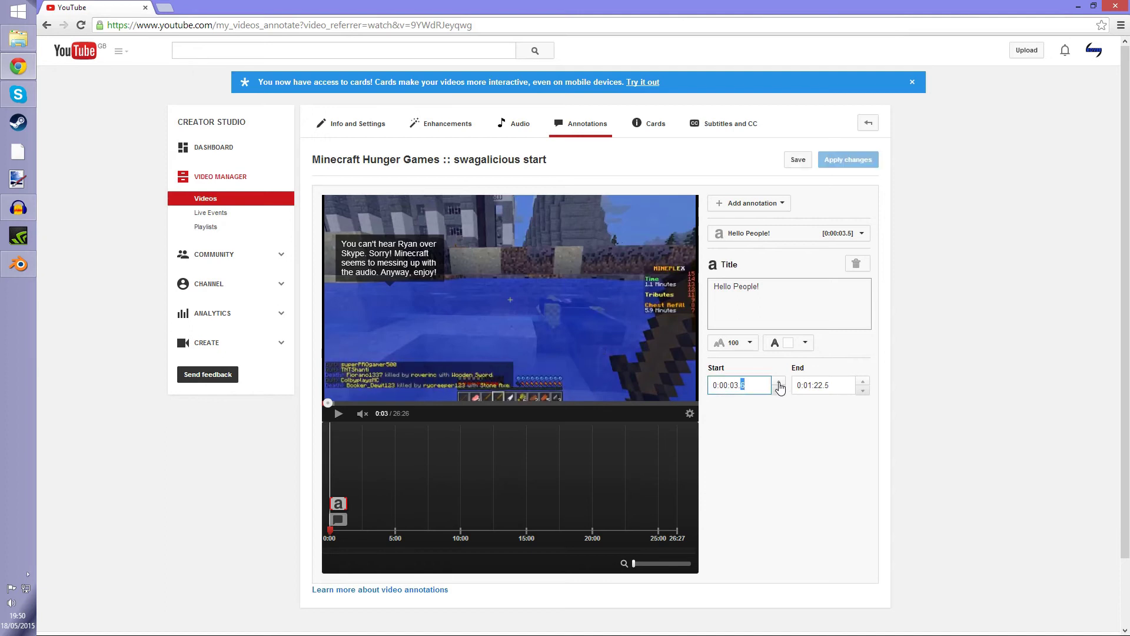
click(779, 391)
click(778, 390)
click(778, 390)
click(779, 390)
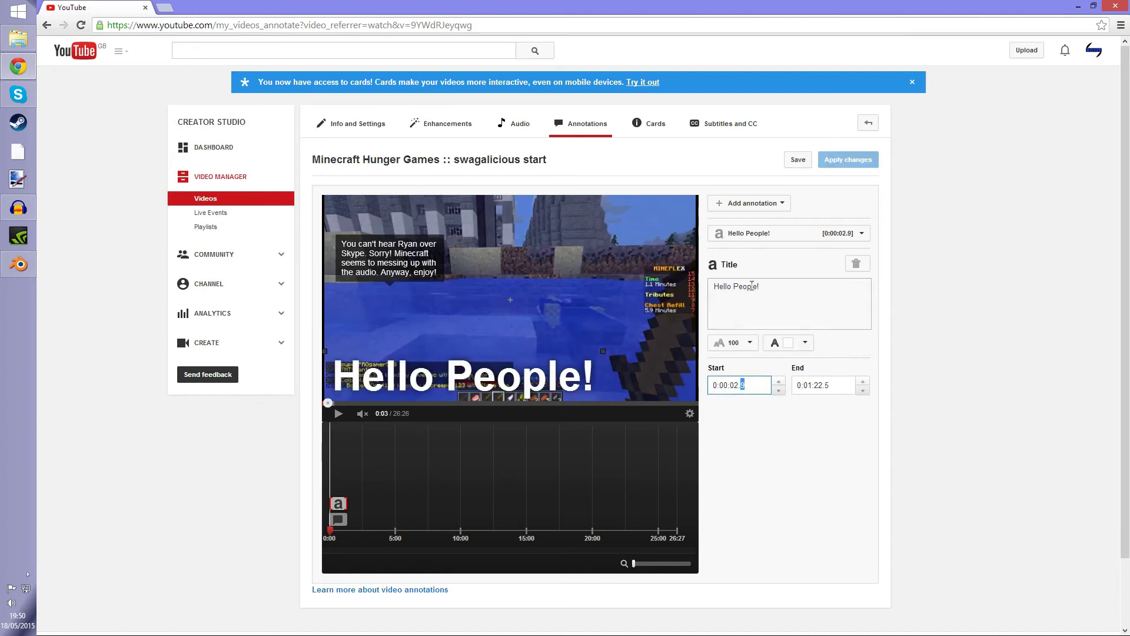
- View the list of existing annotations and shift the Hello People! title along the timeline to run from 0:08:24.8 to 0:09:44.4
click(766, 240)
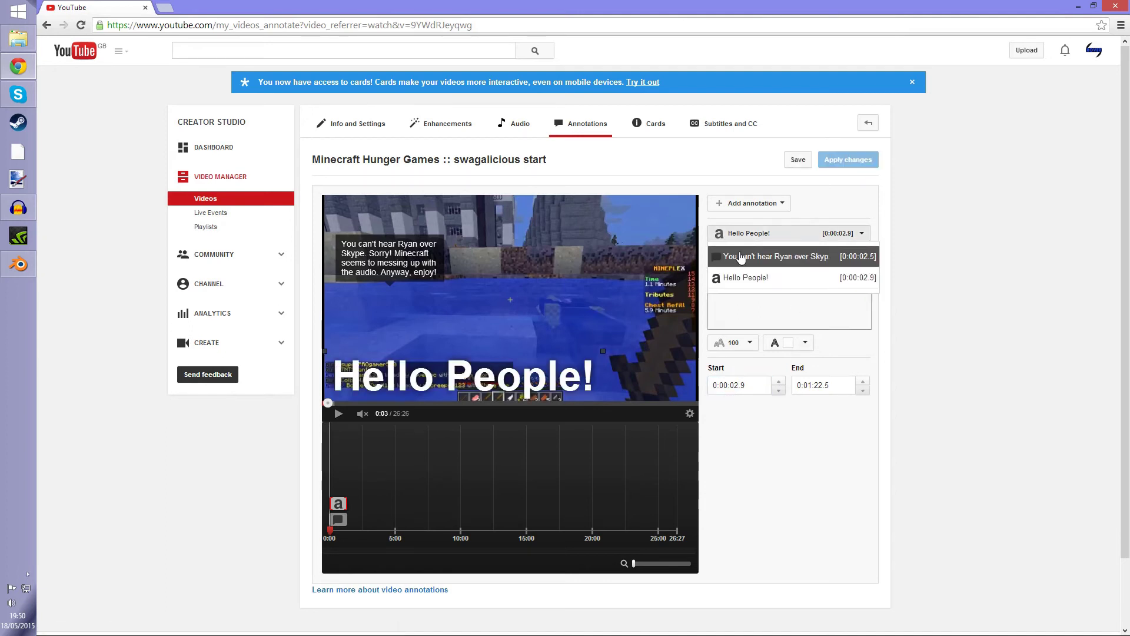
click(726, 316)
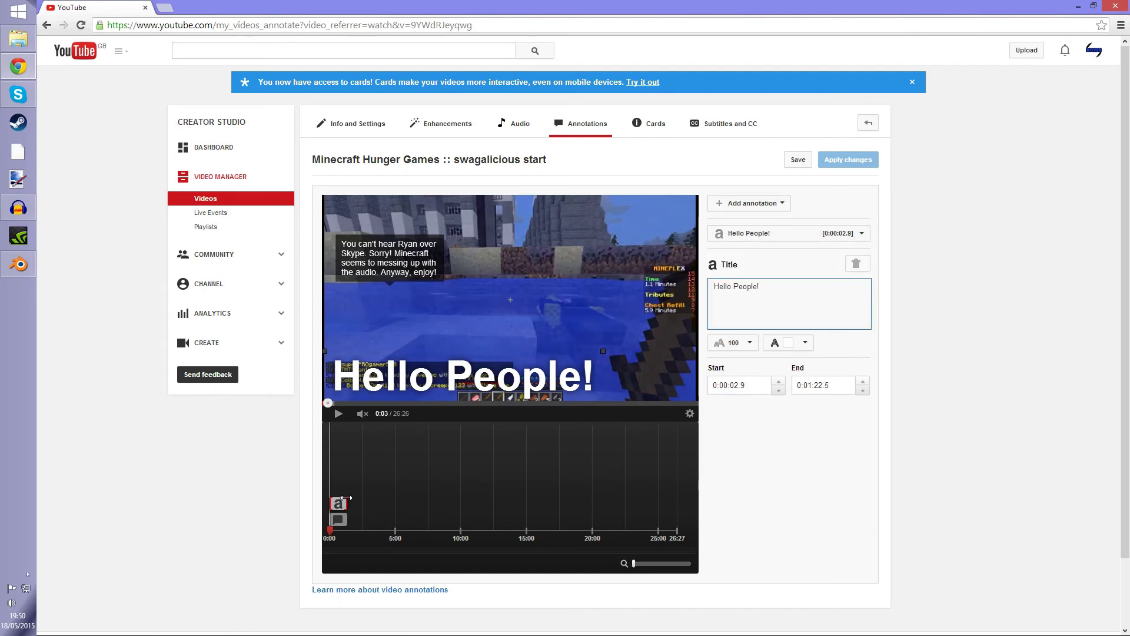
drag(339, 504, 448, 480)
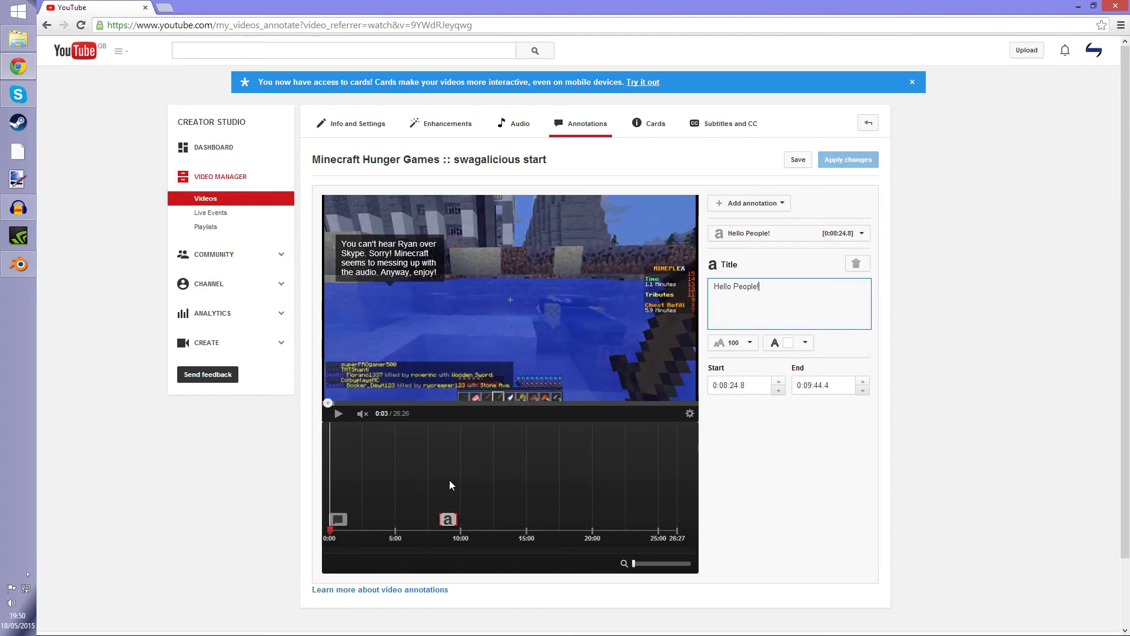
- Delete the Hello People! title annotation
right_click(447, 518)
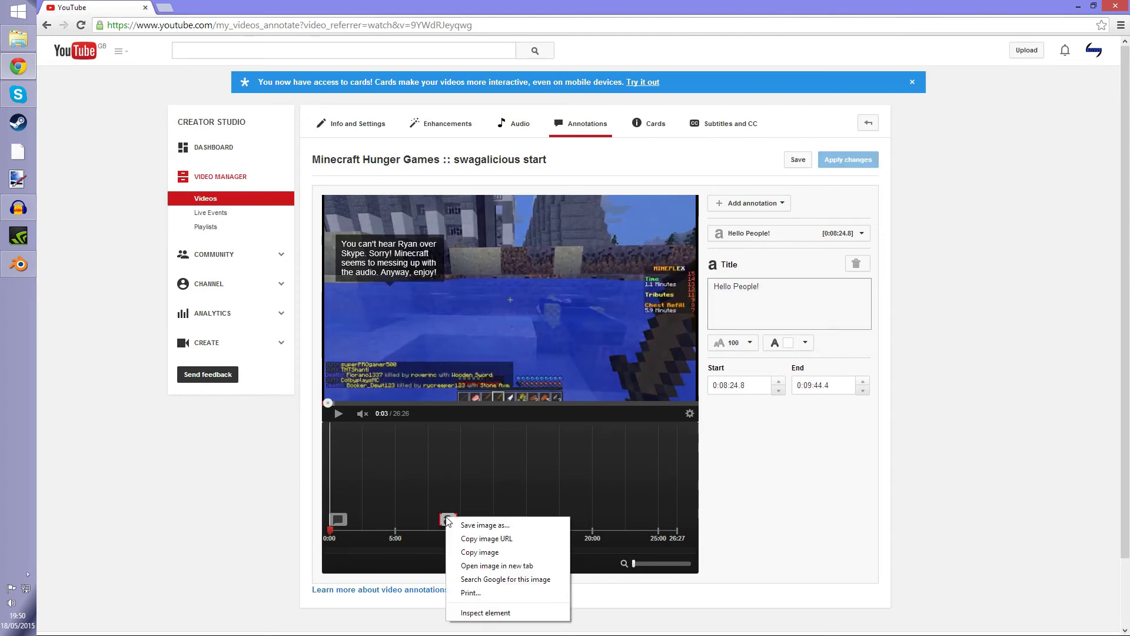
click(770, 285)
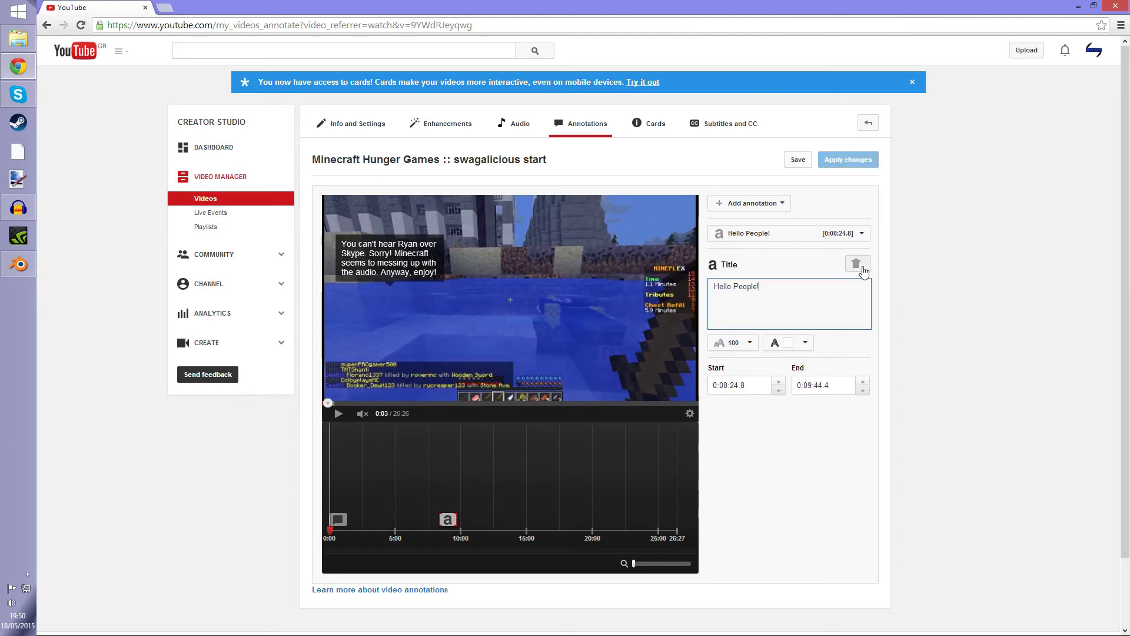
click(861, 269)
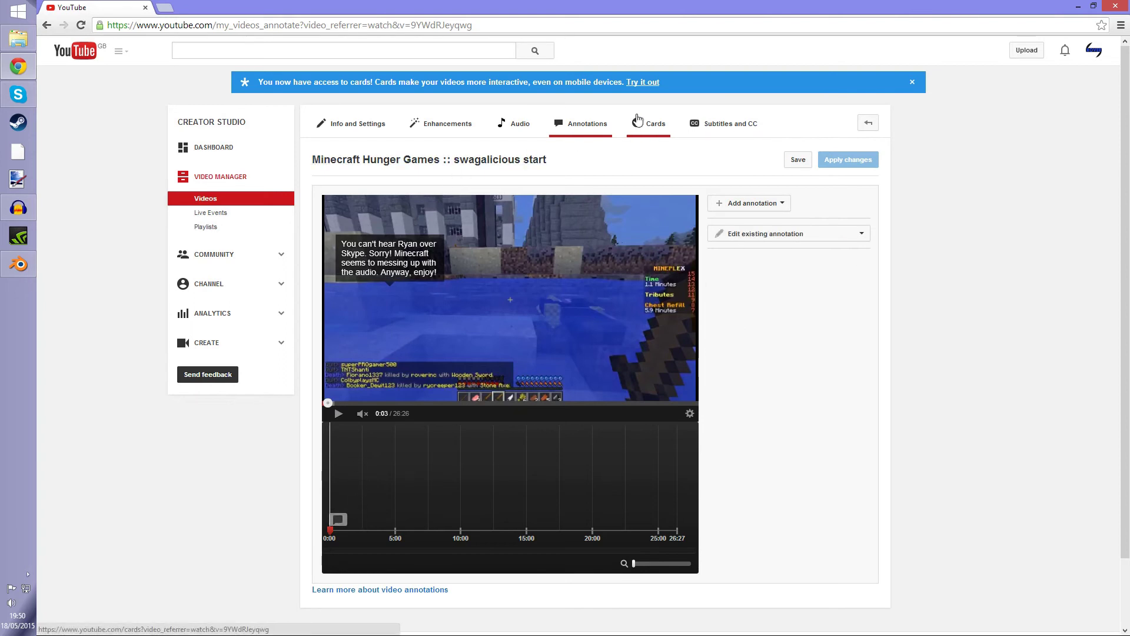
- View the video's Cards page and its Subtitles and CC page, dismissing the video language dialog without setting a language
click(655, 125)
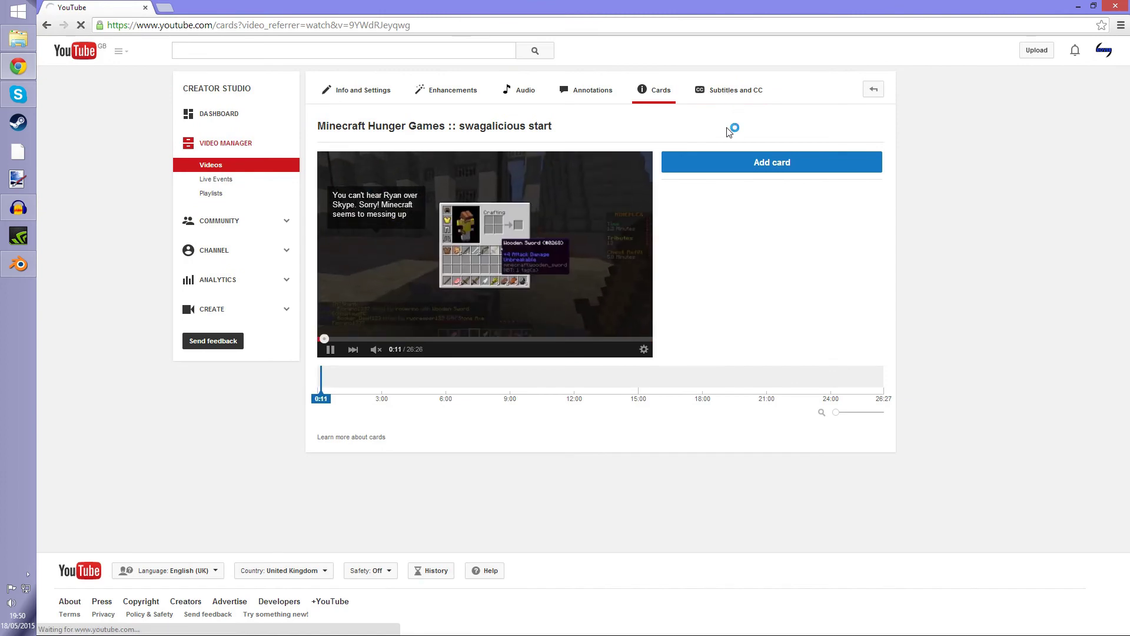
click(729, 93)
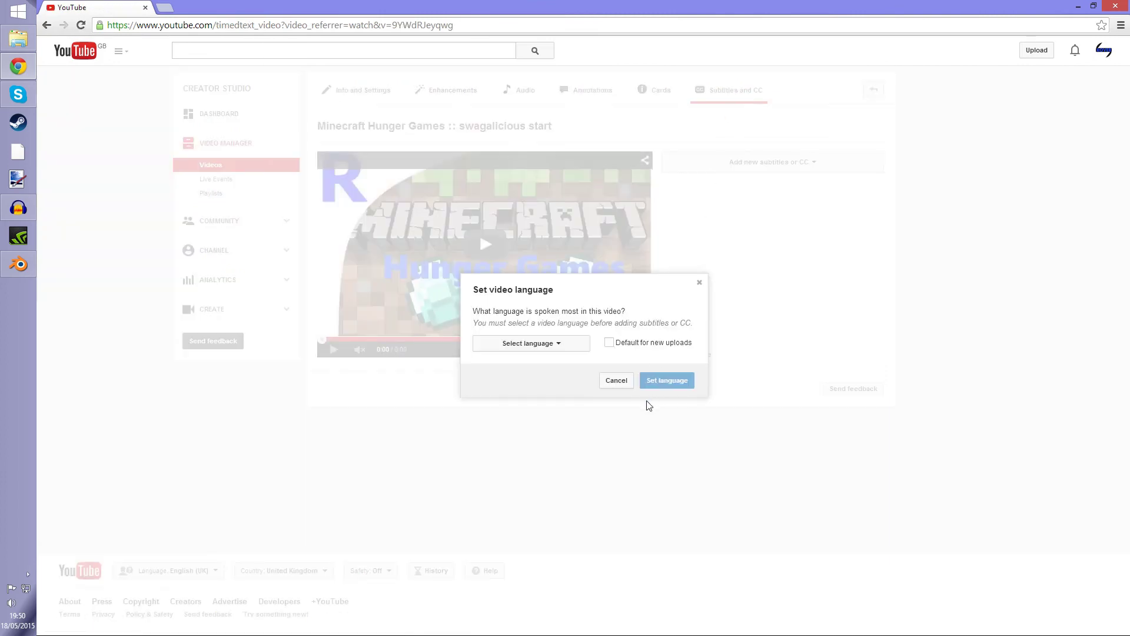
click(618, 379)
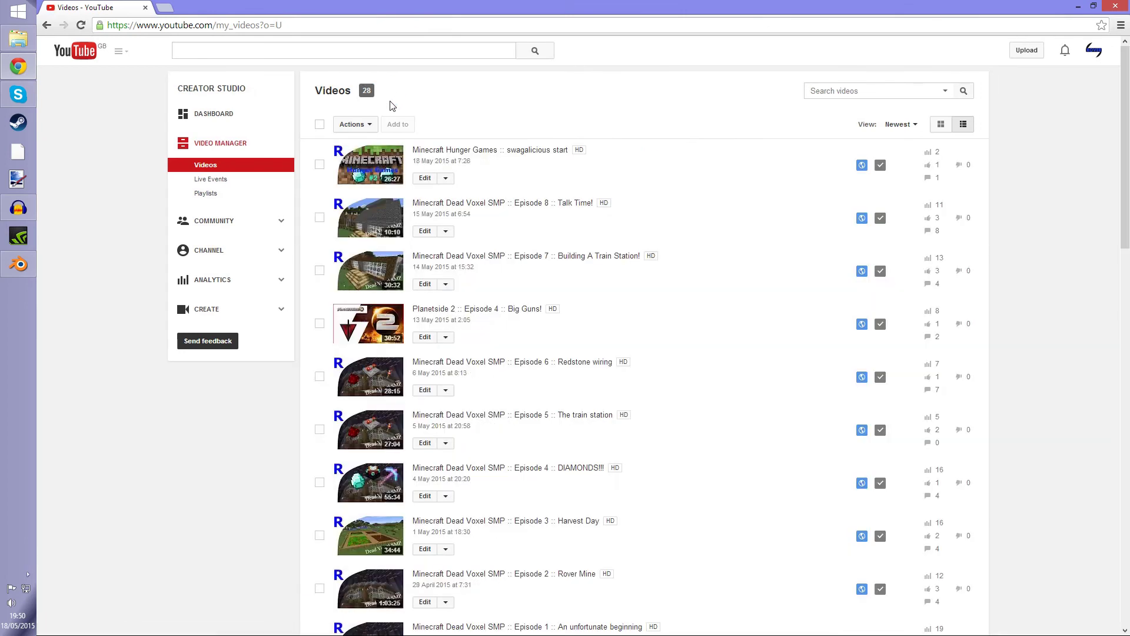